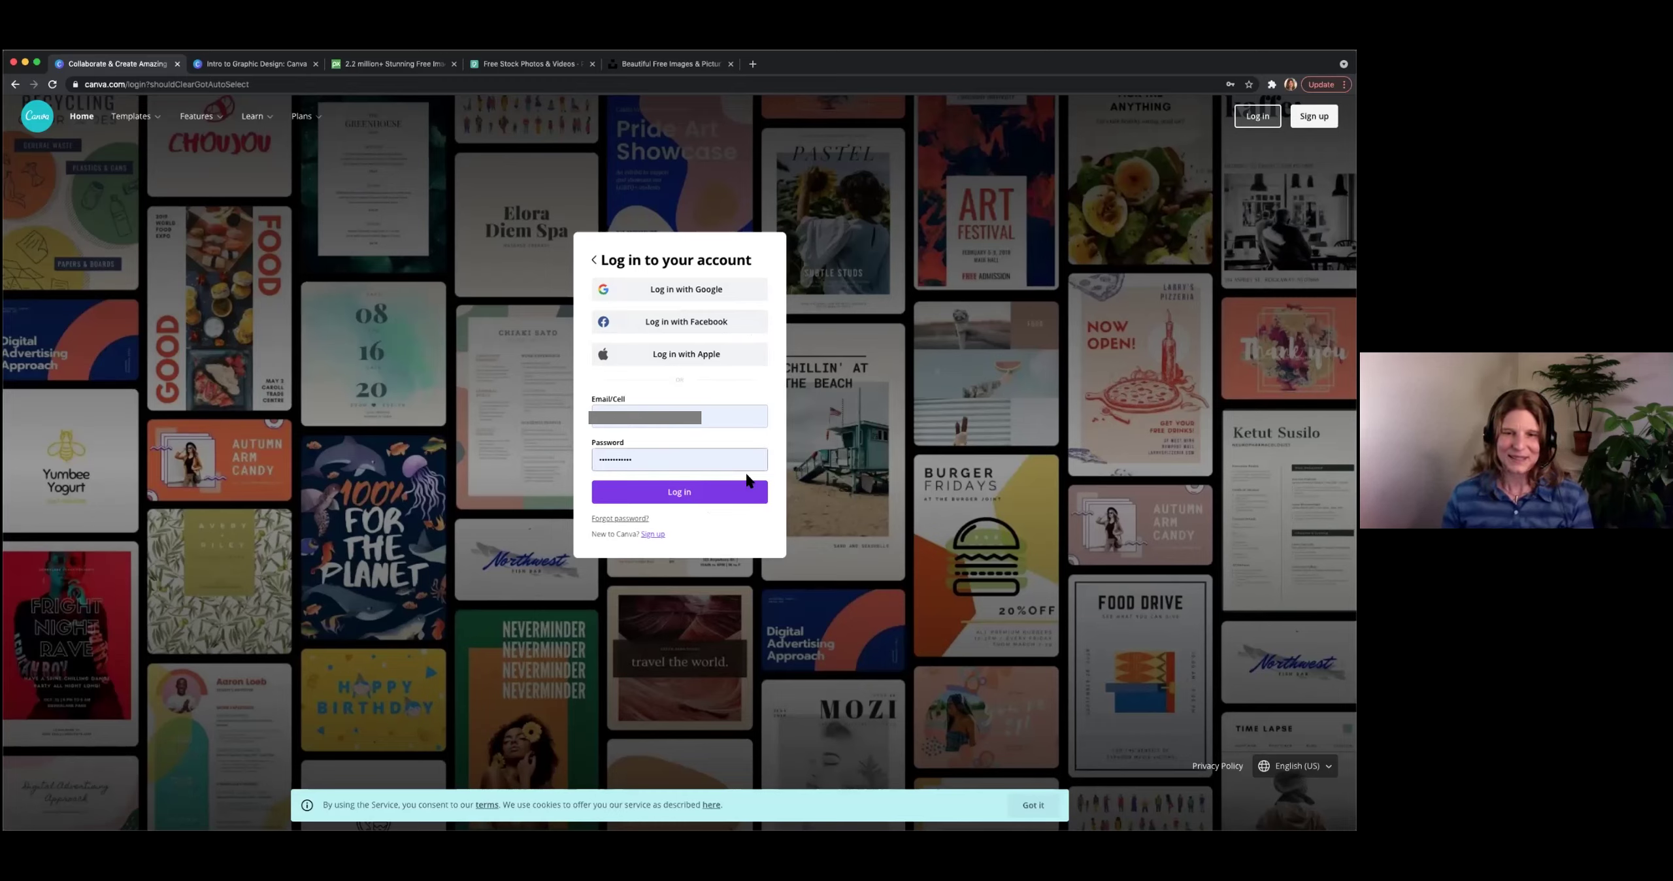
Log in to the account with the credentials already filled in.
left_click(692, 498)
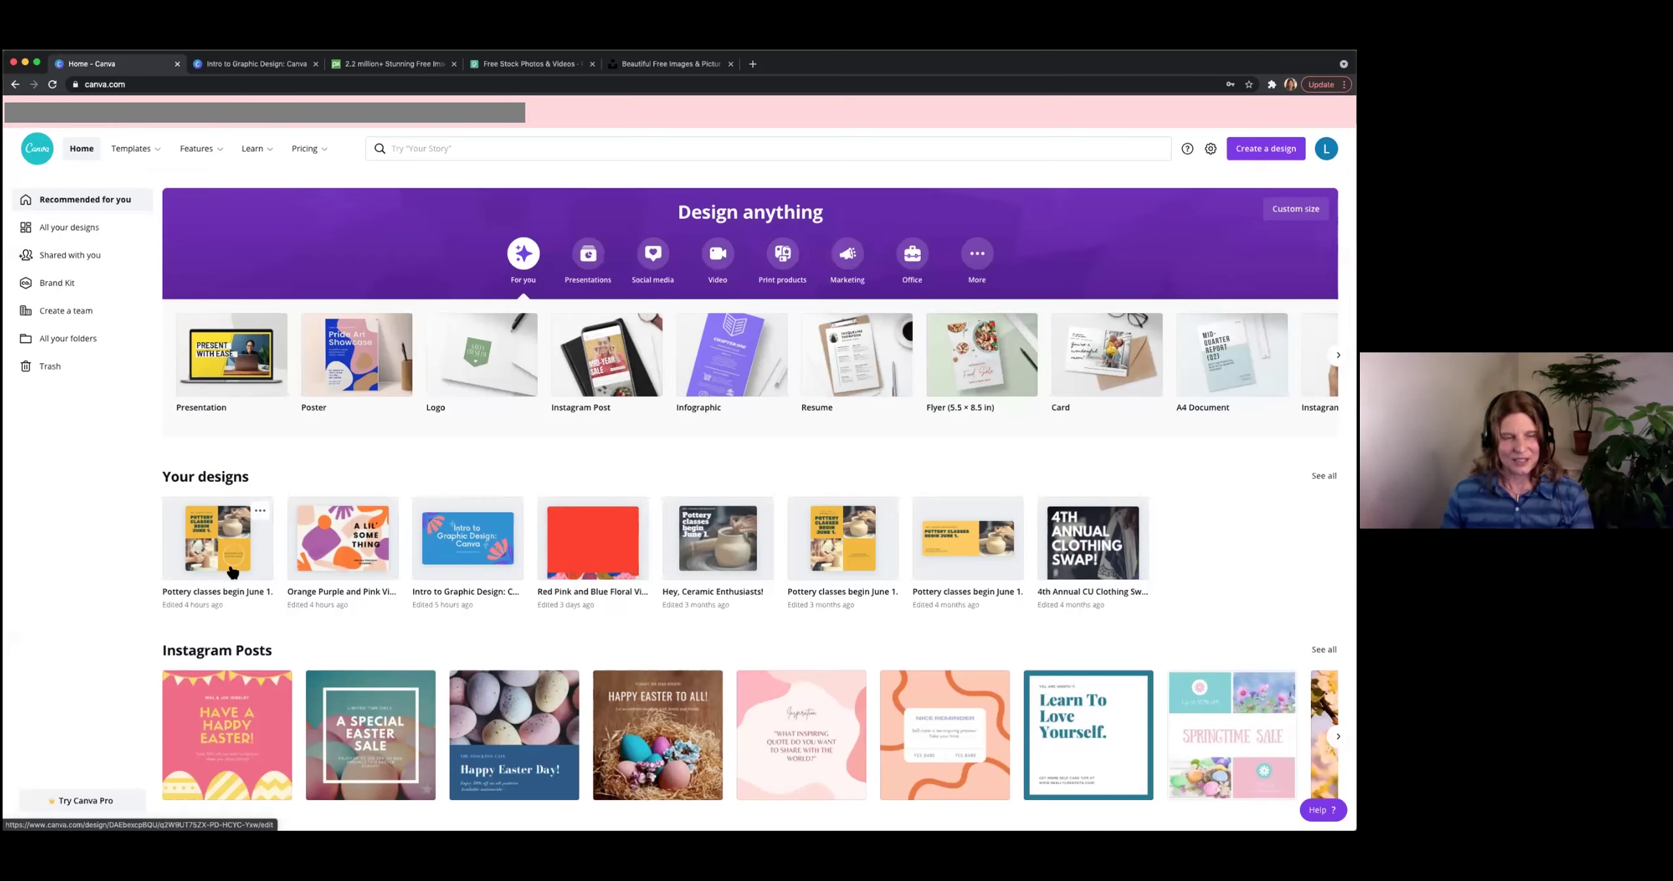
View the available actions for the most recent pottery classes design, leaving the design as it is.
left_click(259, 512)
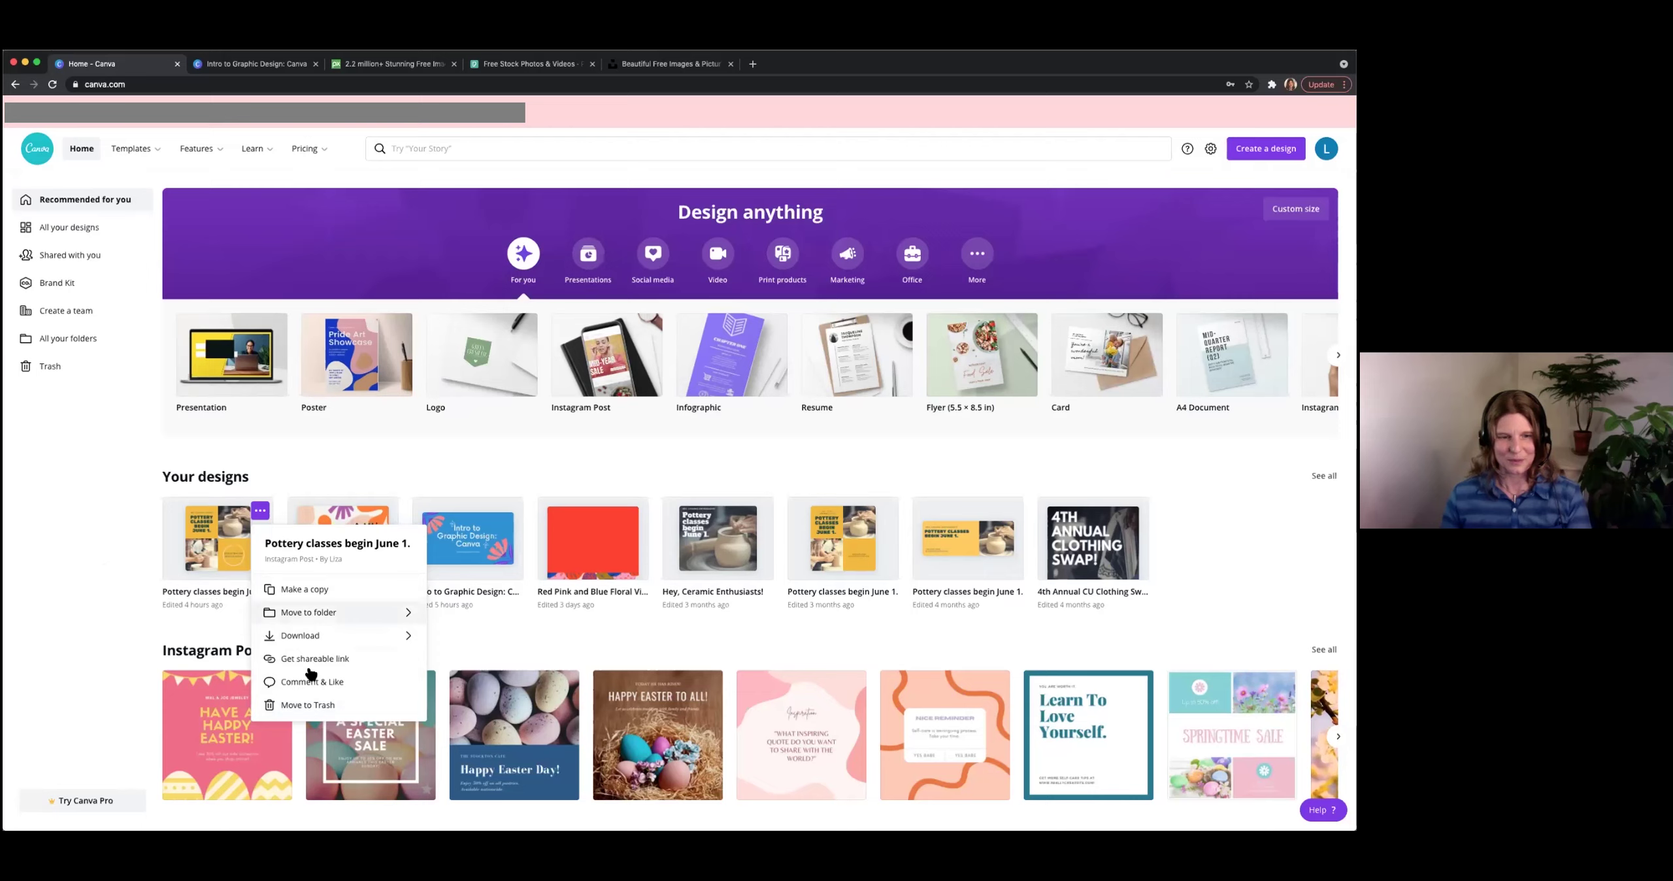
left_click(81, 532)
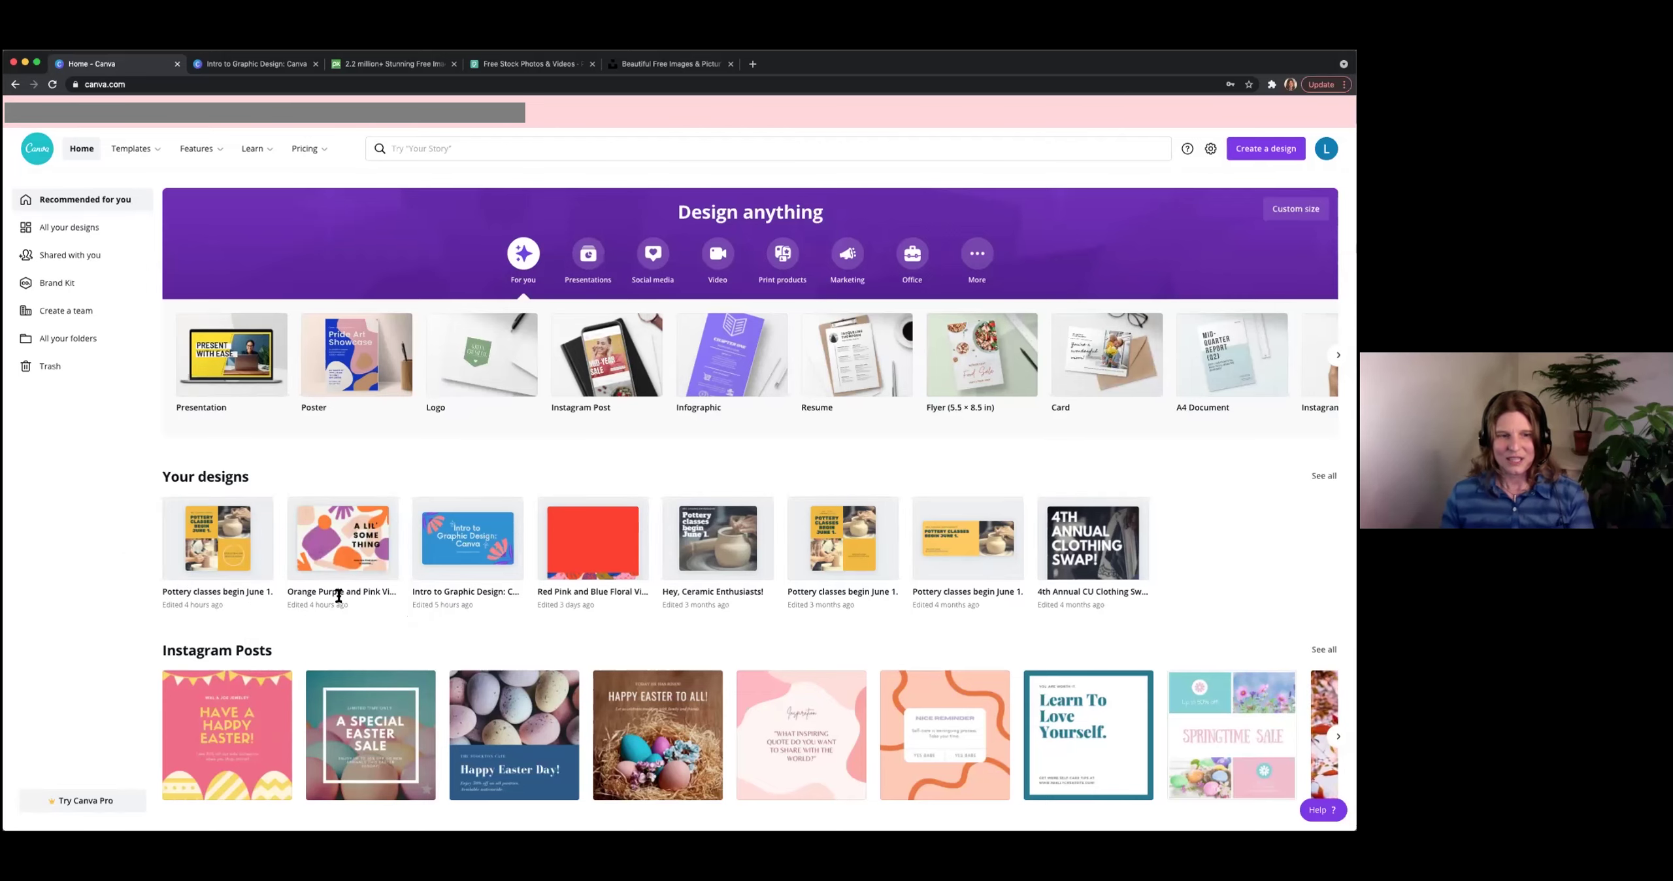
Browse the recommended templates on the home page, from Instagram Posts through Posters, Facebook Posts and Logos to Flyers.
scroll(366, 606, "down", 3)
scroll(370, 615, "down", 3)
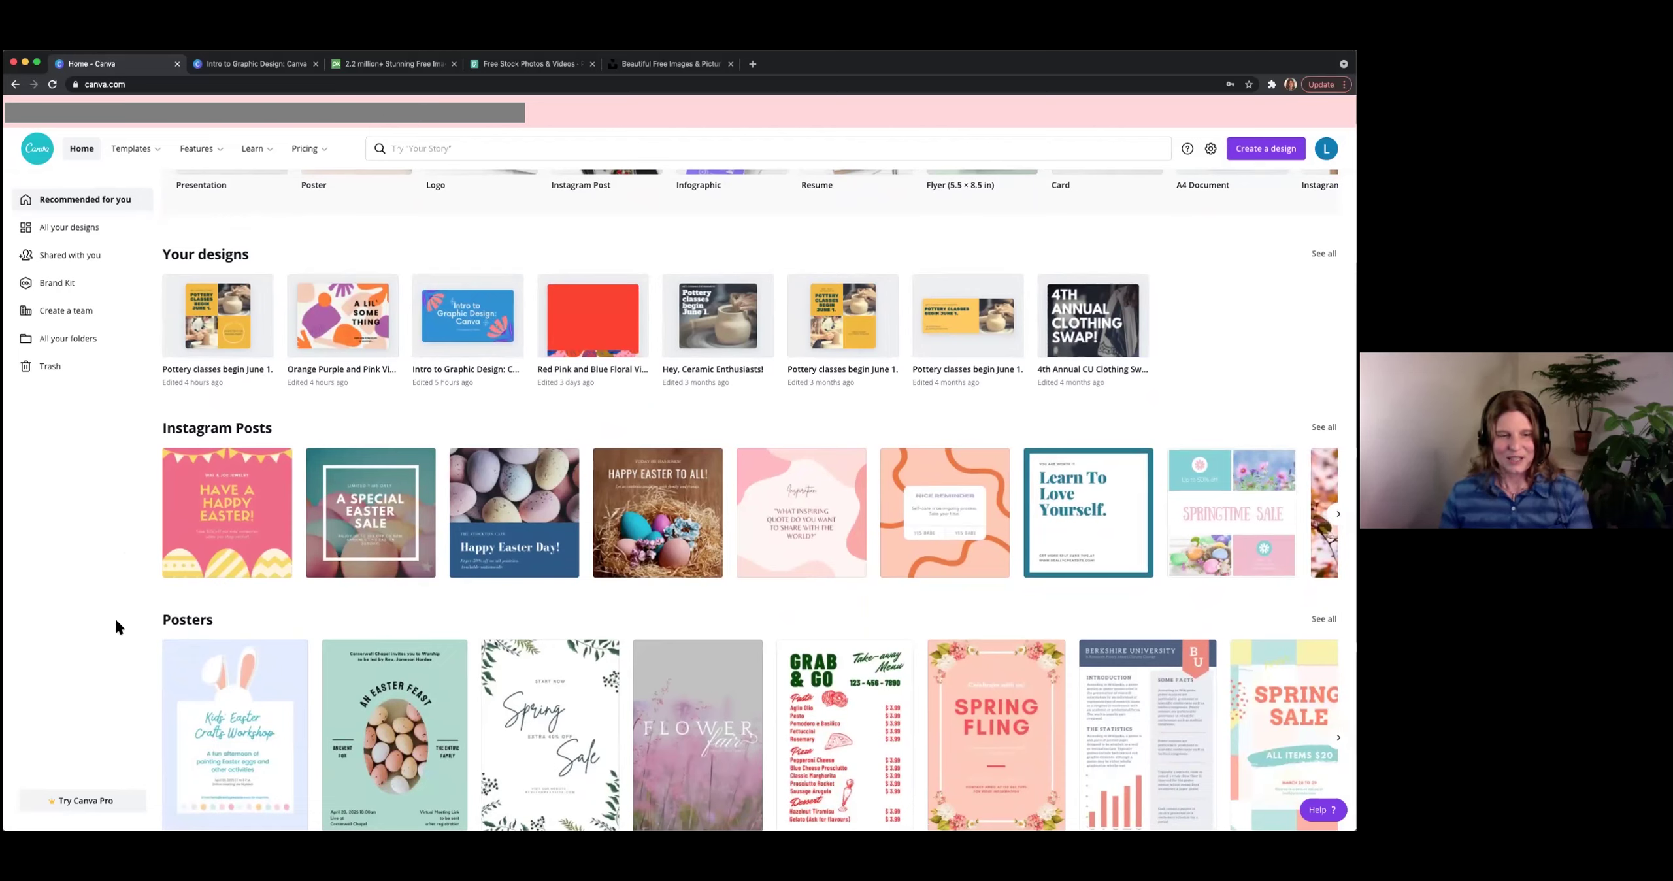
scroll(542, 595, "down", 2)
scroll(546, 604, "down", 5)
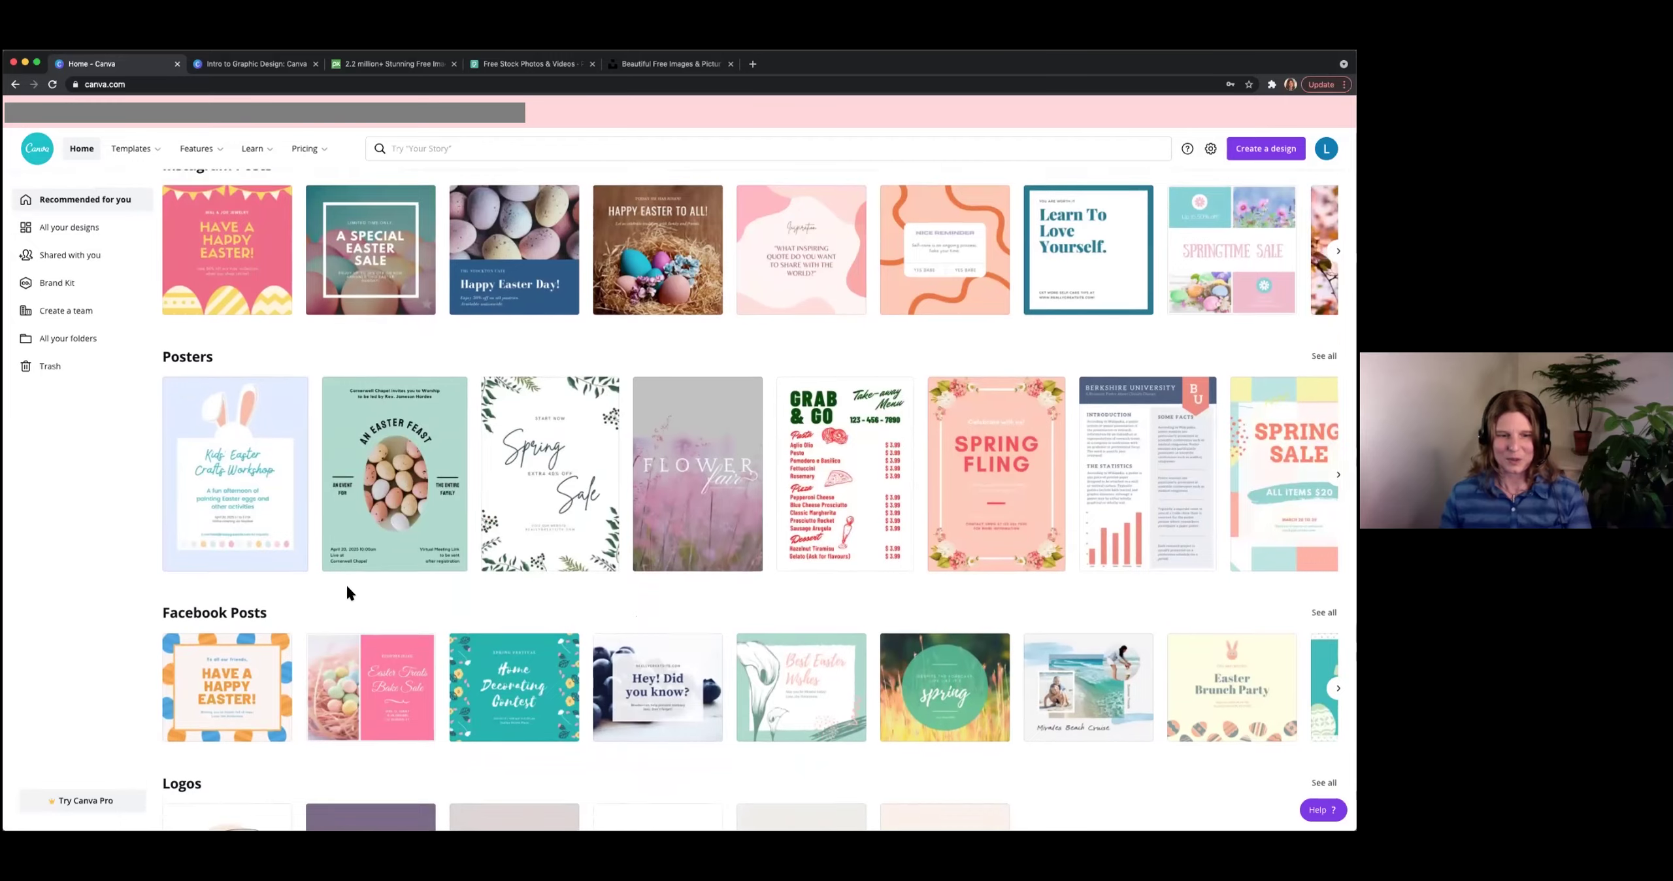
scroll(347, 588, "down", 5)
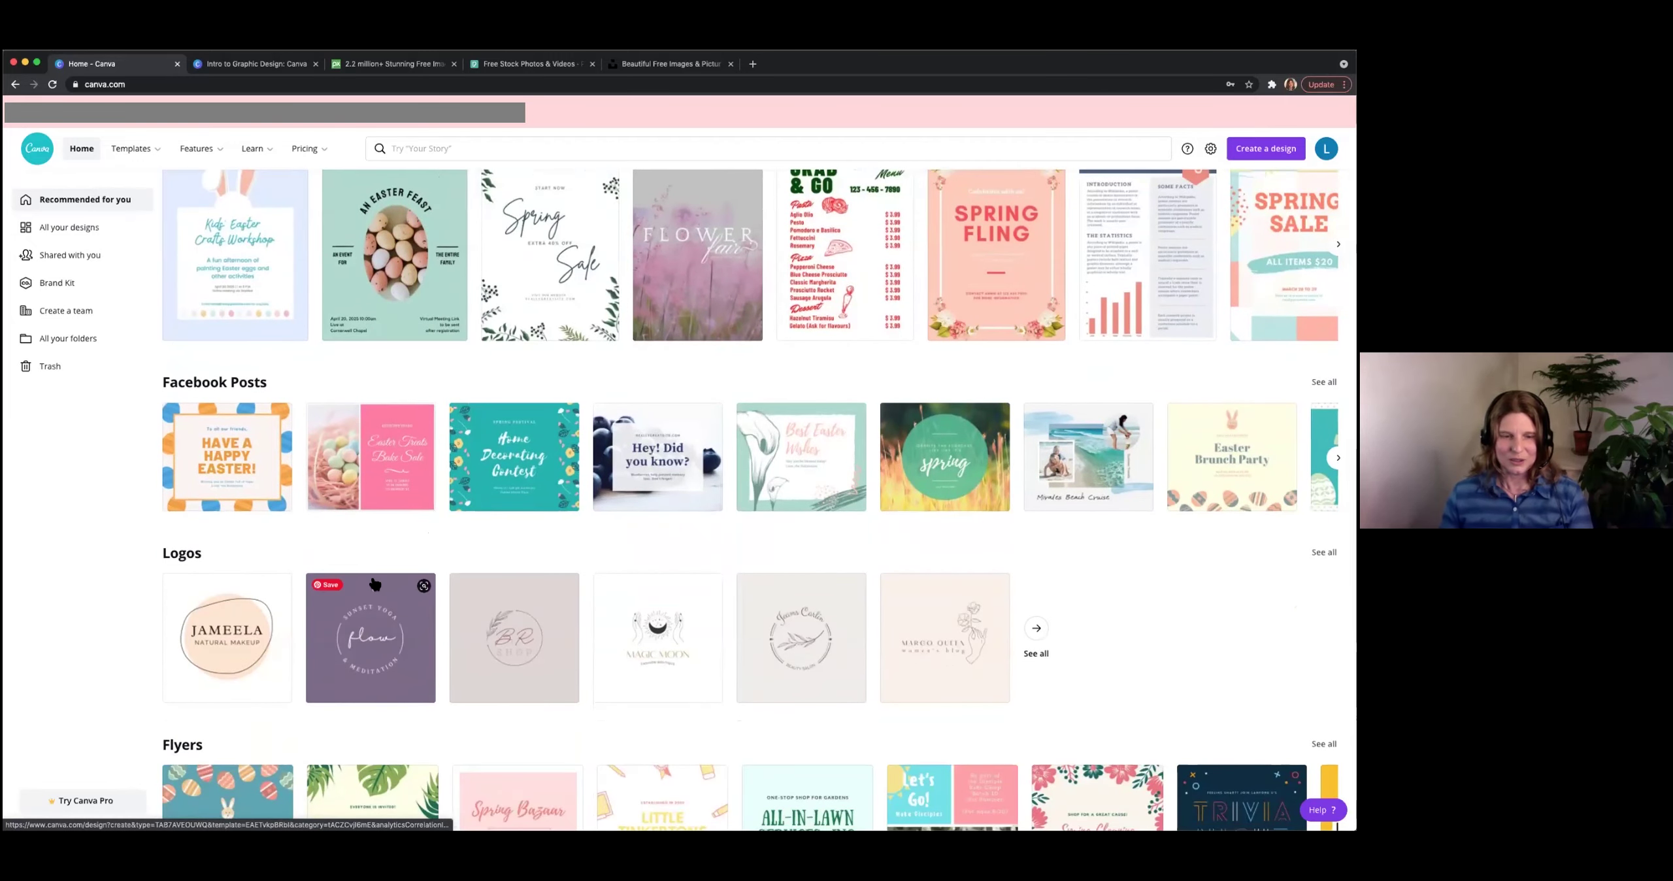
scroll(417, 533, "down", 7)
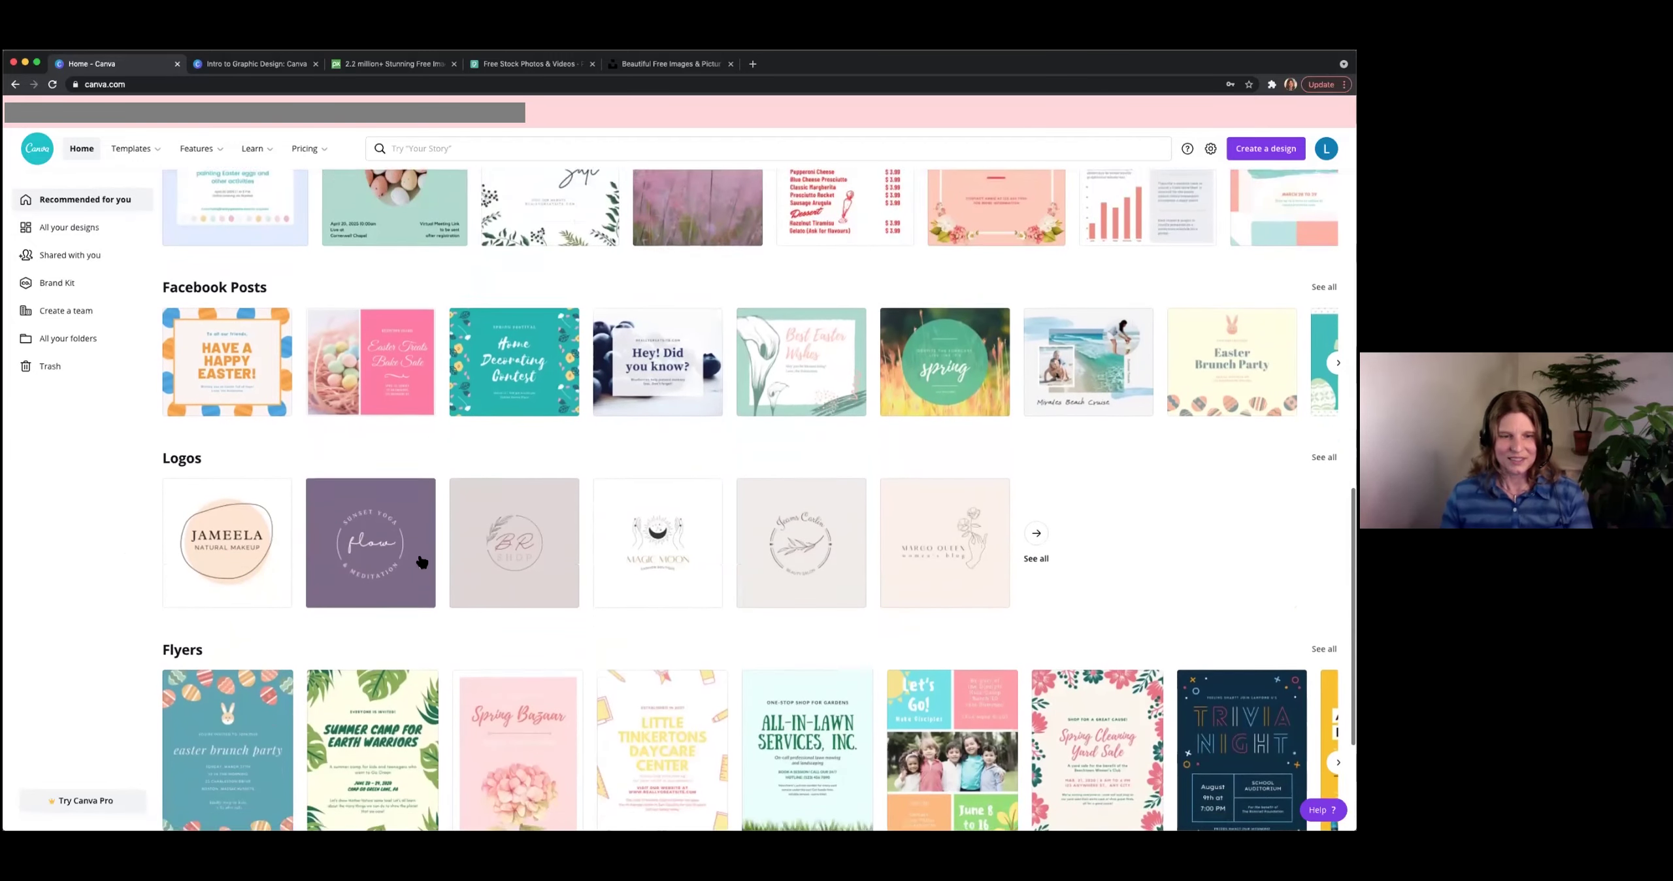
scroll(421, 569, "up", 15)
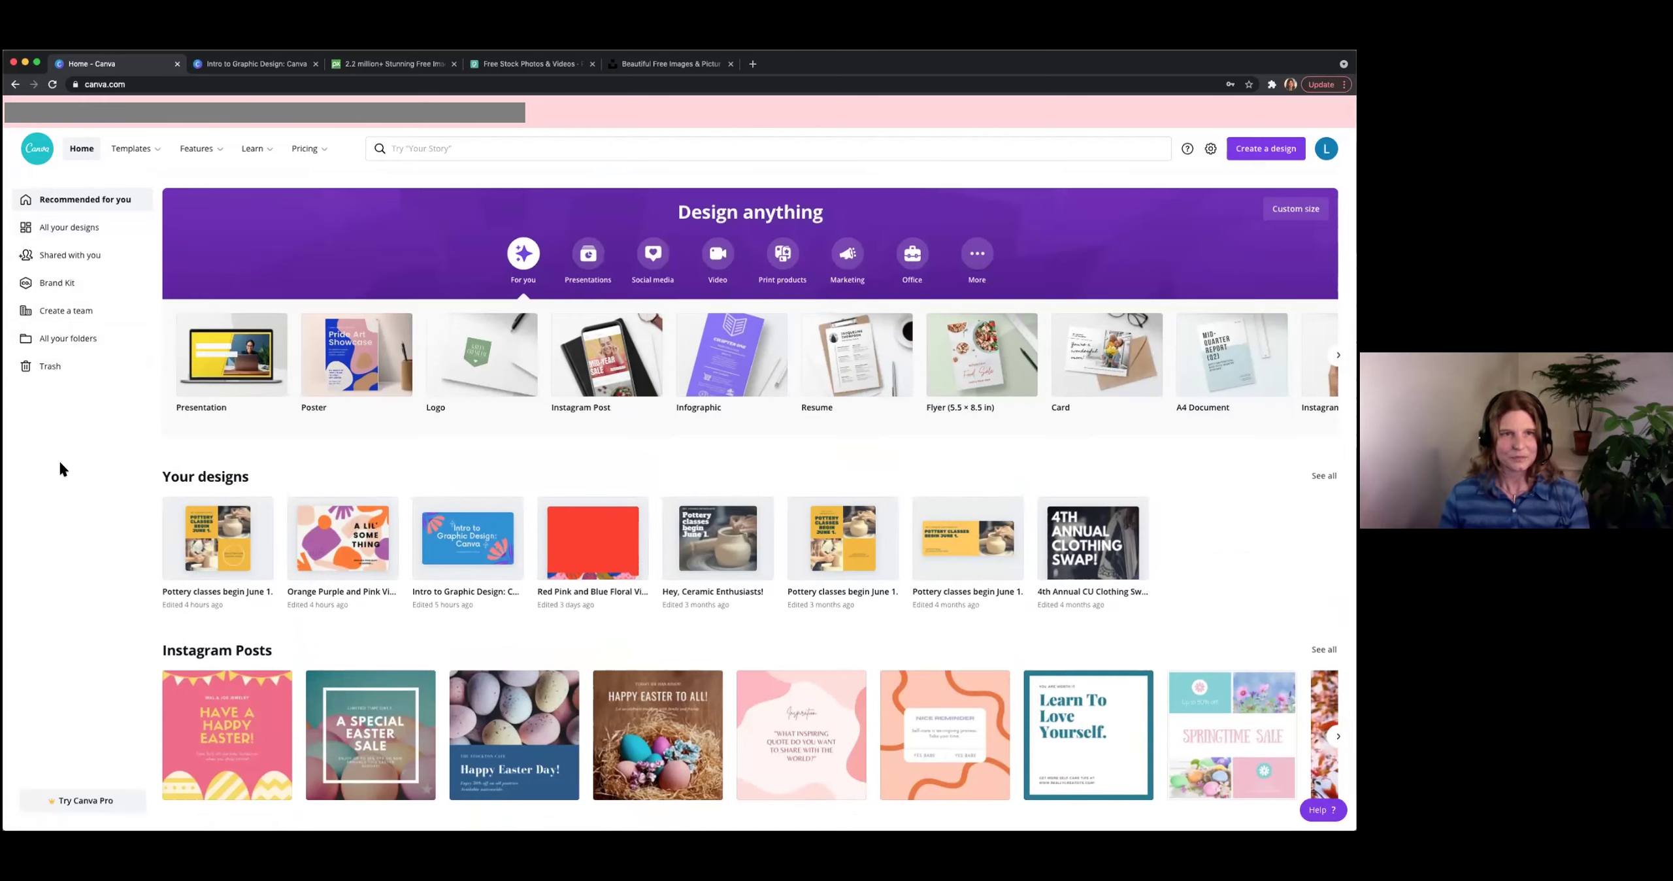
Look over the template categories and open the Learn page with design articles and resources.
mouse_move(151, 159)
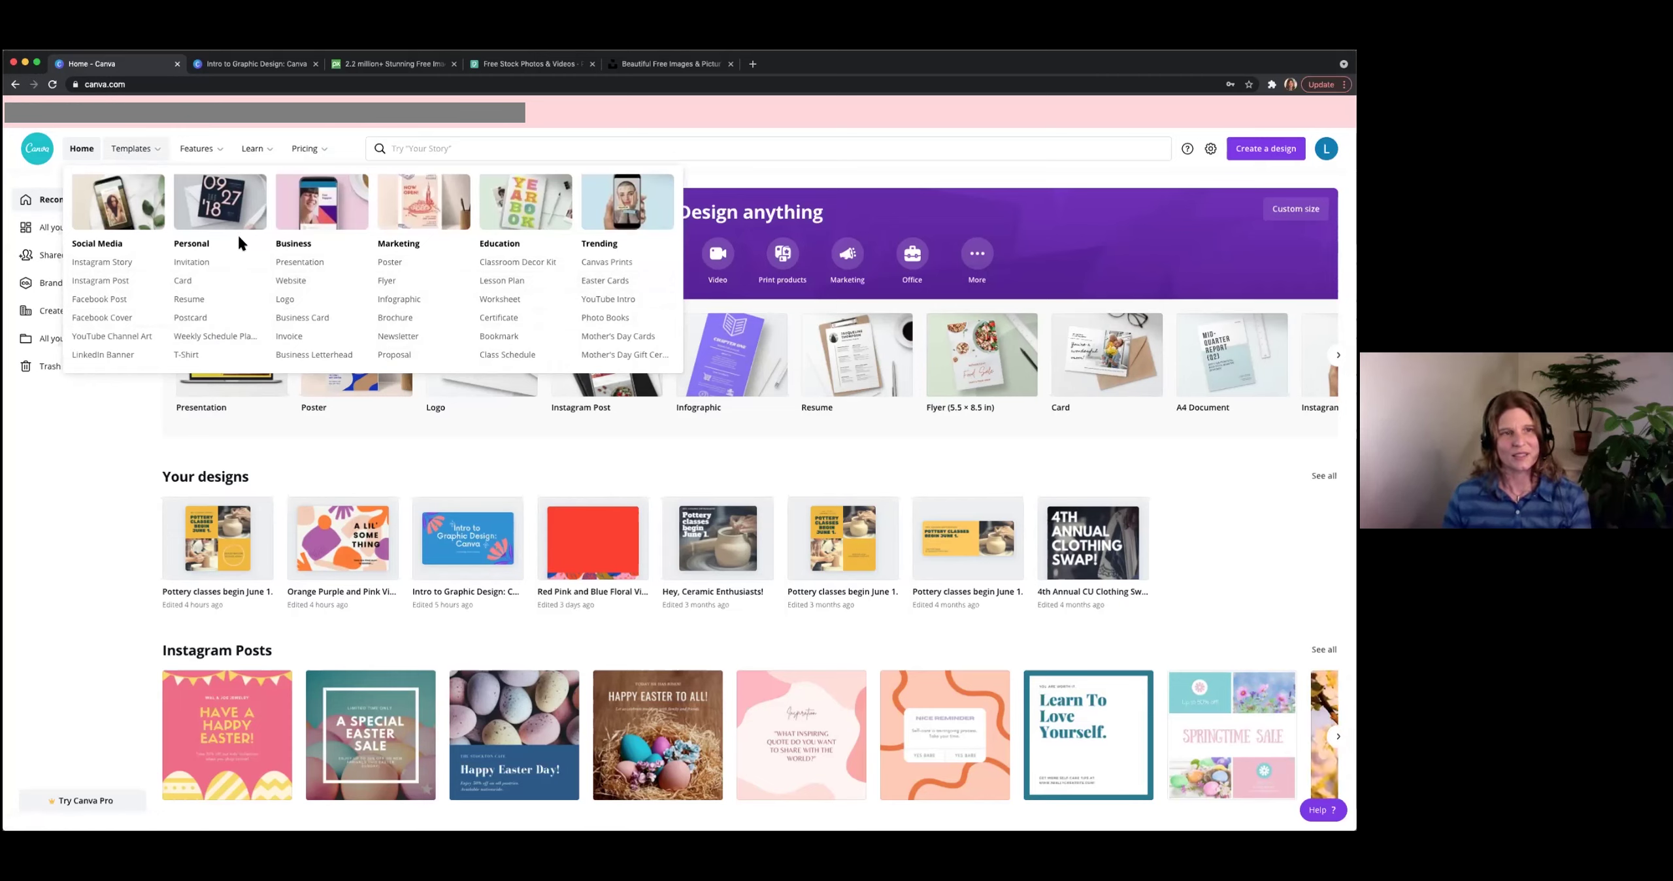
mouse_move(208, 153)
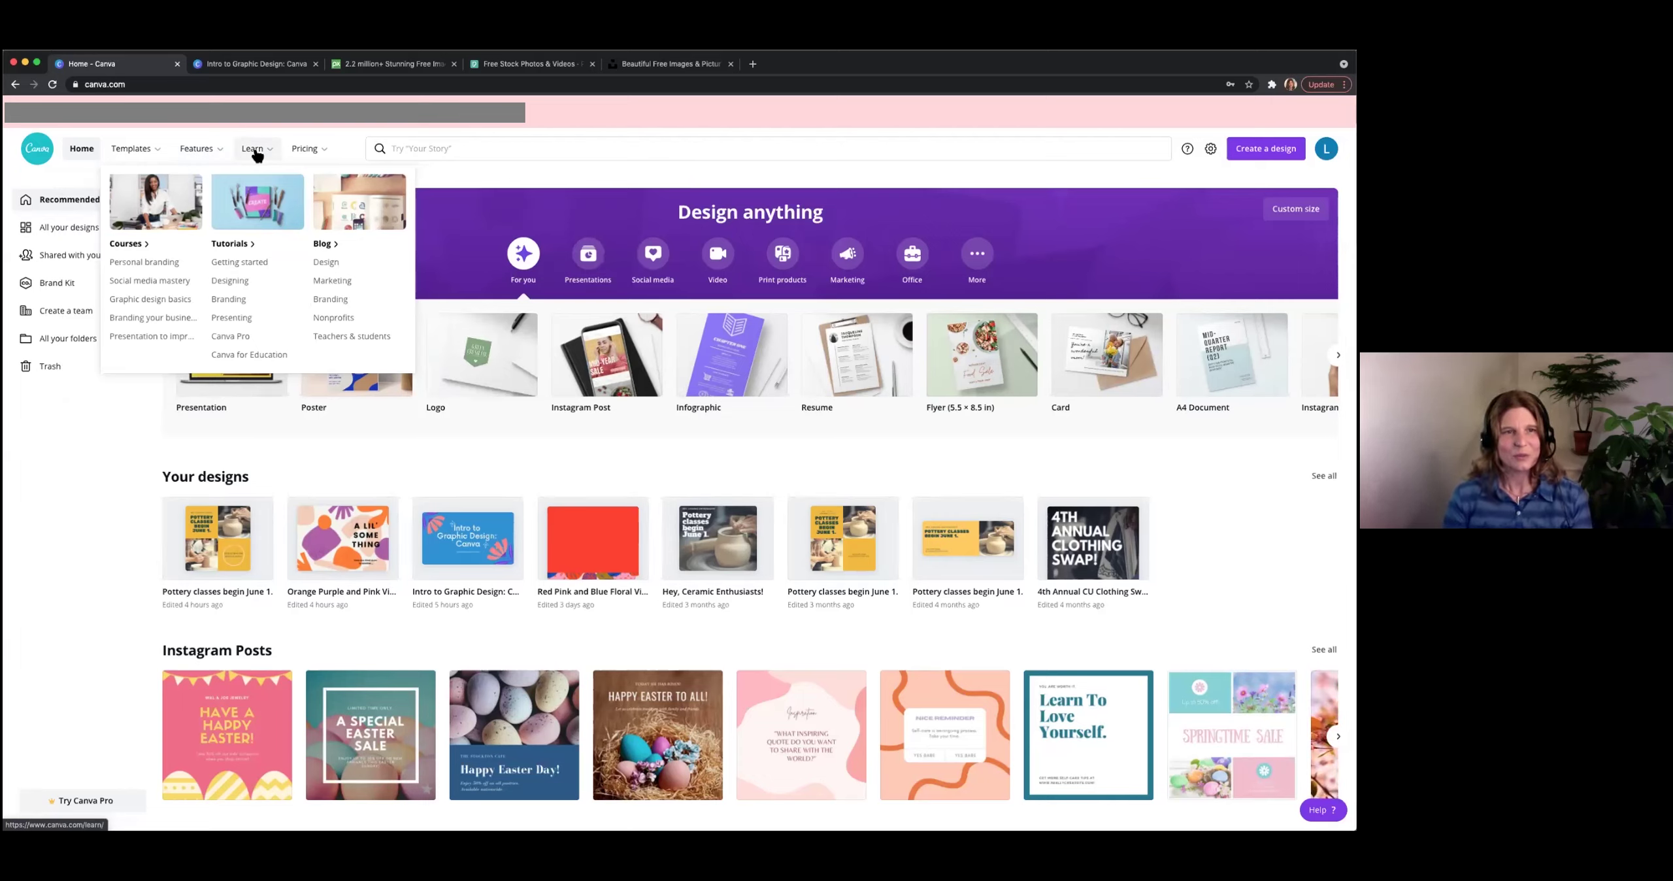
left_click(255, 154)
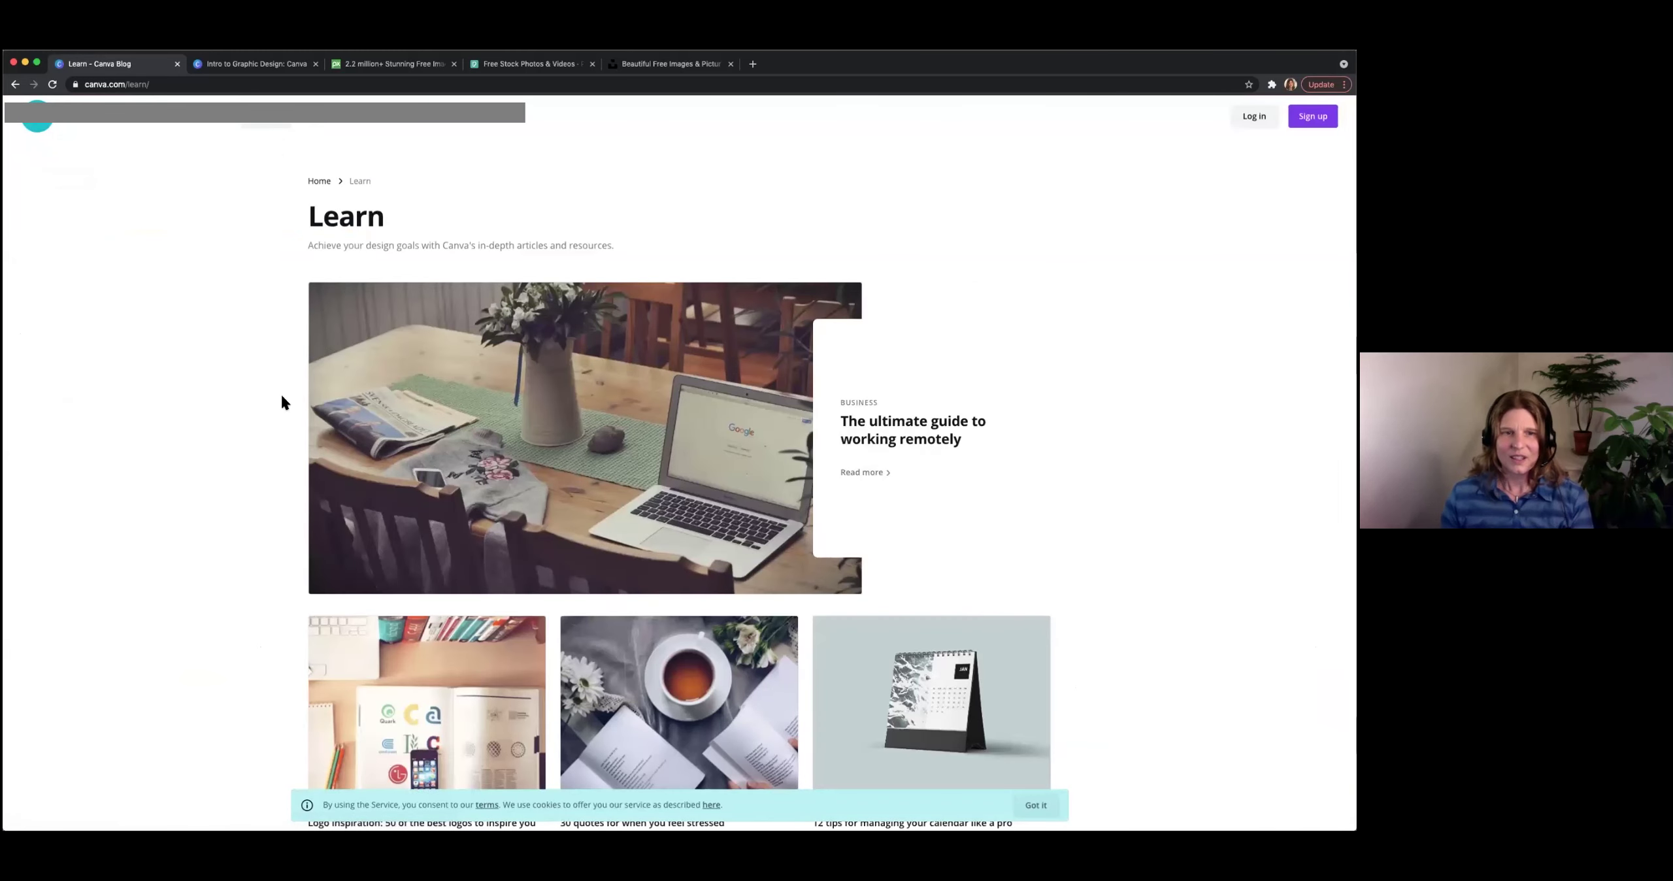
Look through the Learn articles on design, marketing, branding, nonprofits, and teachers and students, down to the footer and back.
scroll(257, 486, "down", 3)
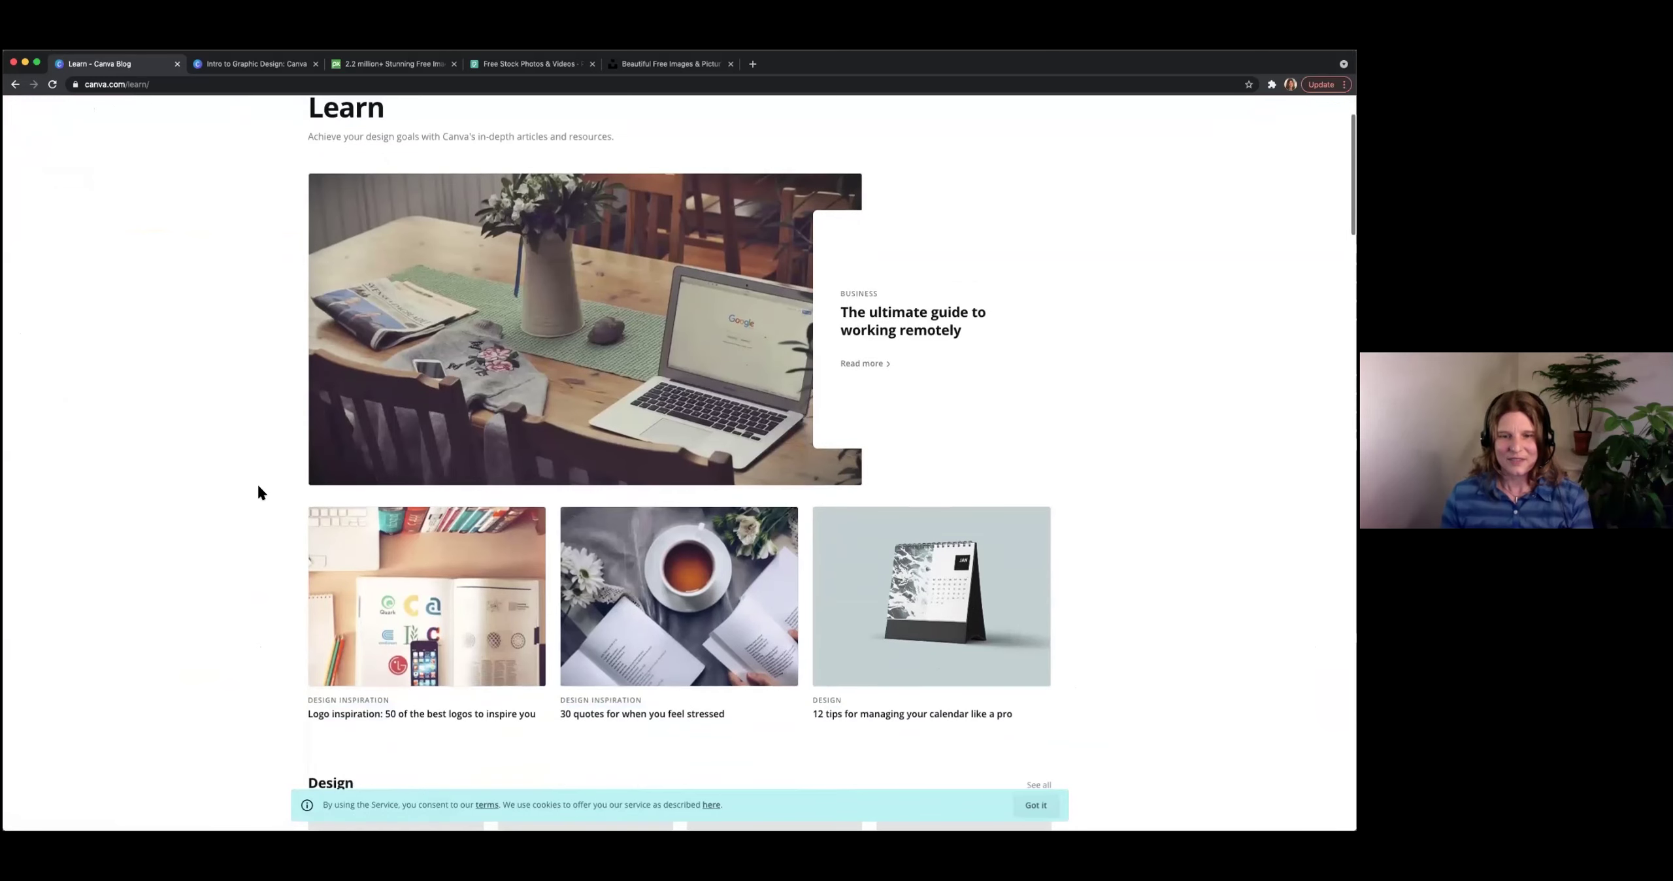
scroll(259, 495, "down", 6)
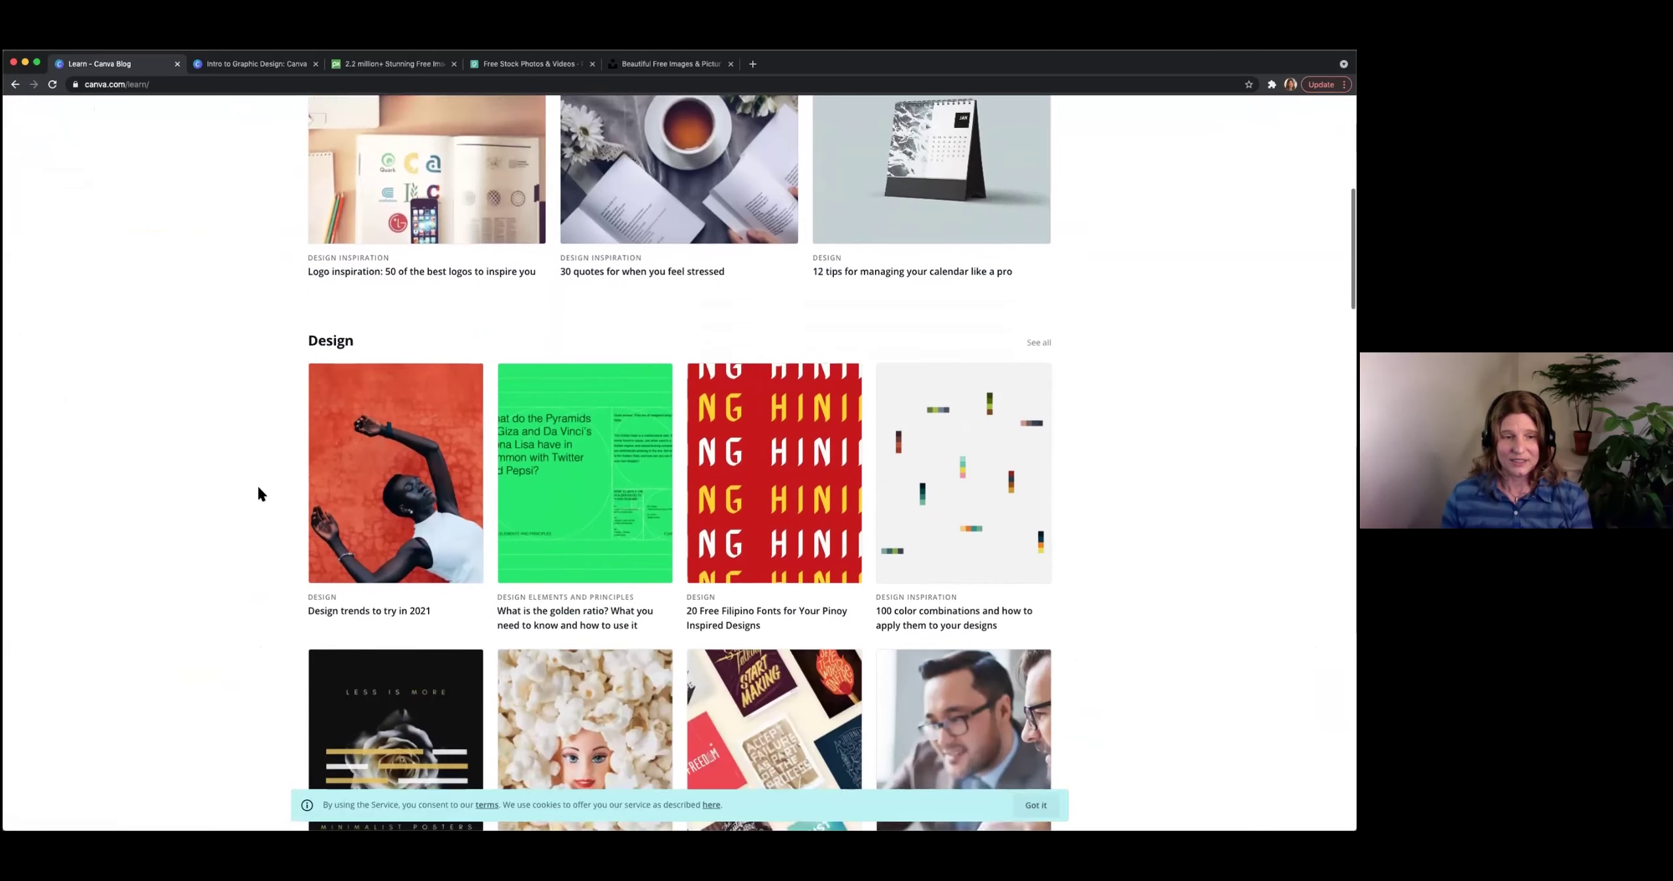
scroll(259, 494, "down", 3)
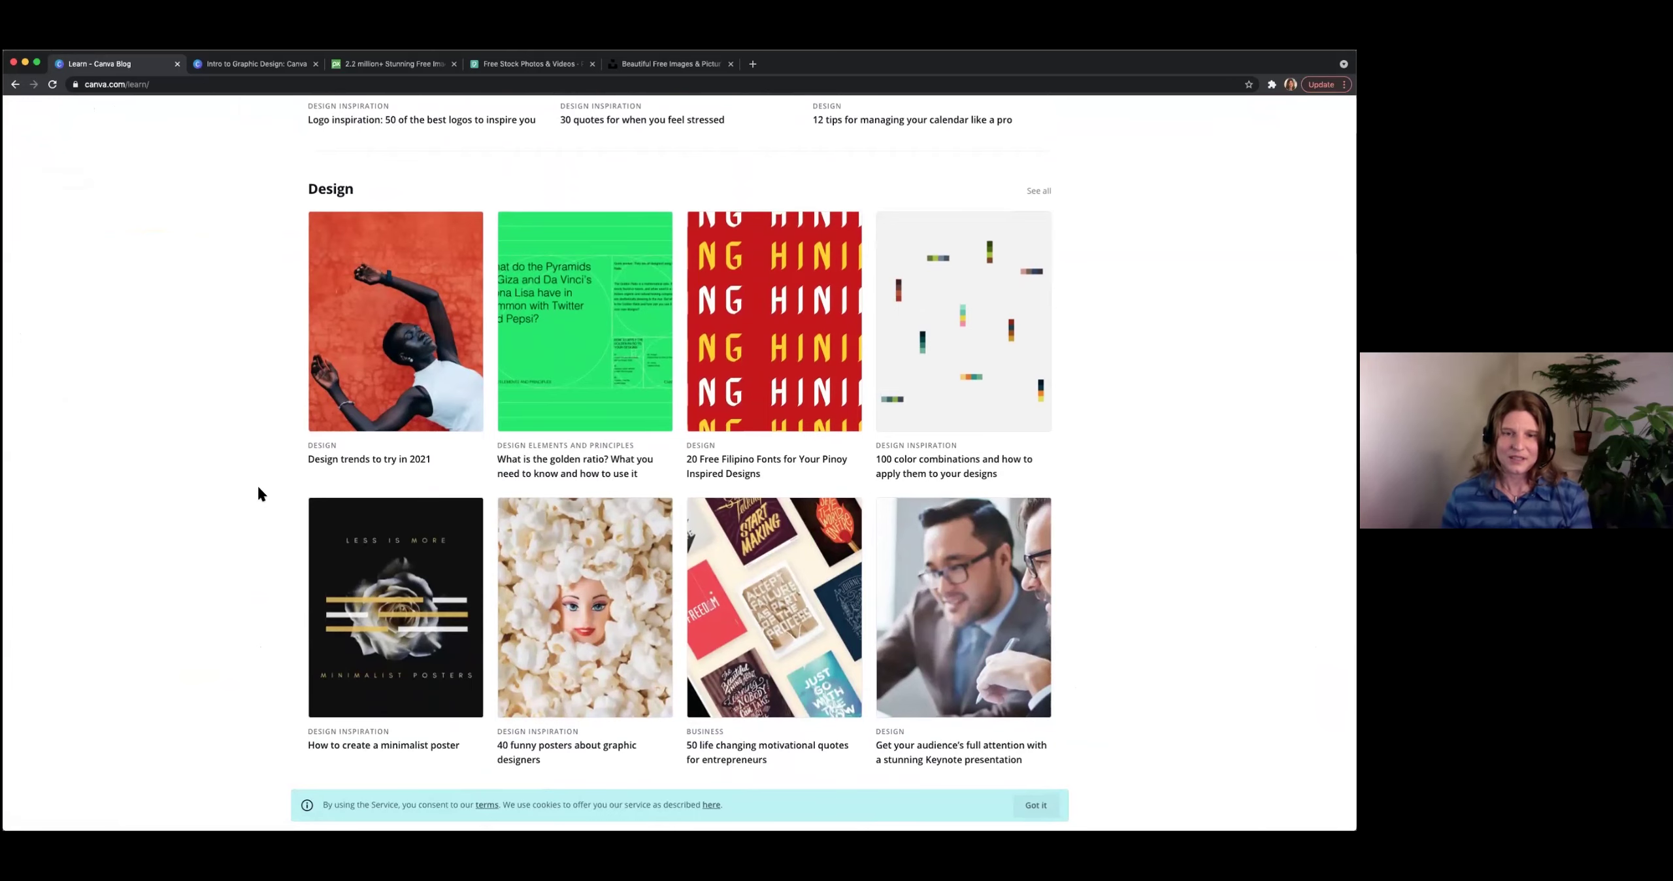
scroll(259, 494, "down", 2)
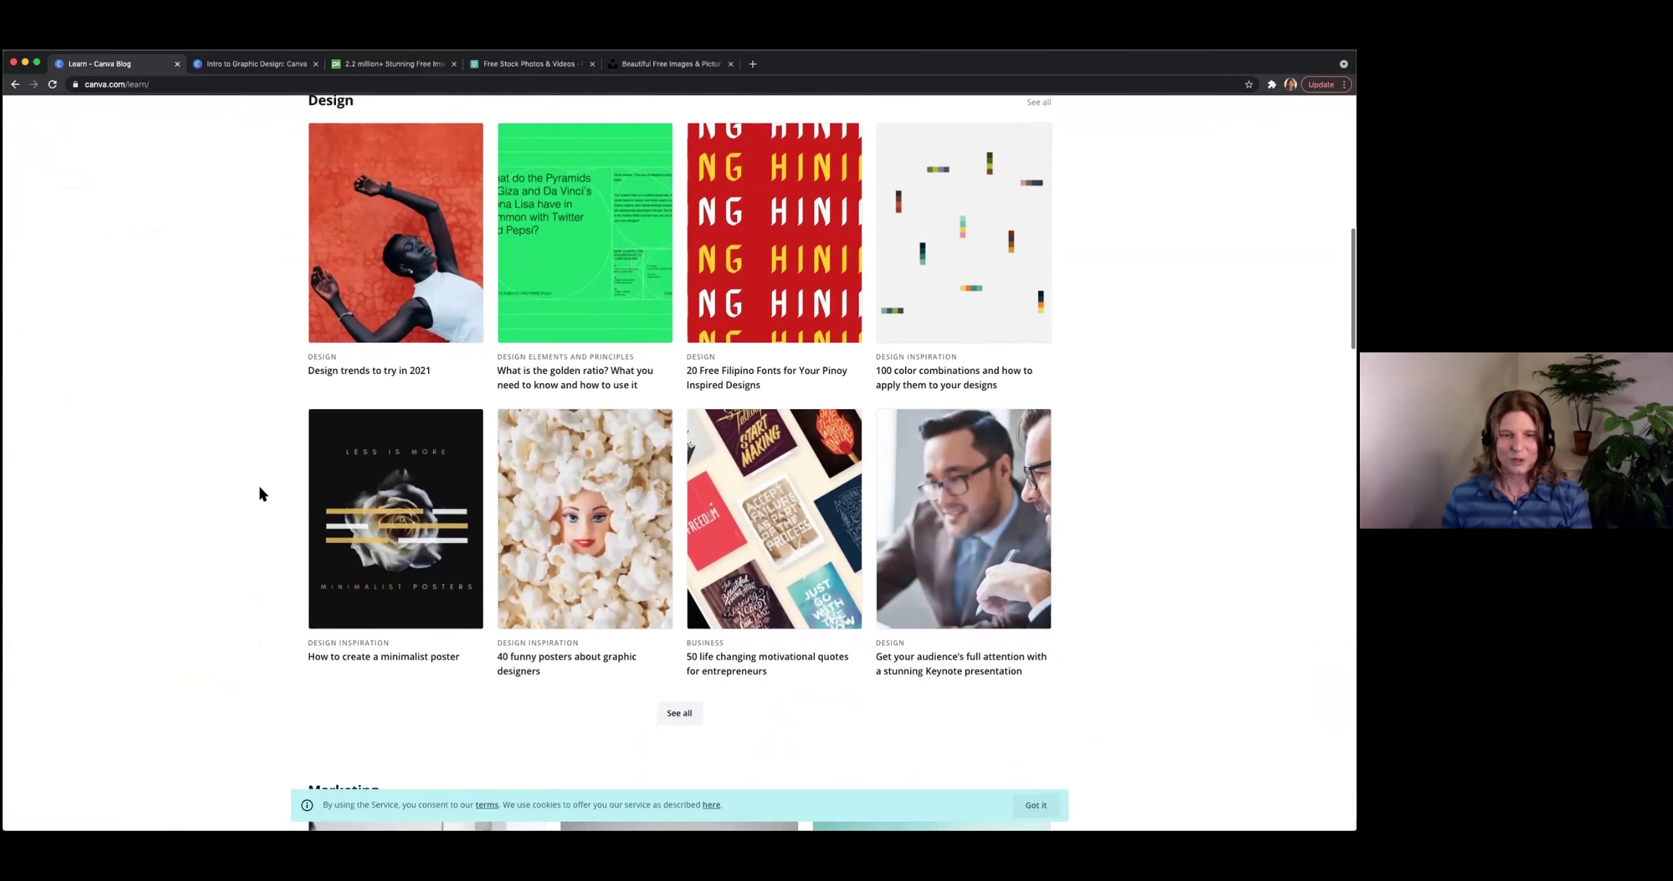
scroll(259, 495, "down", 4)
scroll(259, 494, "down", 4)
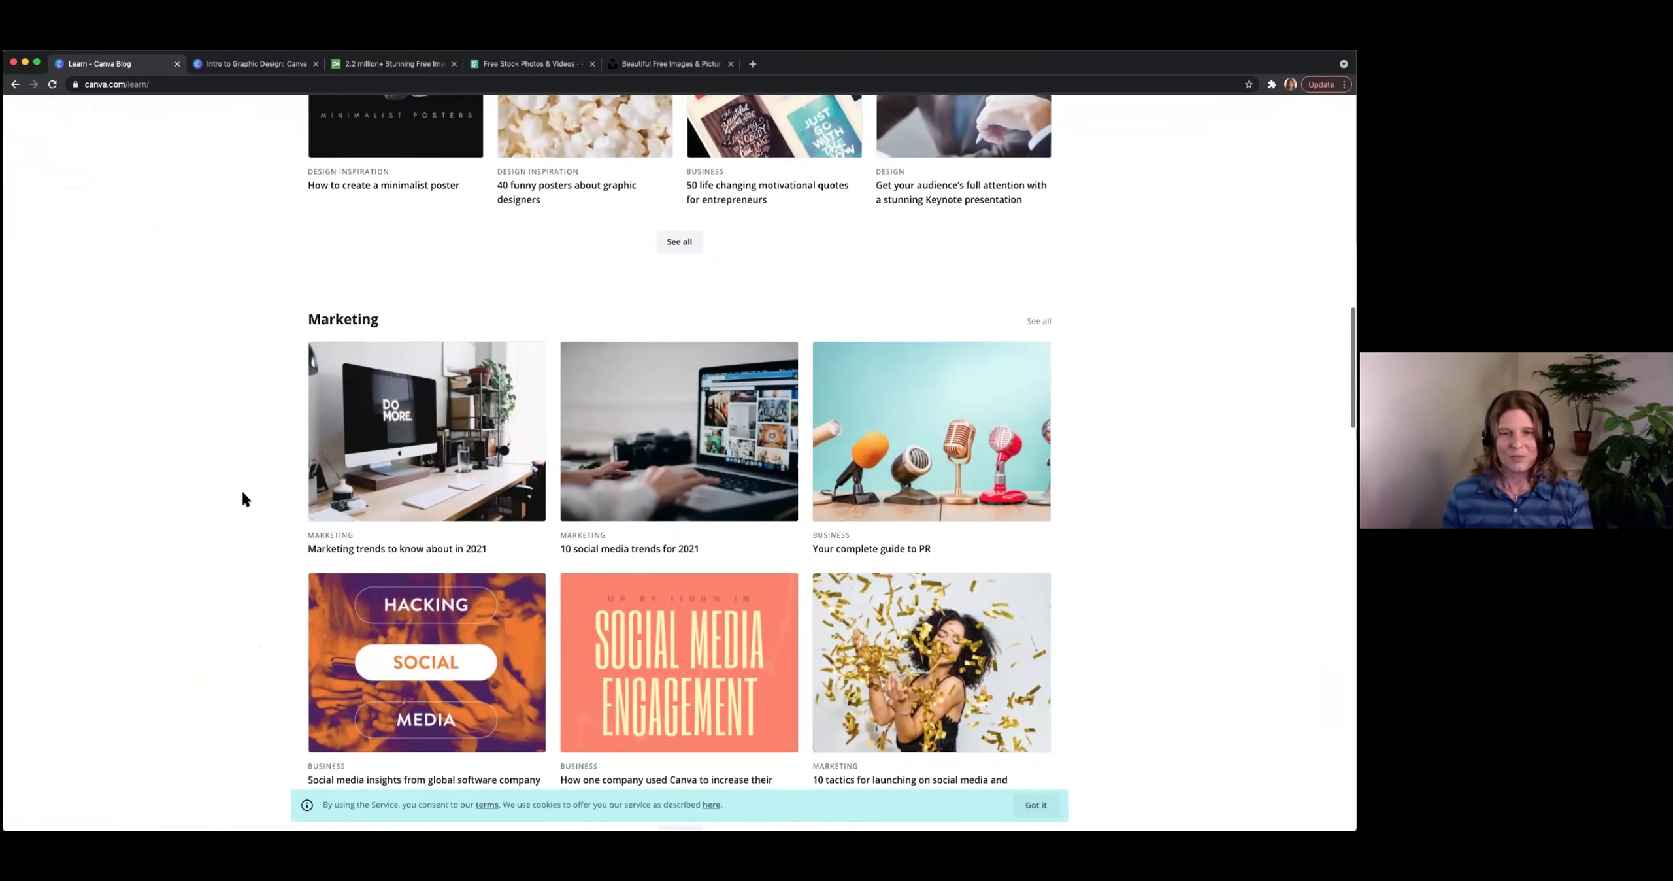
scroll(247, 512, "down", 6)
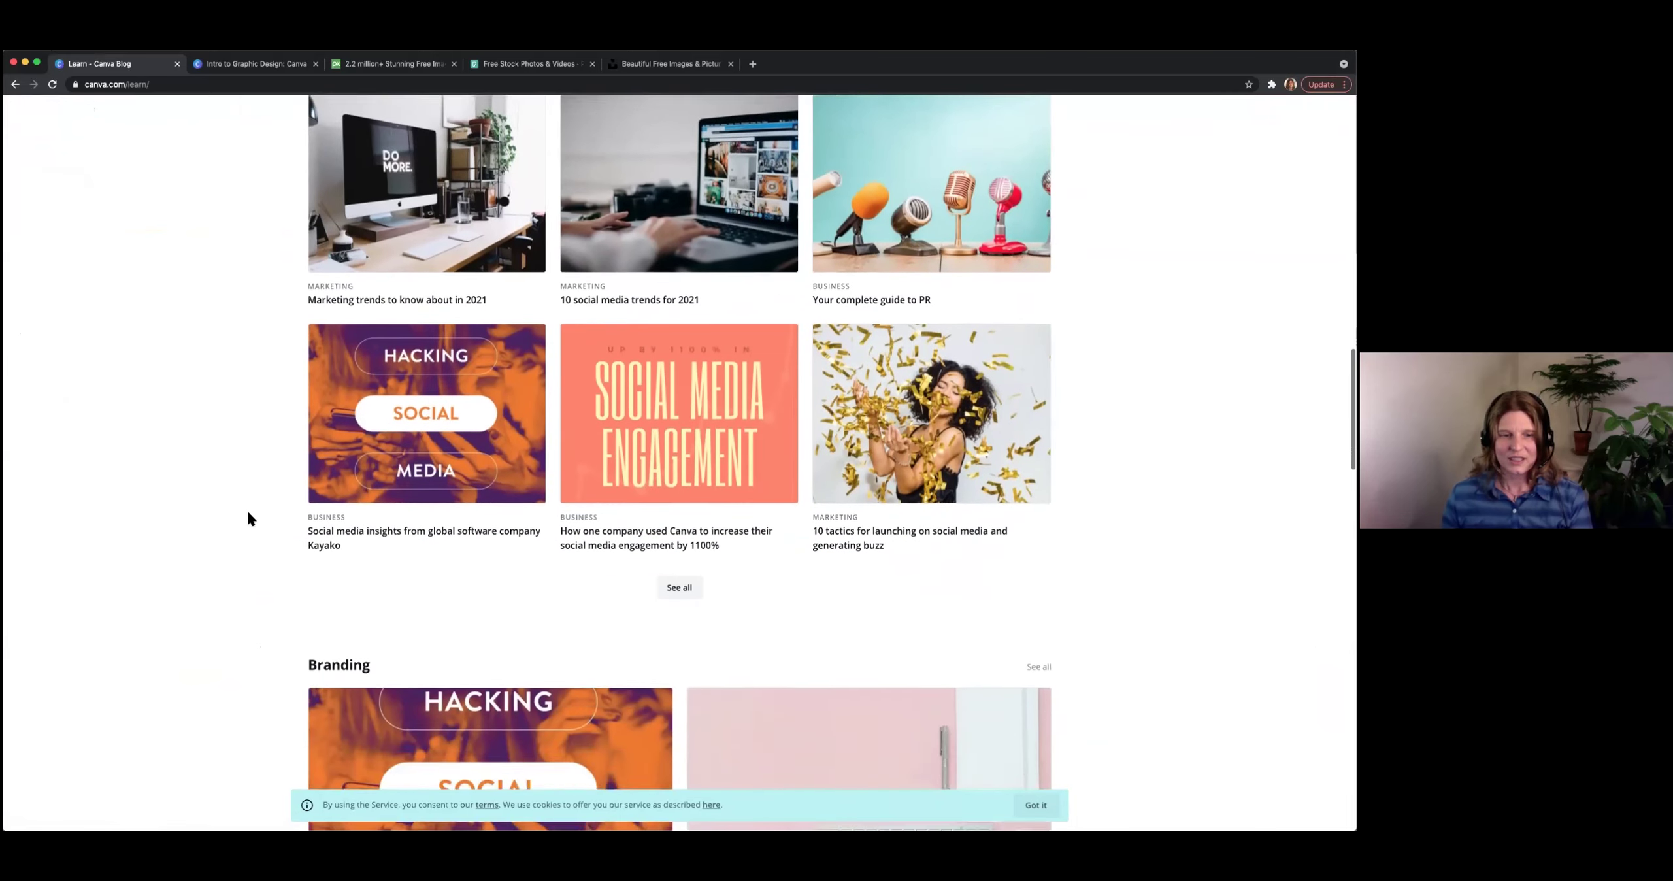
scroll(247, 512, "down", 12)
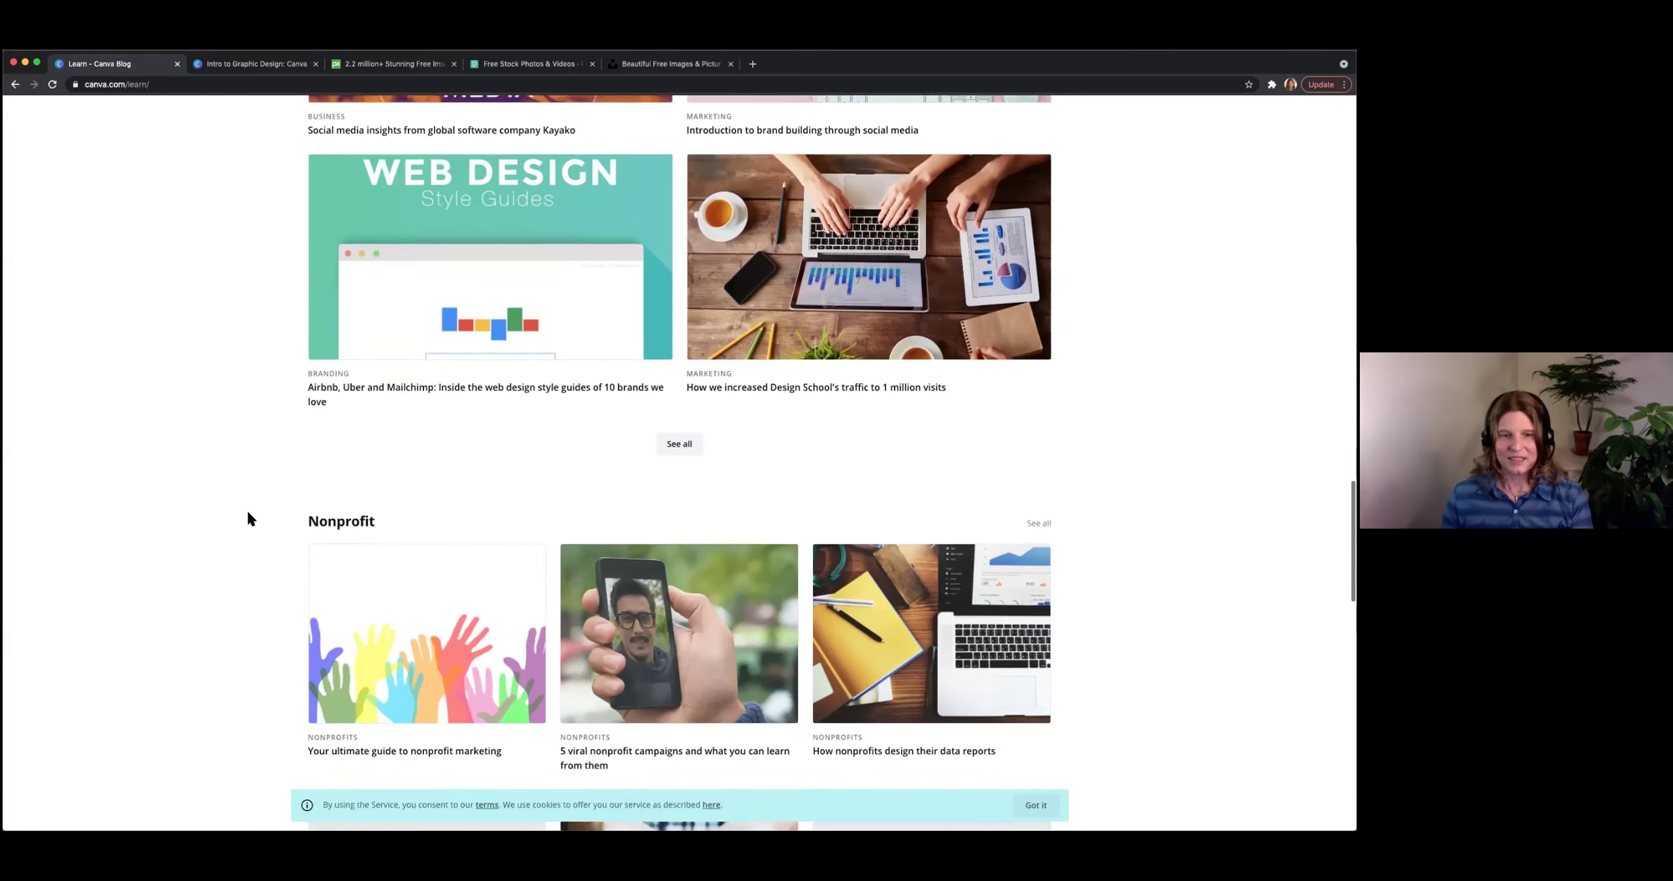
scroll(247, 518, "down", 11)
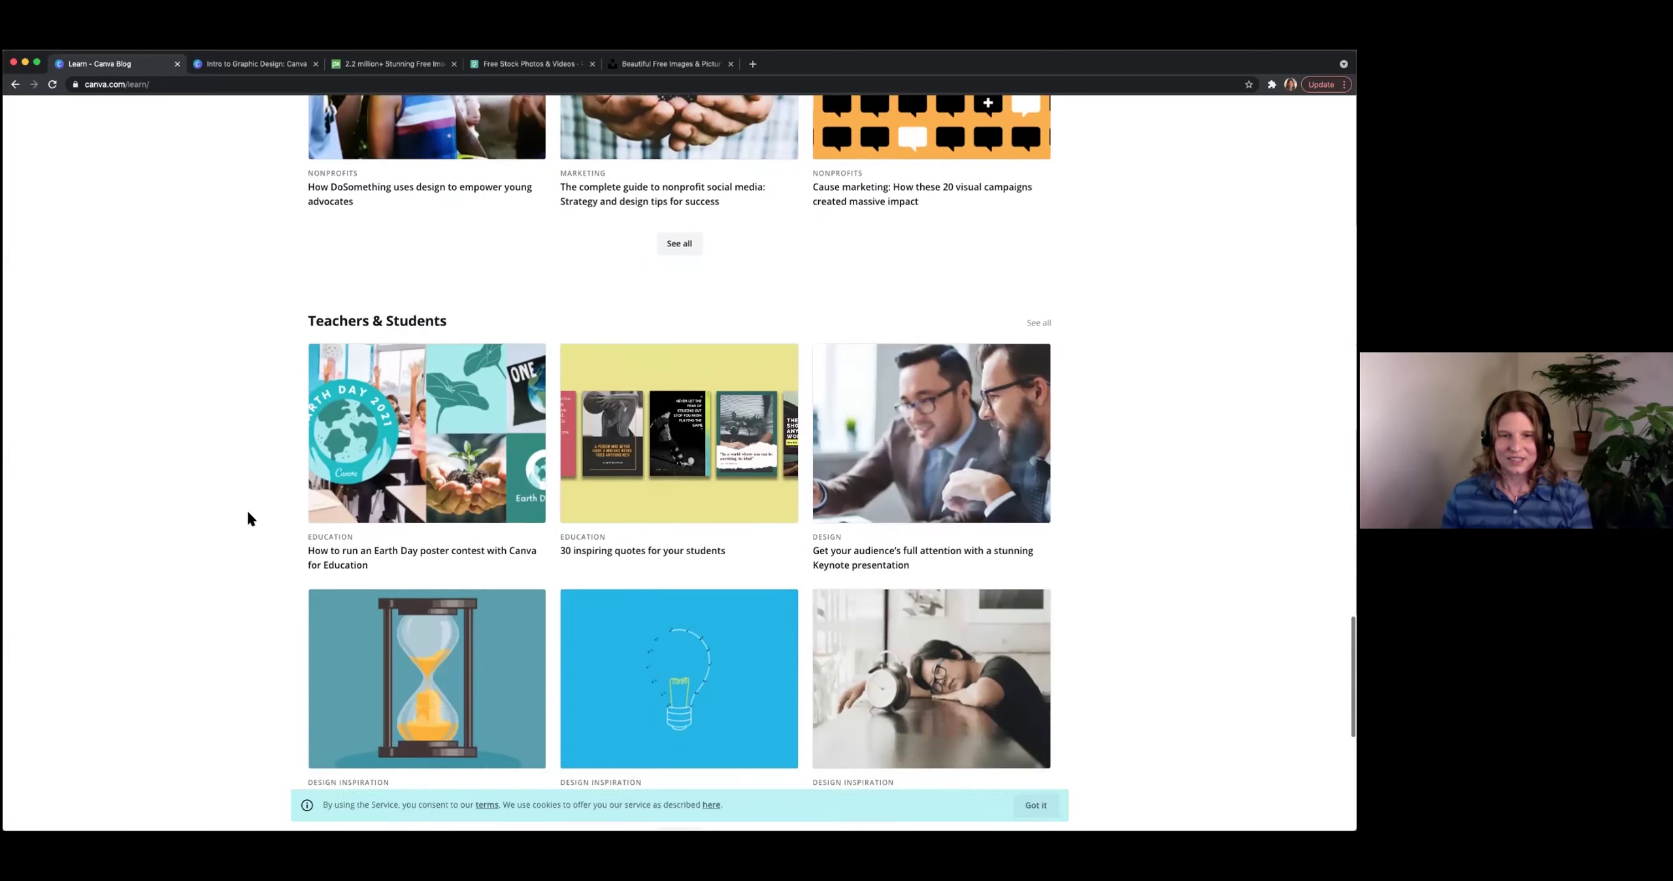
scroll(247, 517, "down", 5)
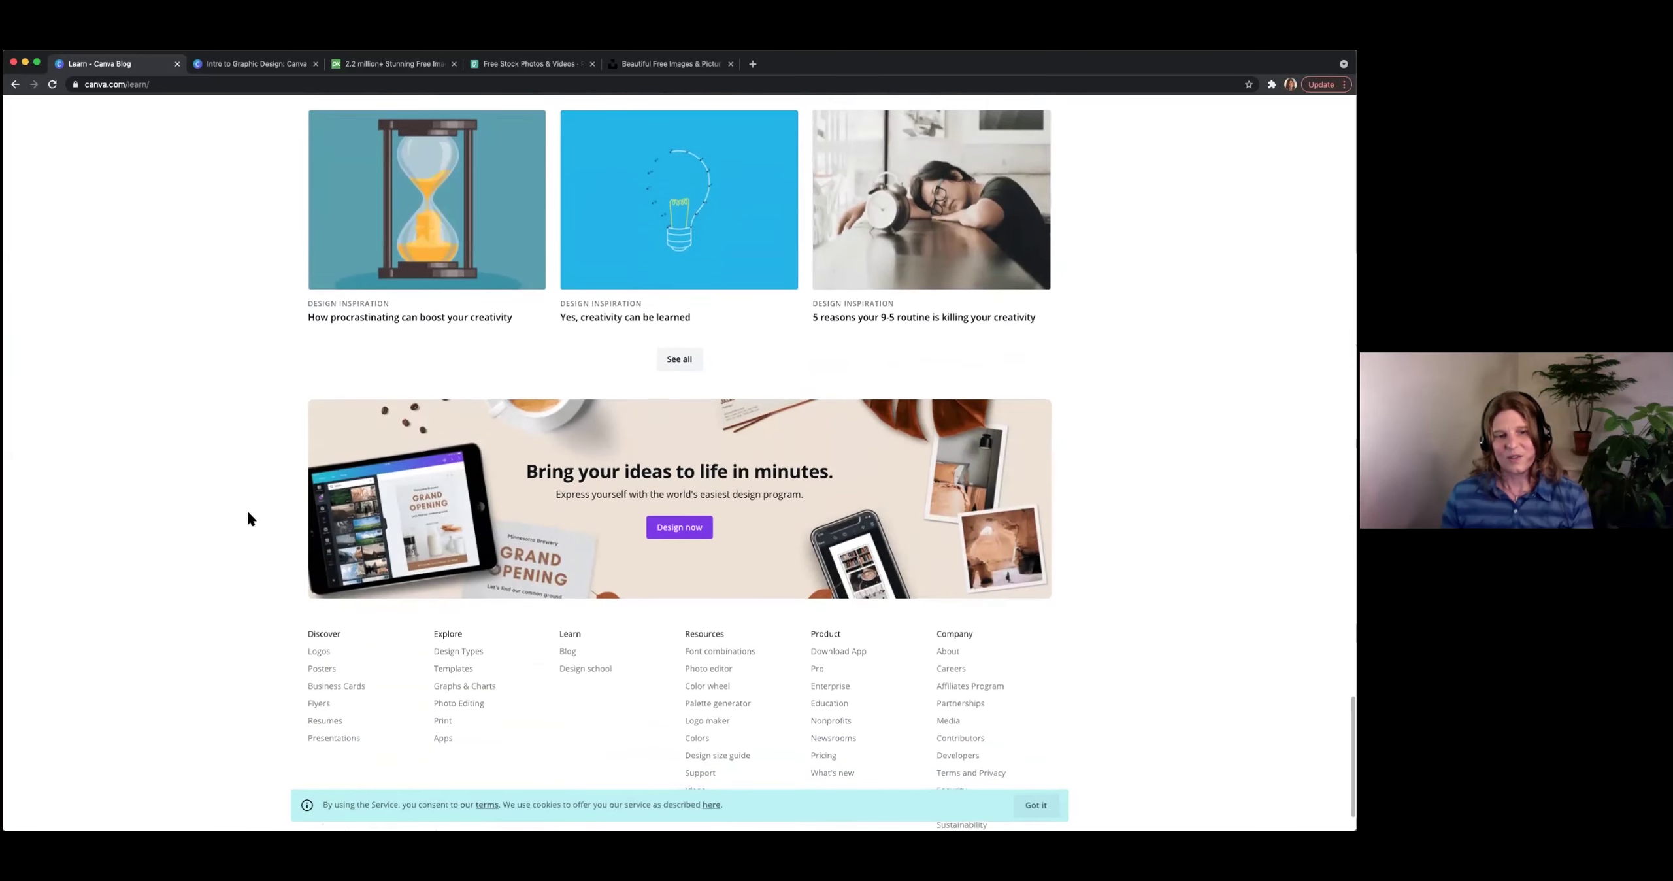
scroll(273, 491, "up", 15)
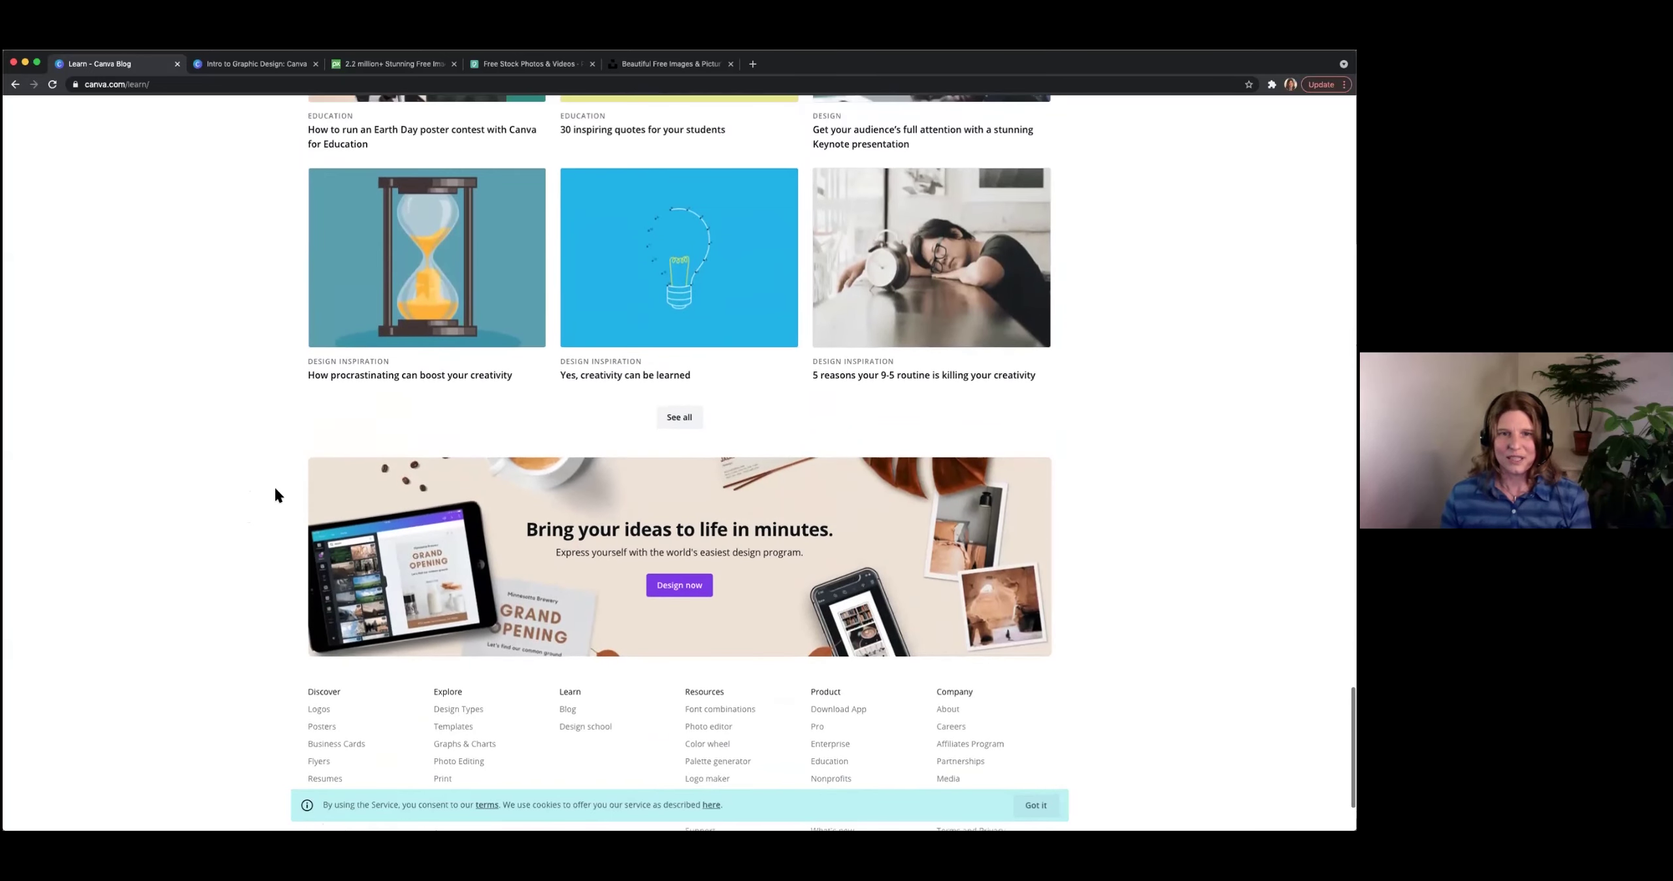
scroll(274, 490, "up", 13)
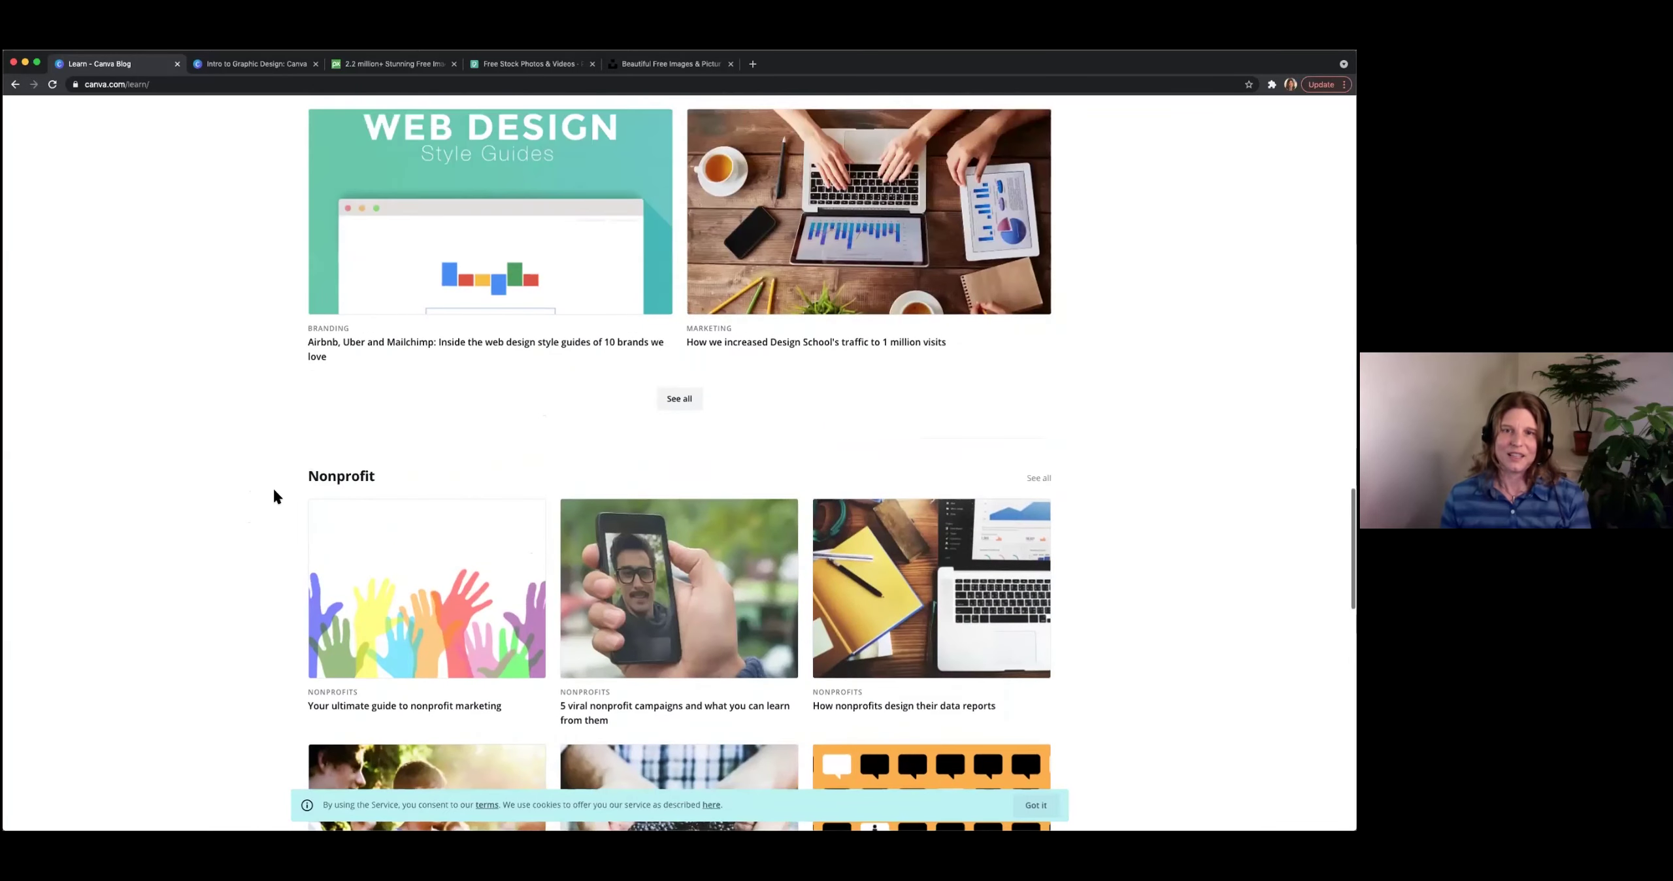
scroll(274, 495, "up", 17)
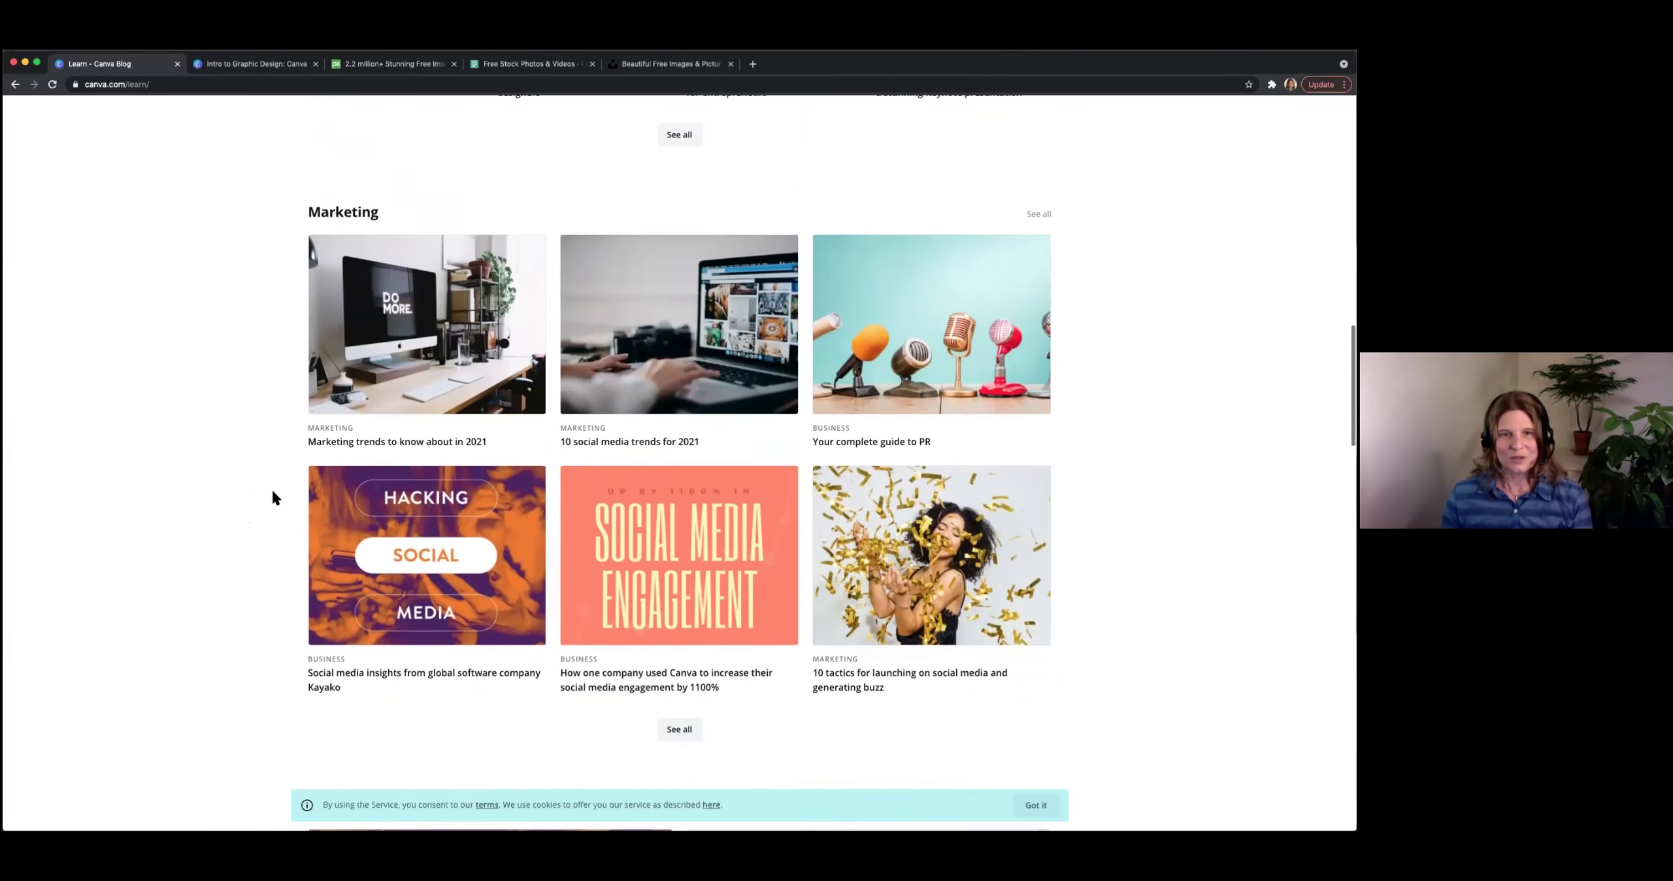
scroll(272, 487, "up", 5)
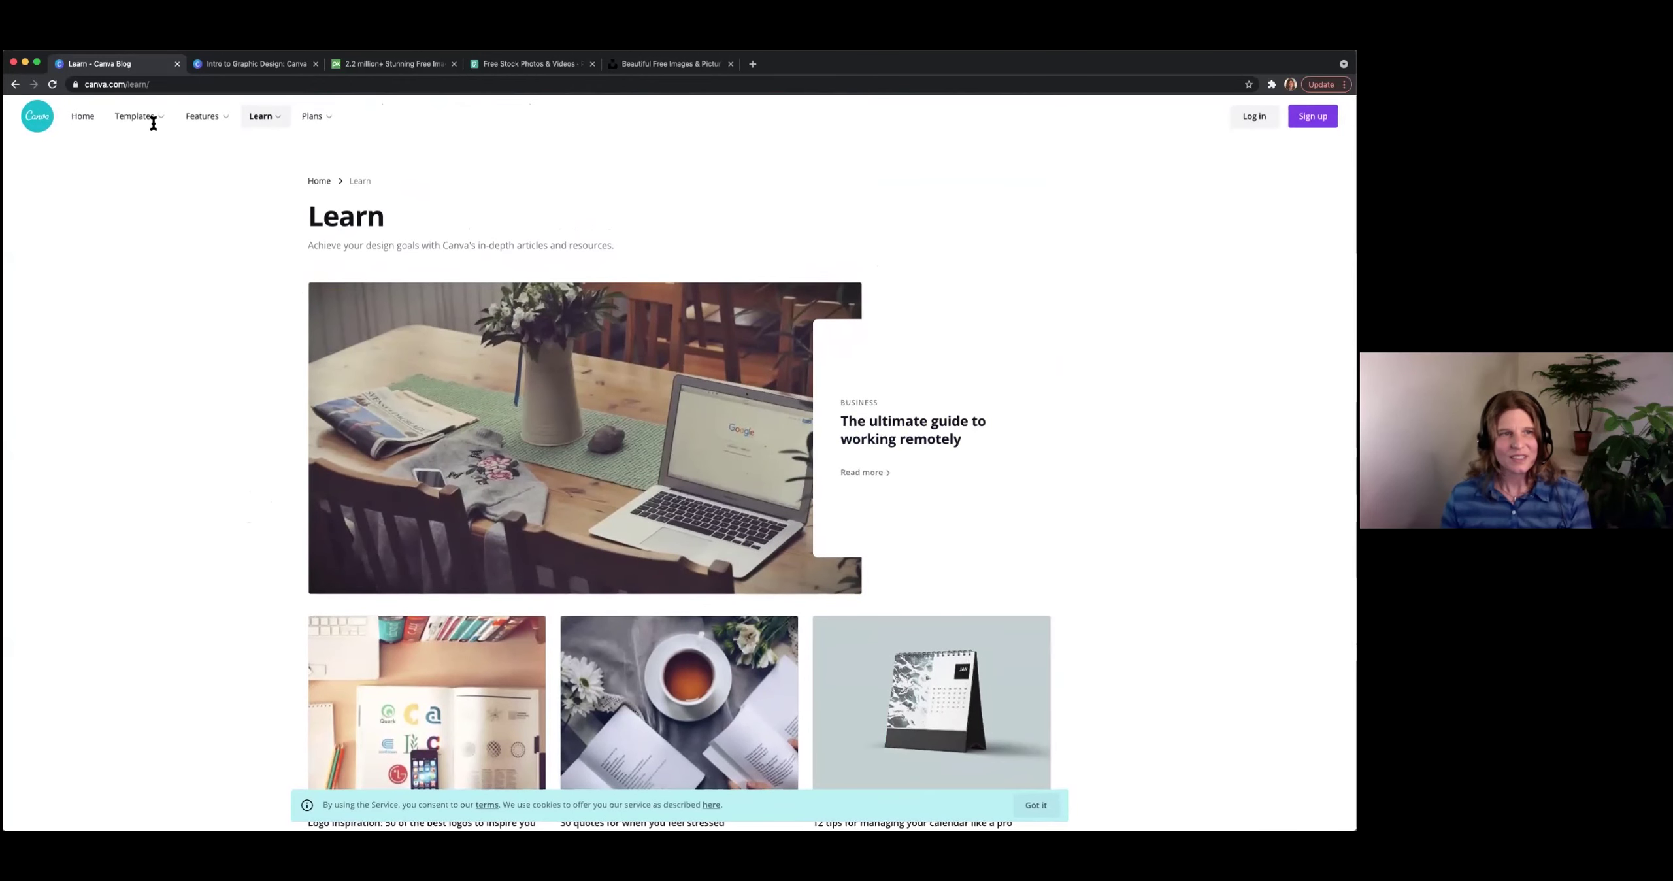
Return to the home page and open the Card templates from the Personal category.
left_click(15, 85)
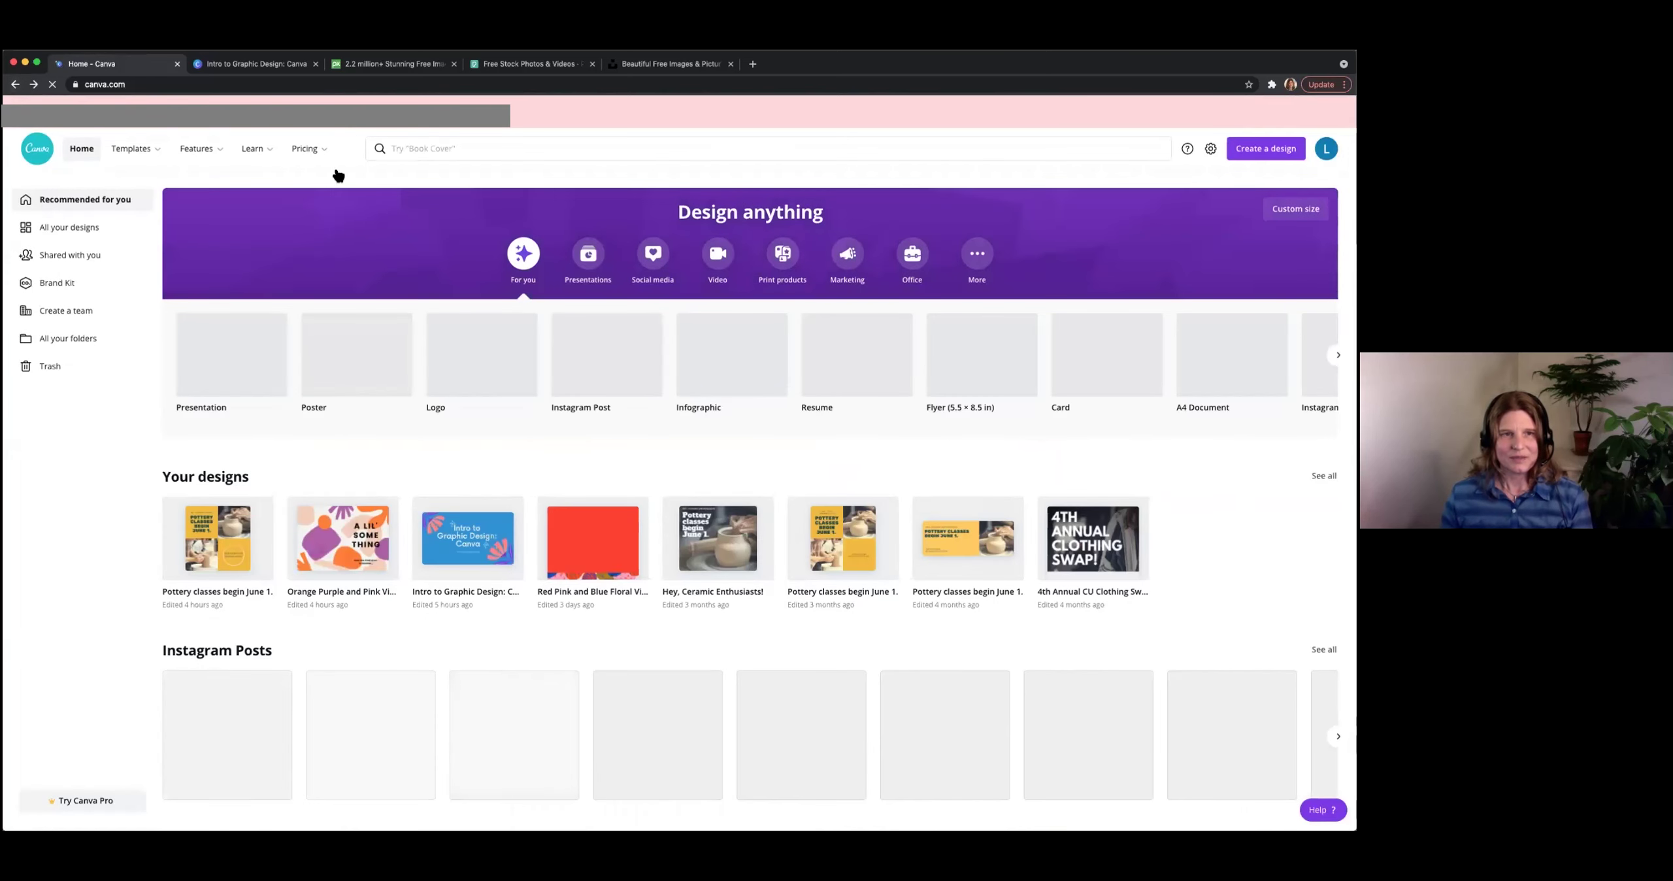
mouse_move(320, 157)
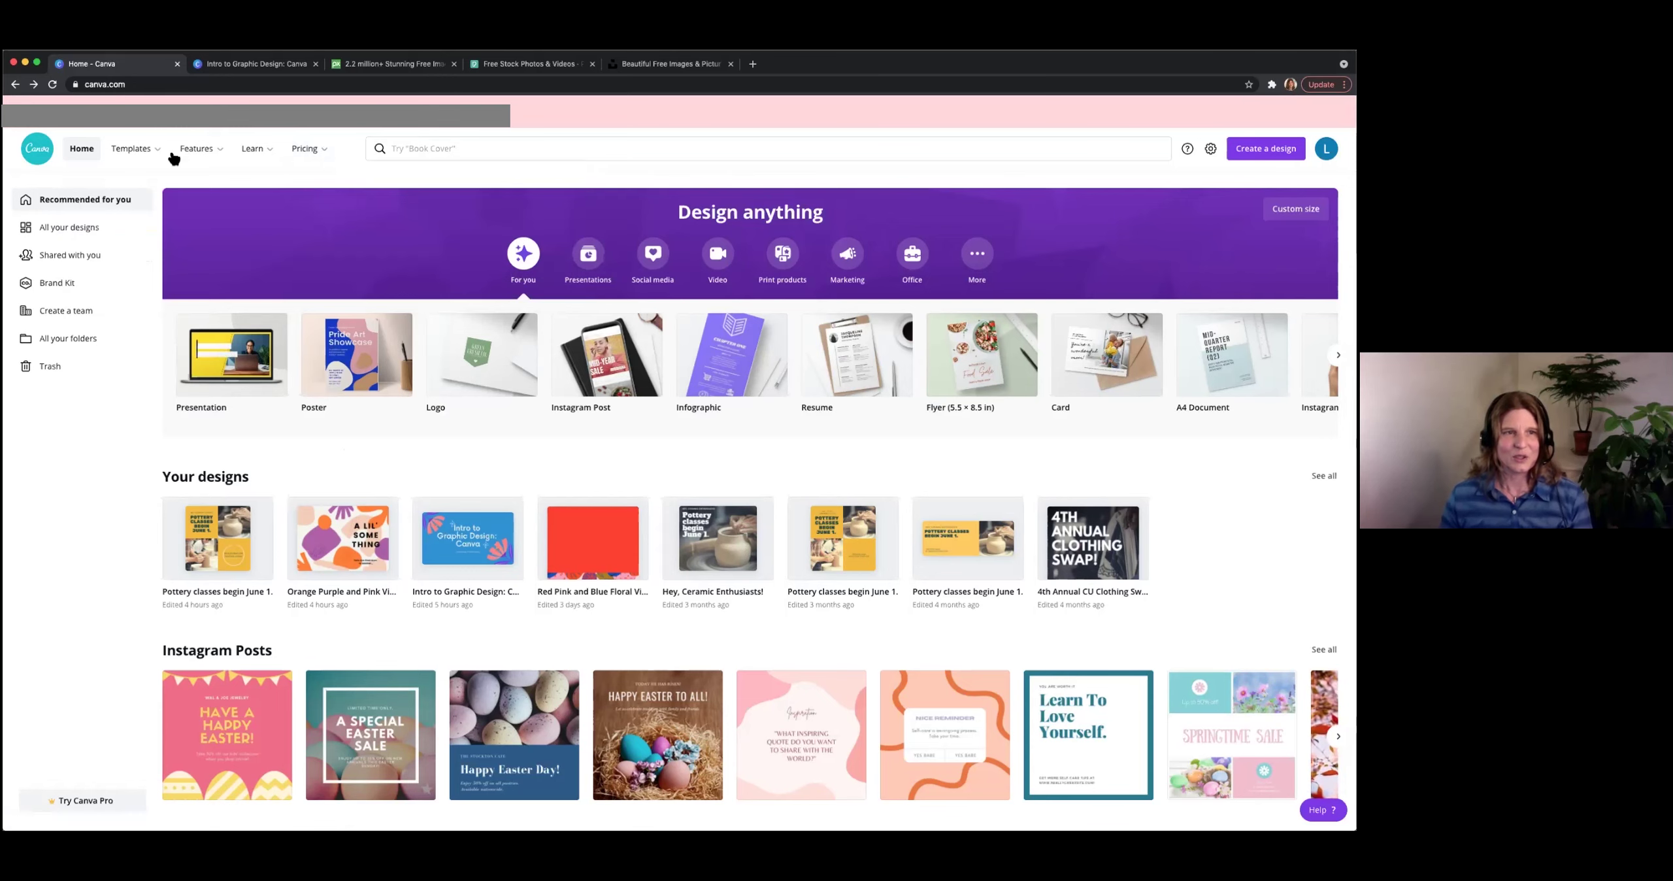
mouse_move(149, 154)
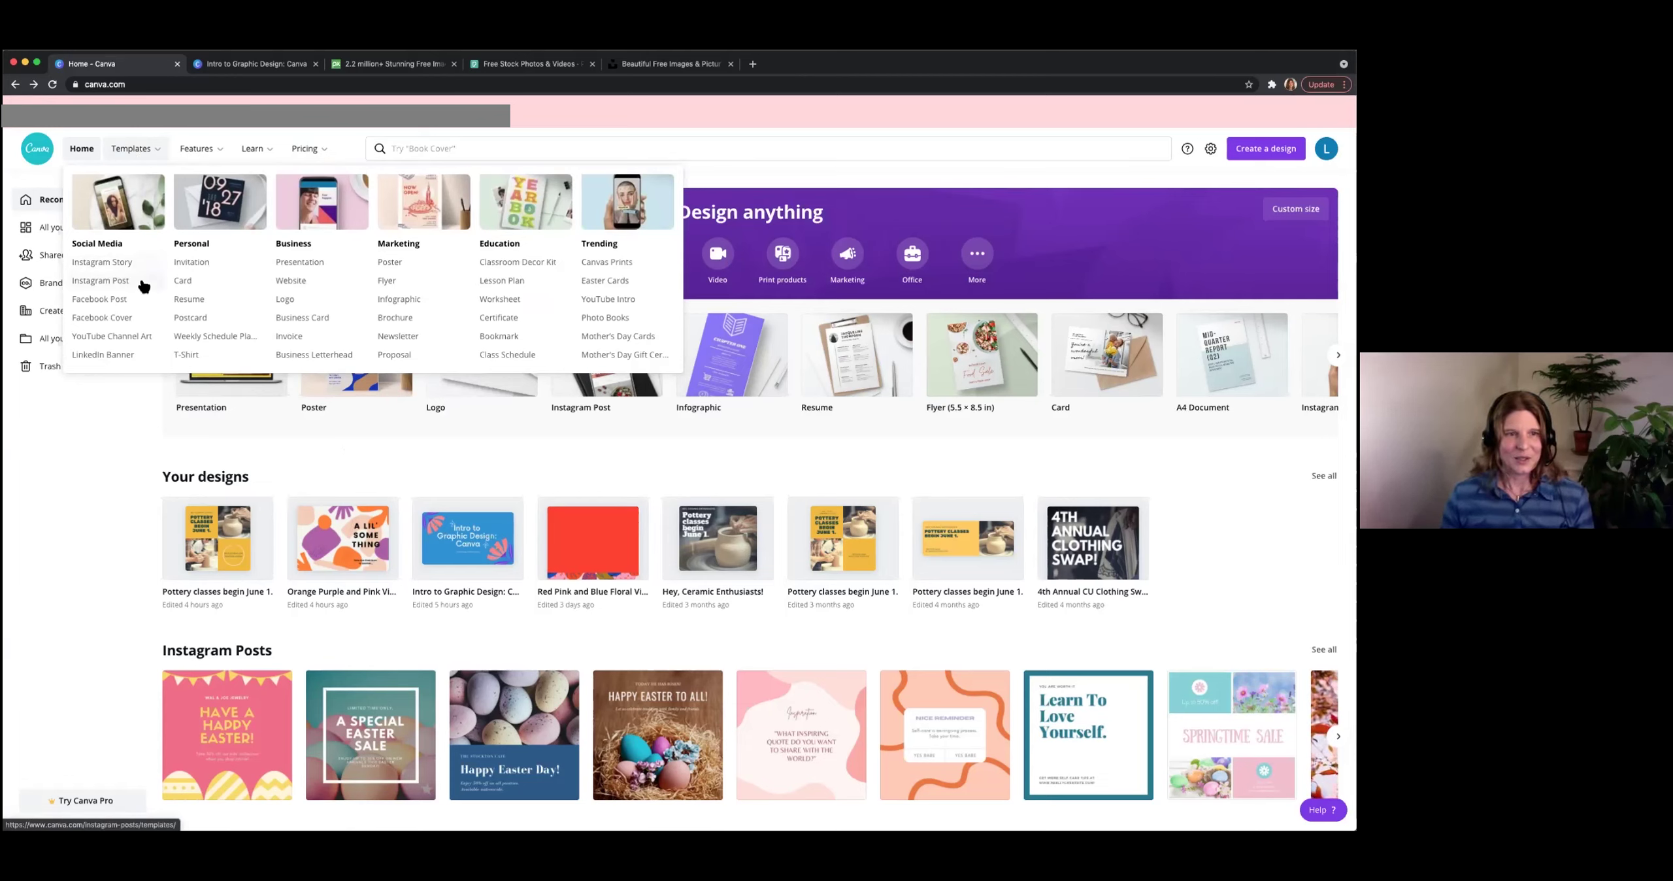
left_click(188, 282)
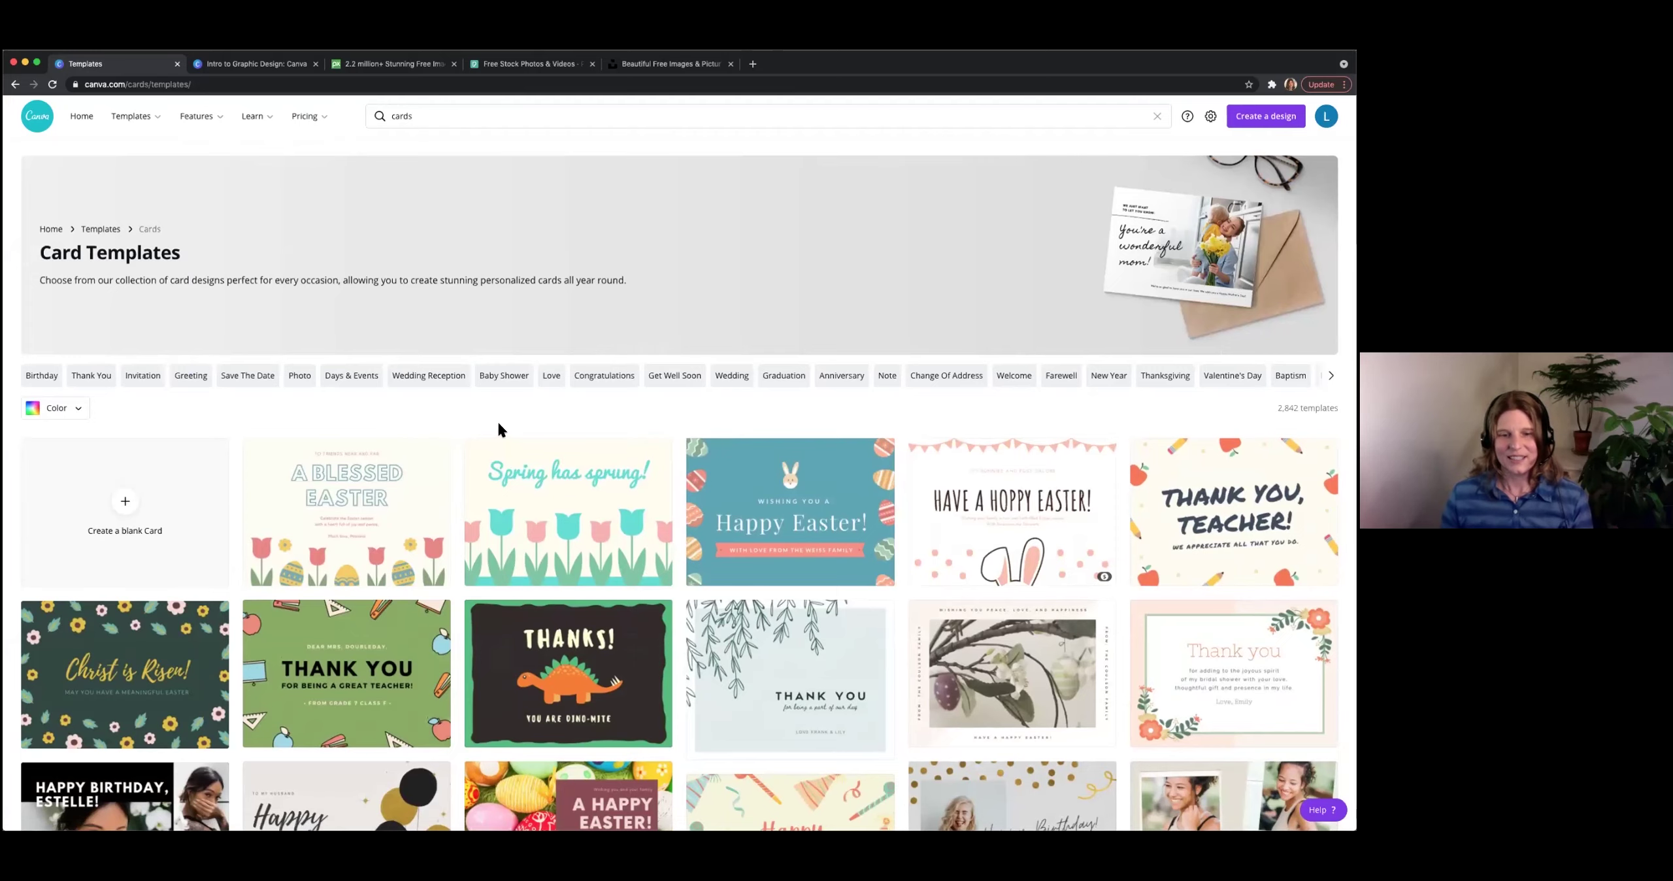
Browse the card templates, checking the range of occasions and which designs are marked free.
scroll(498, 423, "down", 3)
scroll(500, 430, "down", 10)
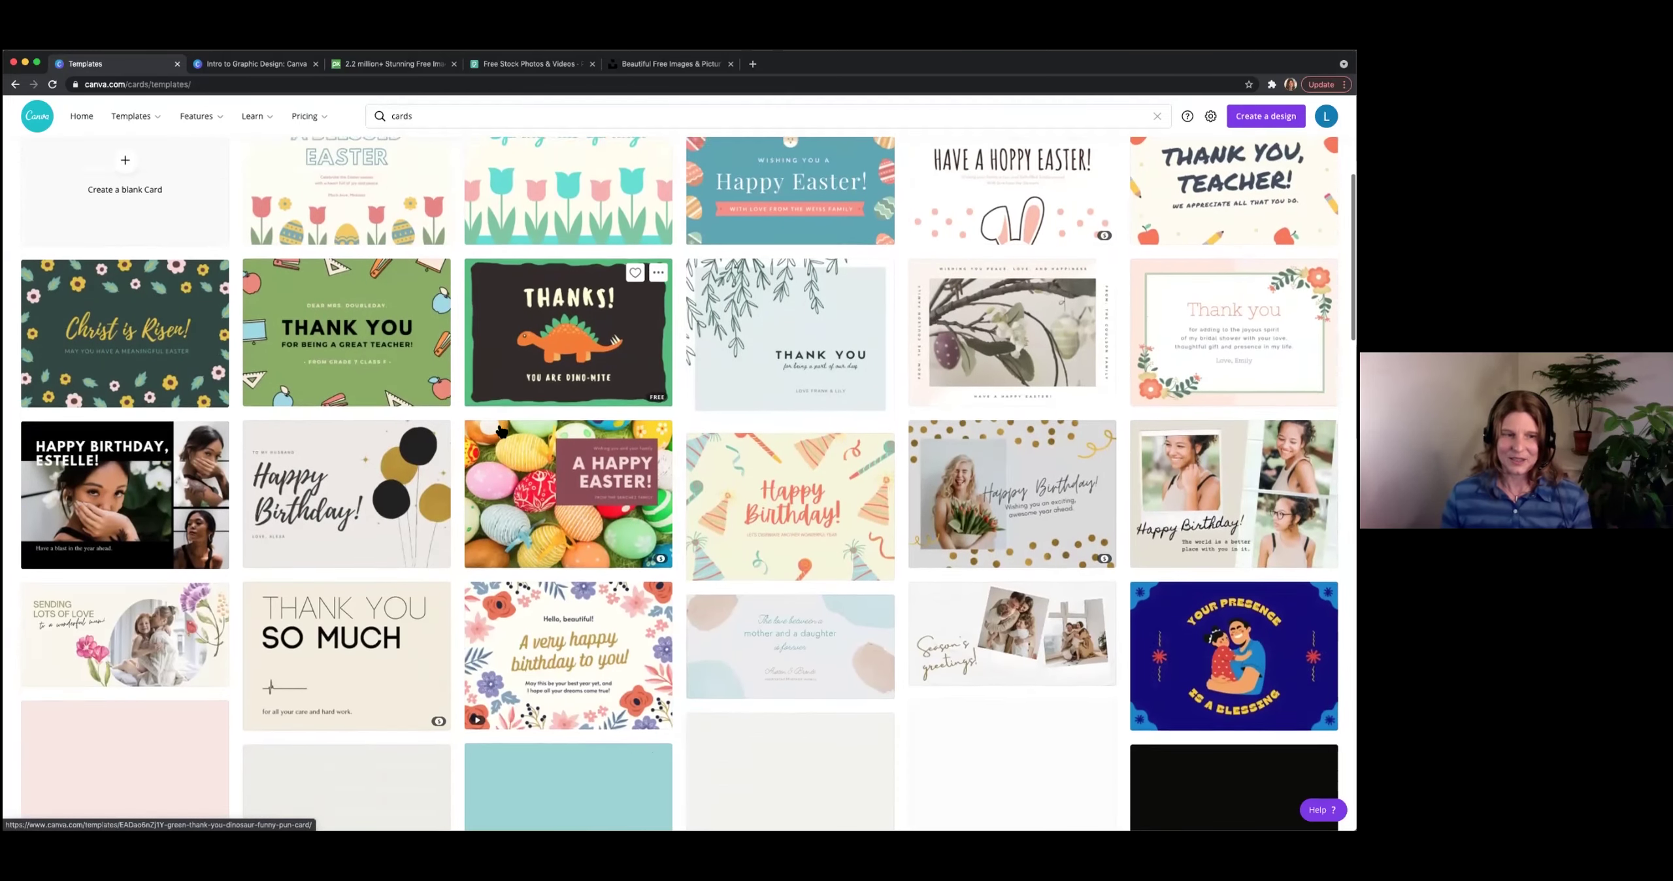
scroll(498, 428, "down", 6)
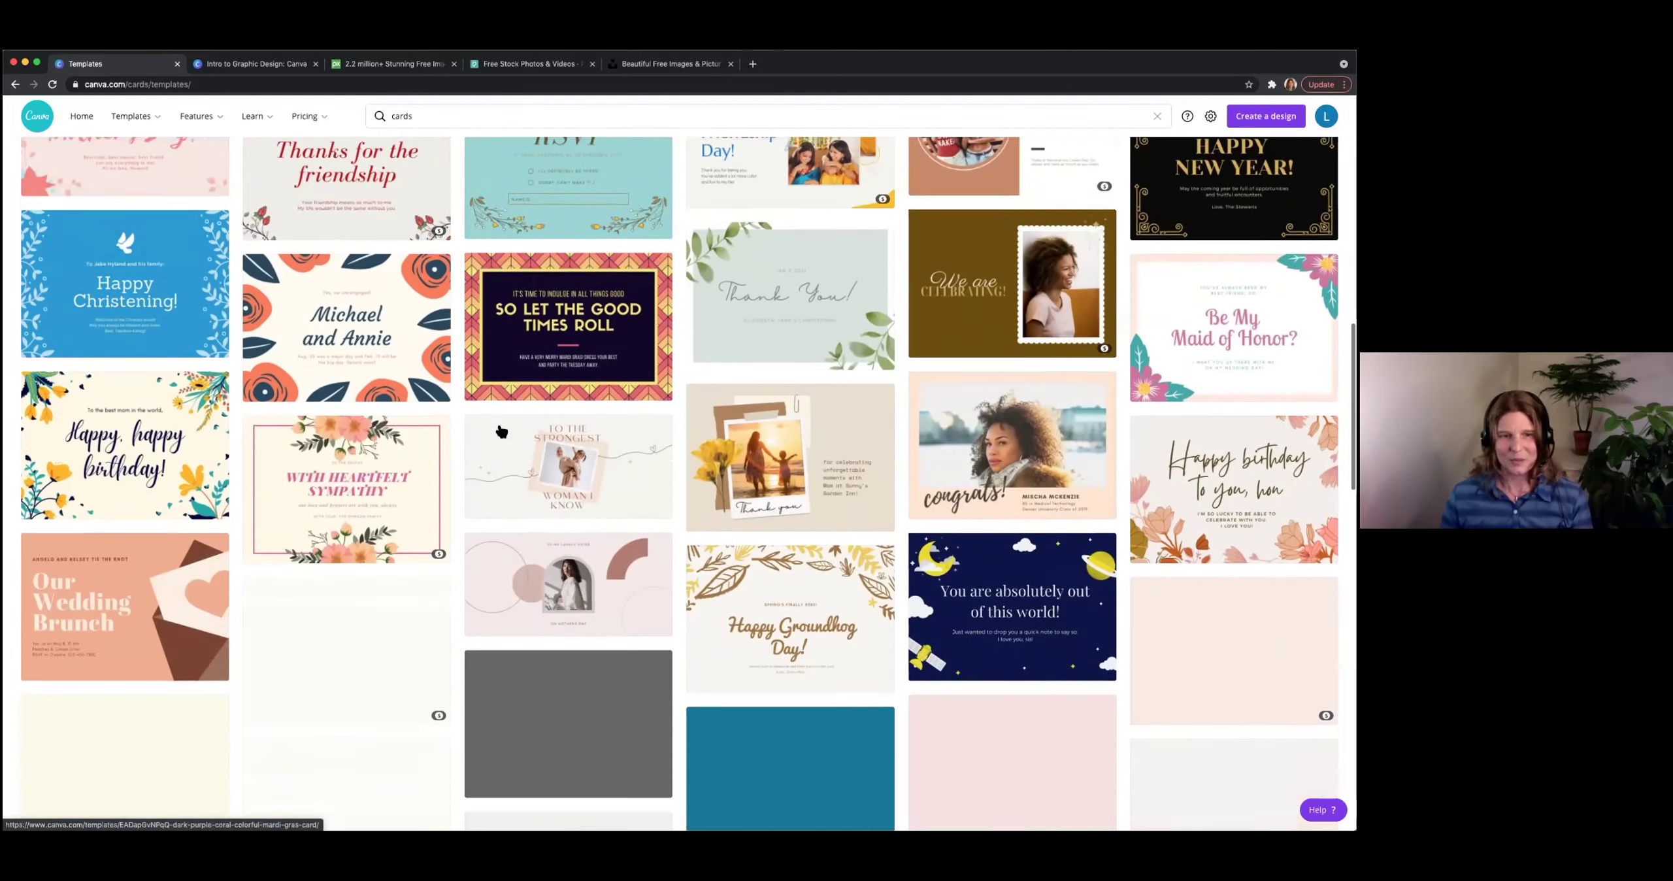
scroll(502, 431, "down", 4)
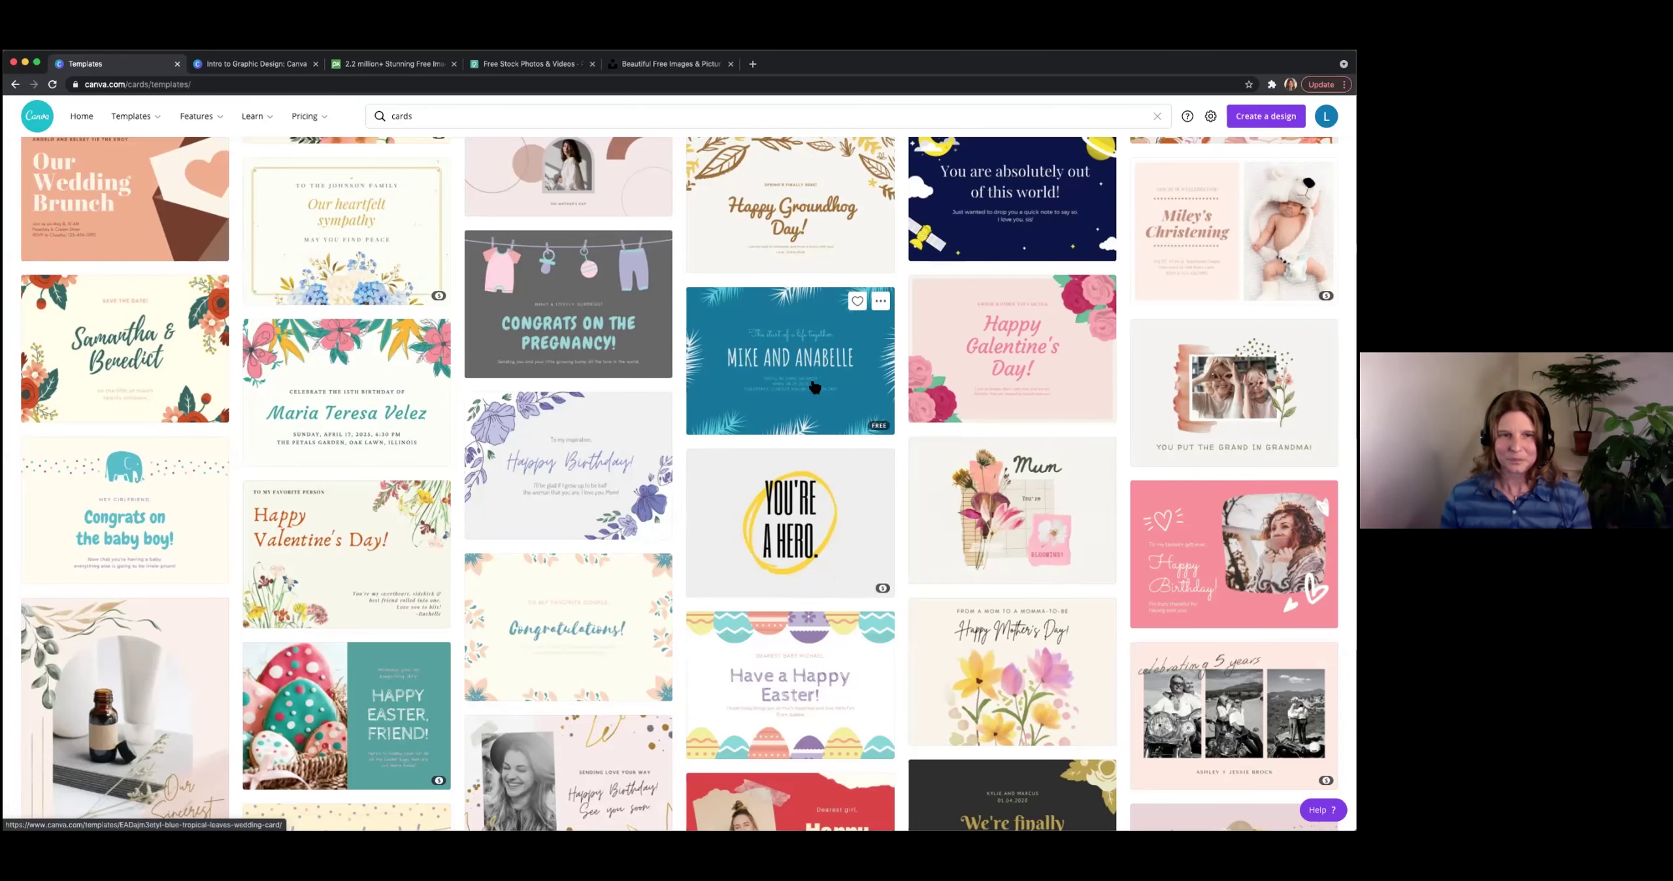
scroll(813, 388, "up", 1)
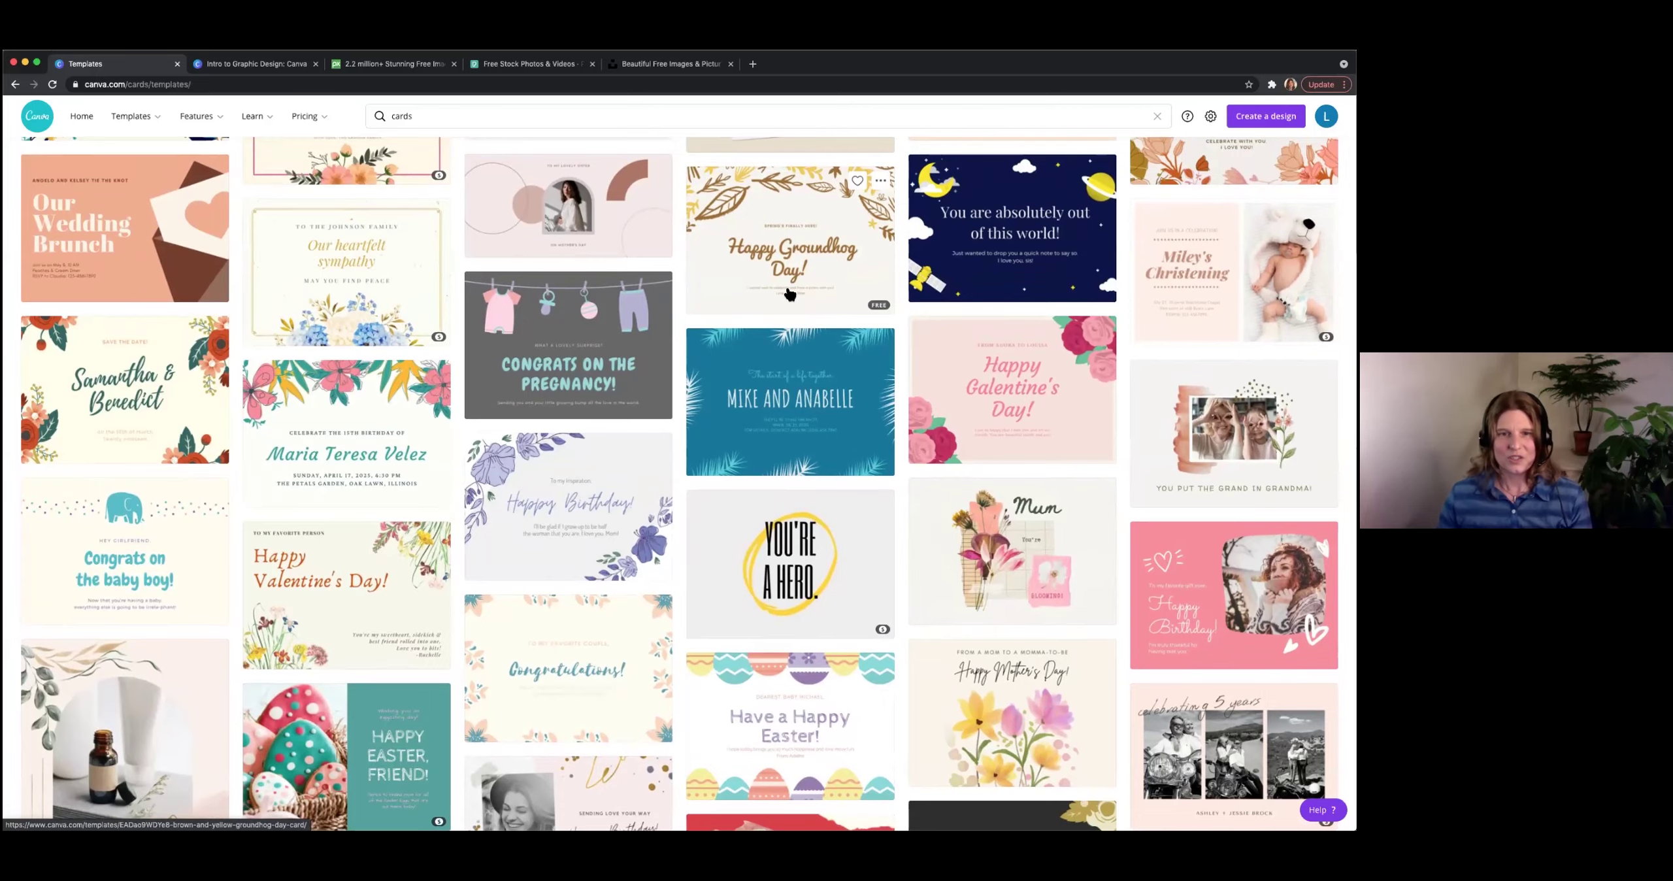
scroll(789, 293, "up", 7)
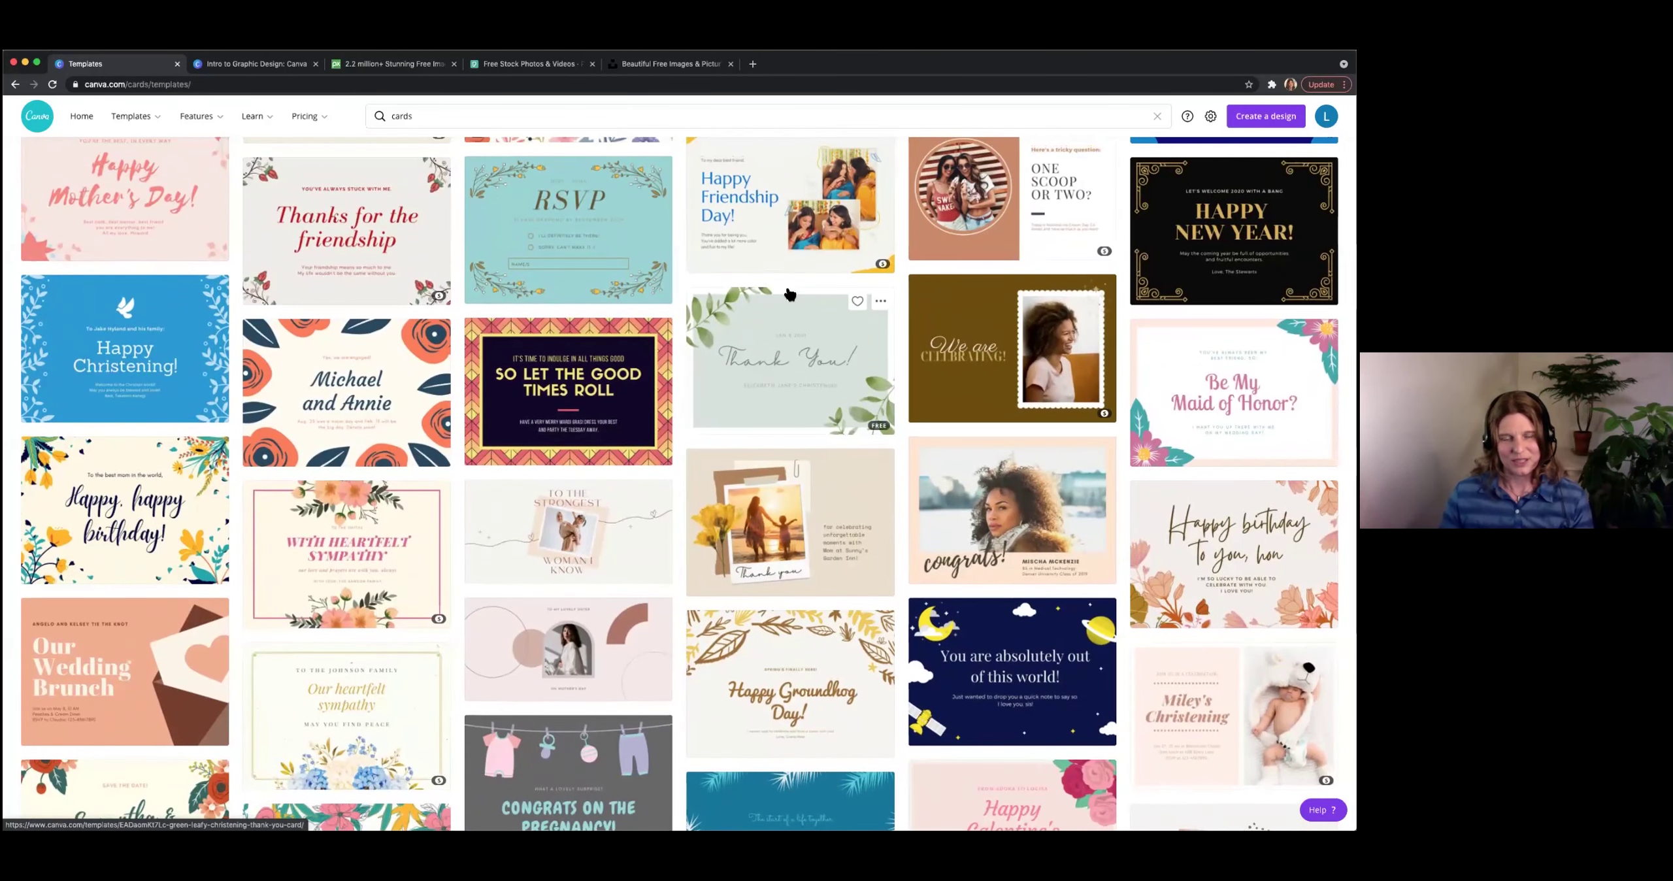
scroll(789, 293, "up", 2)
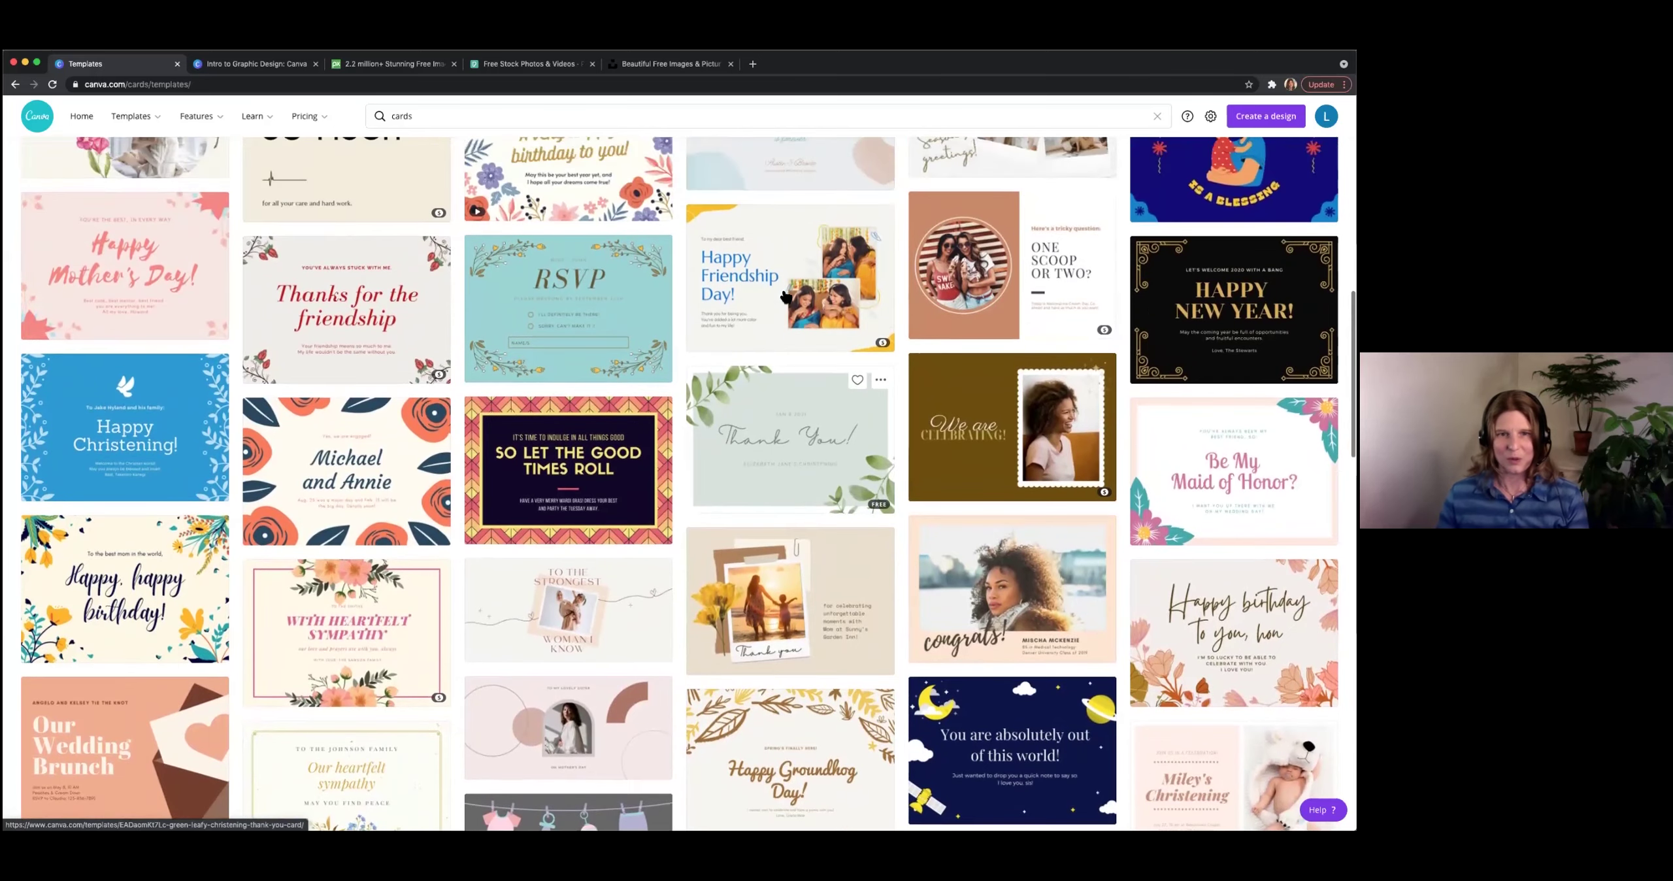
scroll(787, 296, "up", 3)
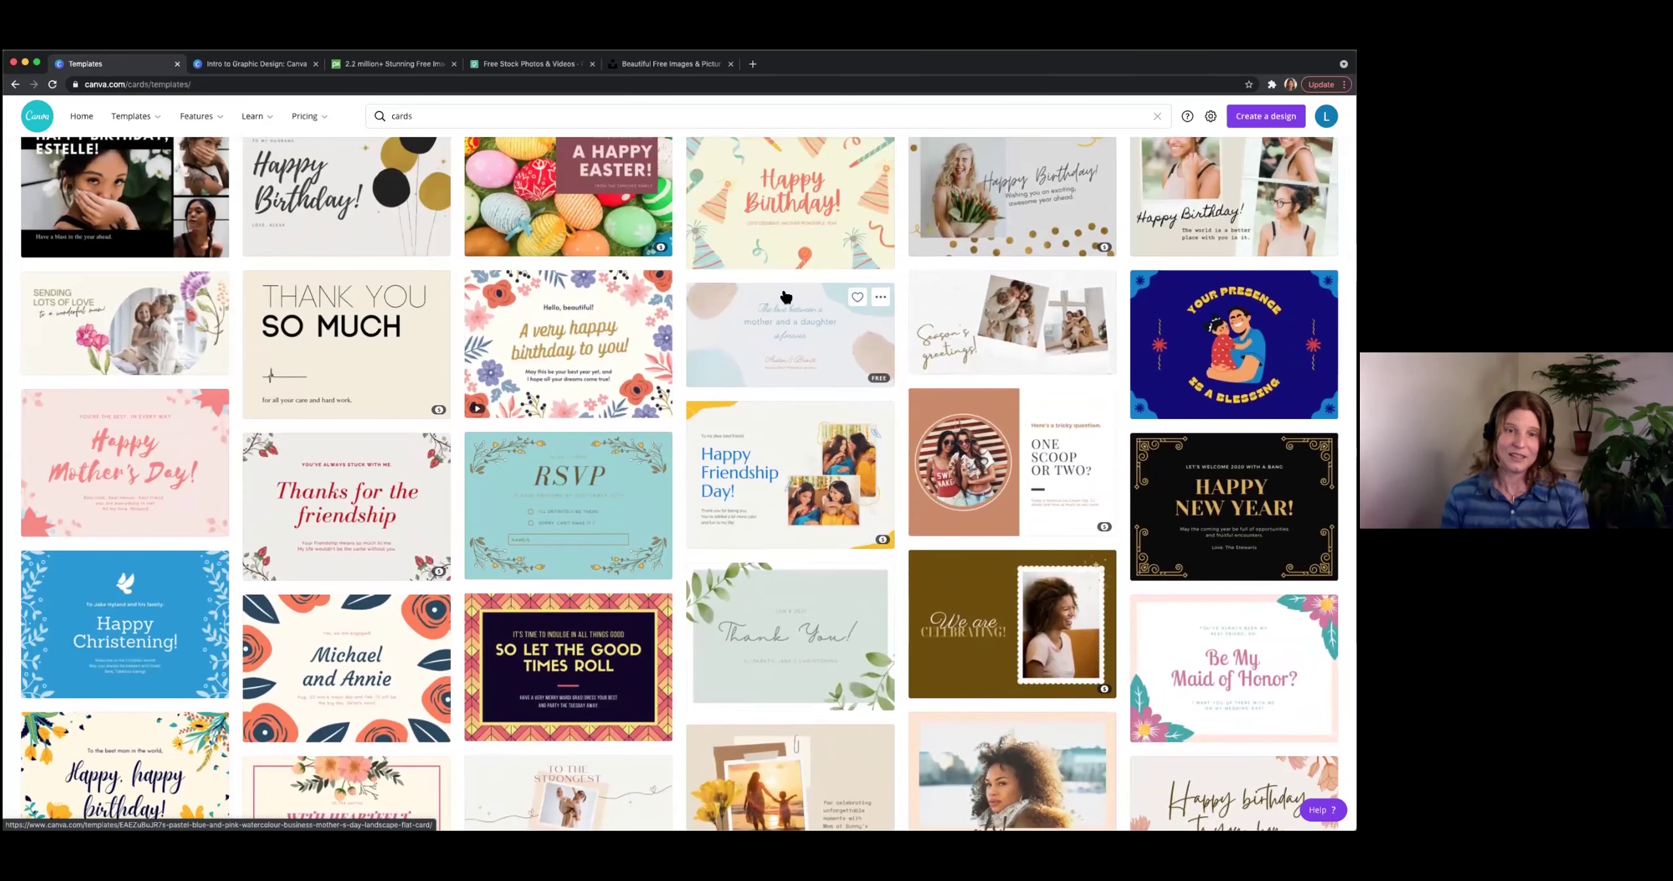
Search the templates for "mothers" and choose the suggested Mother's Day Folded Cards category.
mouse_move(582, 362)
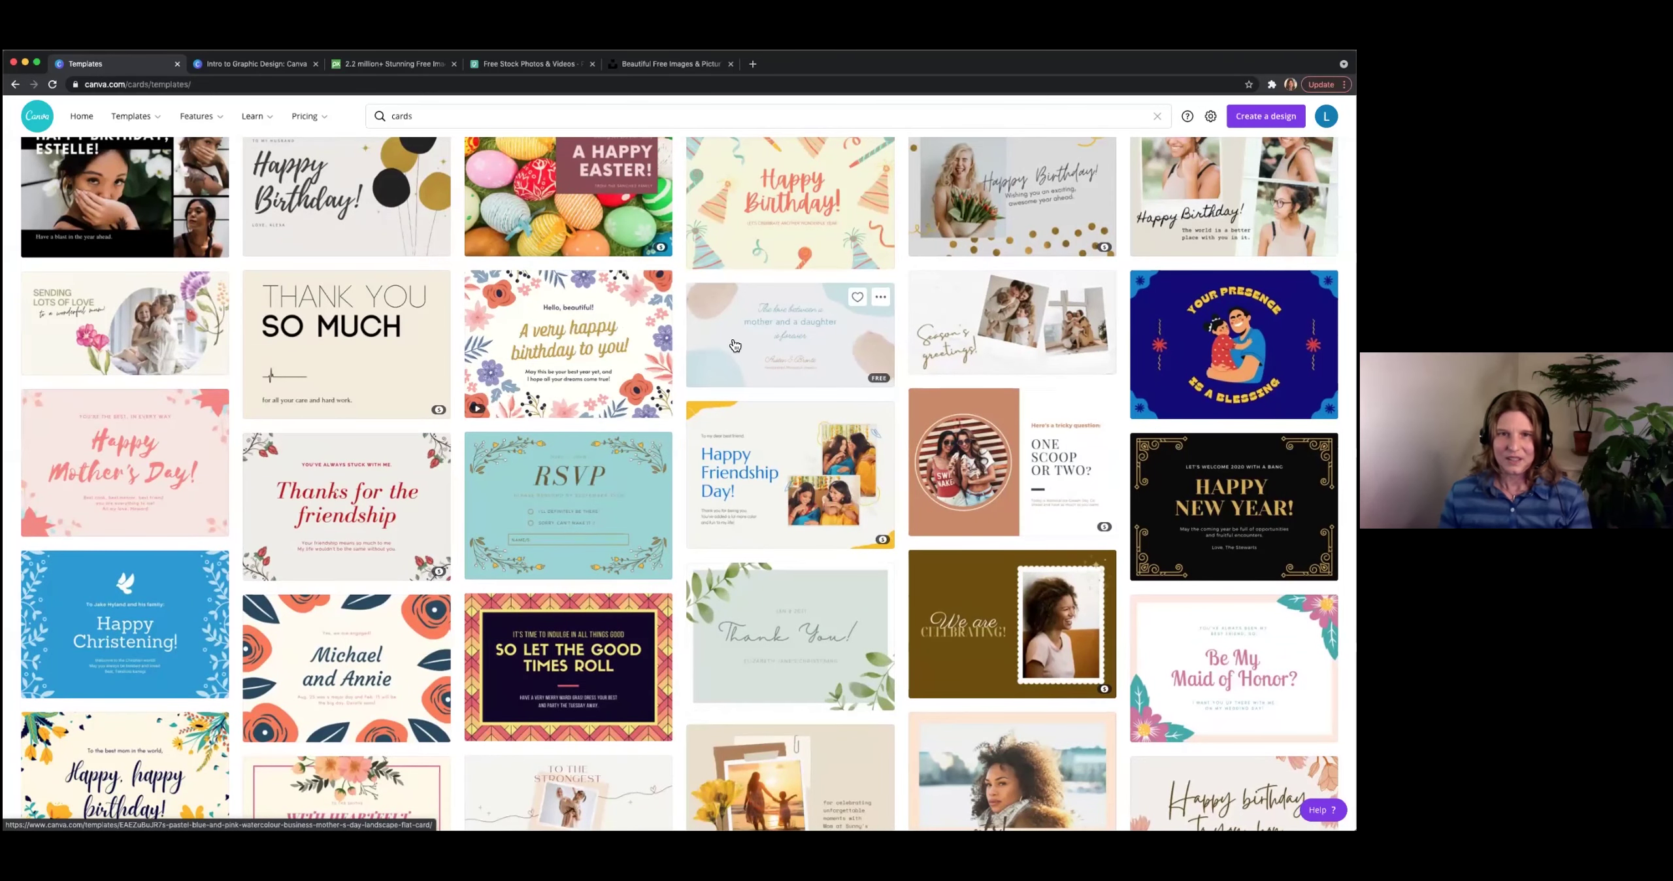
scroll(734, 347, "up", 2)
scroll(734, 347, "up", 8)
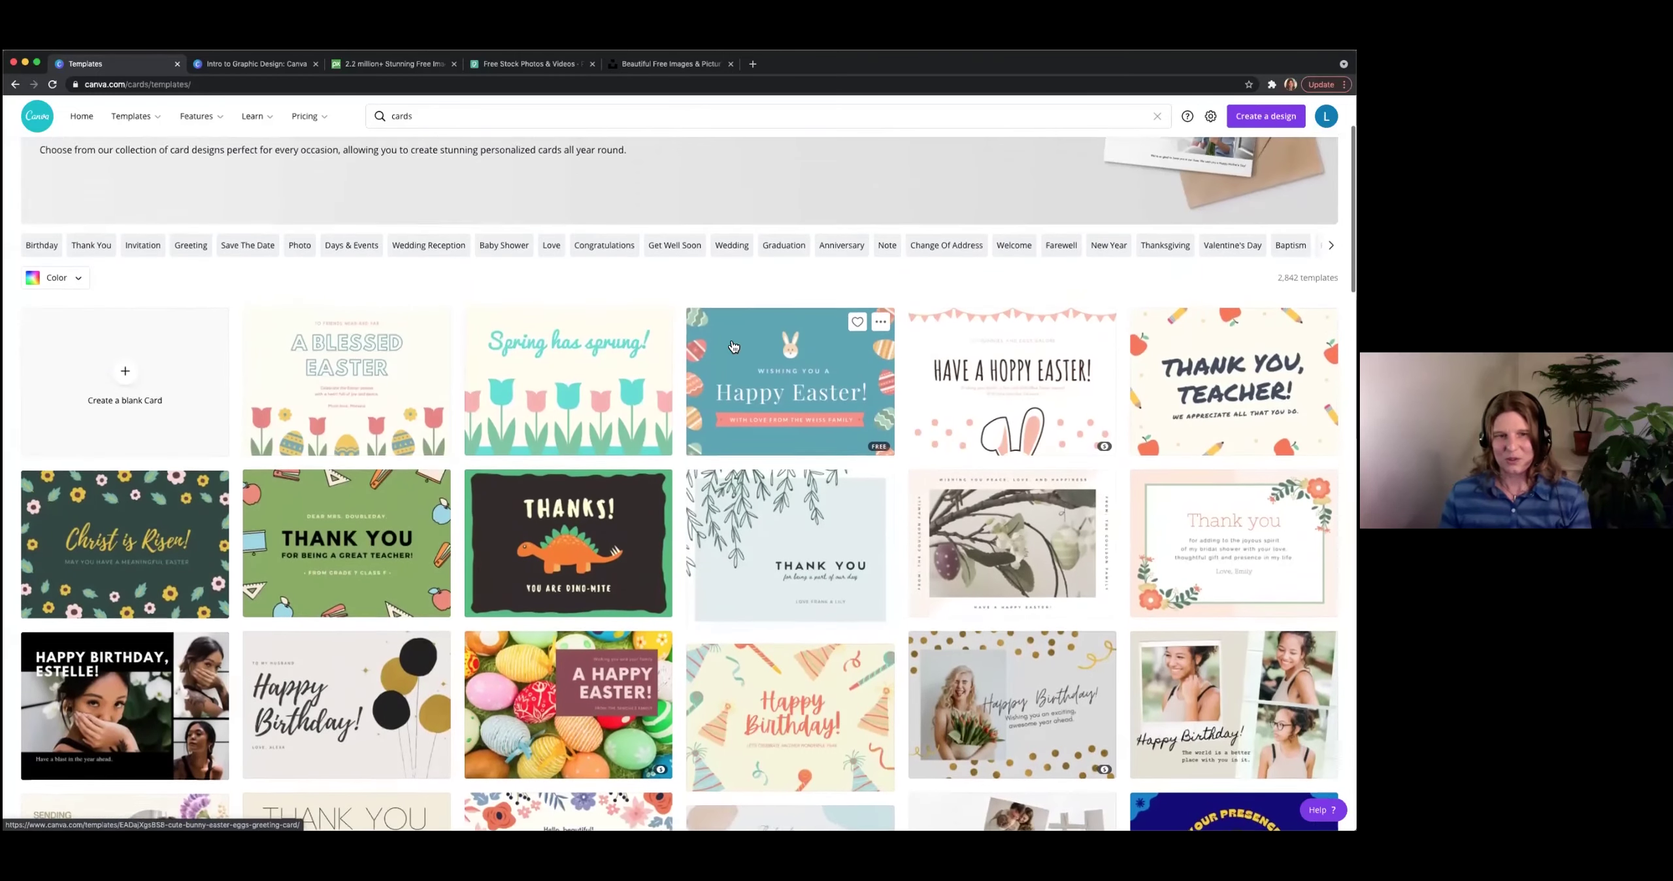
scroll(734, 347, "up", 1)
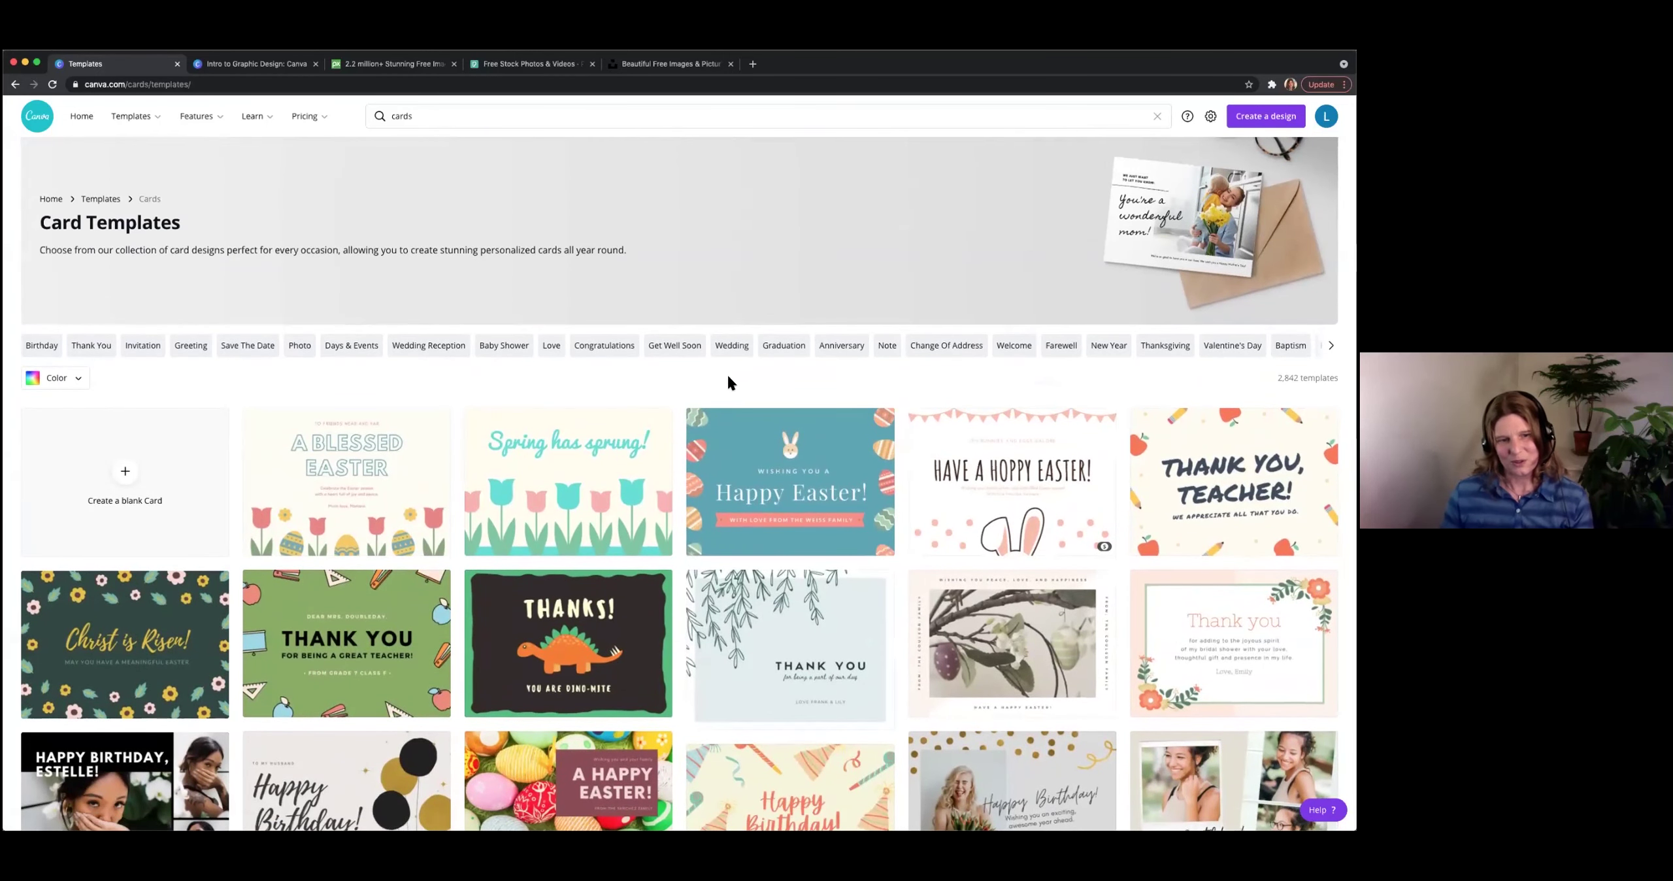
scroll(728, 378, "up", 1)
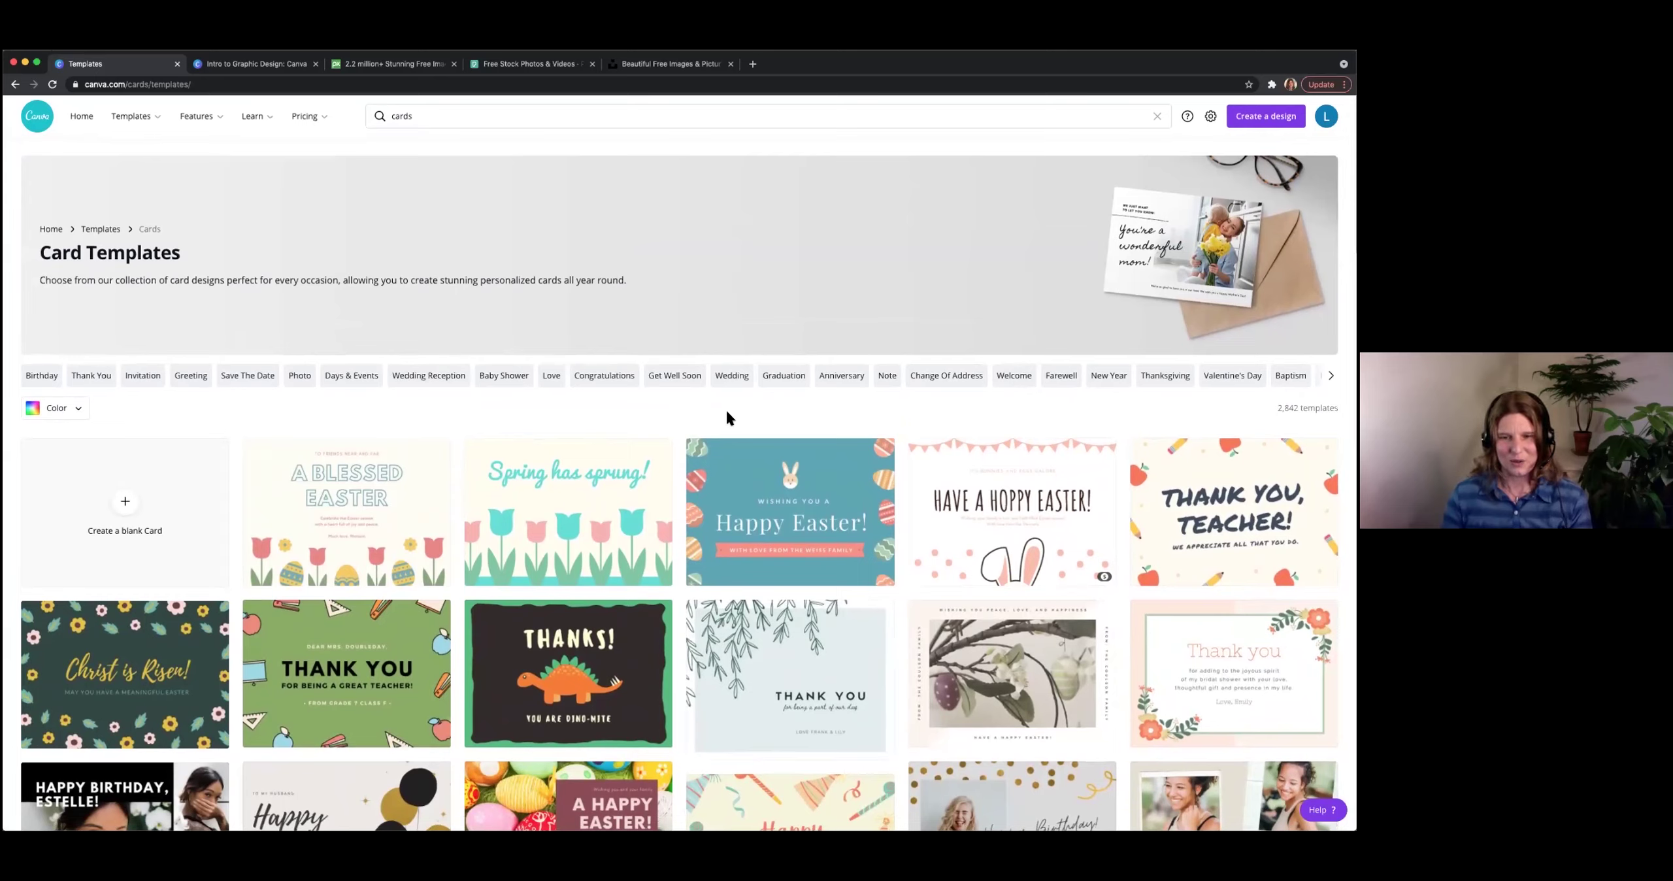
left_click(453, 116)
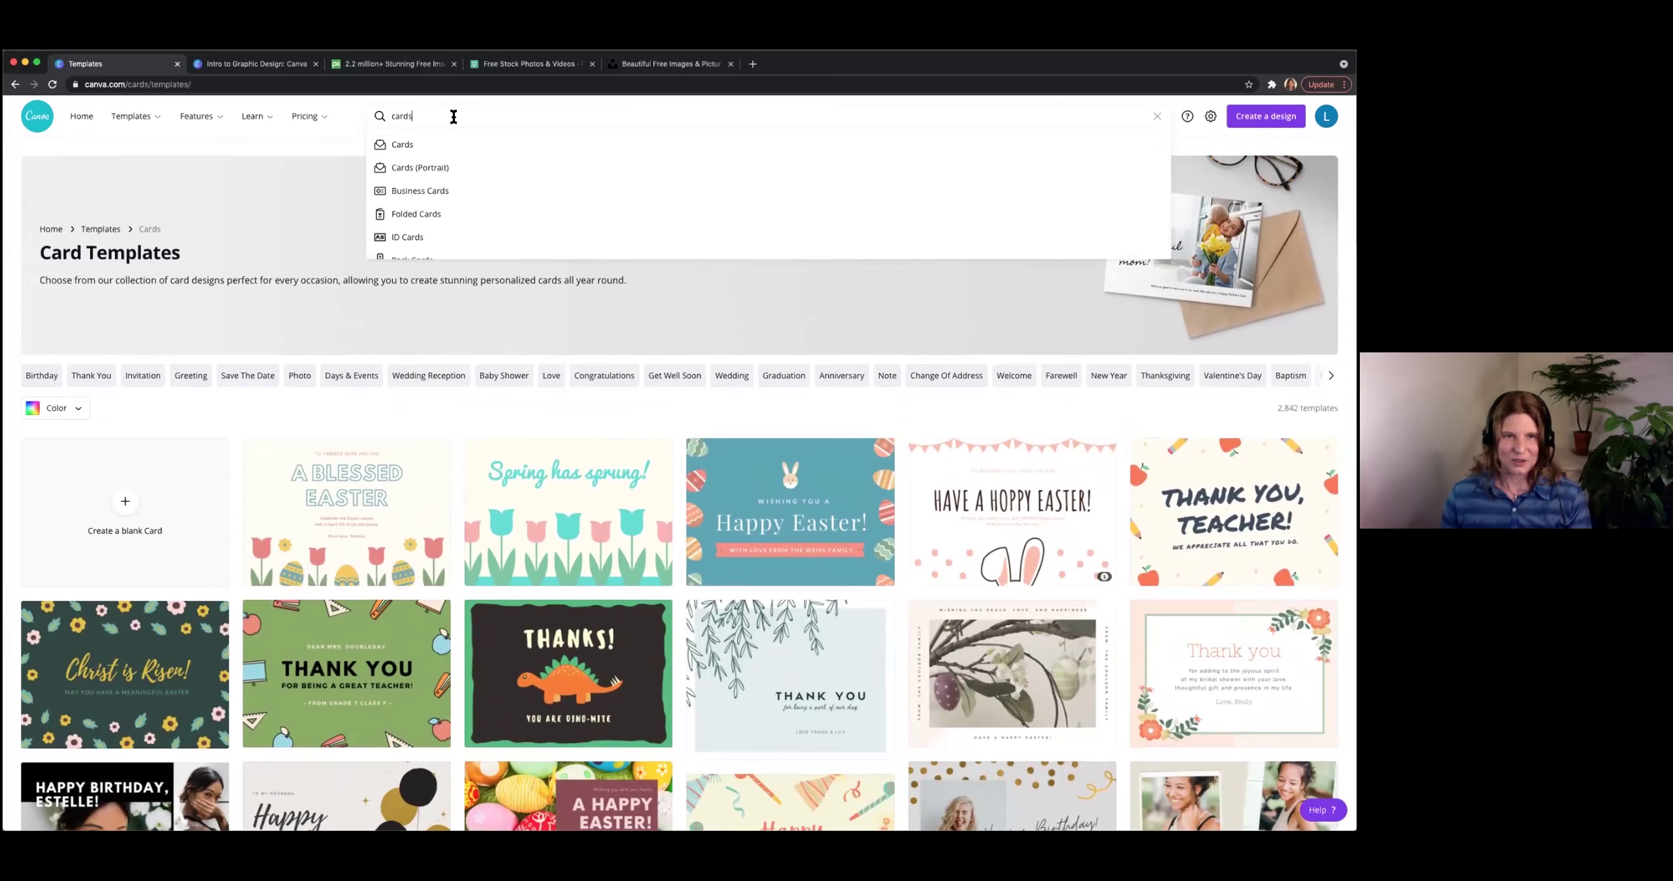
key("BackSpace")
key("BackSpace")
key("BackSpace")
key("BackSpace")
key("BackSpace")
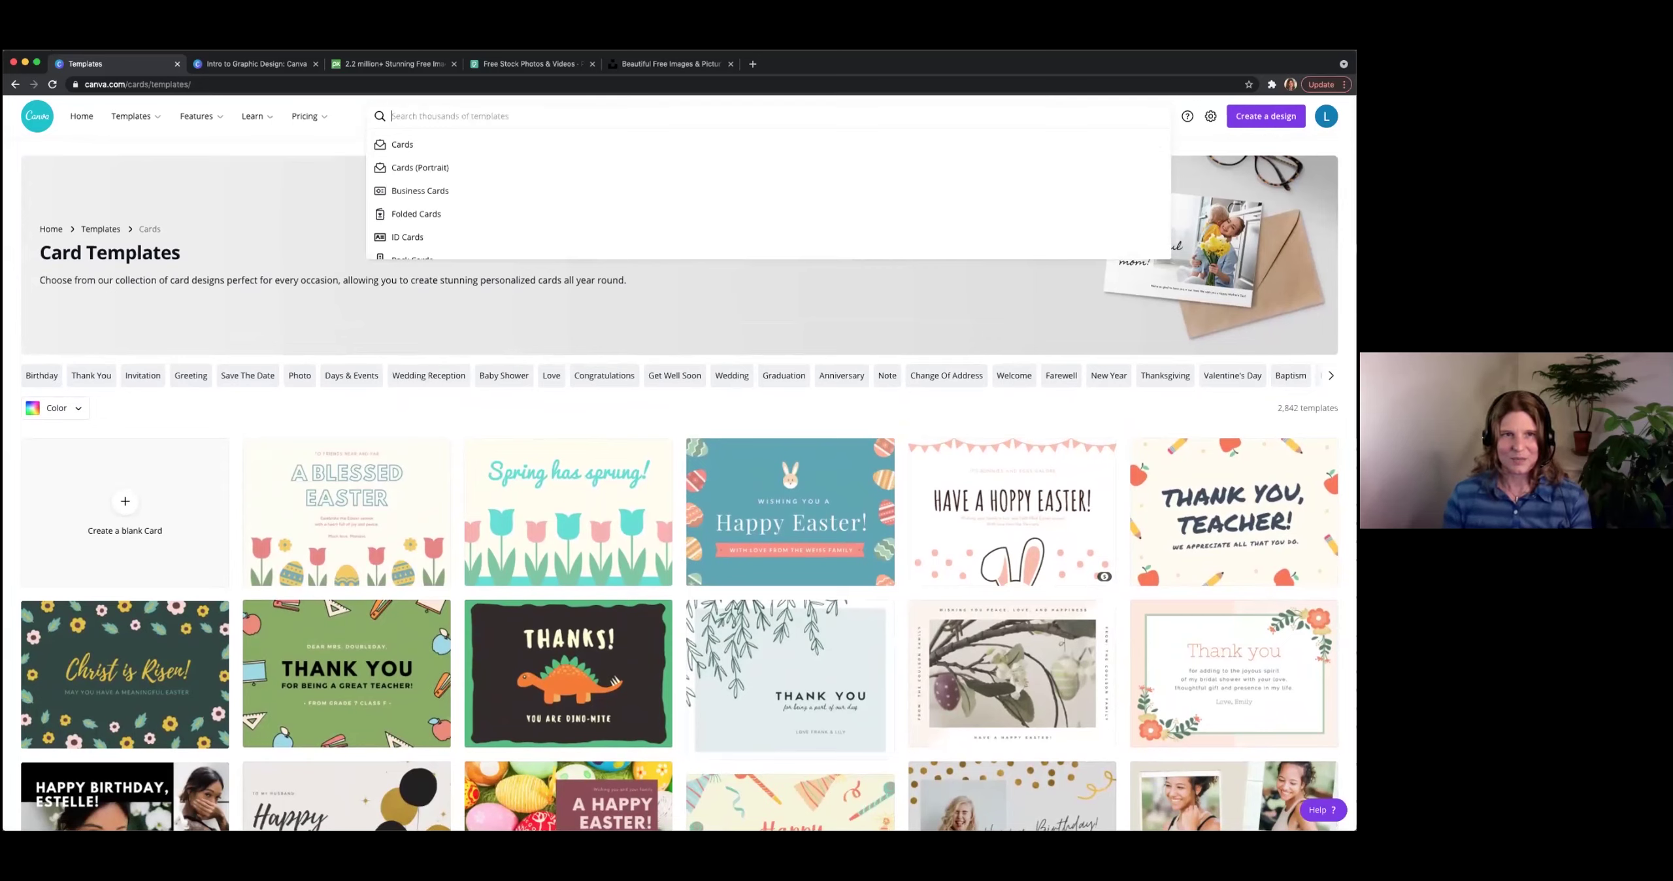
type("mothers")
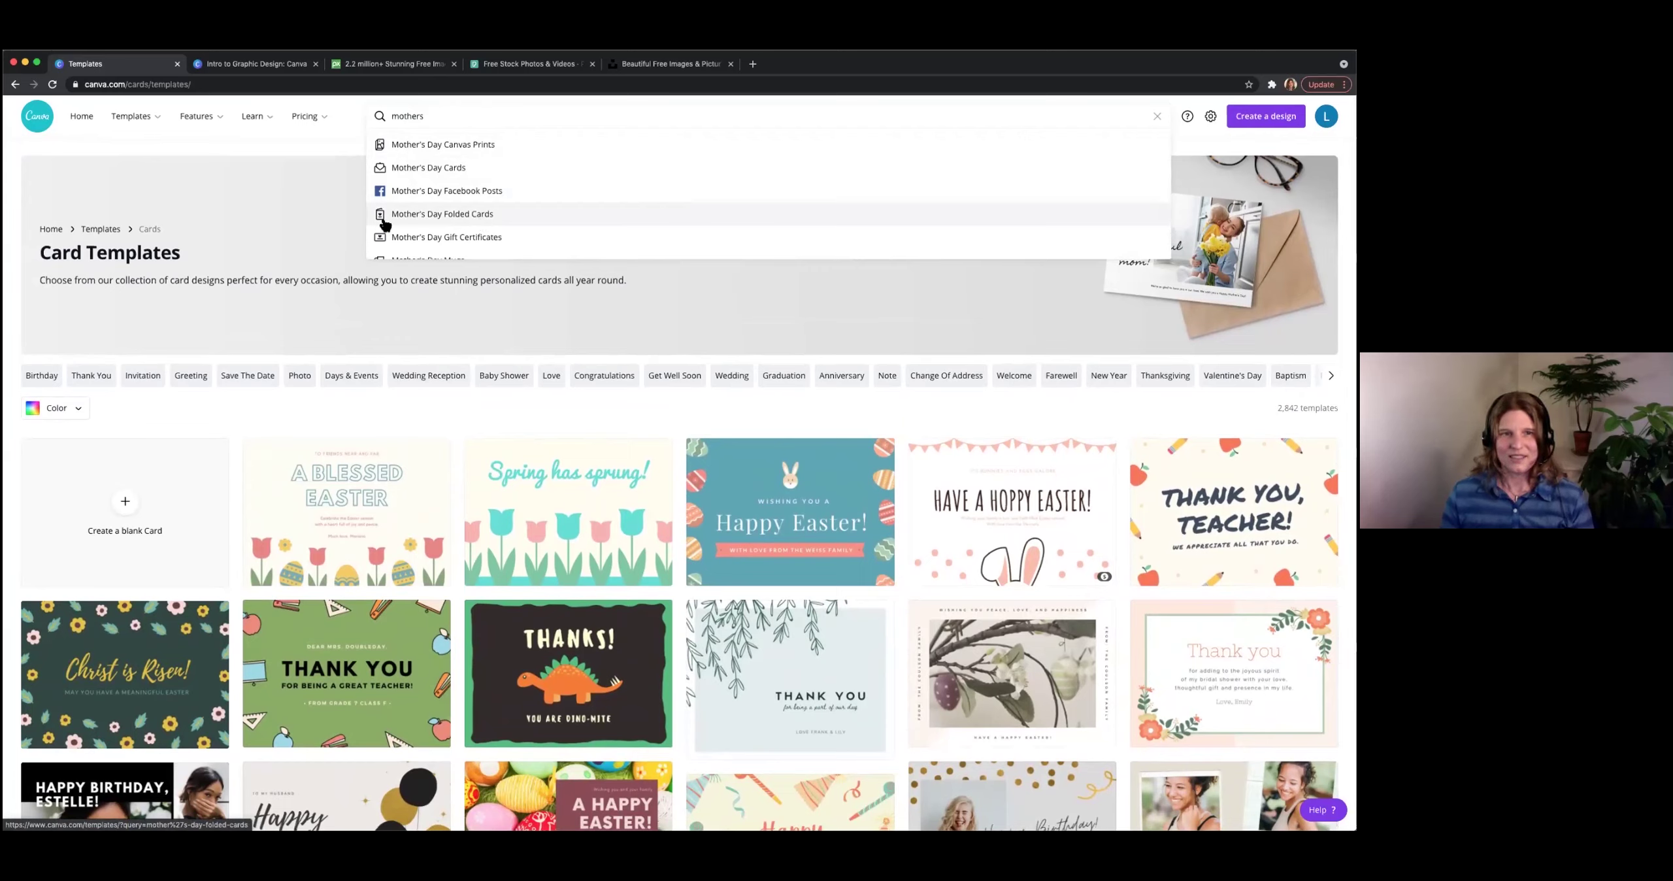
left_click(457, 219)
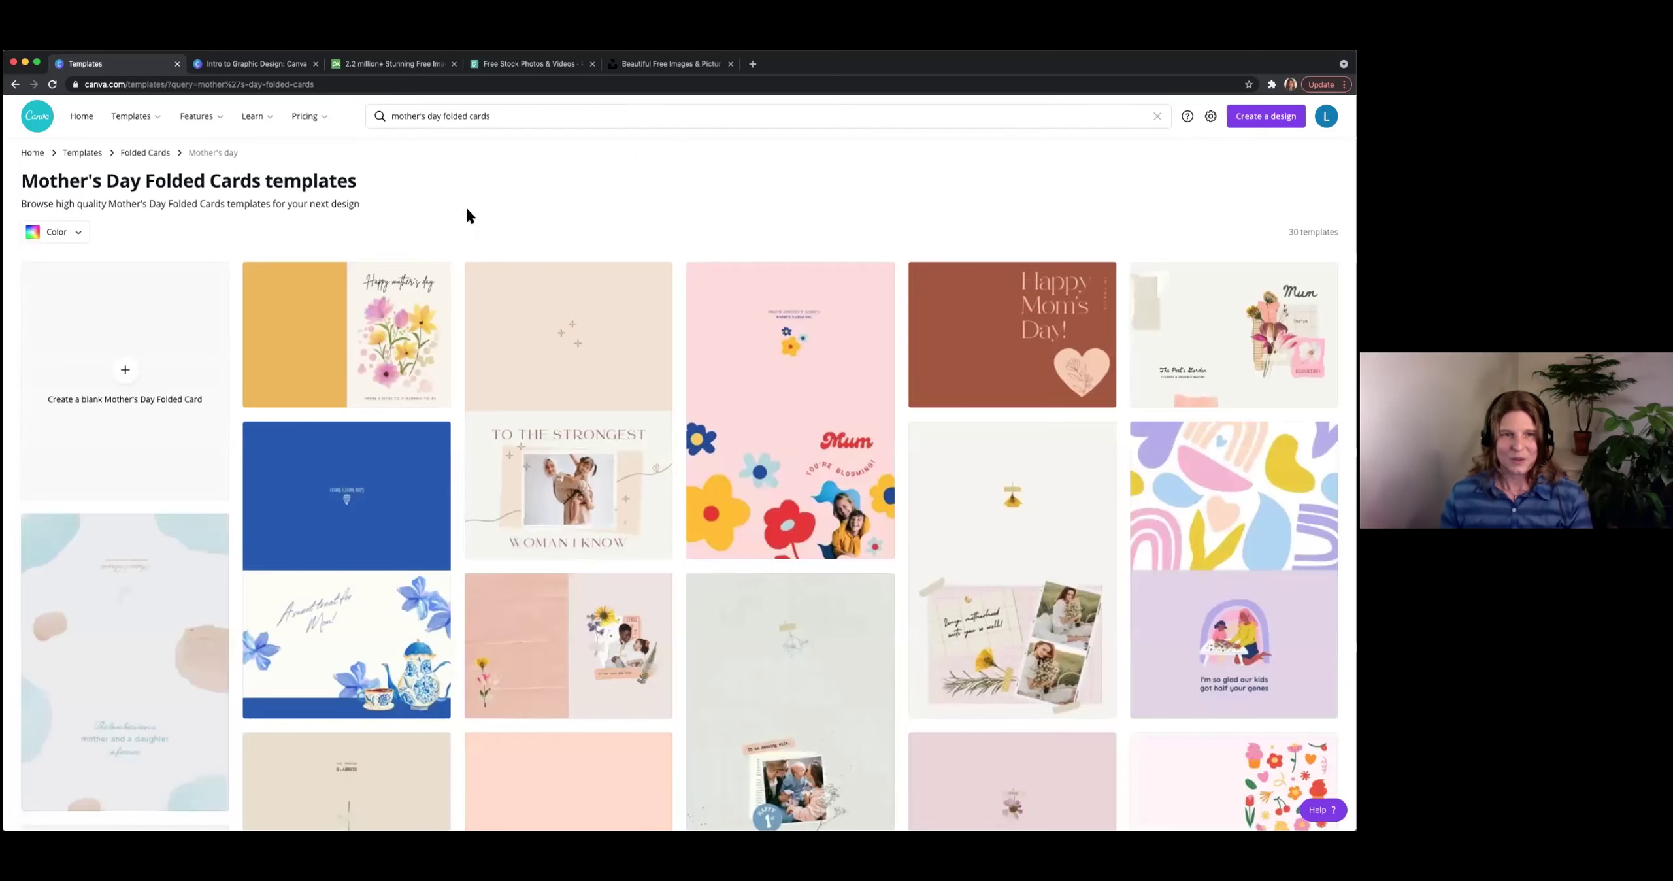
Browse the Mother's Day folded cards and open the orange and purple "A Lil' Some Thing" template.
scroll(526, 229, "down", 1)
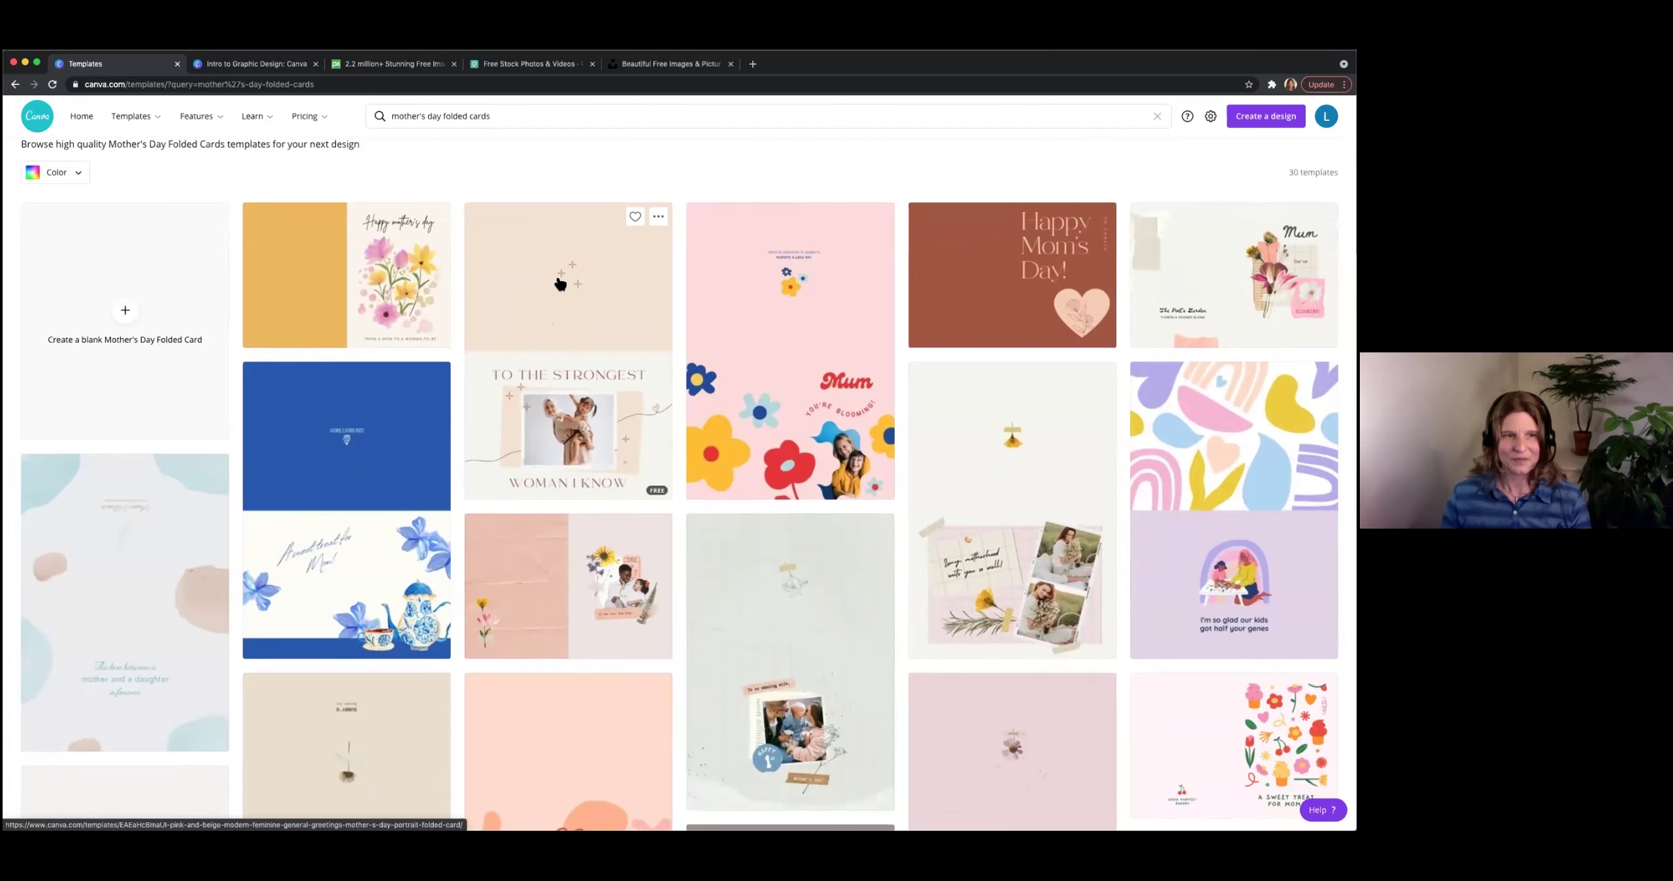
scroll(579, 307, "down", 1)
scroll(579, 311, "down", 6)
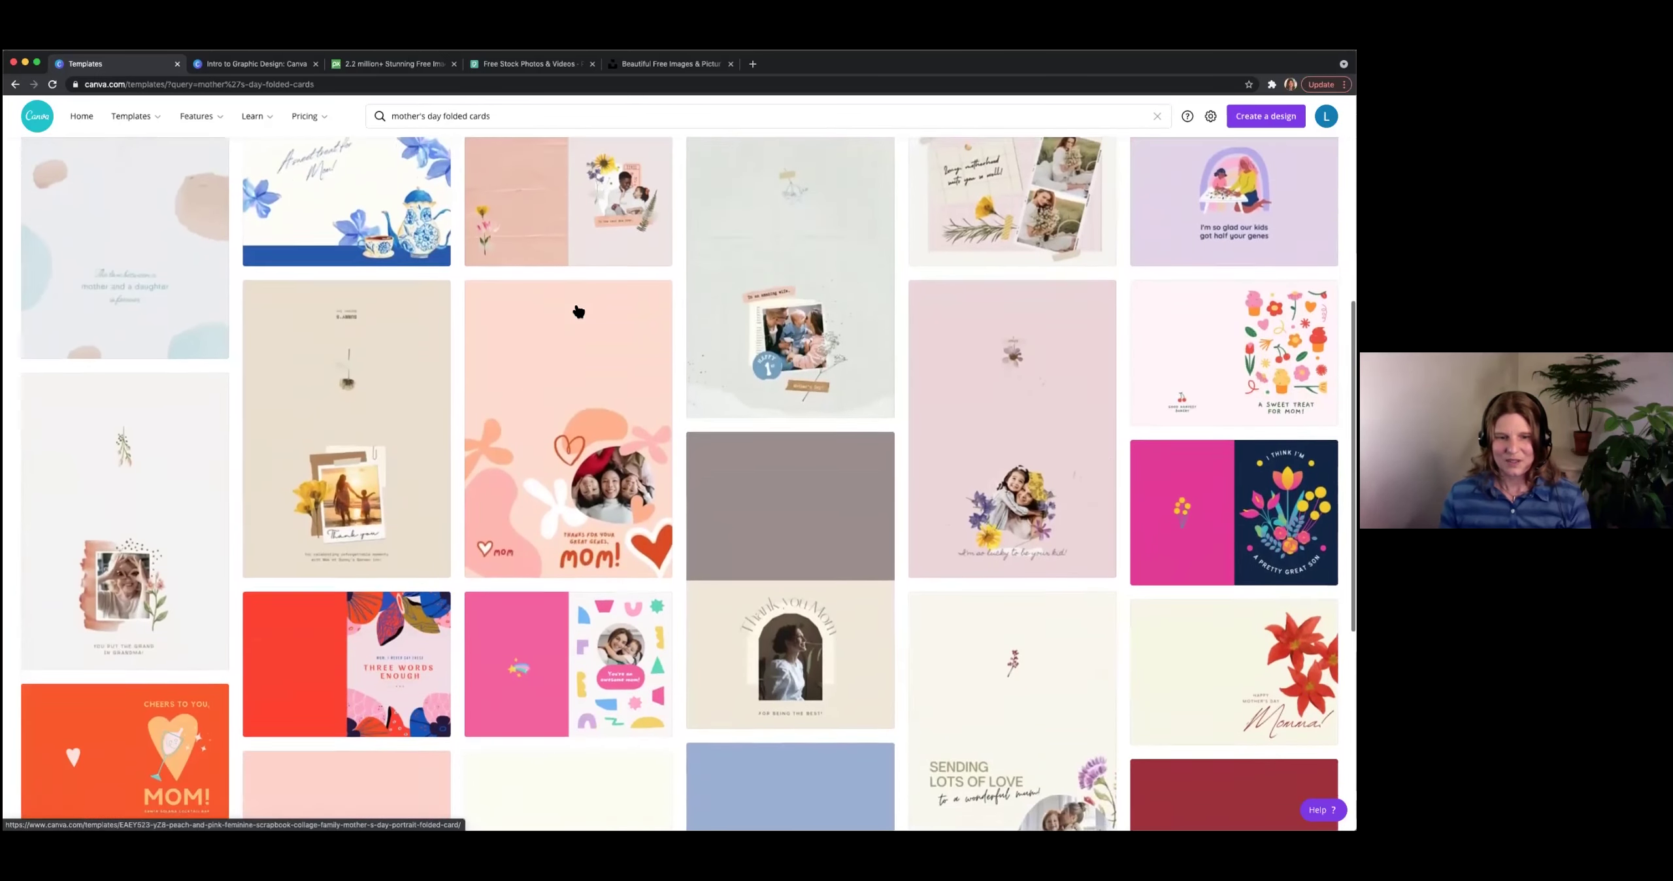
scroll(579, 310, "down", 5)
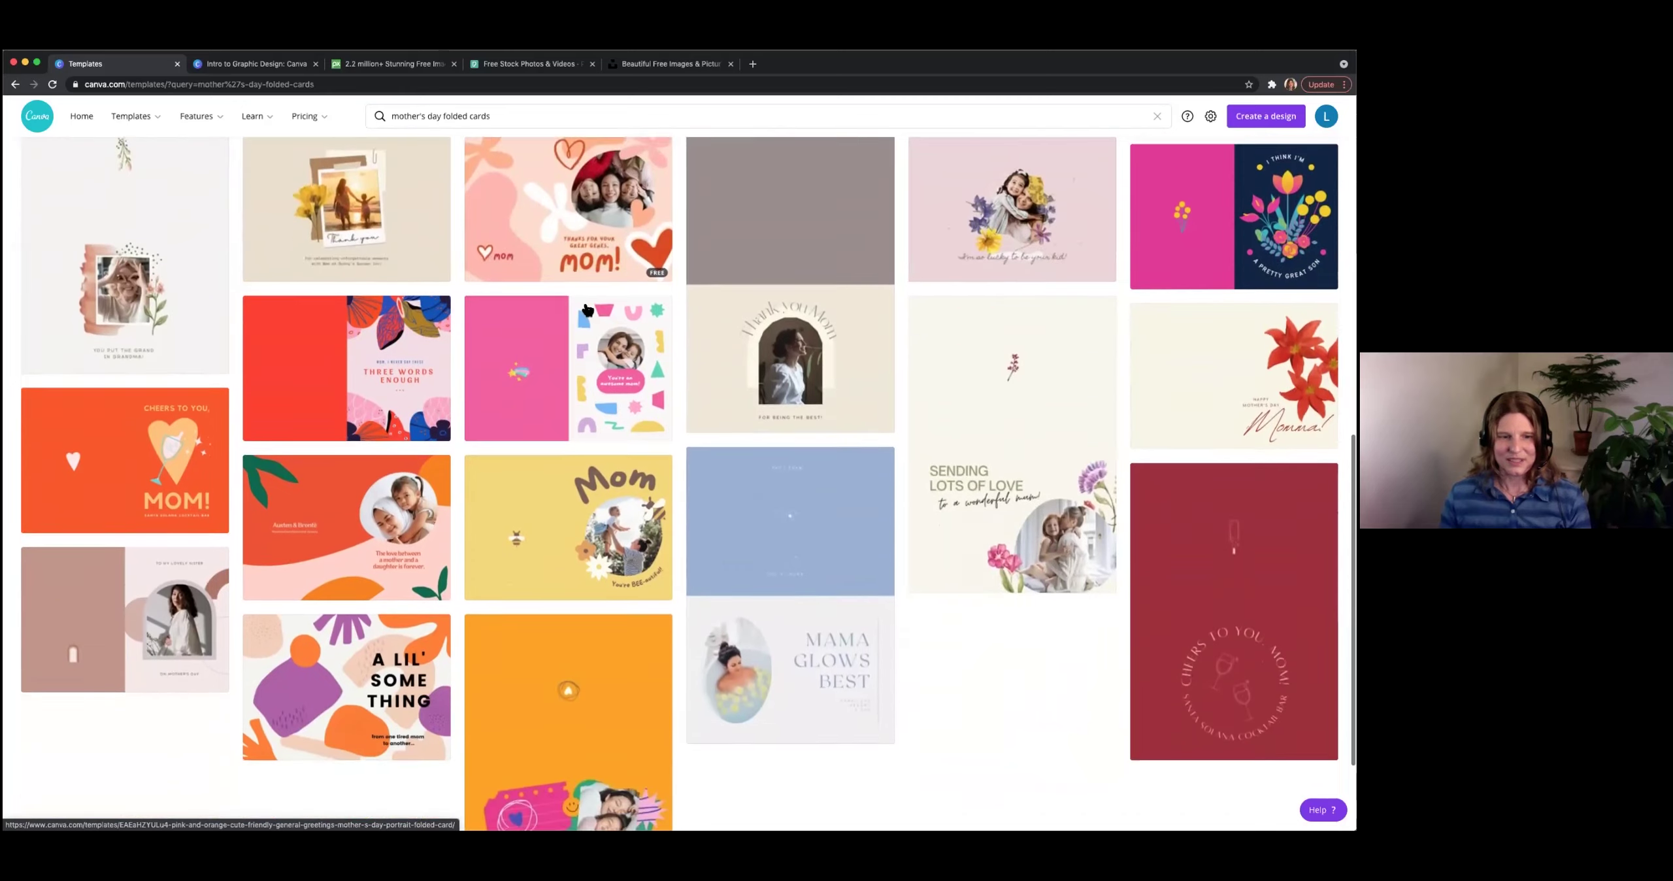
scroll(587, 309, "down", 1)
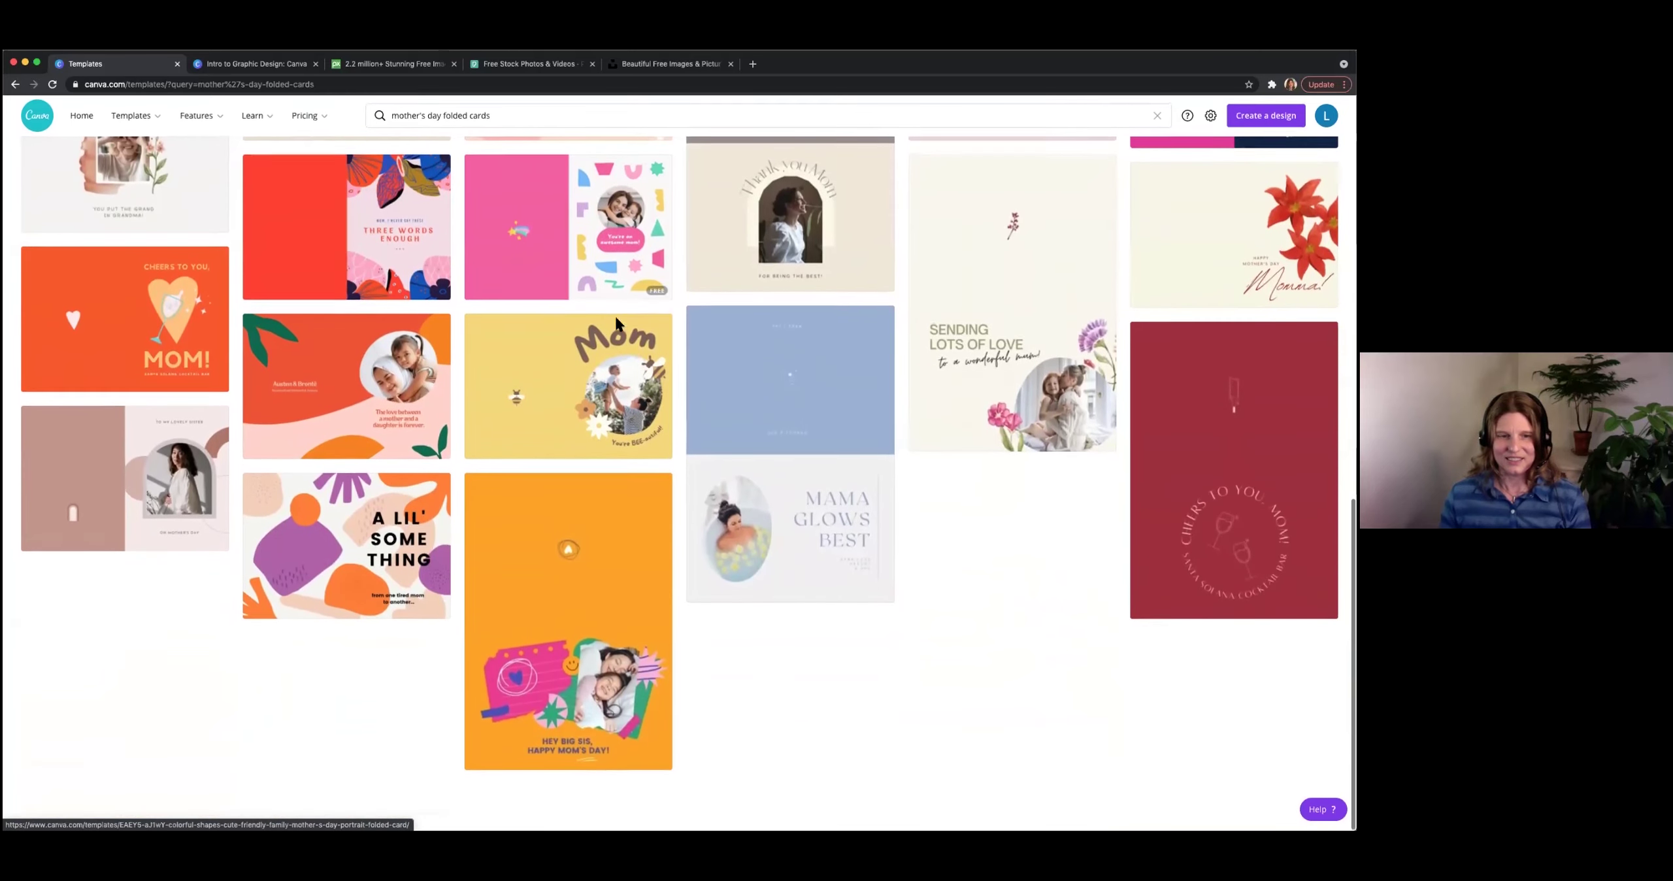
left_click(374, 557)
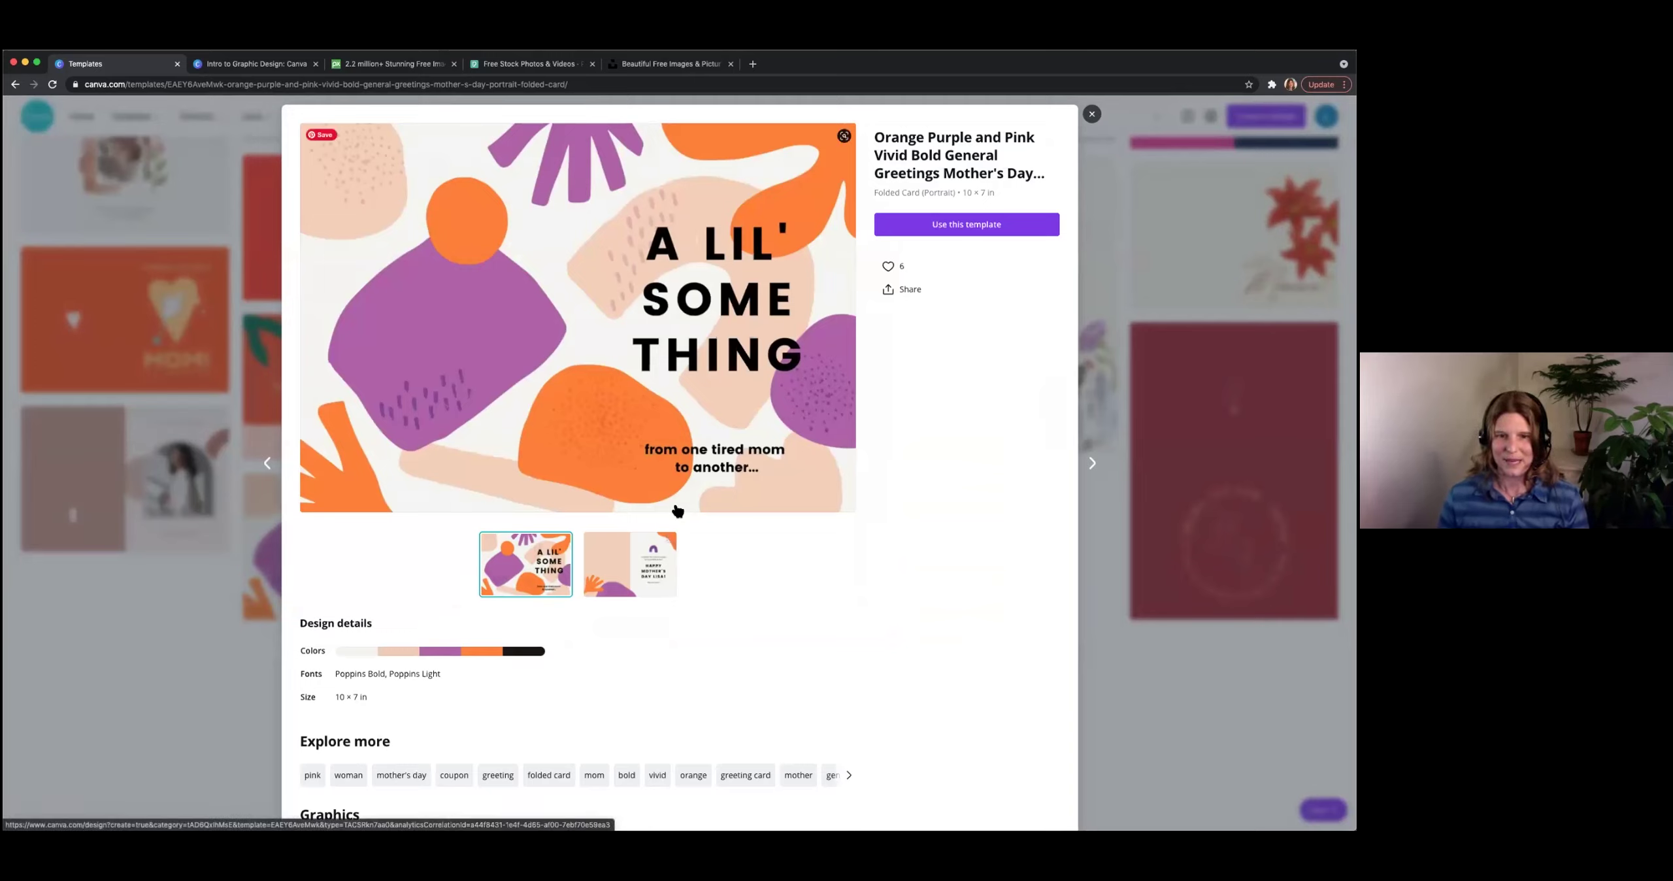
Examine the template's inner page, color palette, related graphics and similar designs.
left_click(632, 562)
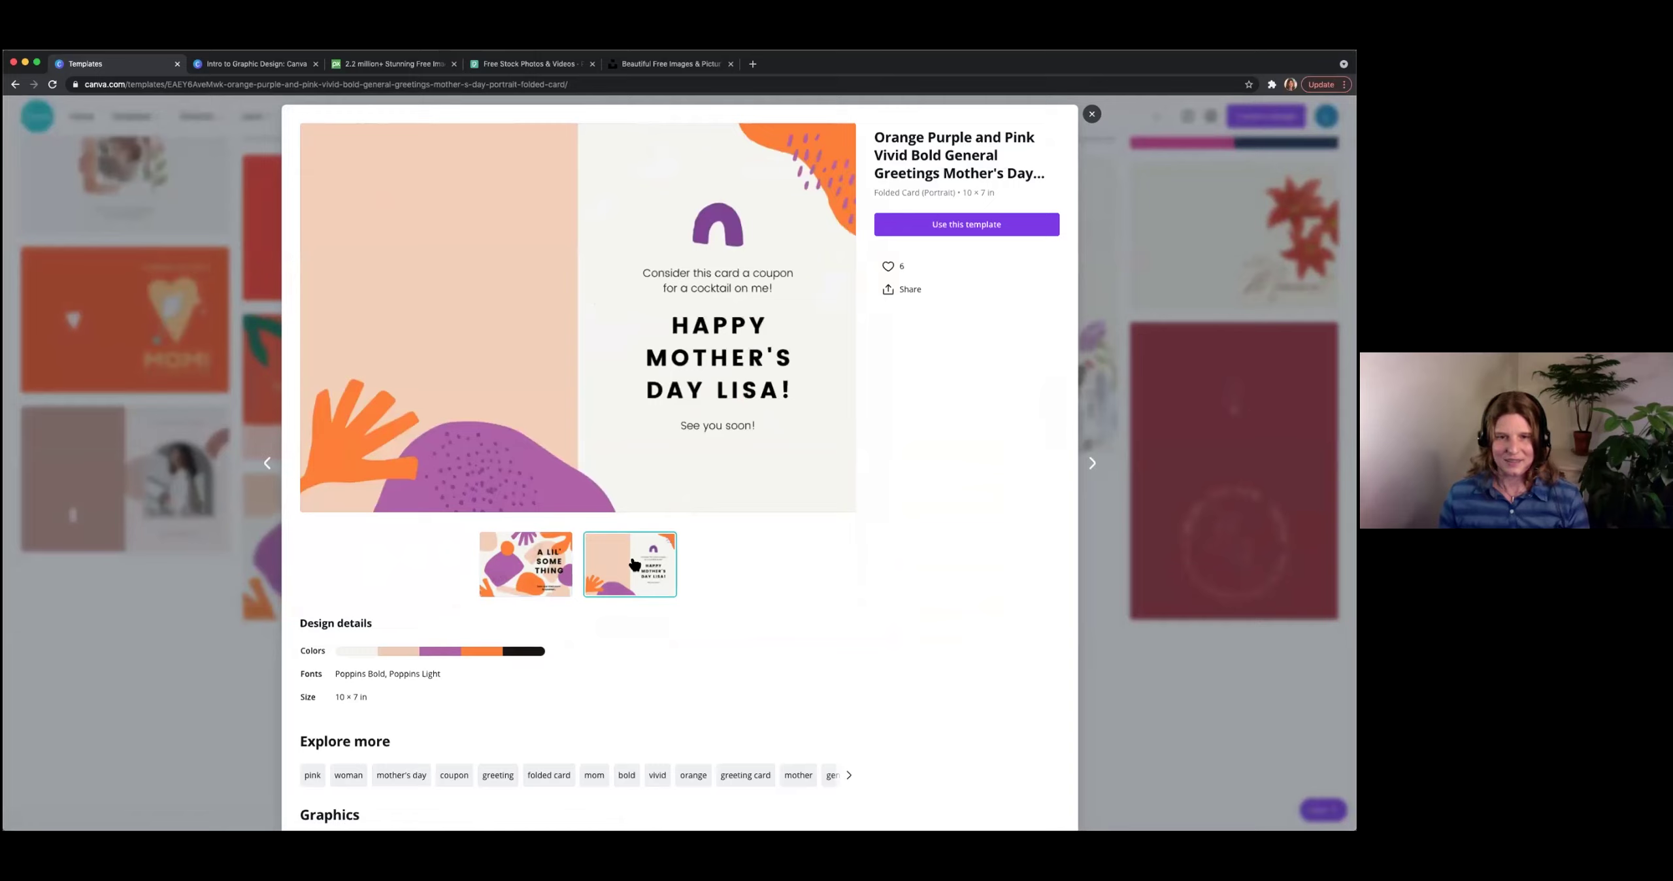
mouse_move(369, 656)
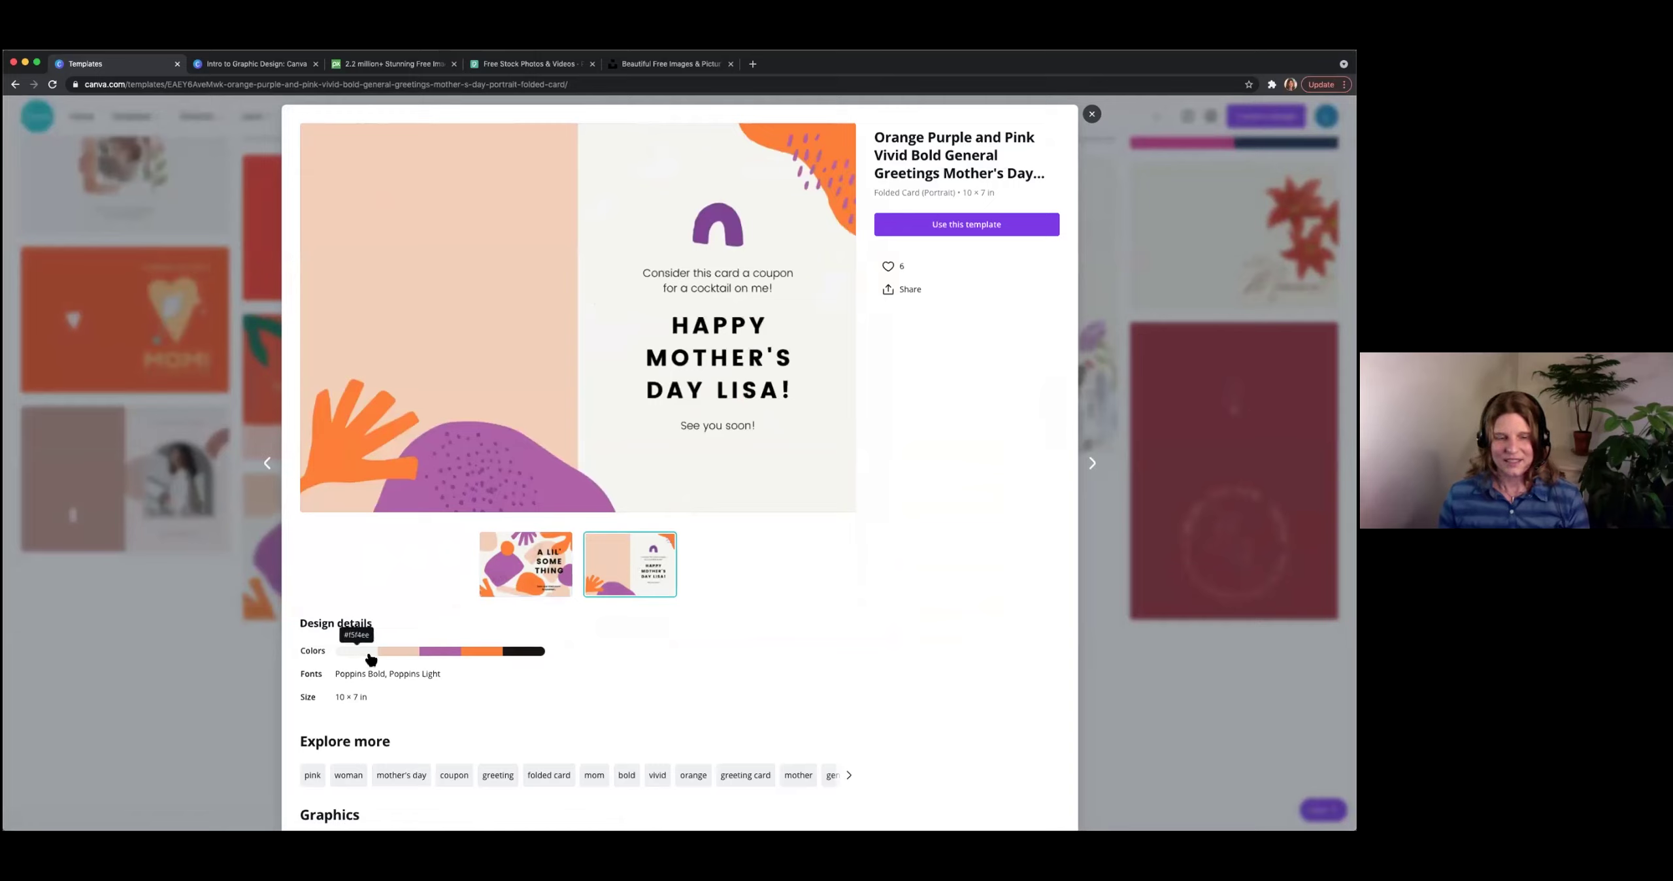
mouse_move(435, 656)
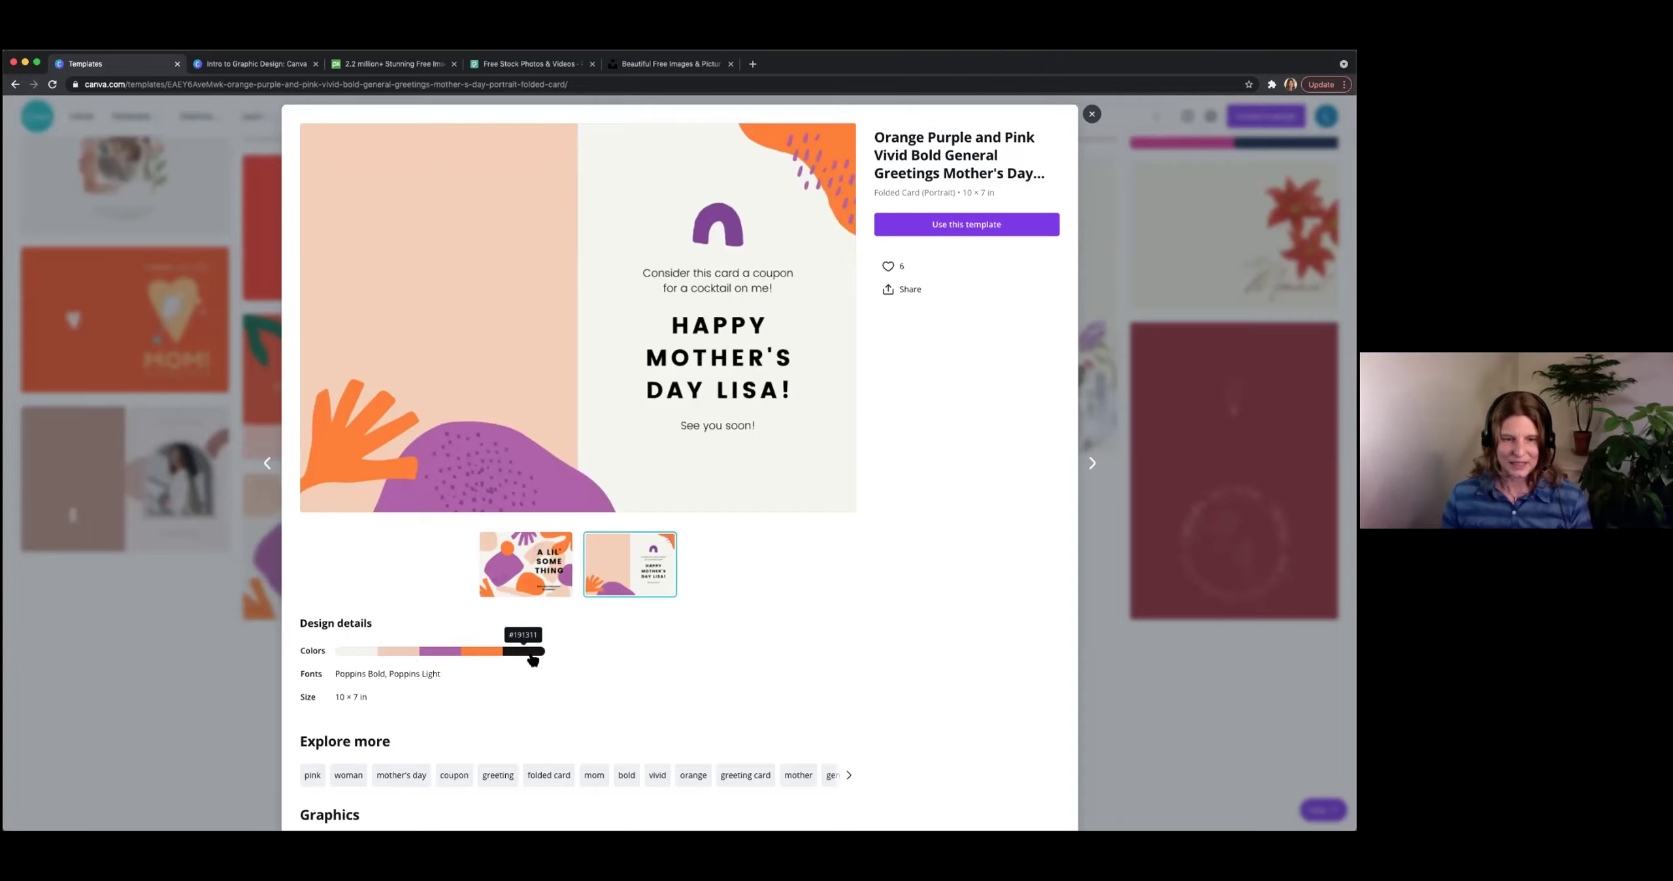
scroll(686, 670, "down", 4)
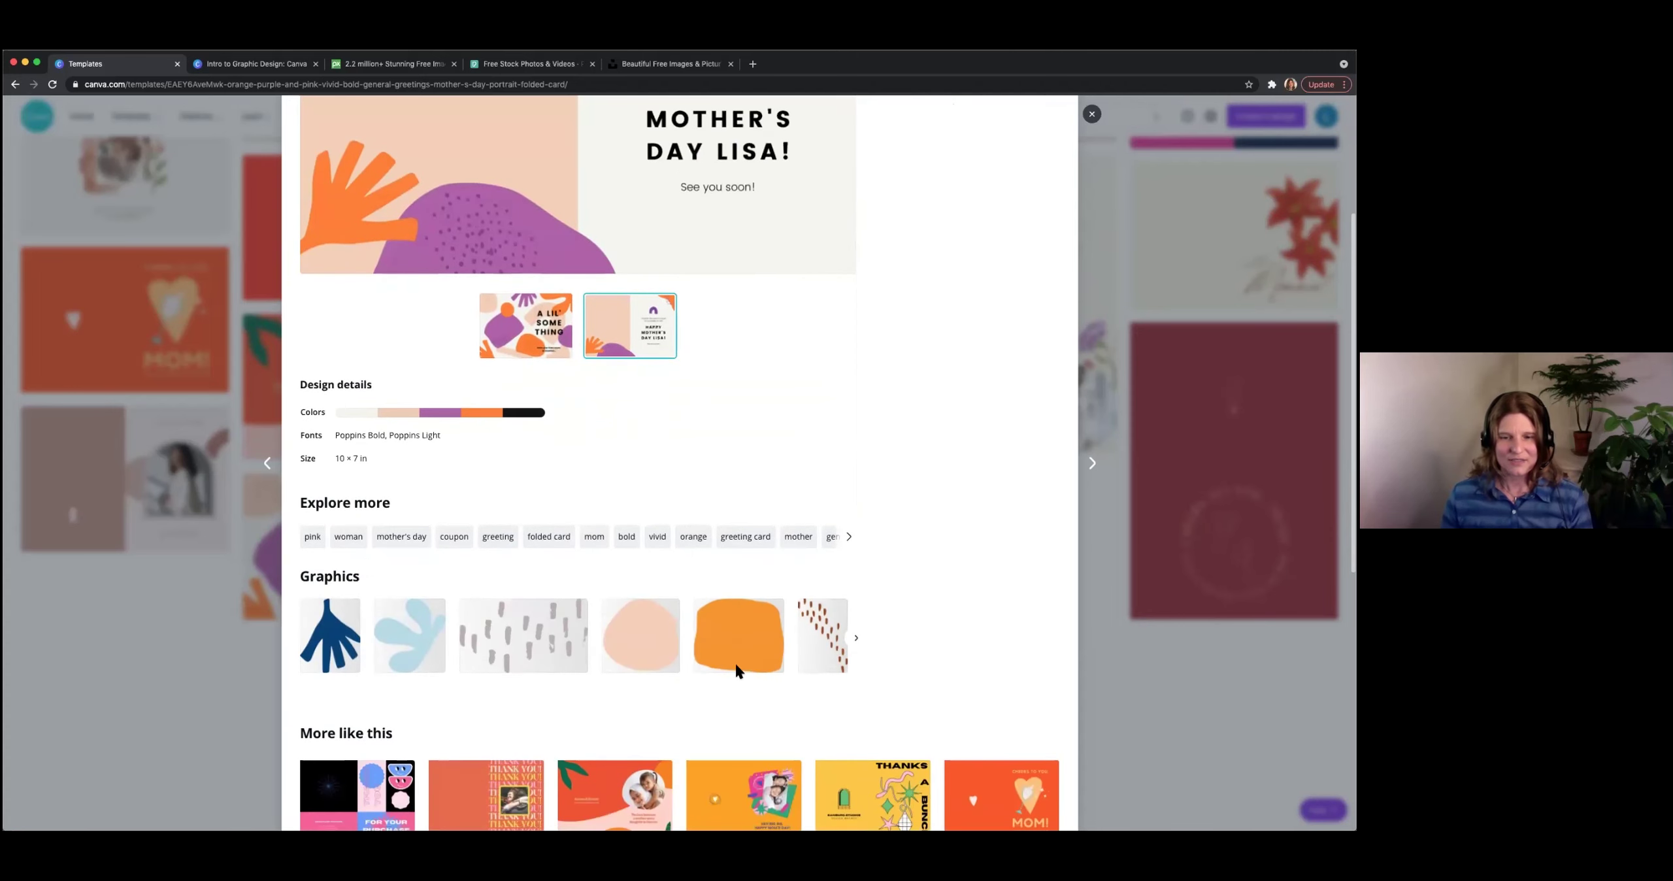
left_click(857, 639)
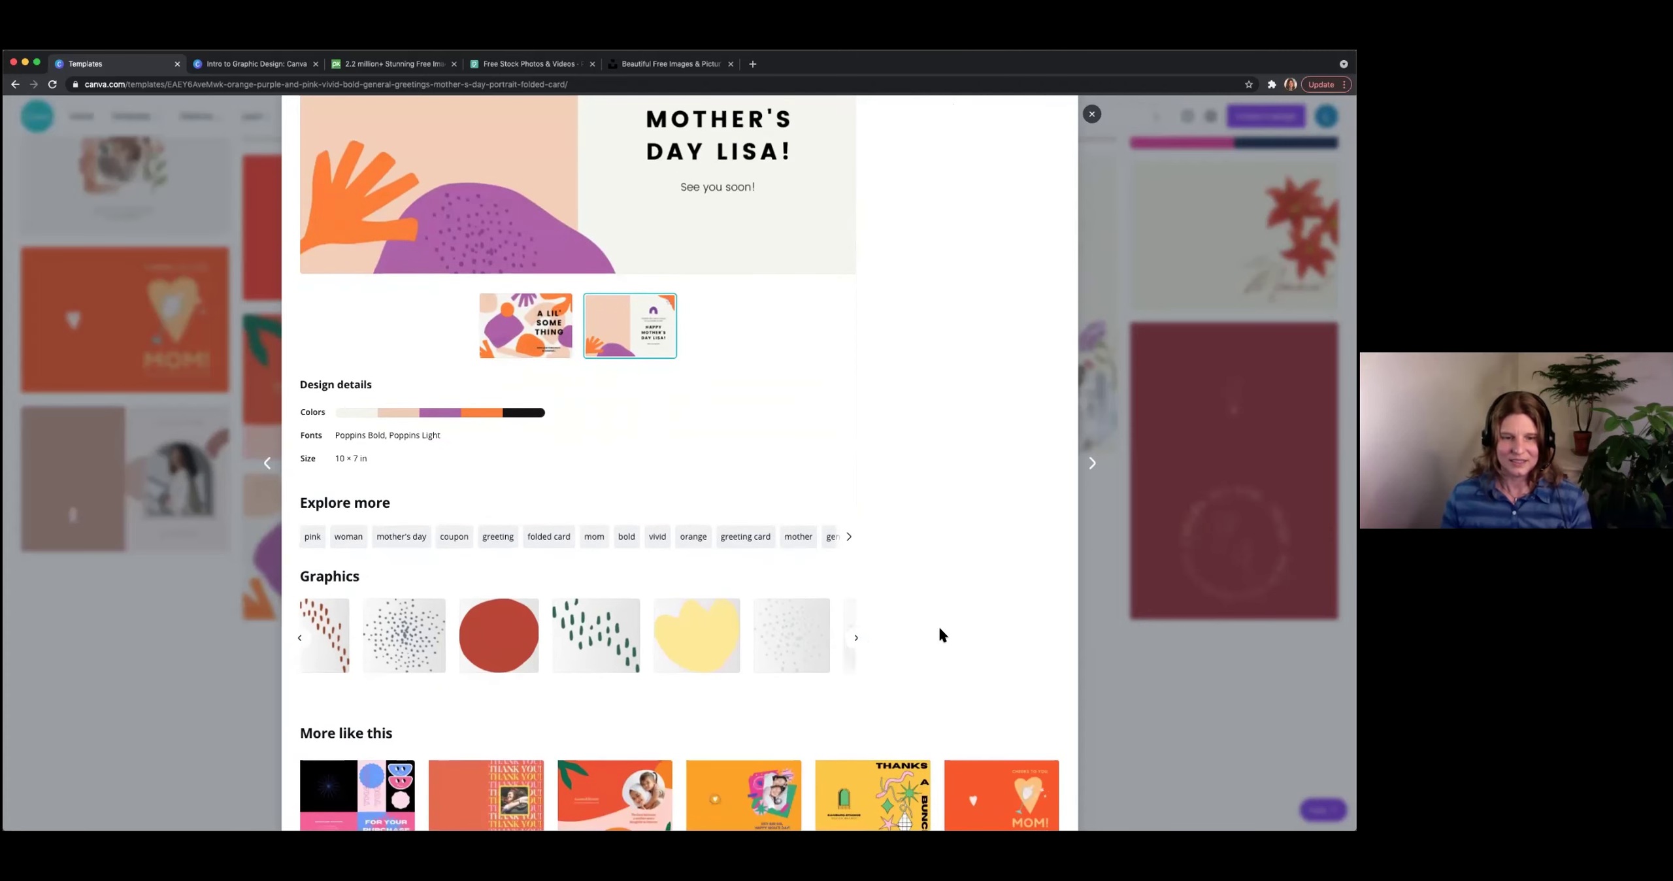
scroll(939, 625, "down", 4)
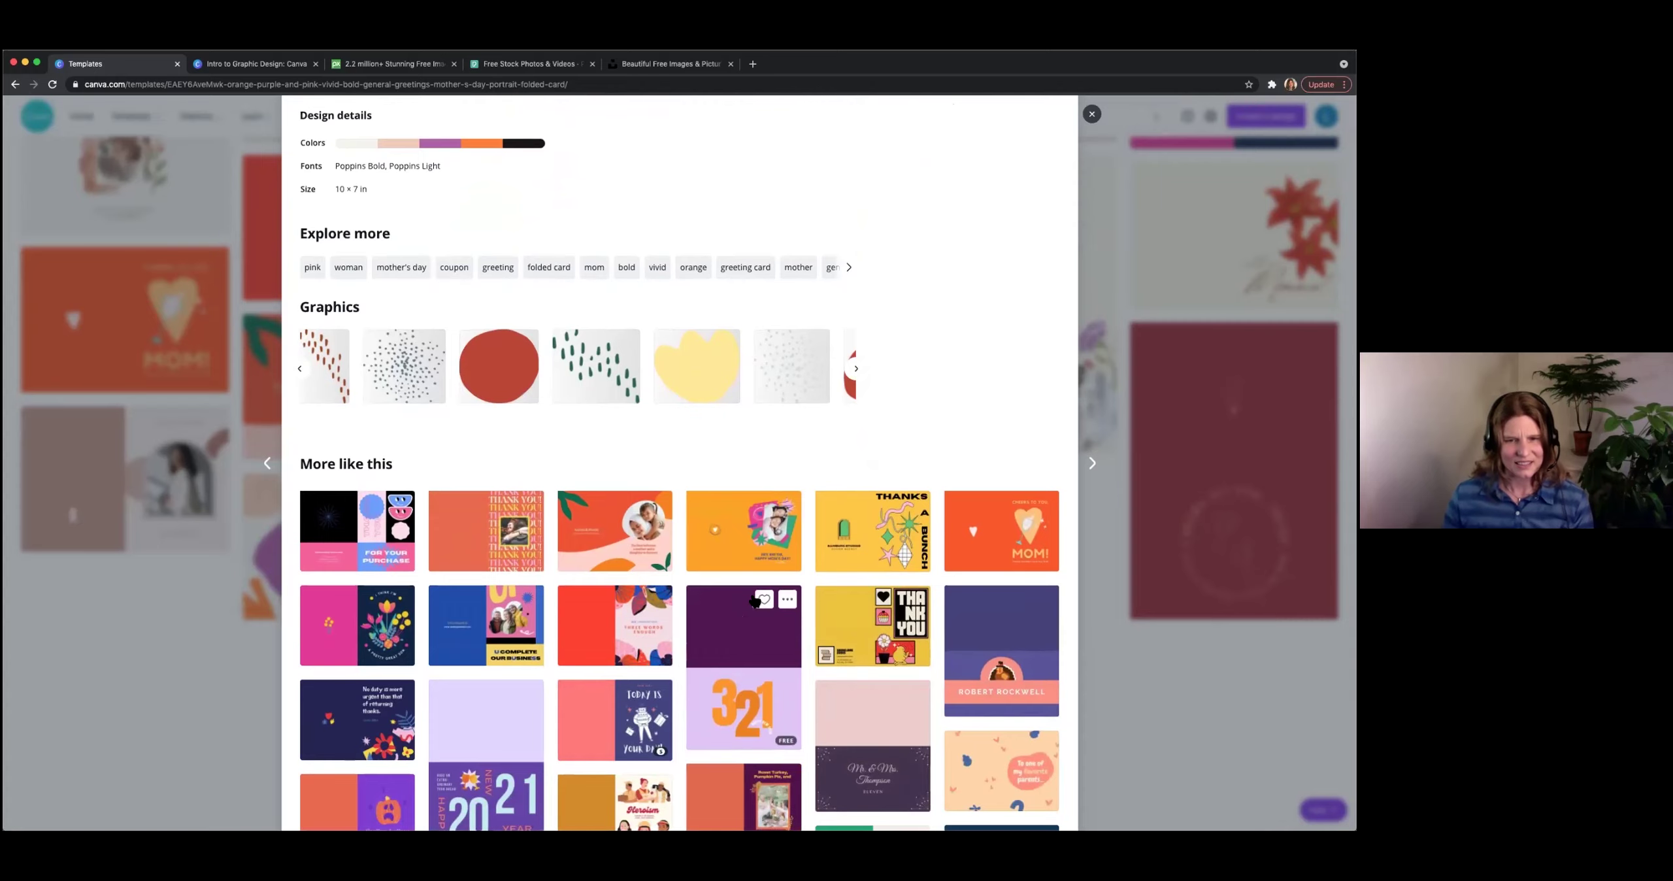
scroll(977, 439, "up", 8)
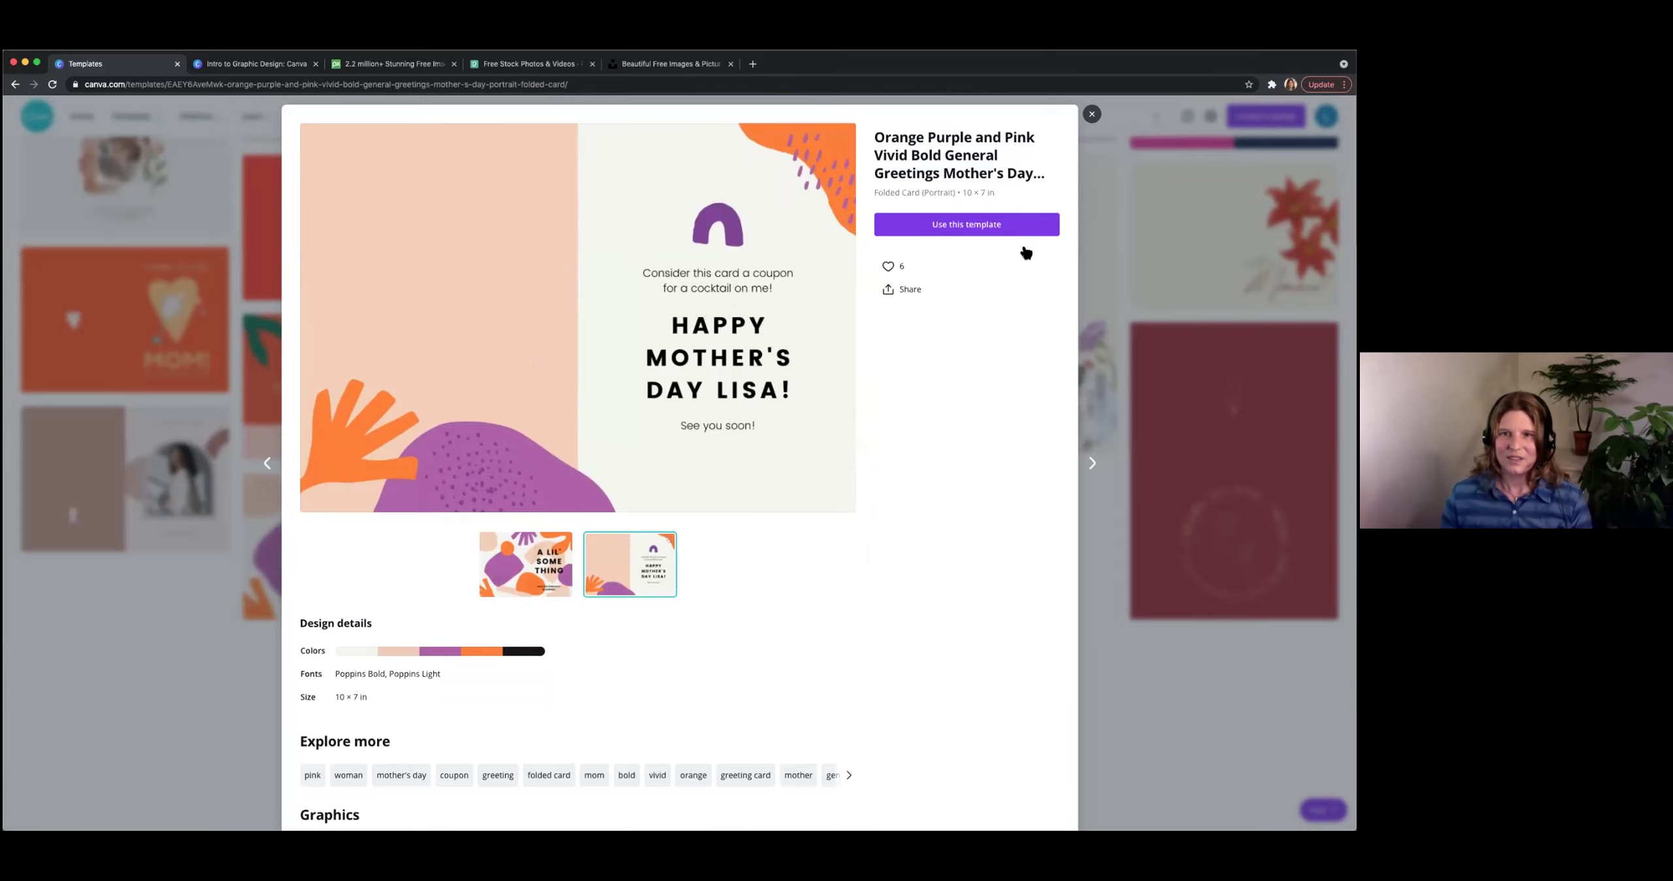
Start a design from this template and look over its outer and inner pages.
left_click(939, 230)
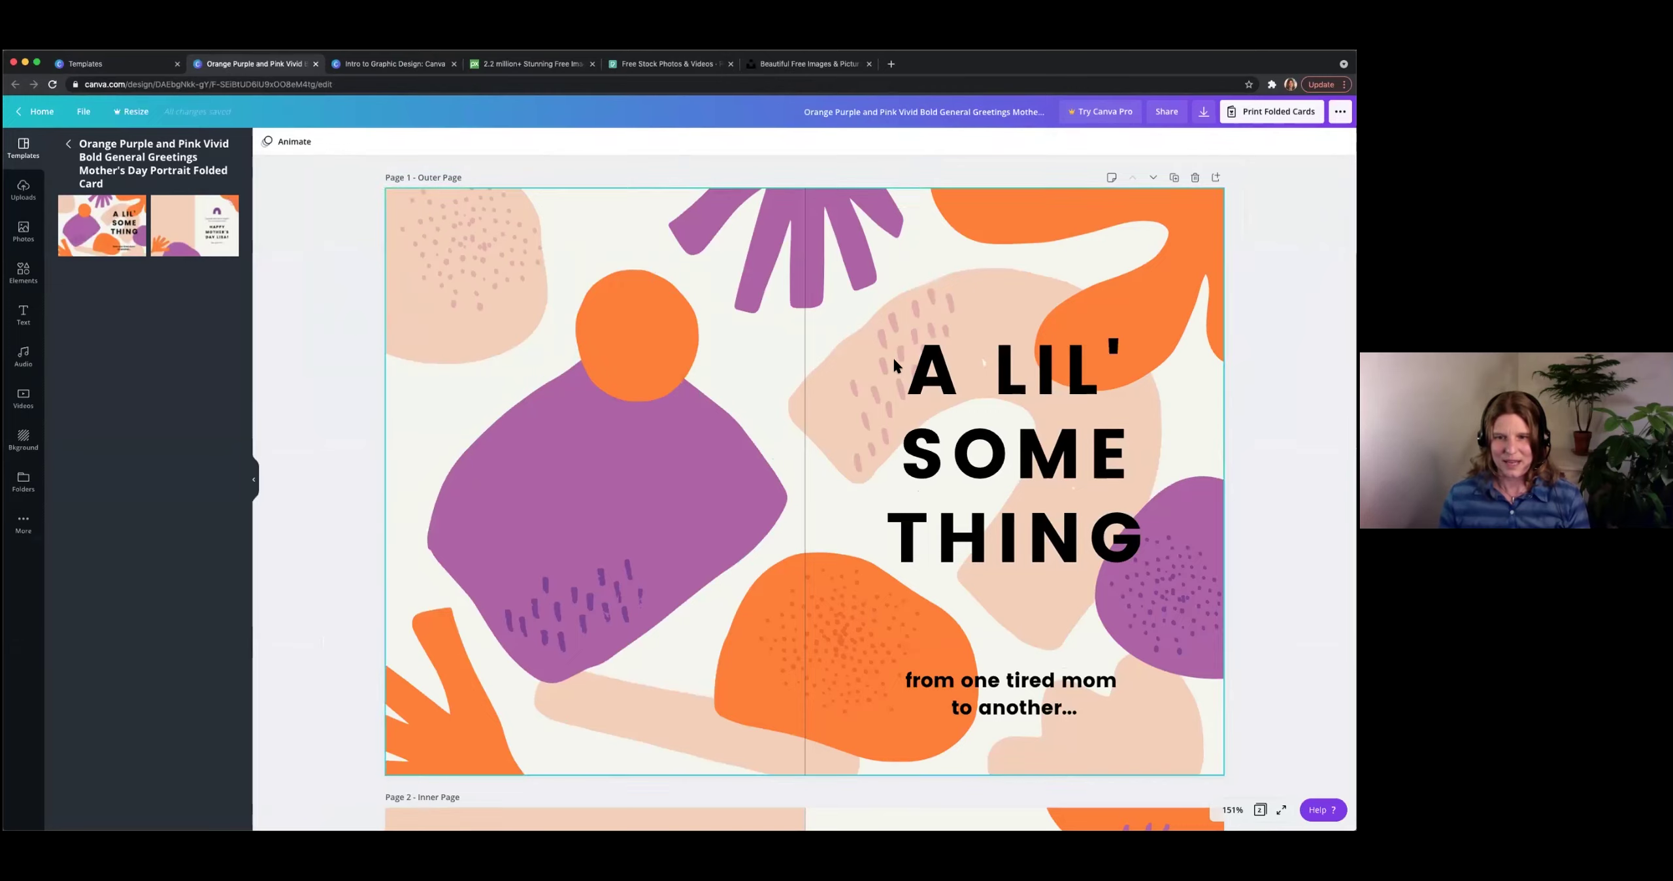
scroll(360, 464, "down", 1)
scroll(360, 465, "down", 10)
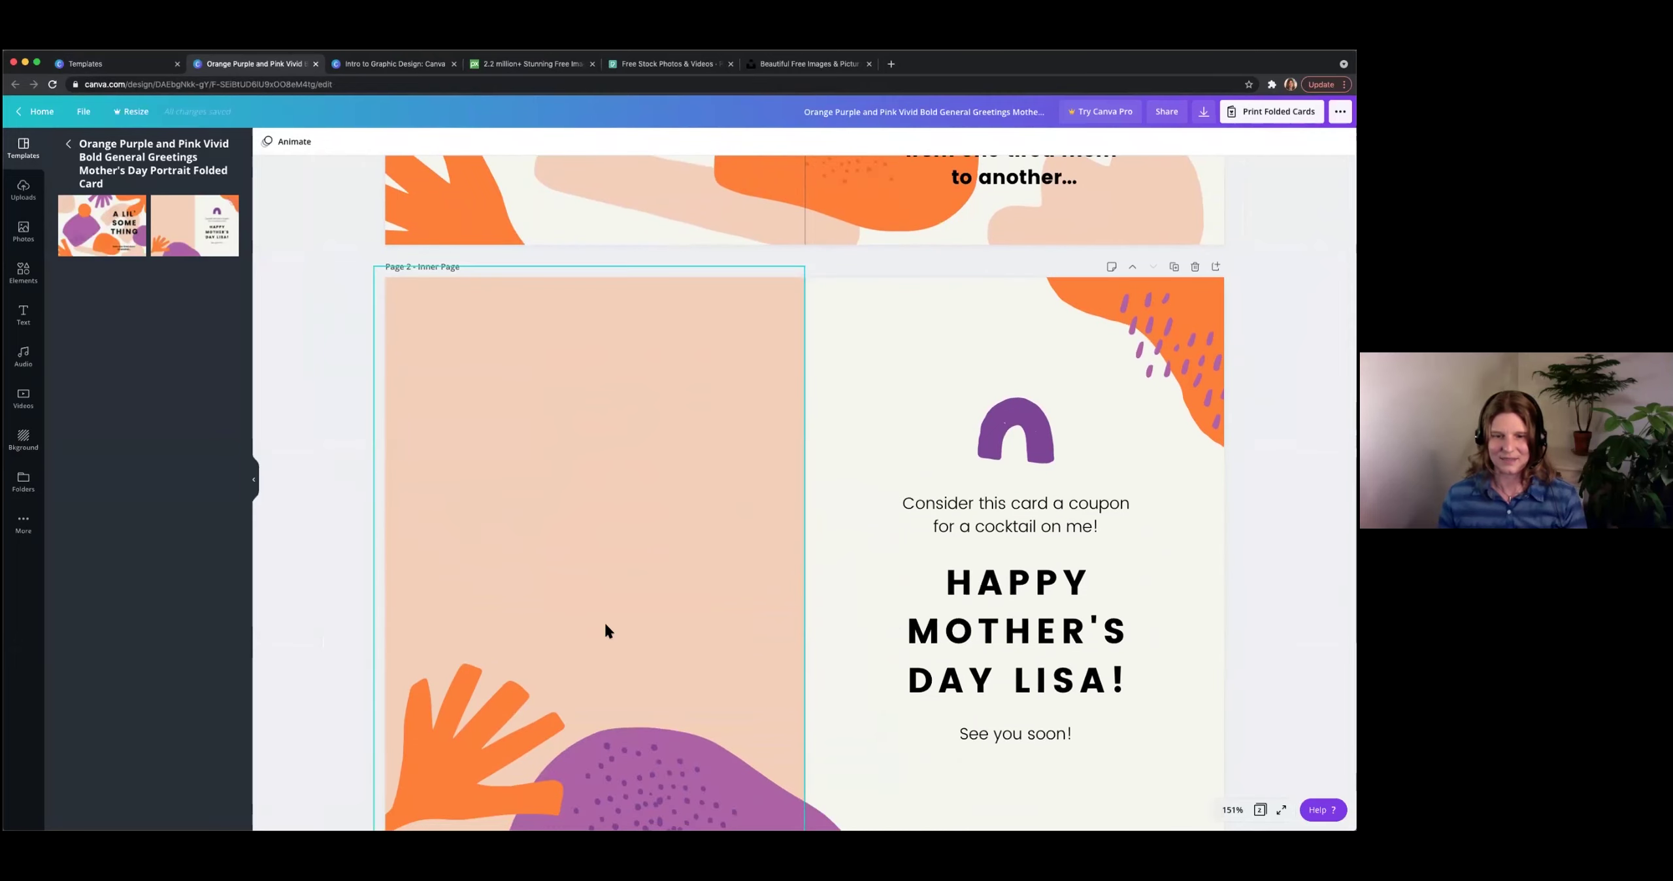
scroll(328, 444, "up", 10)
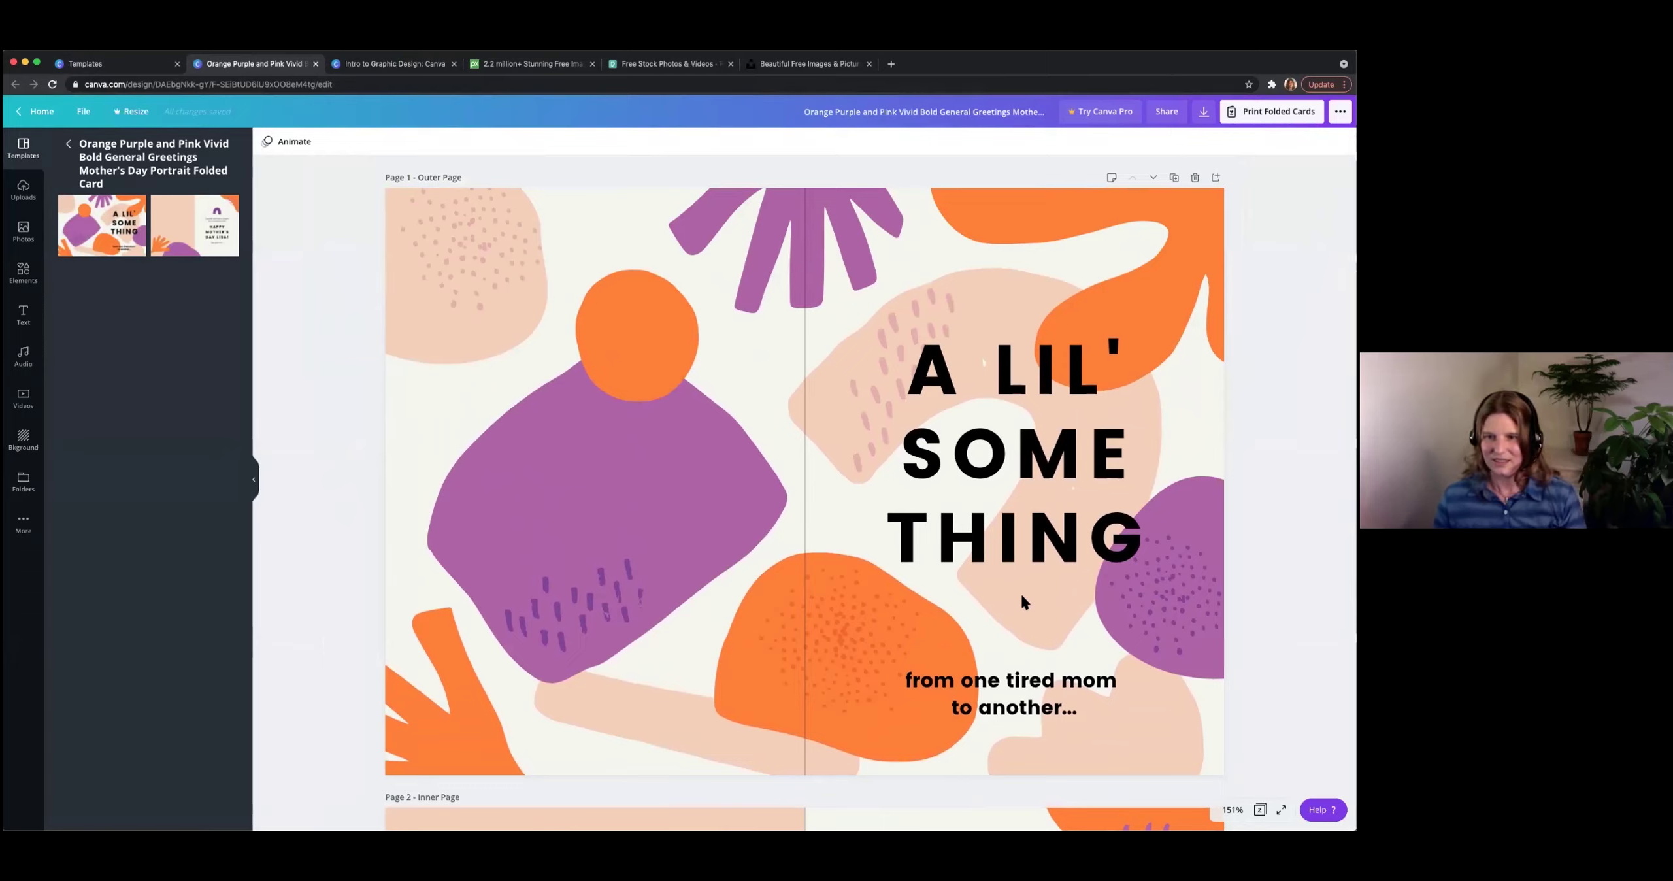
left_click(1023, 541)
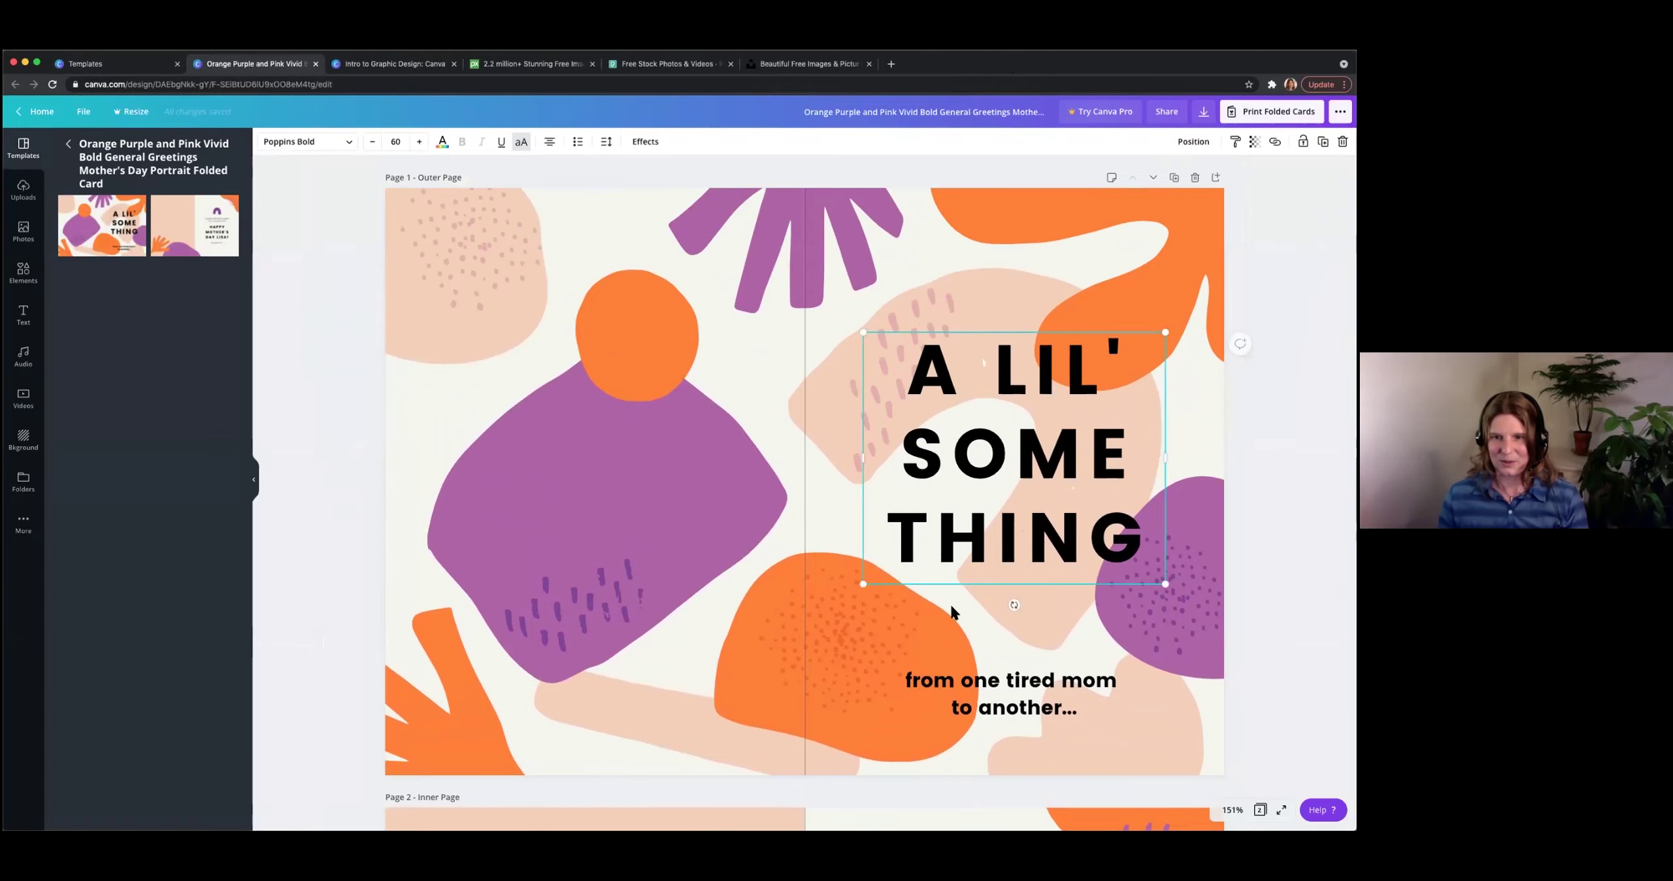
scroll(971, 592, "down", 4)
scroll(971, 593, "down", 6)
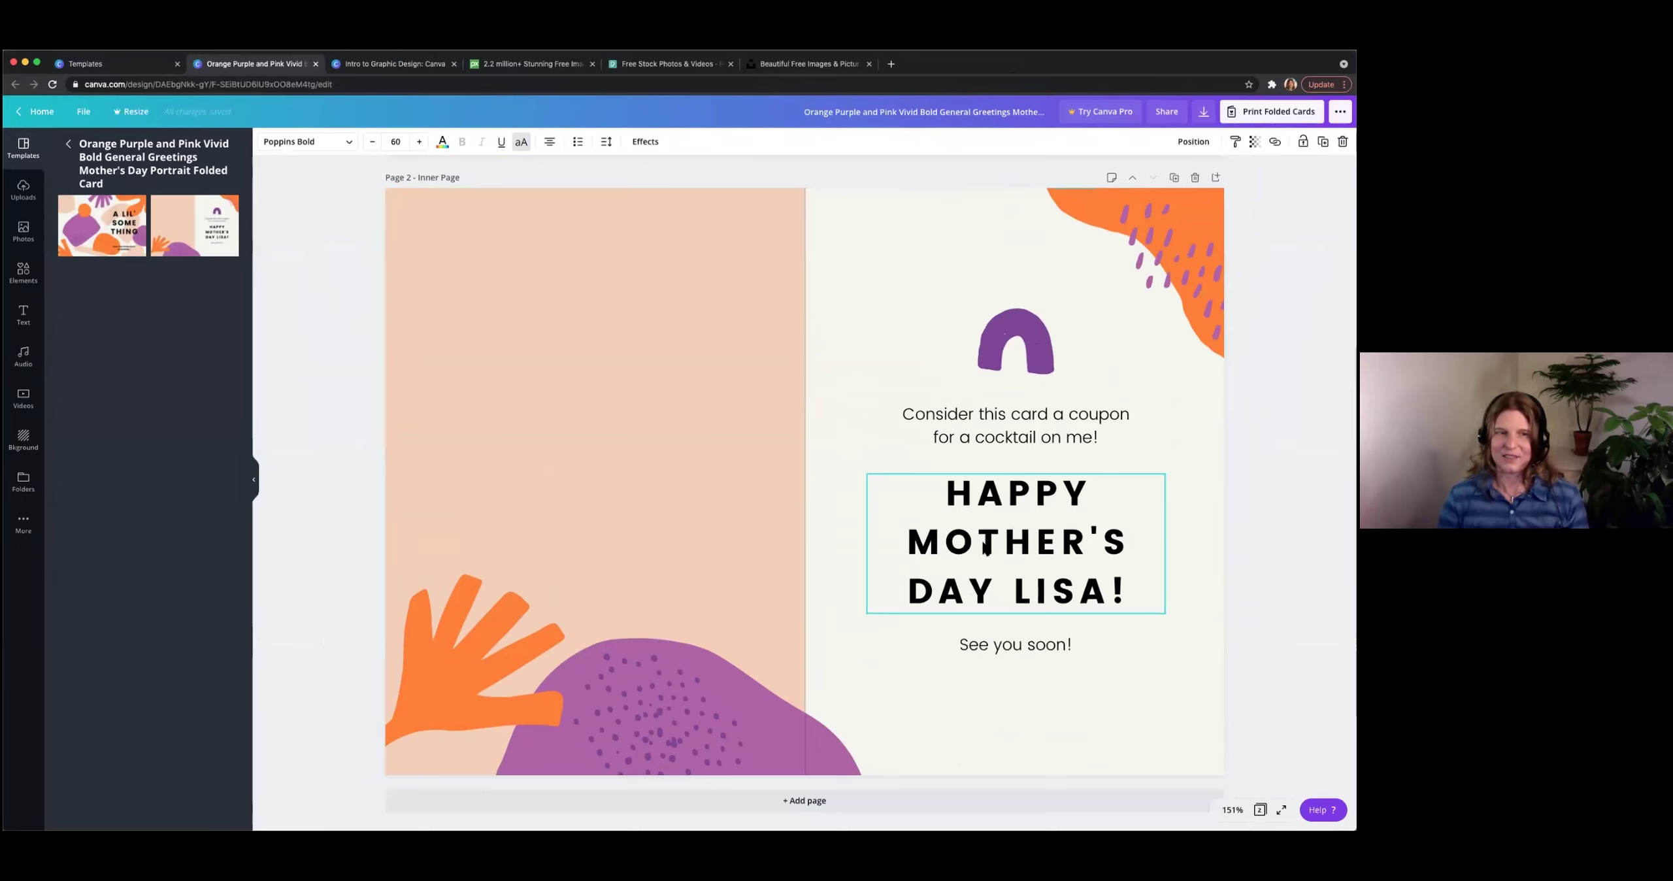
Replace the recipient's first name in the inner page's "Happy Mother's Day" heading, keeping the exclamation mark.
double_click(1030, 591)
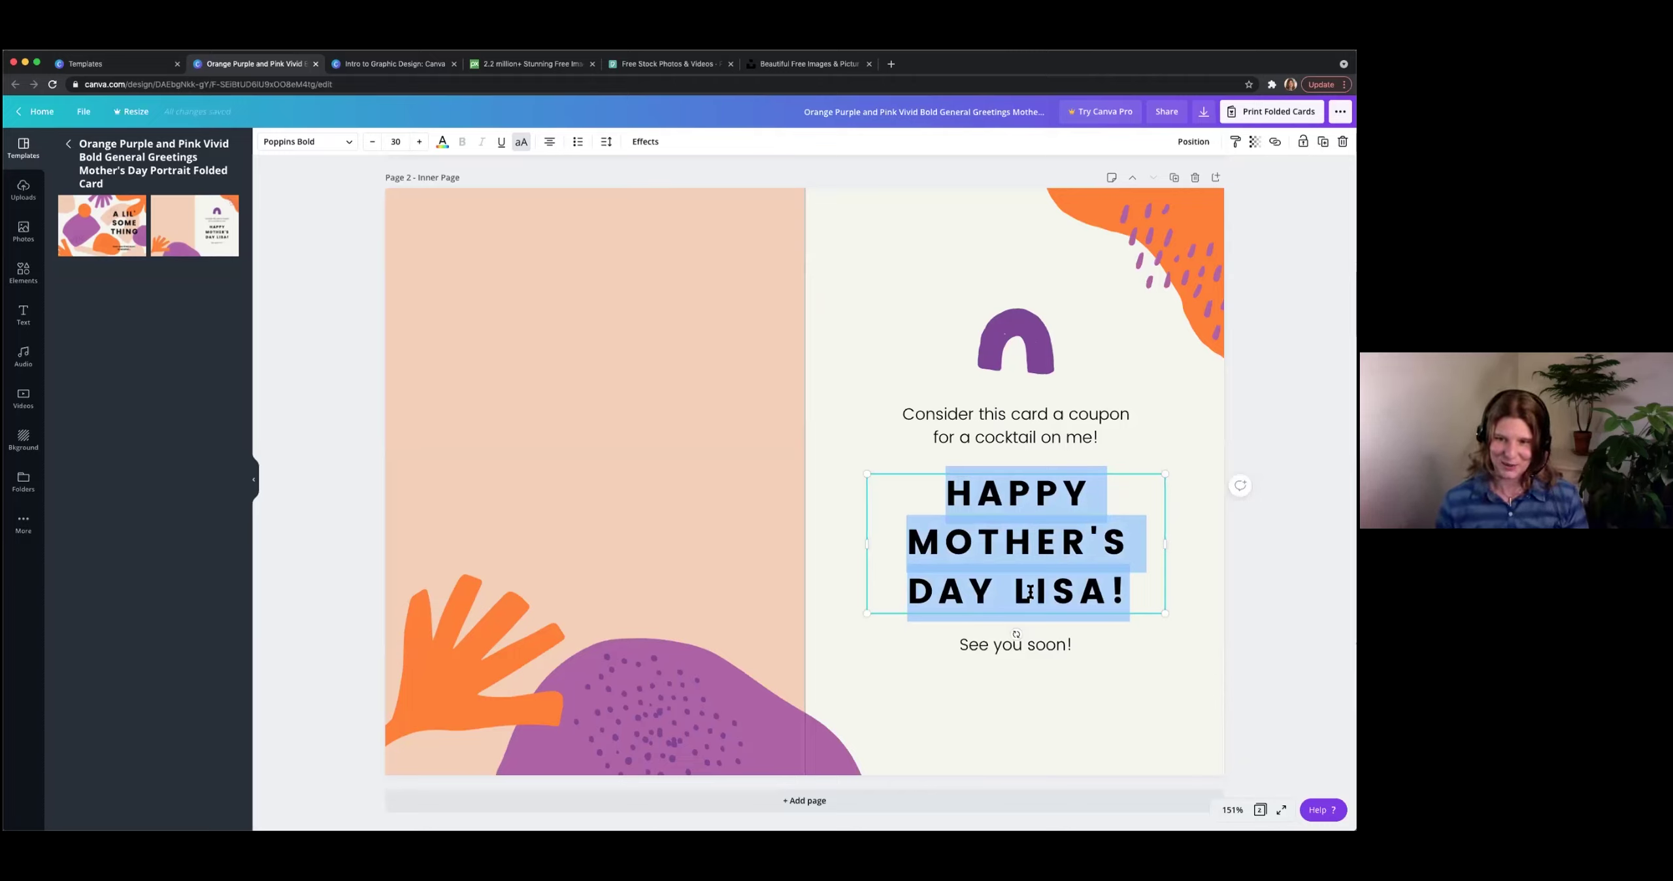
left_click(1030, 592)
left_click(1104, 593)
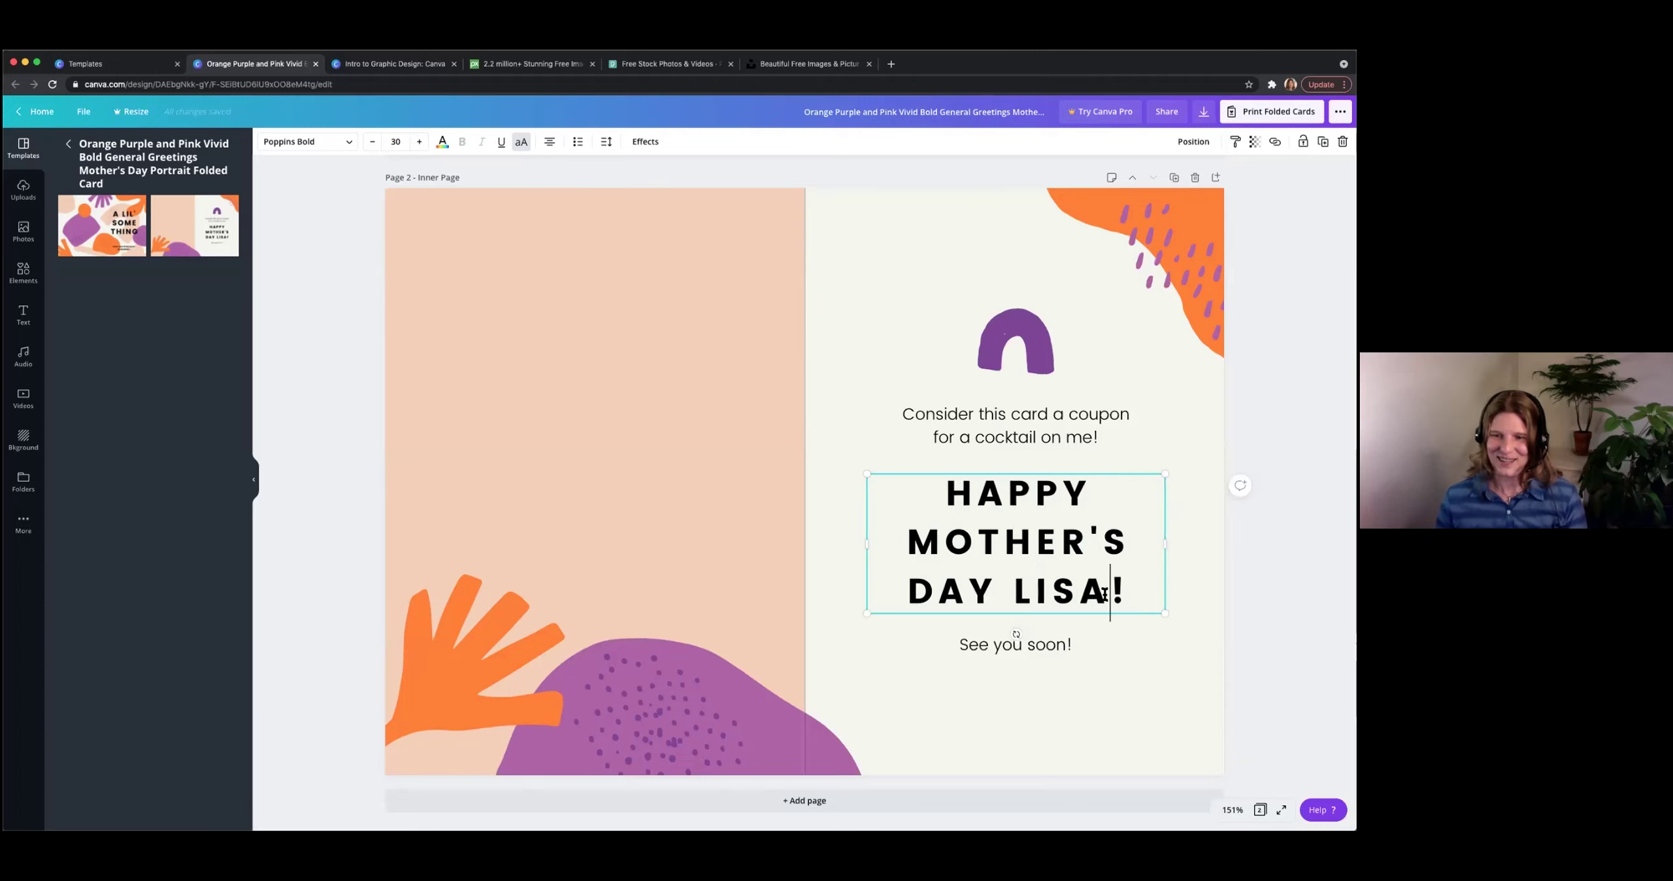
key("BackSpace")
key("BackSpace")
key("BackSpace")
key("BackSpace")
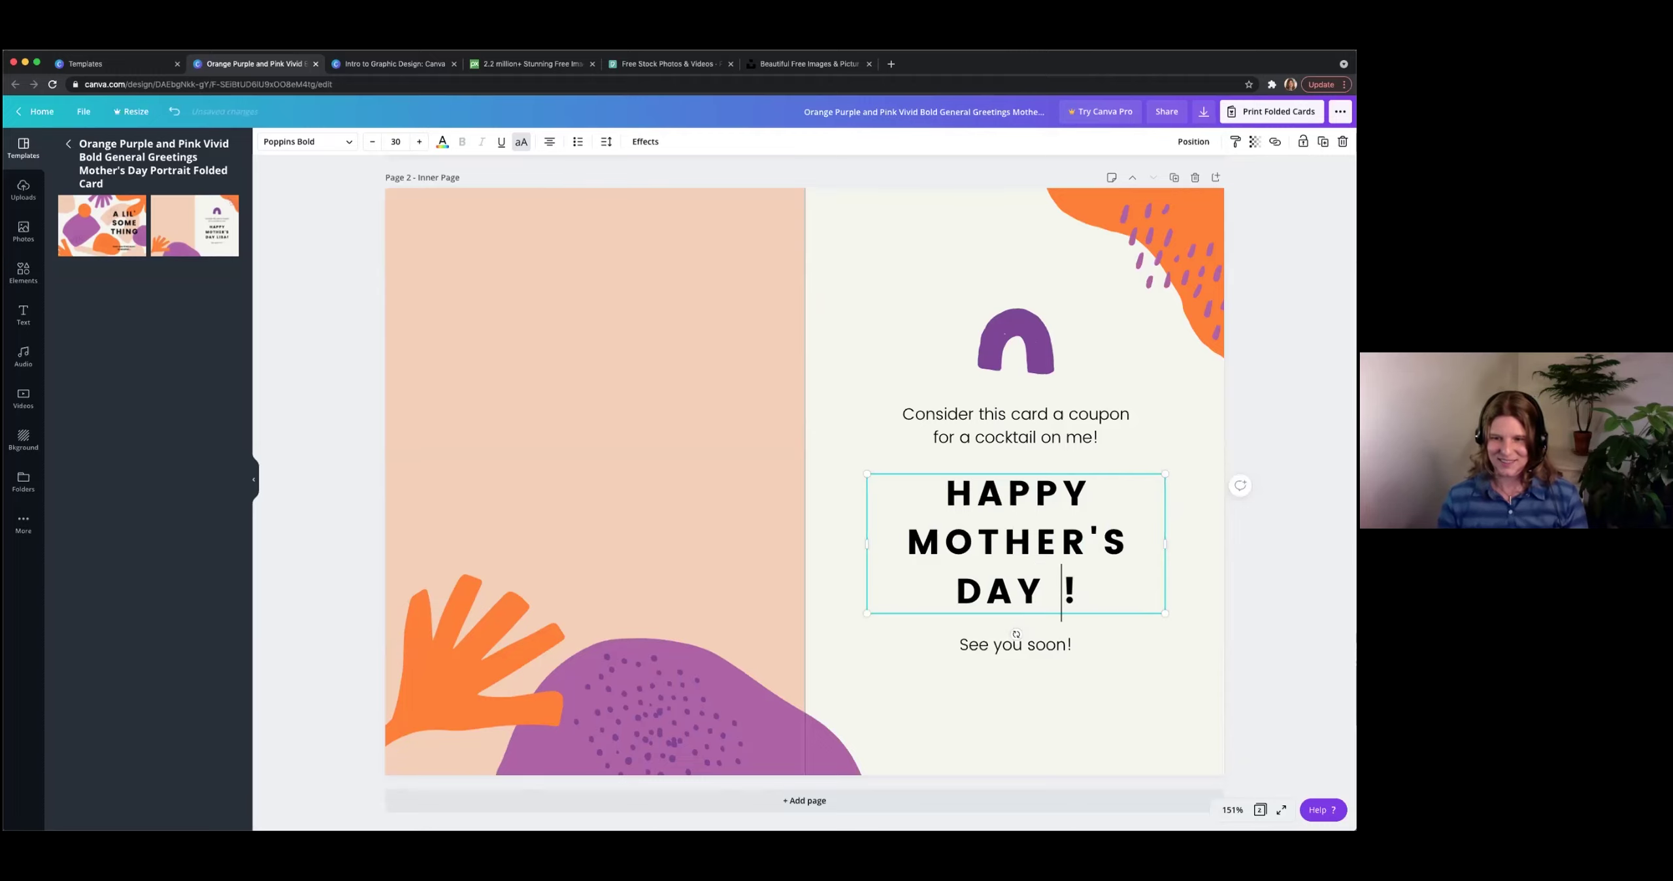
type("HEATHER")
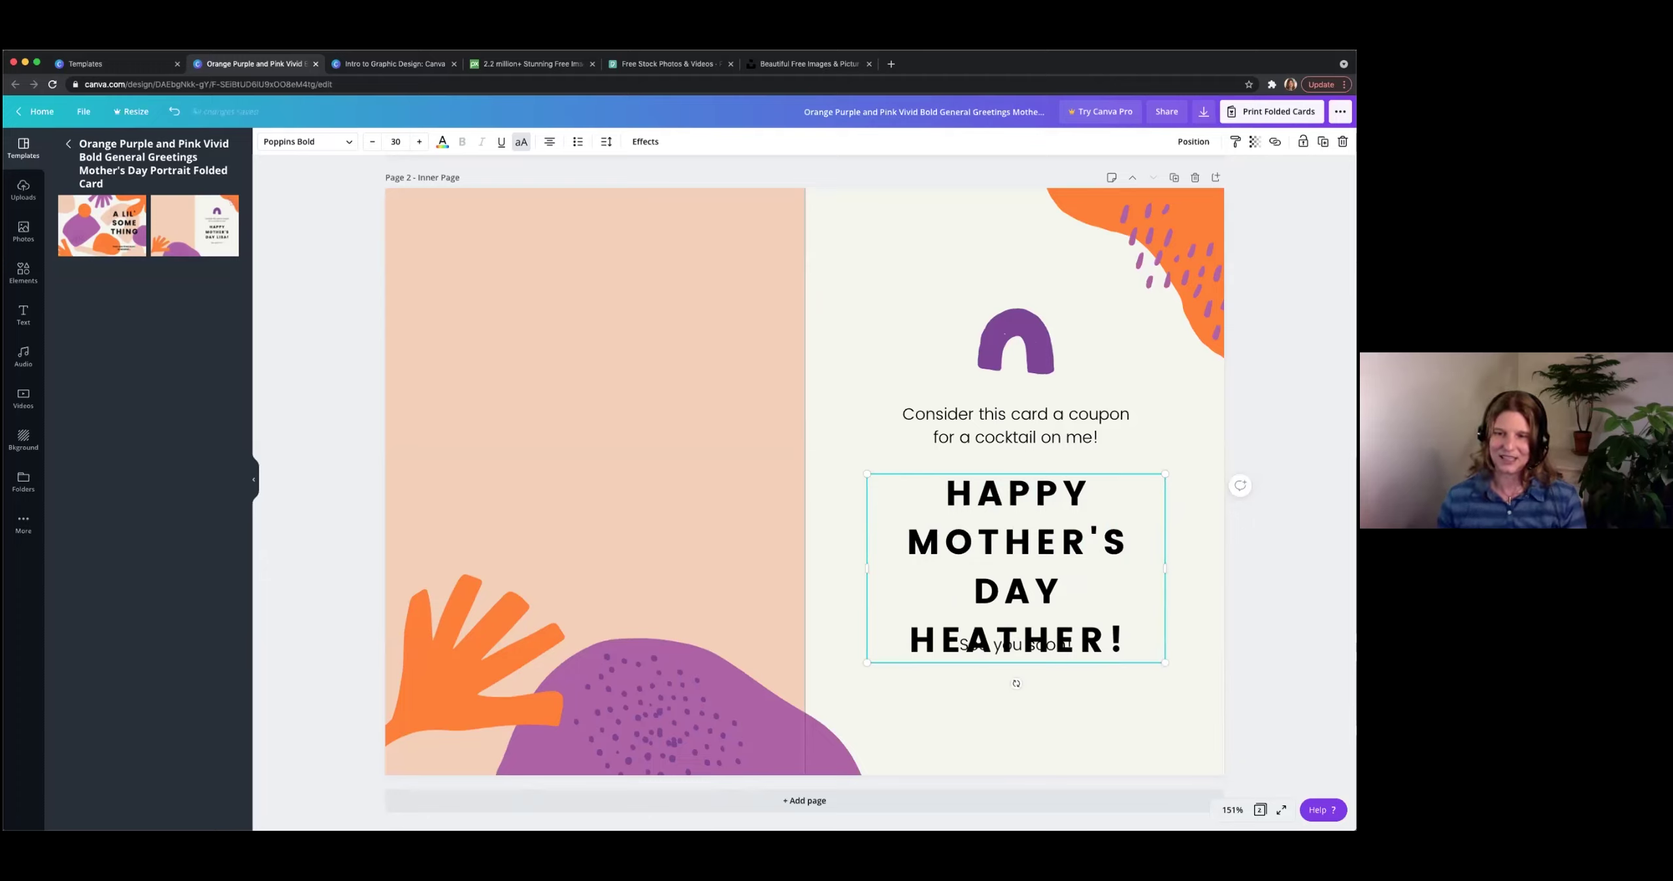
Swap the name on the heading's last line for a shorter first name followed by an exclamation mark.
left_click(1161, 718)
left_click(1031, 528)
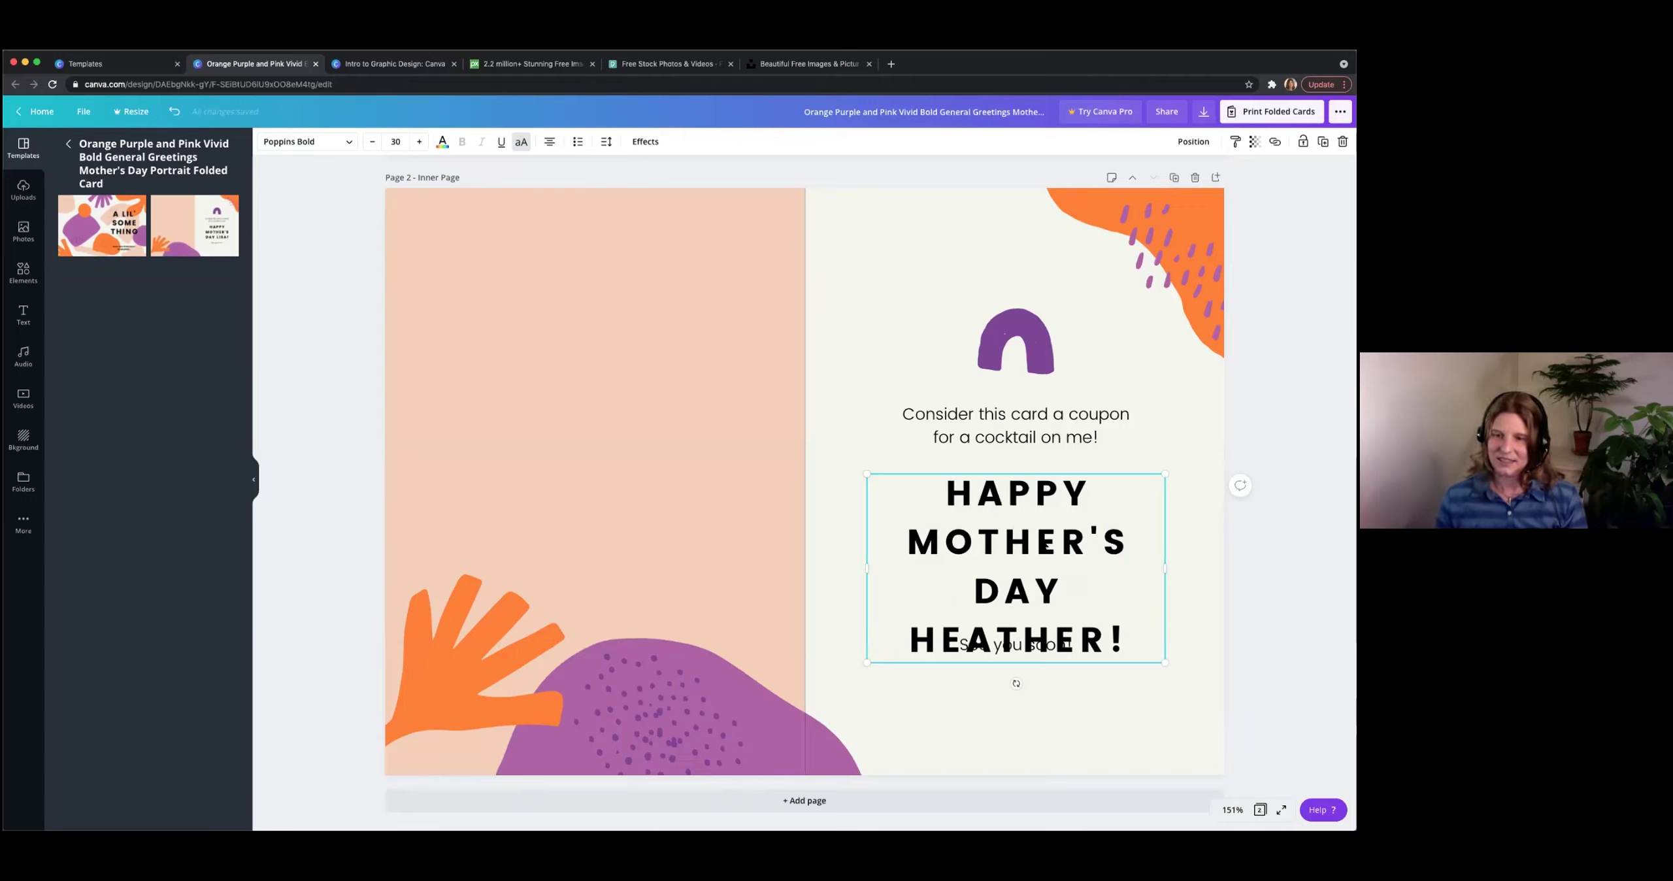
double_click(1047, 544)
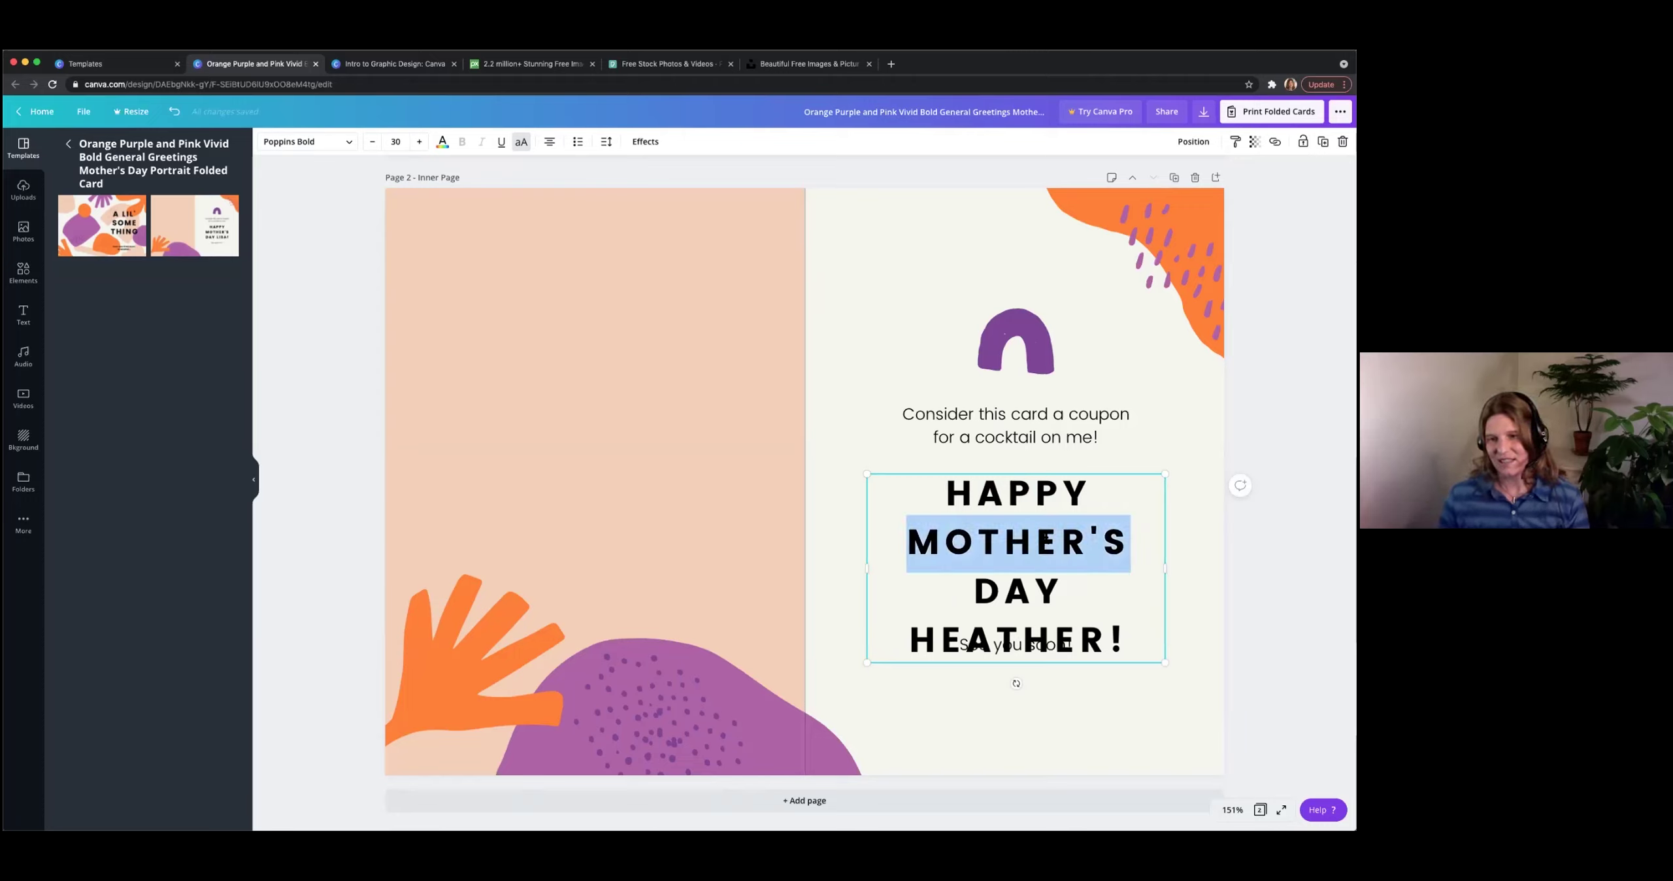
left_click_drag(1038, 542, 1129, 543)
left_click(1029, 547)
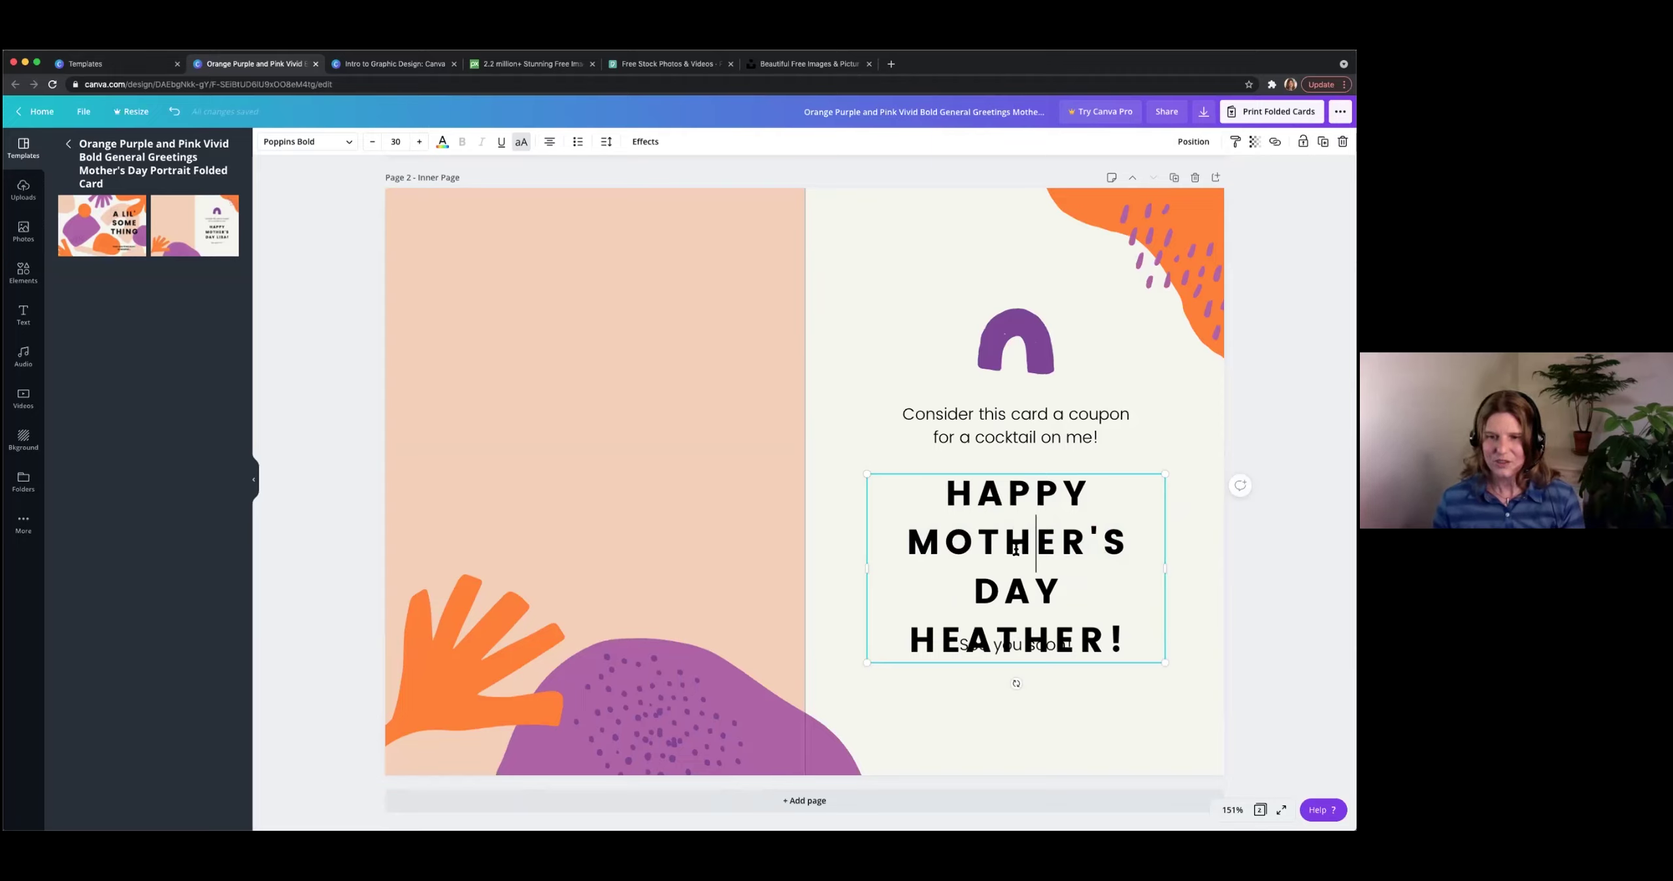
left_click(1064, 629)
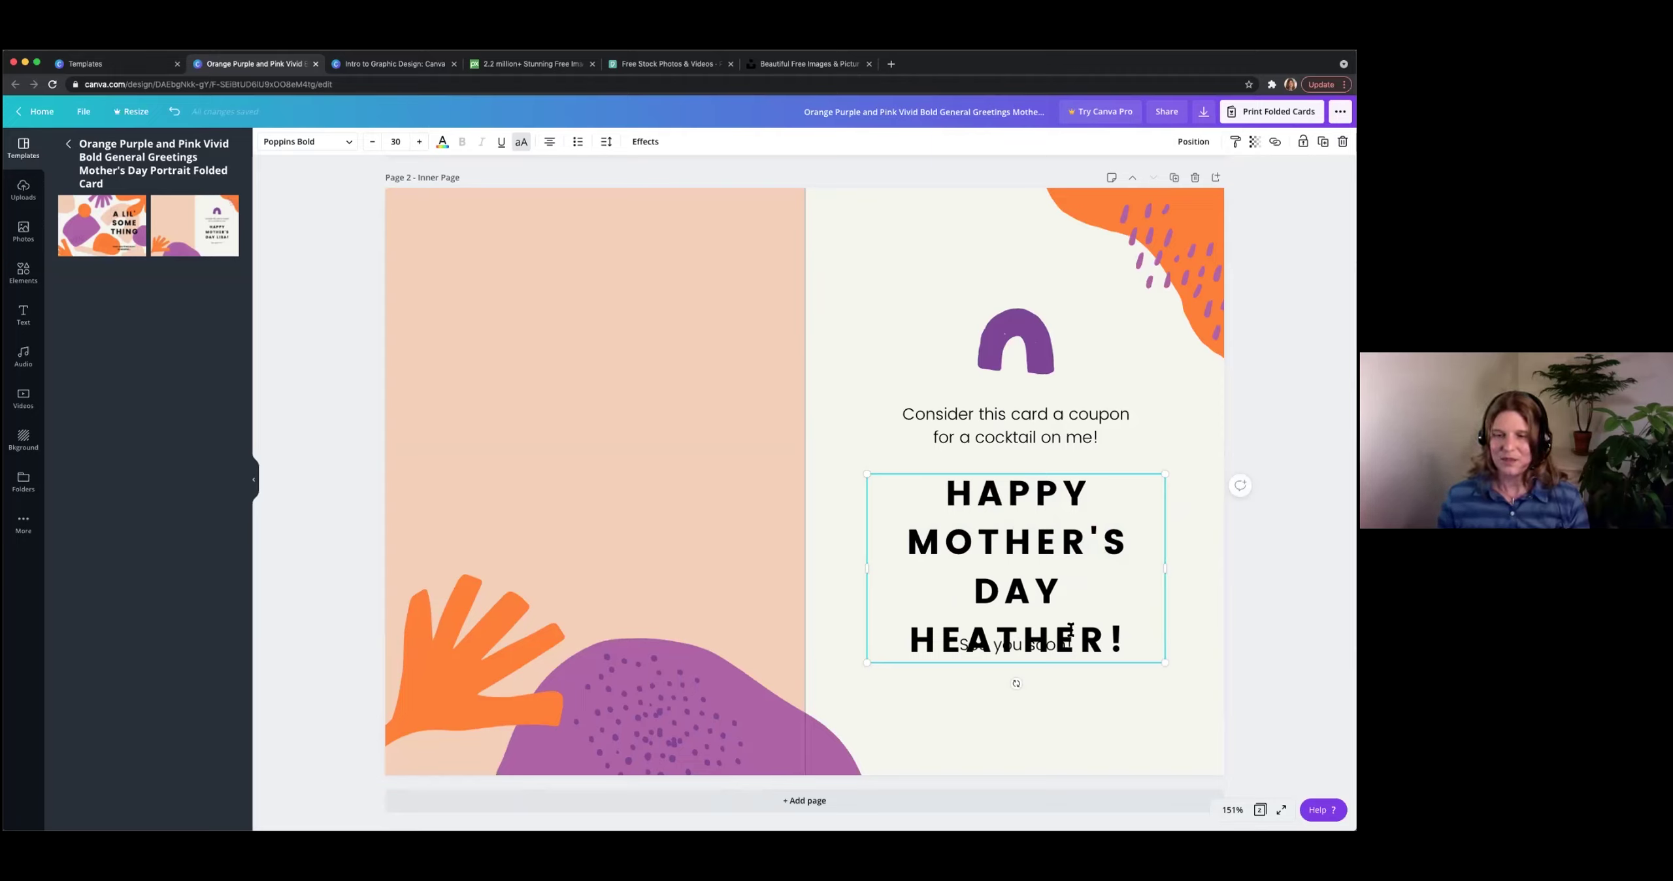
left_click_drag(1118, 637, 922, 631)
key("BackSpace")
type("JUNE!")
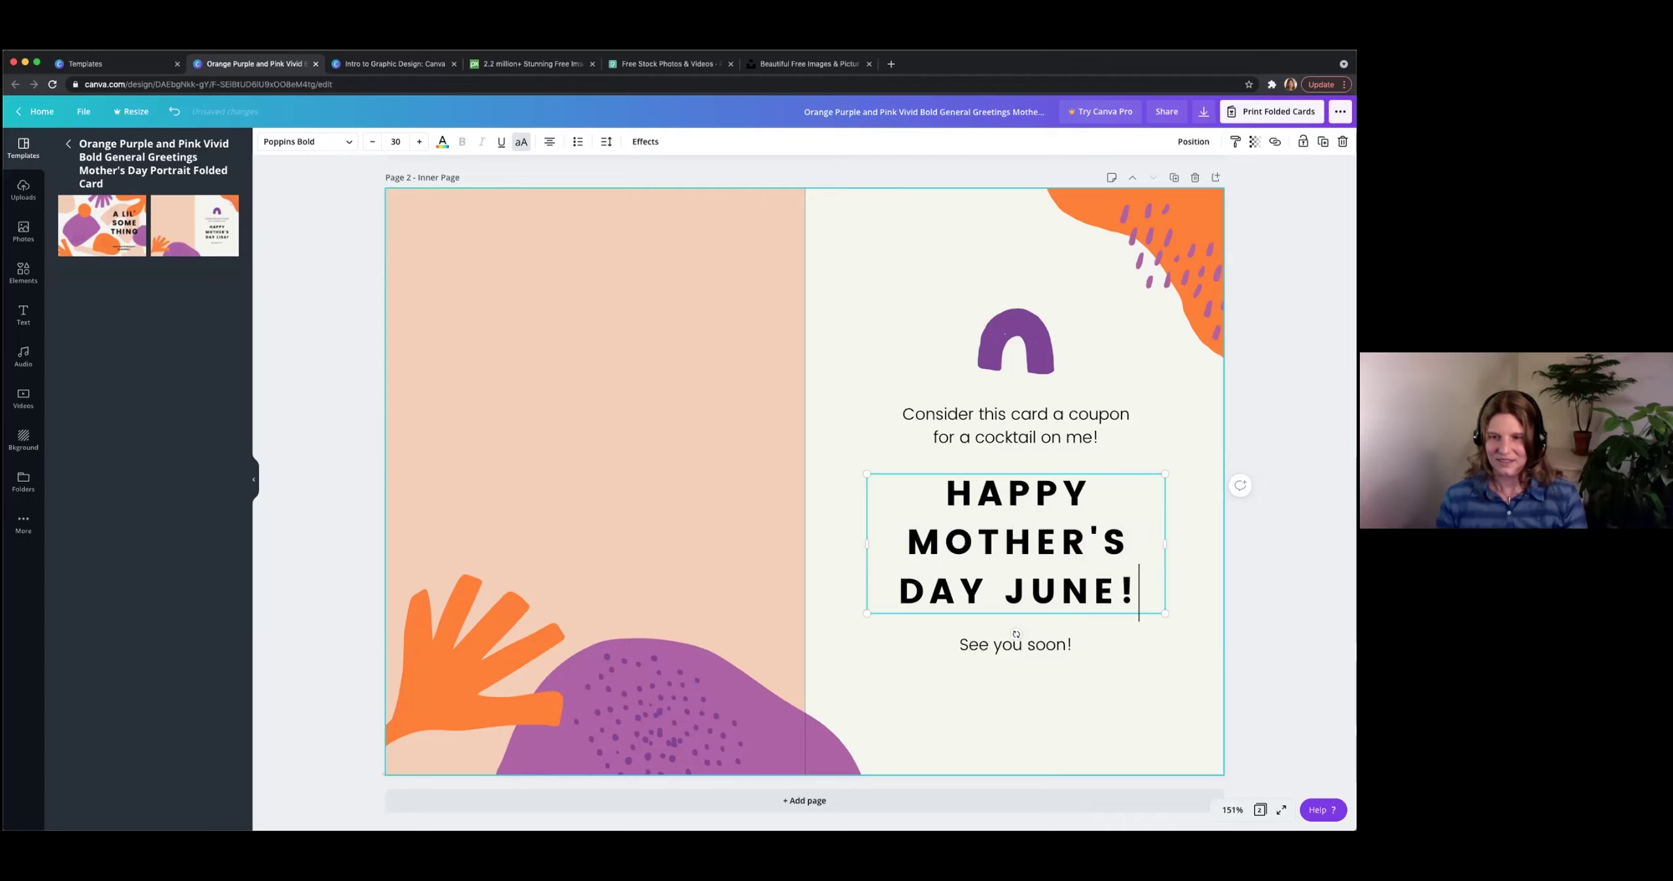
Replace the first name and exclamation mark ending the "Happy Mother's Day" heading with a longer first name alone.
key("BackSpace")
key("BackSpace")
key("BackSpace")
key("BackSpace")
key("BackSpace")
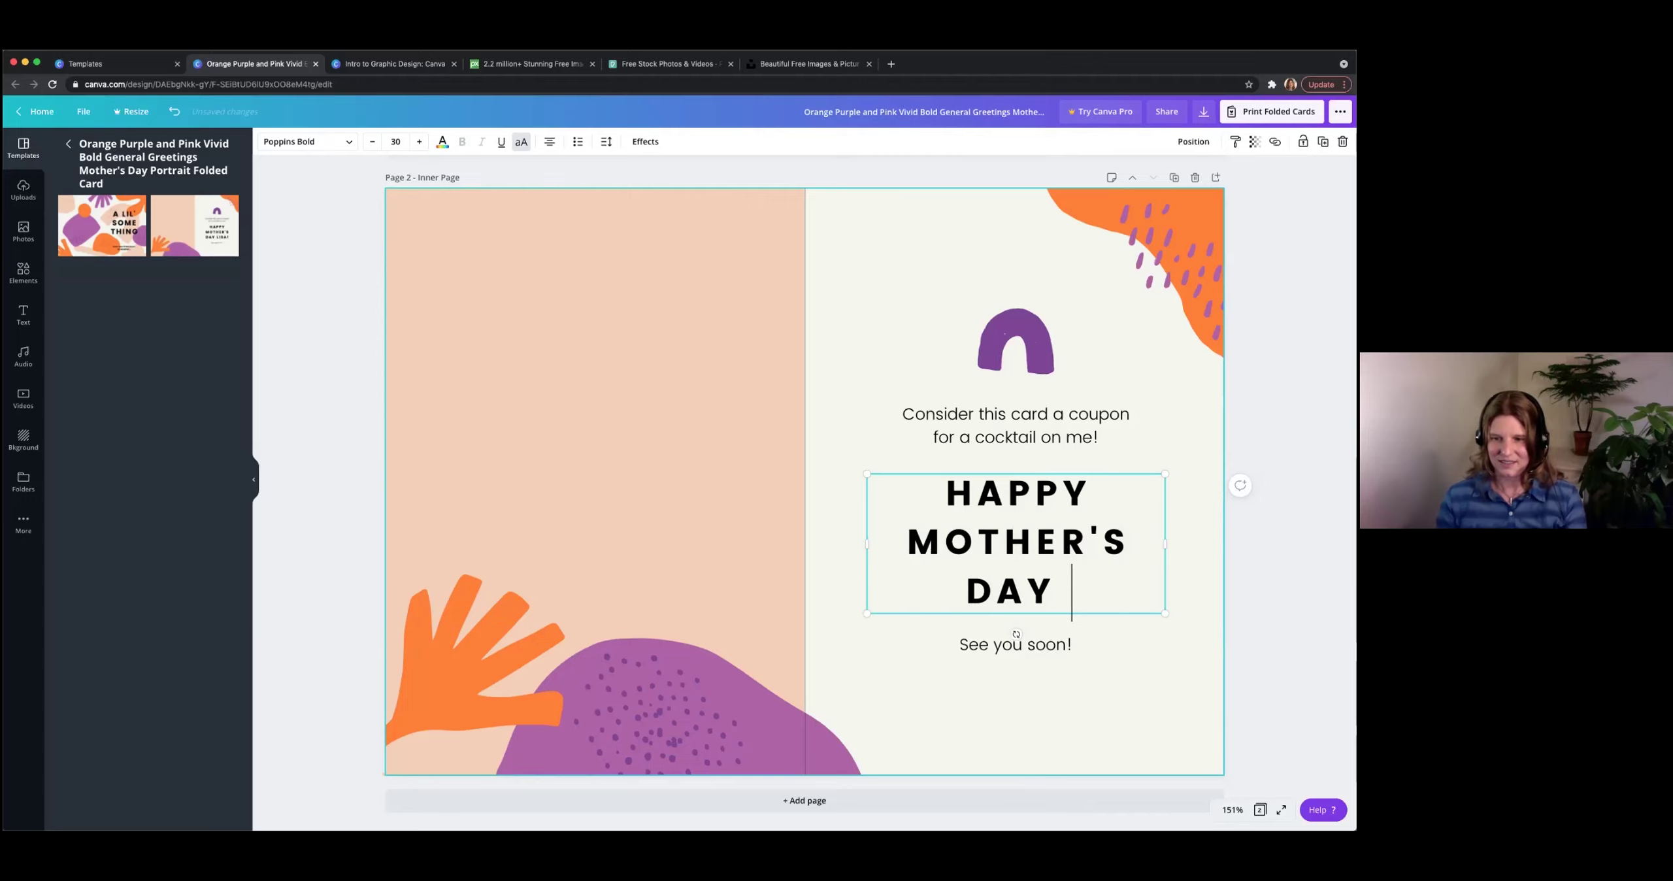
type("HET")
key("BackSpace")
type("ATE")
key("BackSpace")
type("HER")
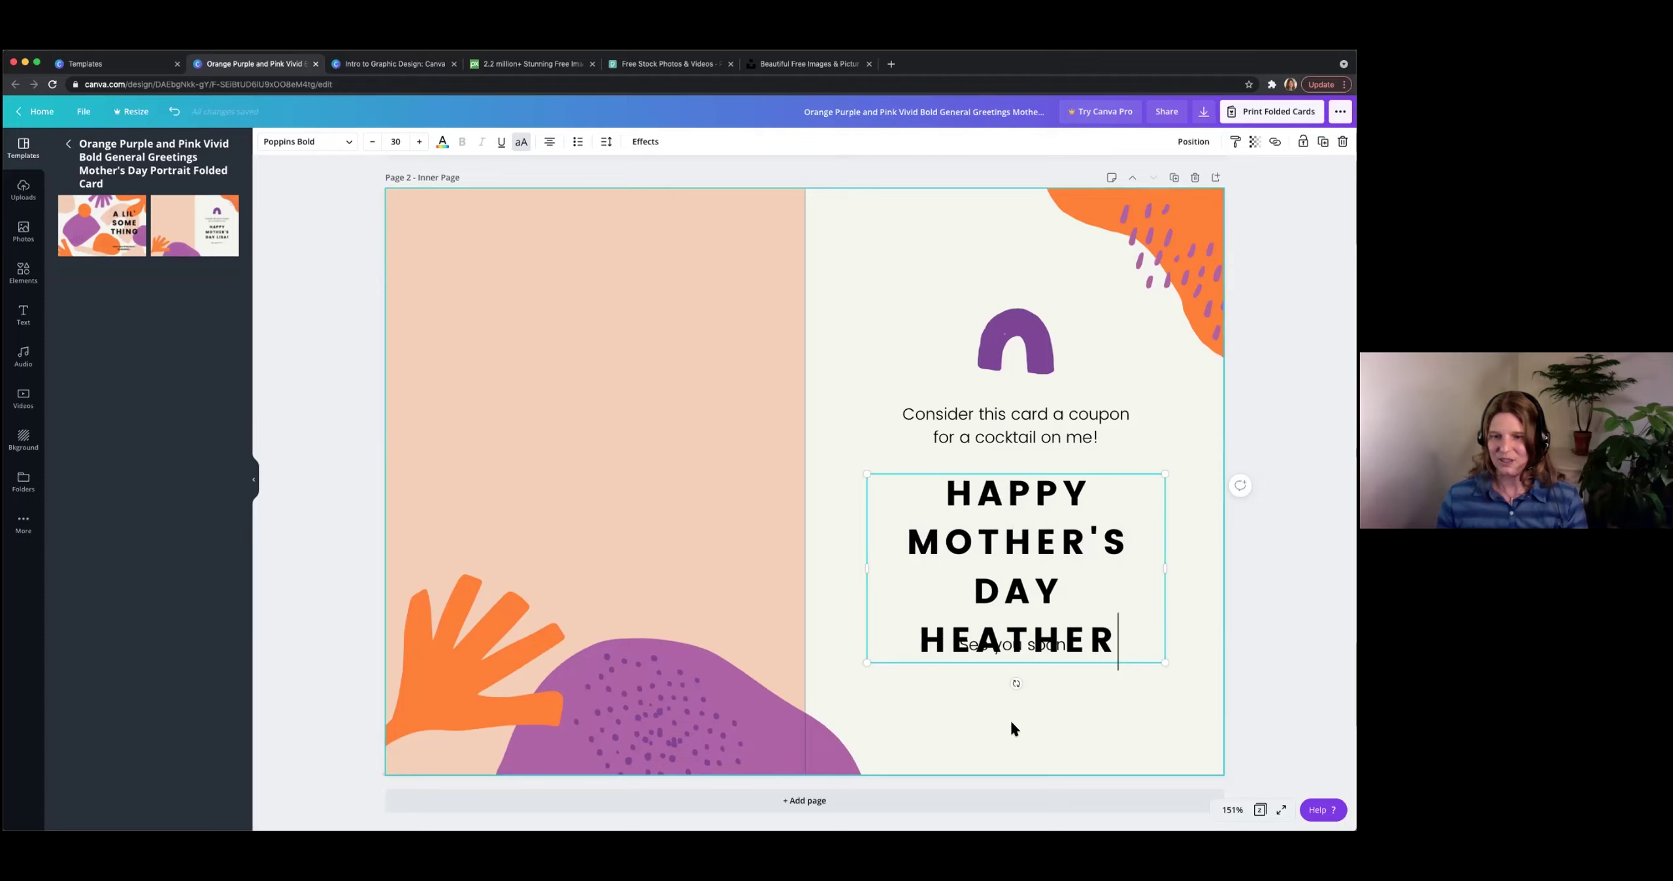
left_click(1036, 744)
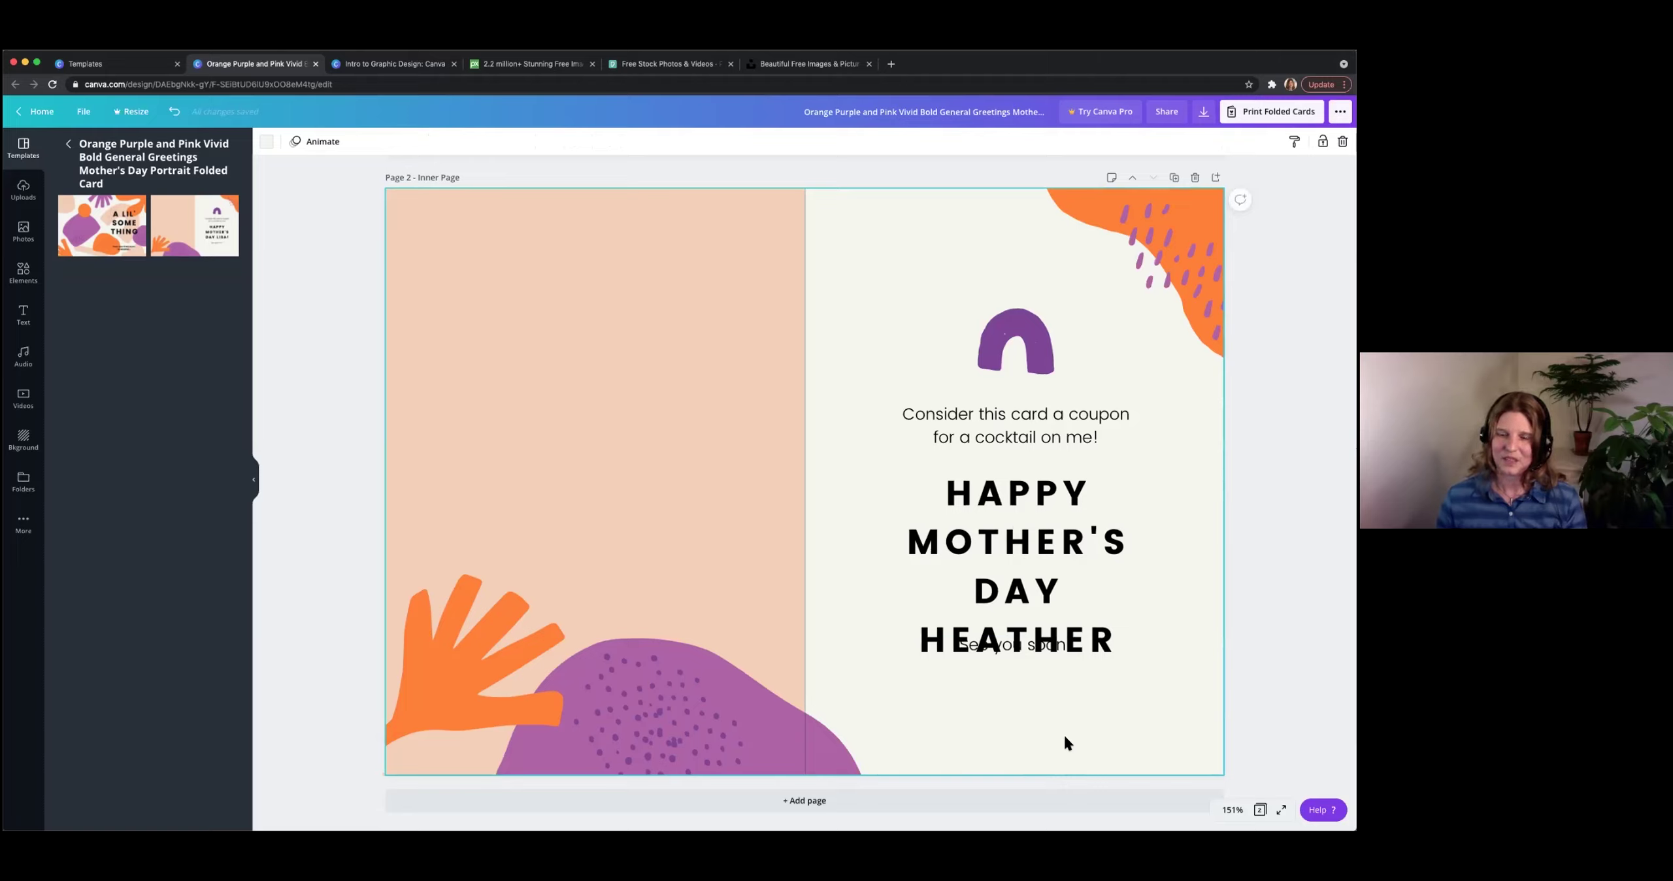
Try to move the "See you soon!" line clear of the heading above it, and undo the attempt.
left_click(1021, 659)
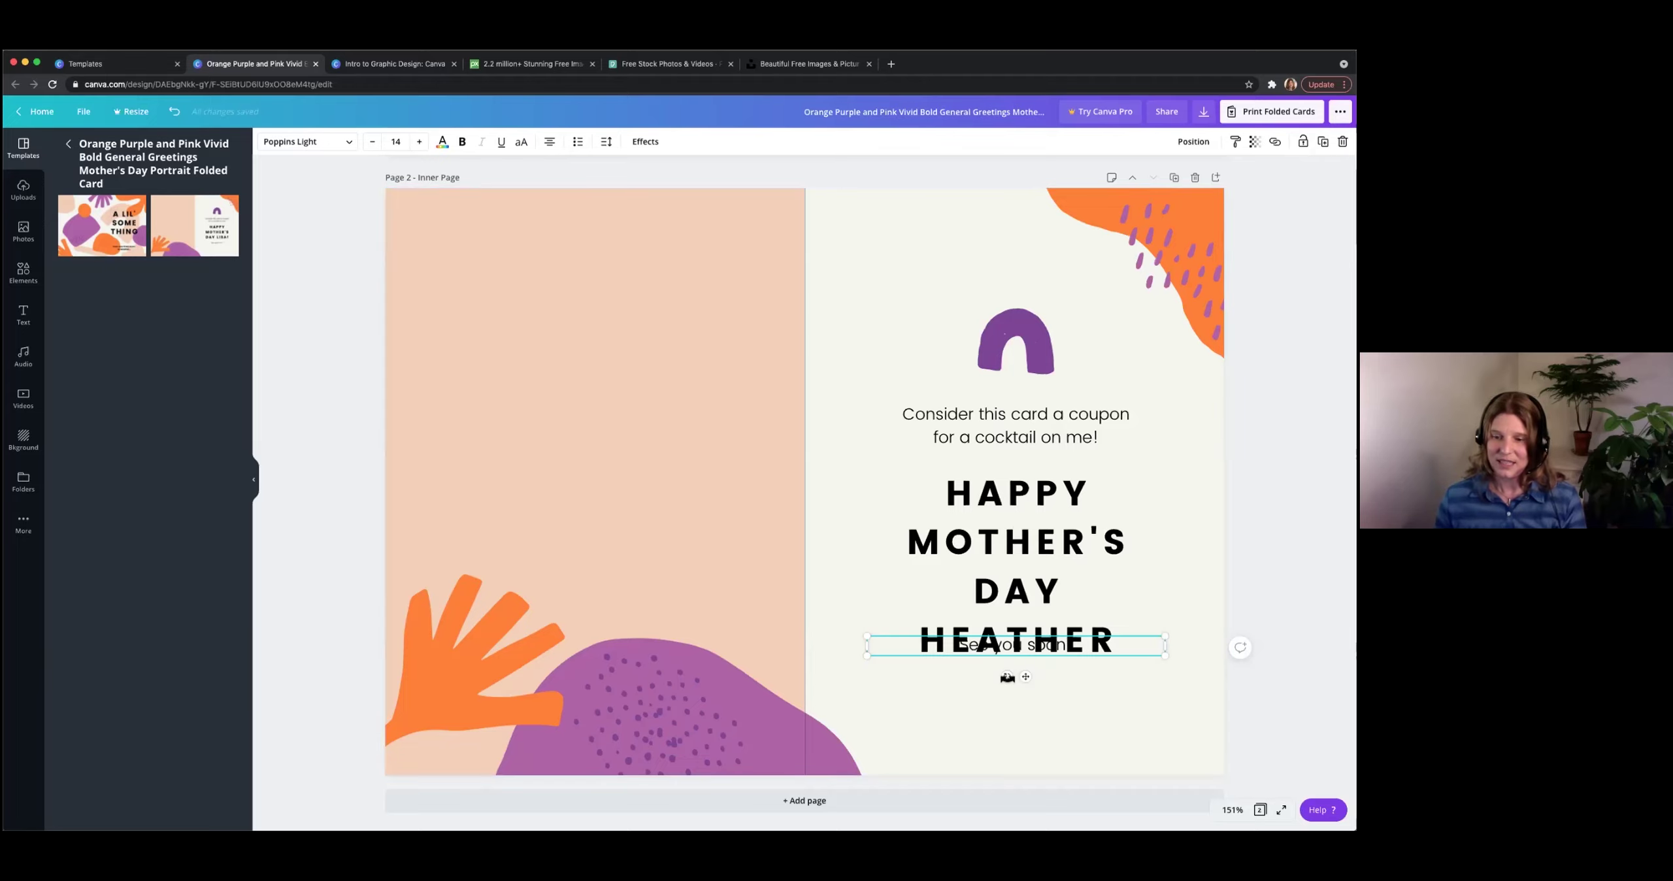
mouse_move(1008, 678)
left_mouse_down()
mouse_move(1045, 664)
mouse_move(1033, 683)
mouse_move(980, 659)
mouse_move(959, 676)
mouse_move(978, 709)
mouse_move(1042, 683)
mouse_move(1016, 703)
left_mouse_up()
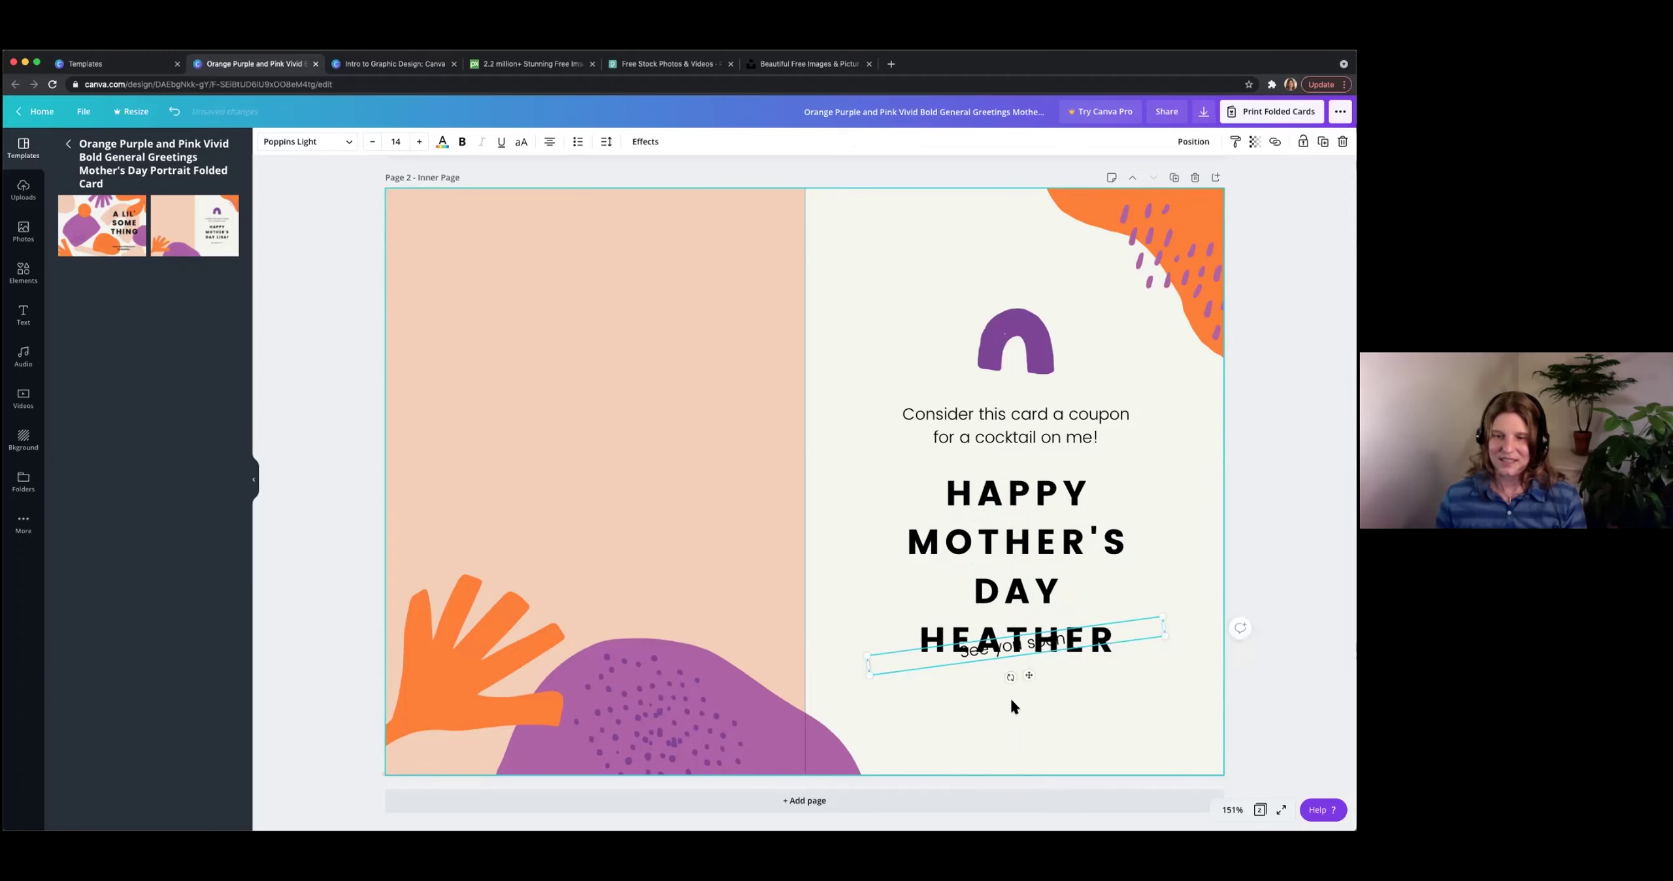
left_click_drag(1010, 677, 1007, 718)
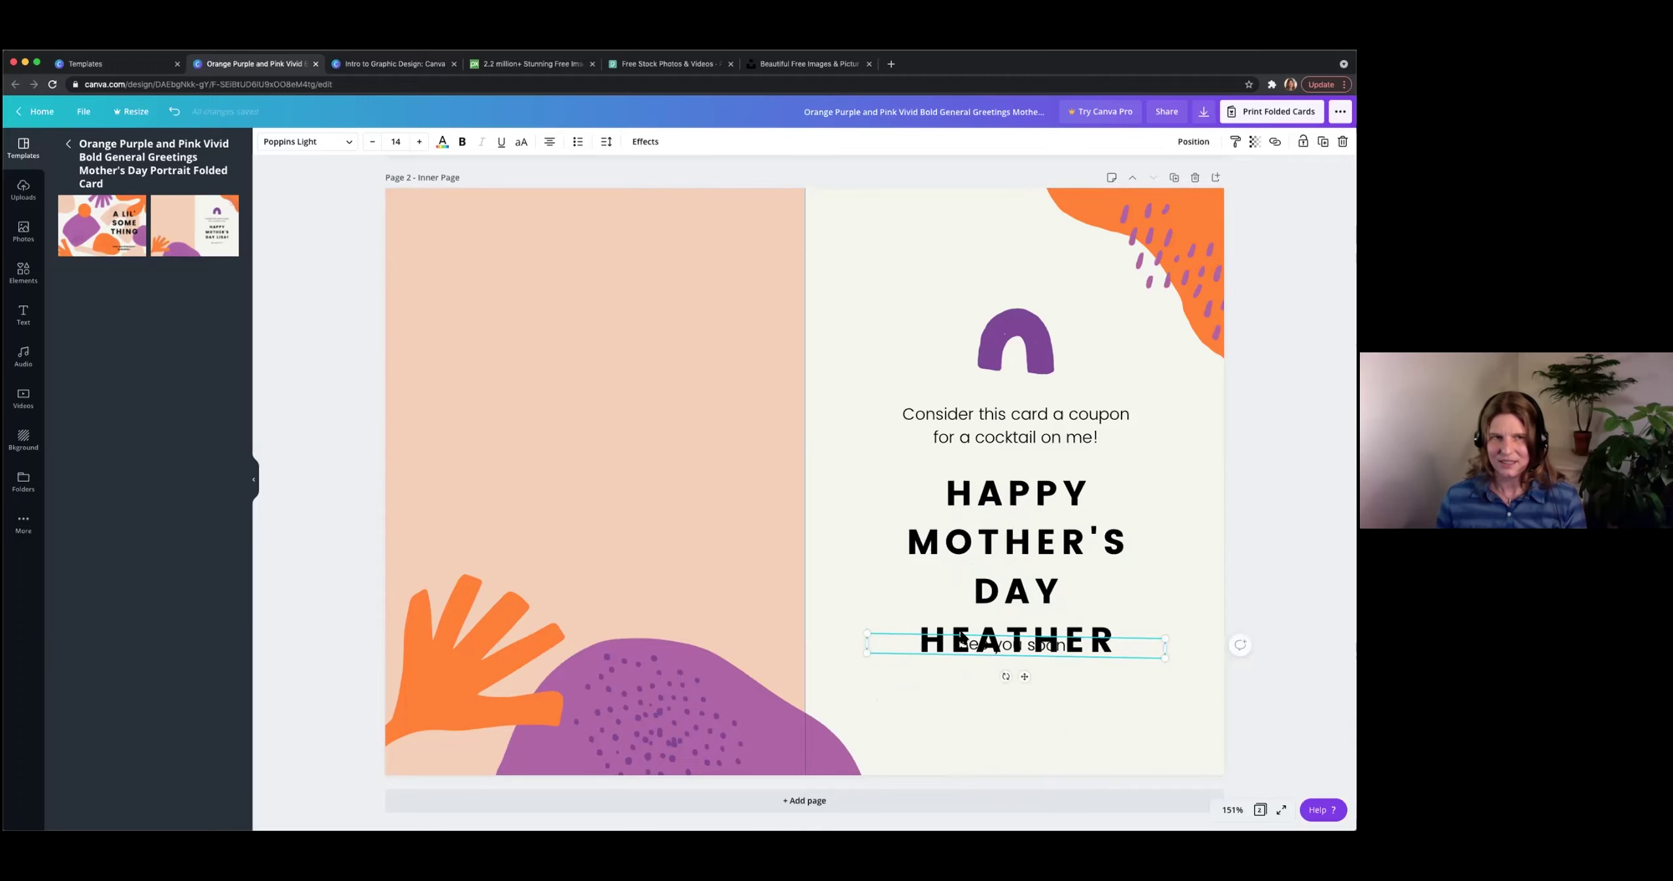
left_click(177, 116)
left_click(175, 112)
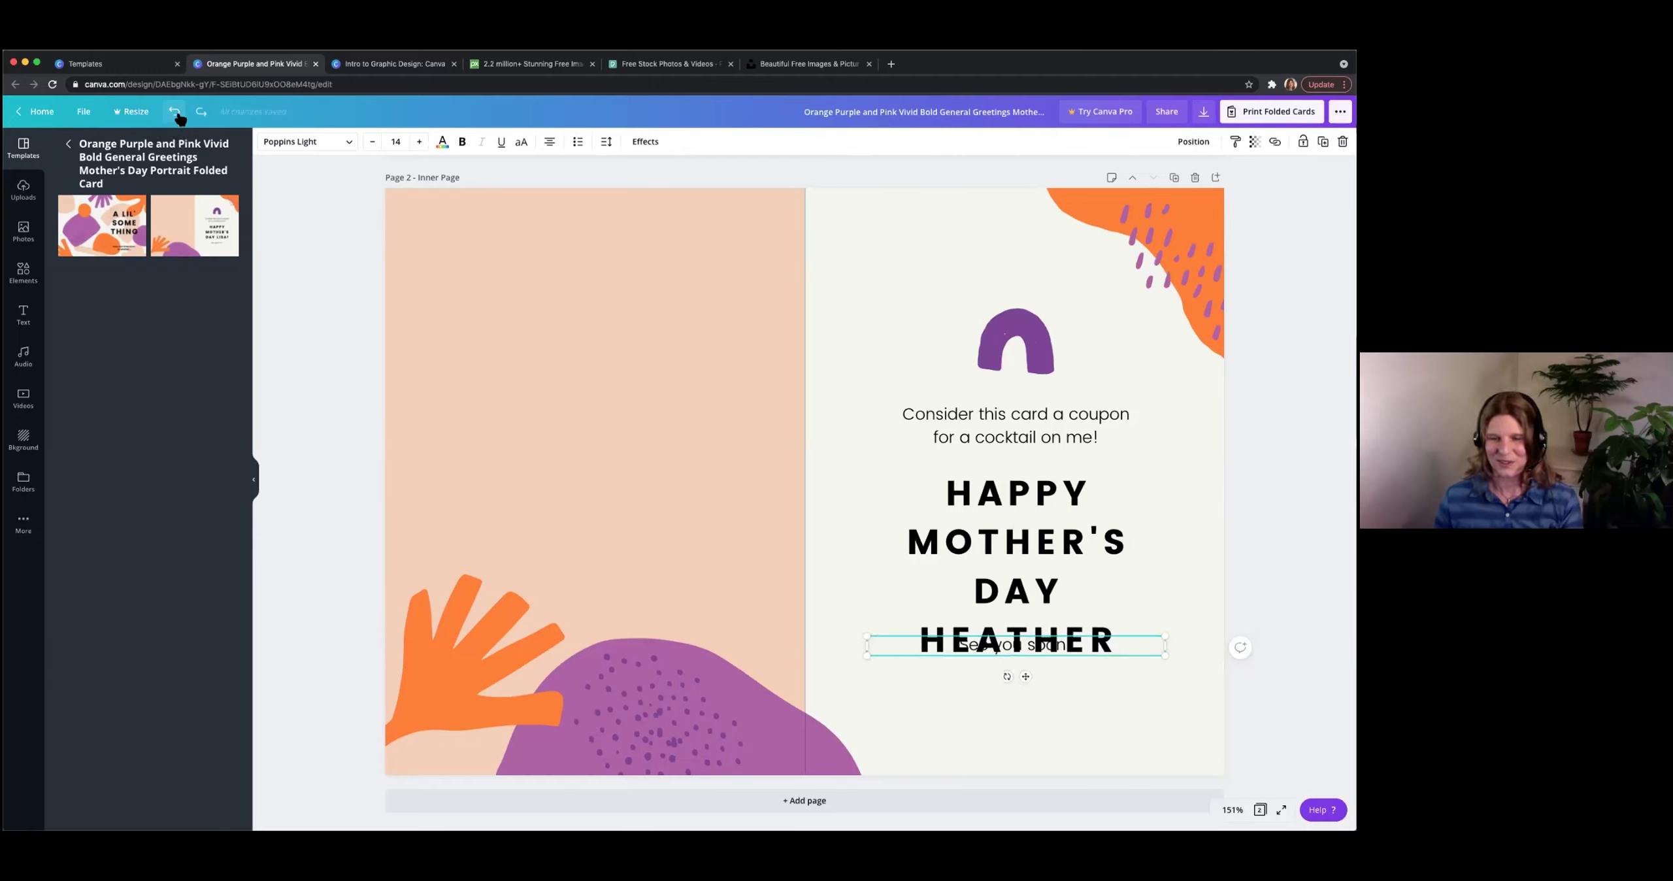
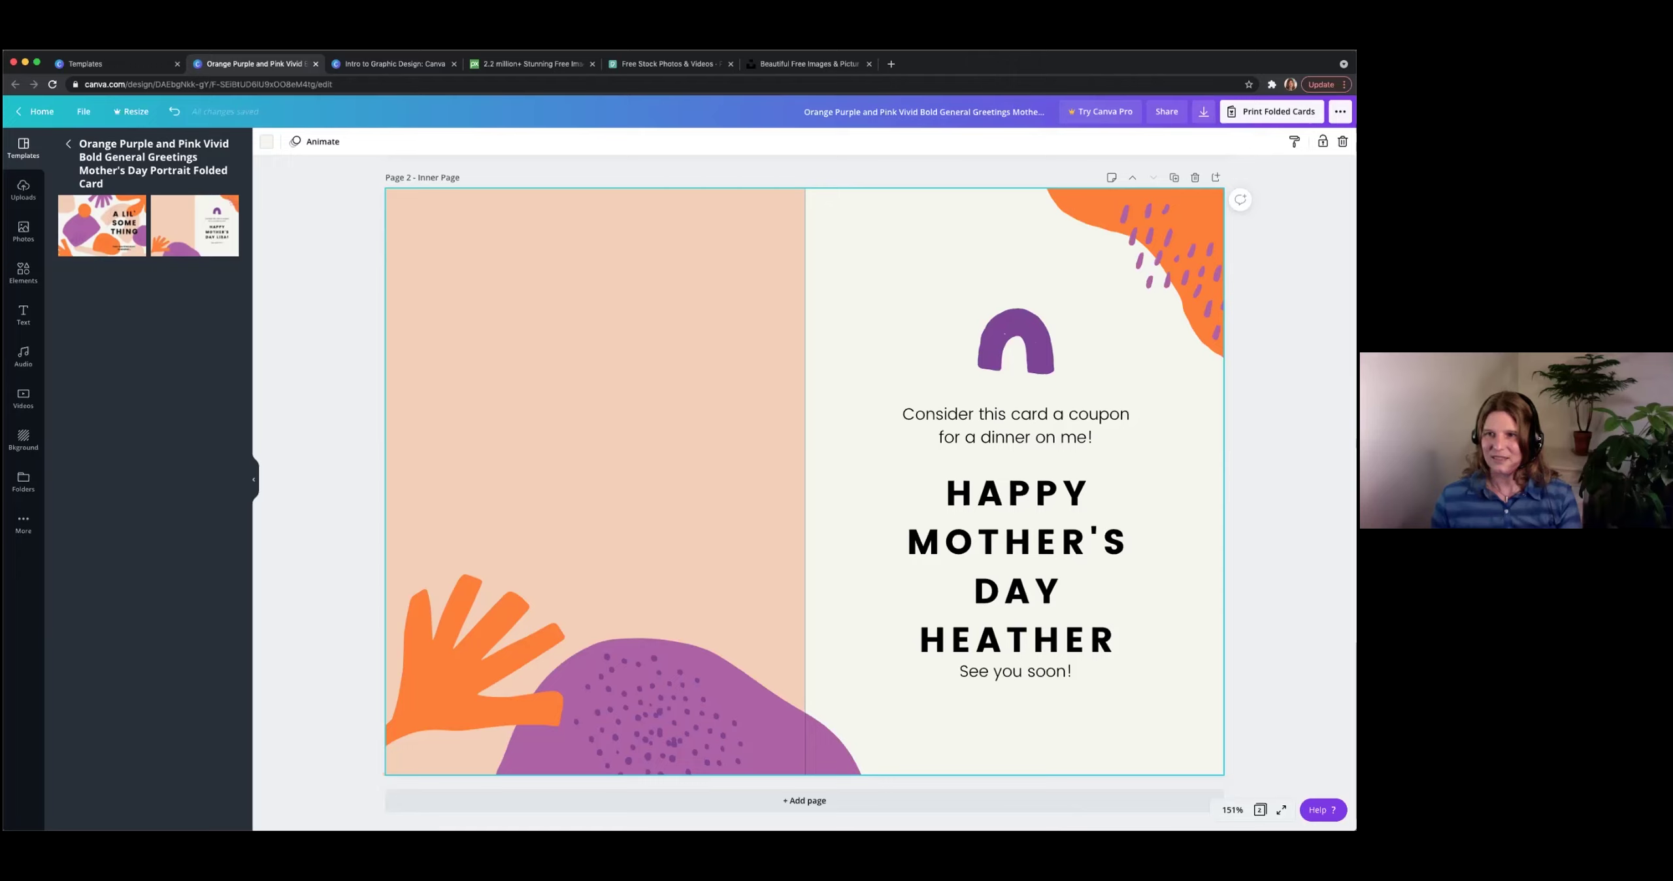
Download all pages of the card as PDF Print without crop marks and bleed, and dismiss the referral offer.
left_click(1204, 111)
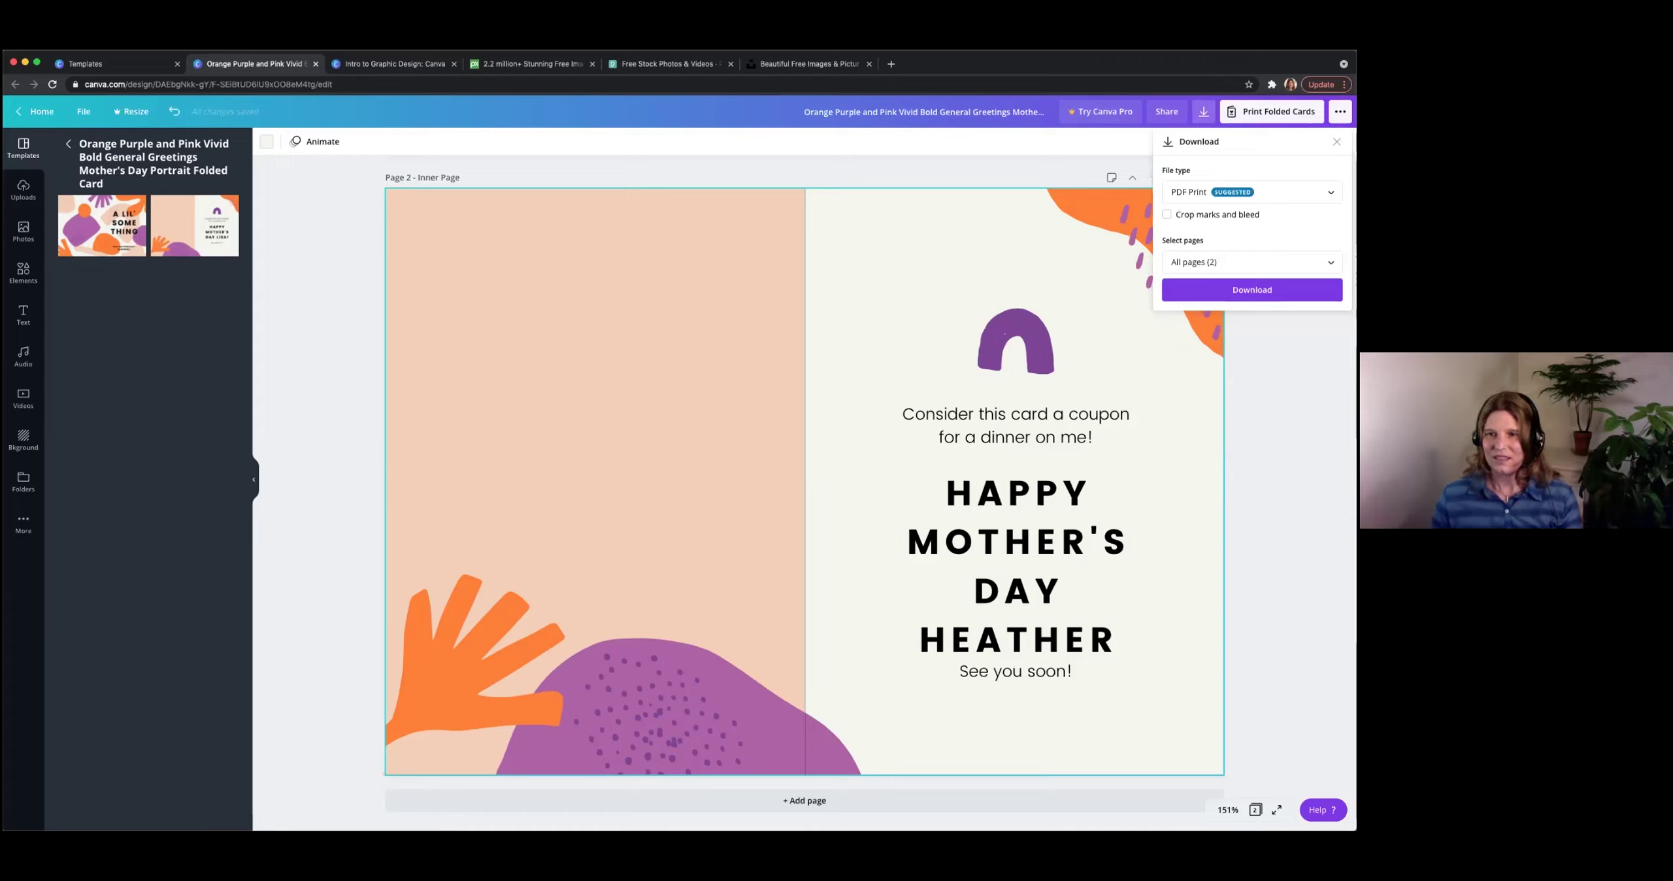
left_click(1167, 215)
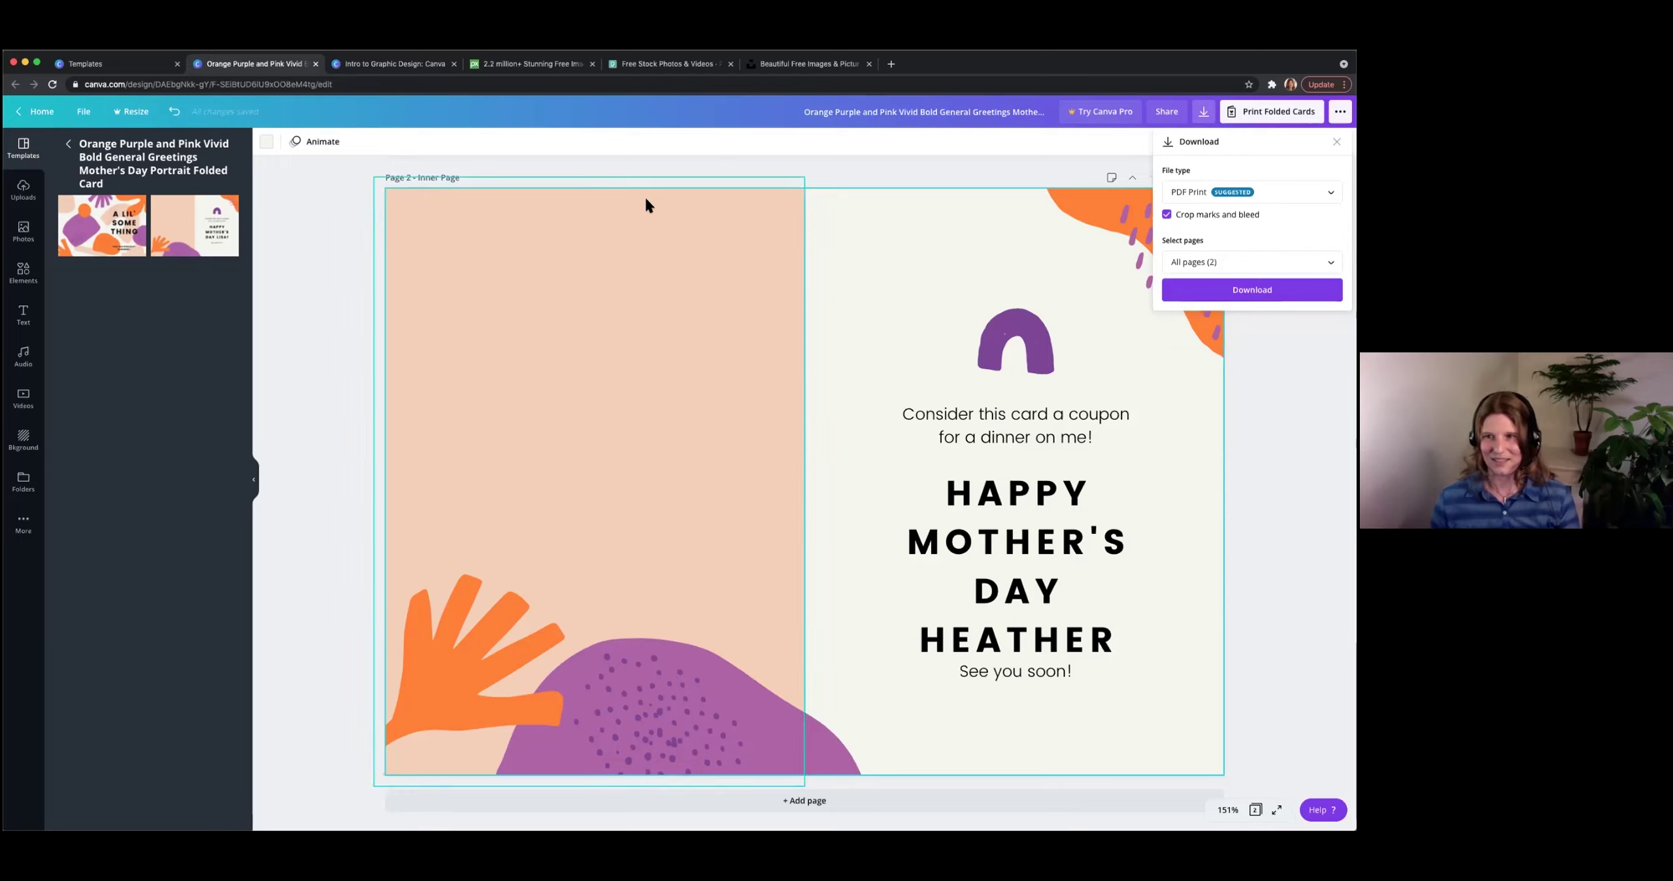
left_click(1167, 215)
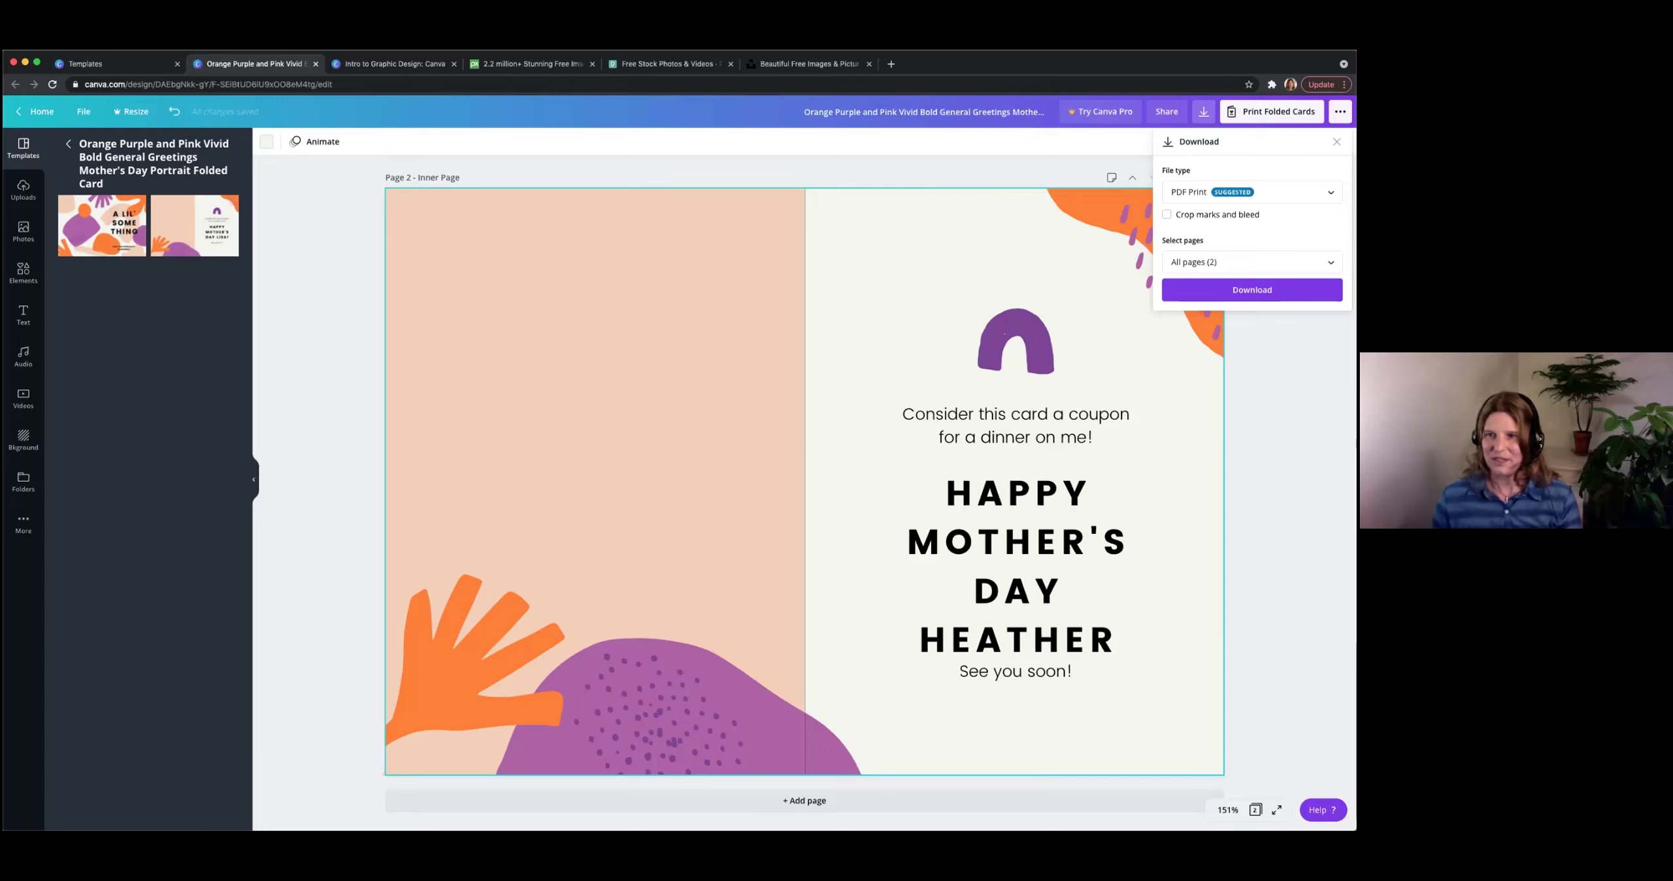
left_click(1252, 290)
left_click(993, 162)
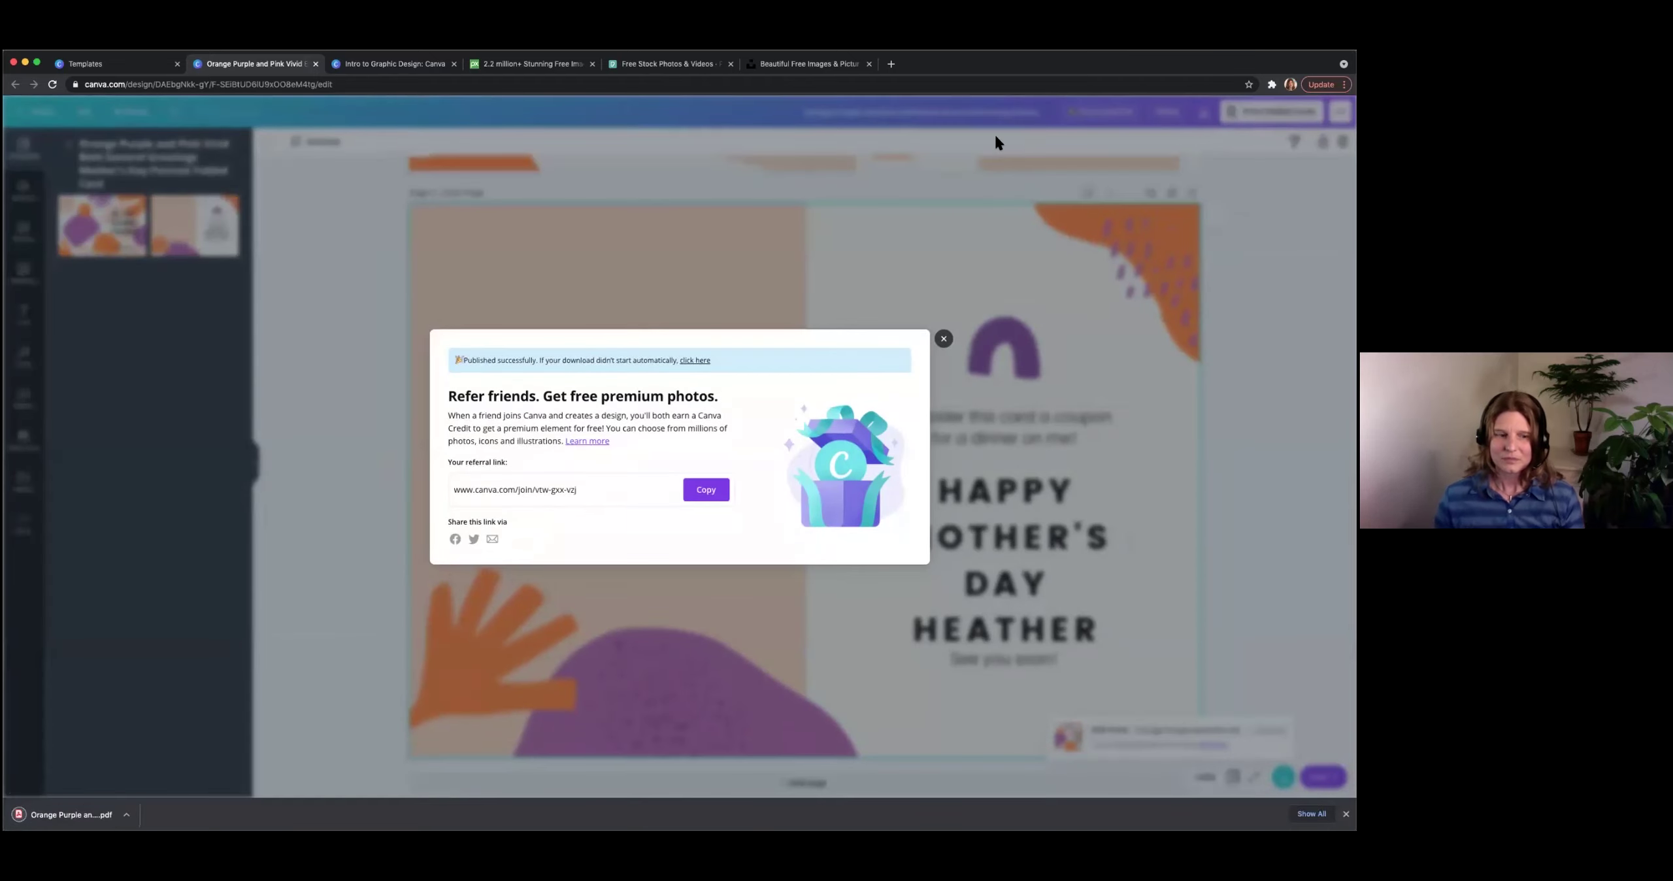
left_click(944, 338)
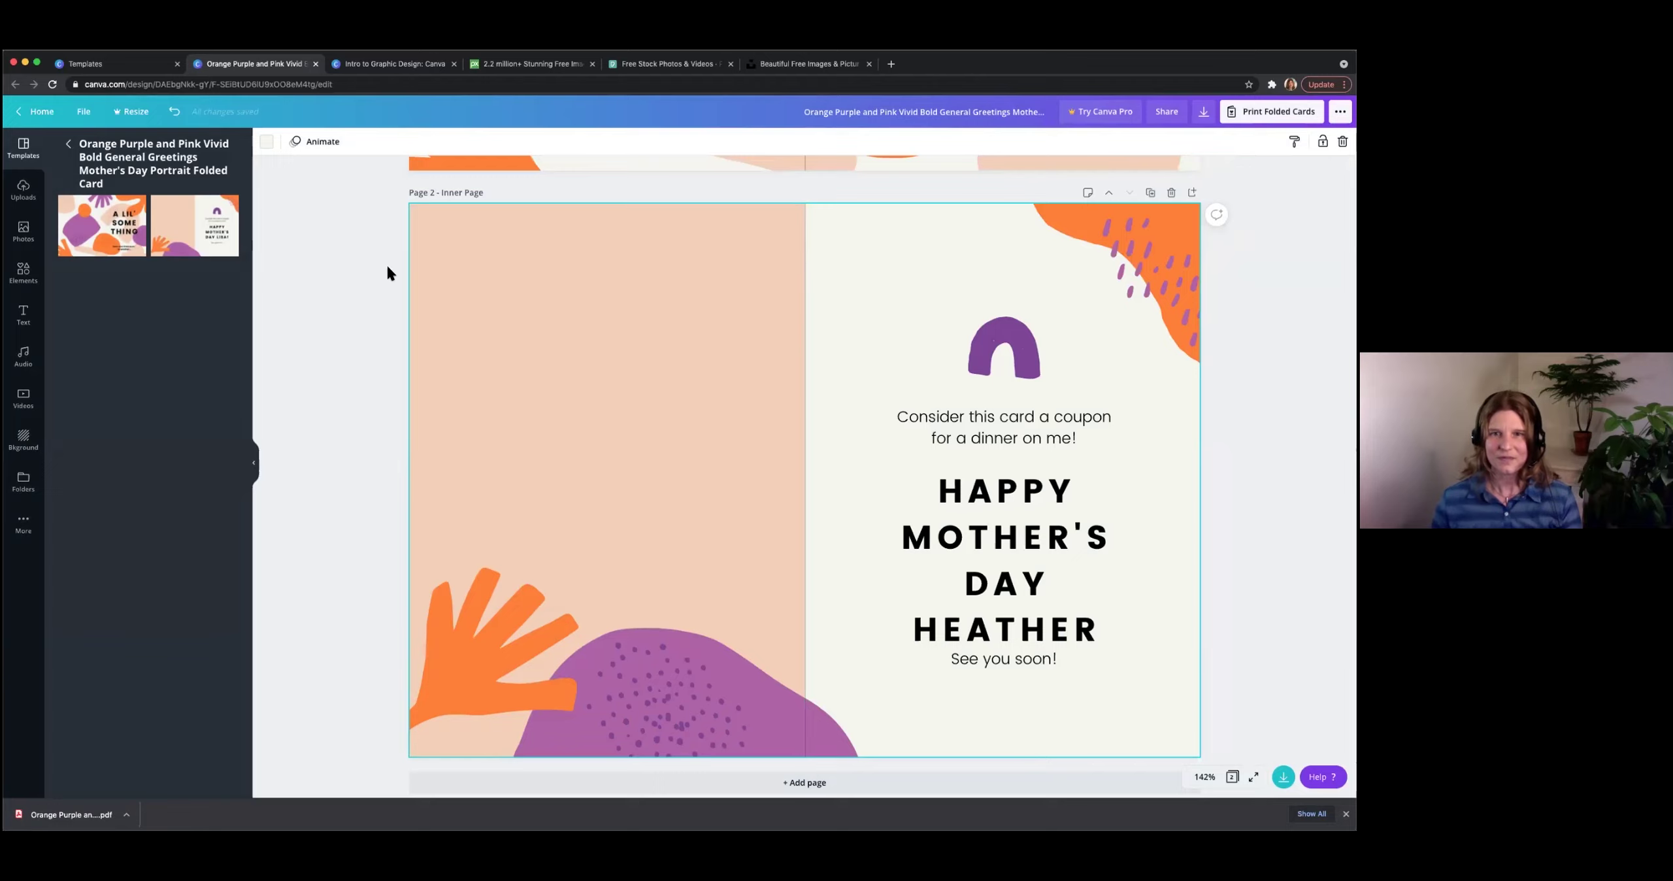
Leave the card for the home page and start a new Instagram Post design.
scroll(353, 305, "up", 1)
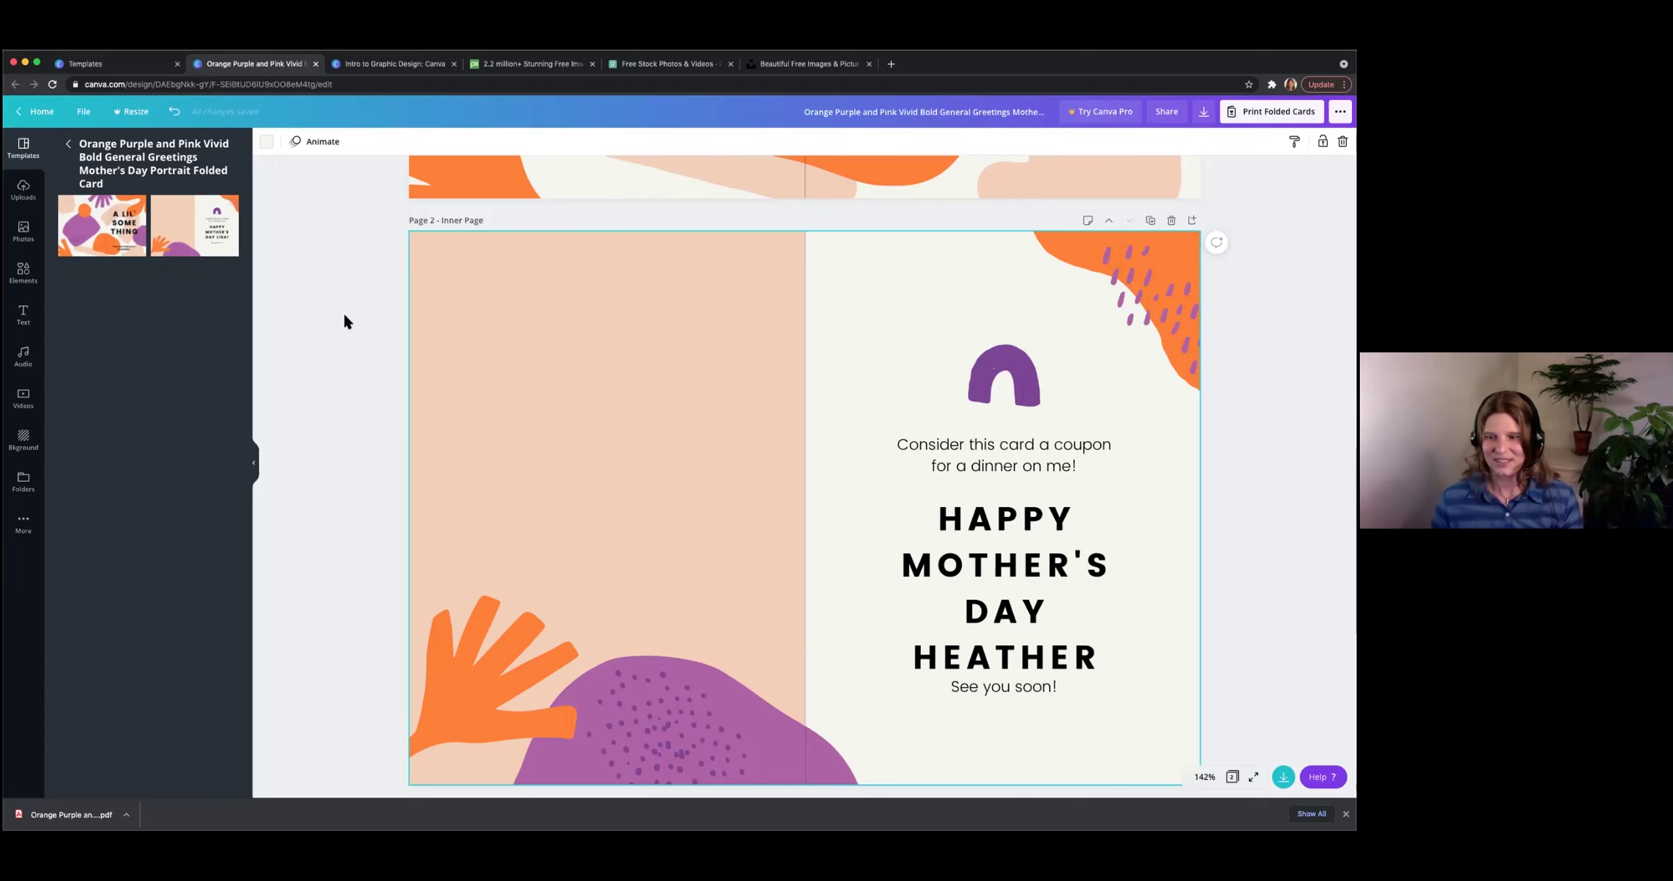
scroll(341, 318, "up", 3)
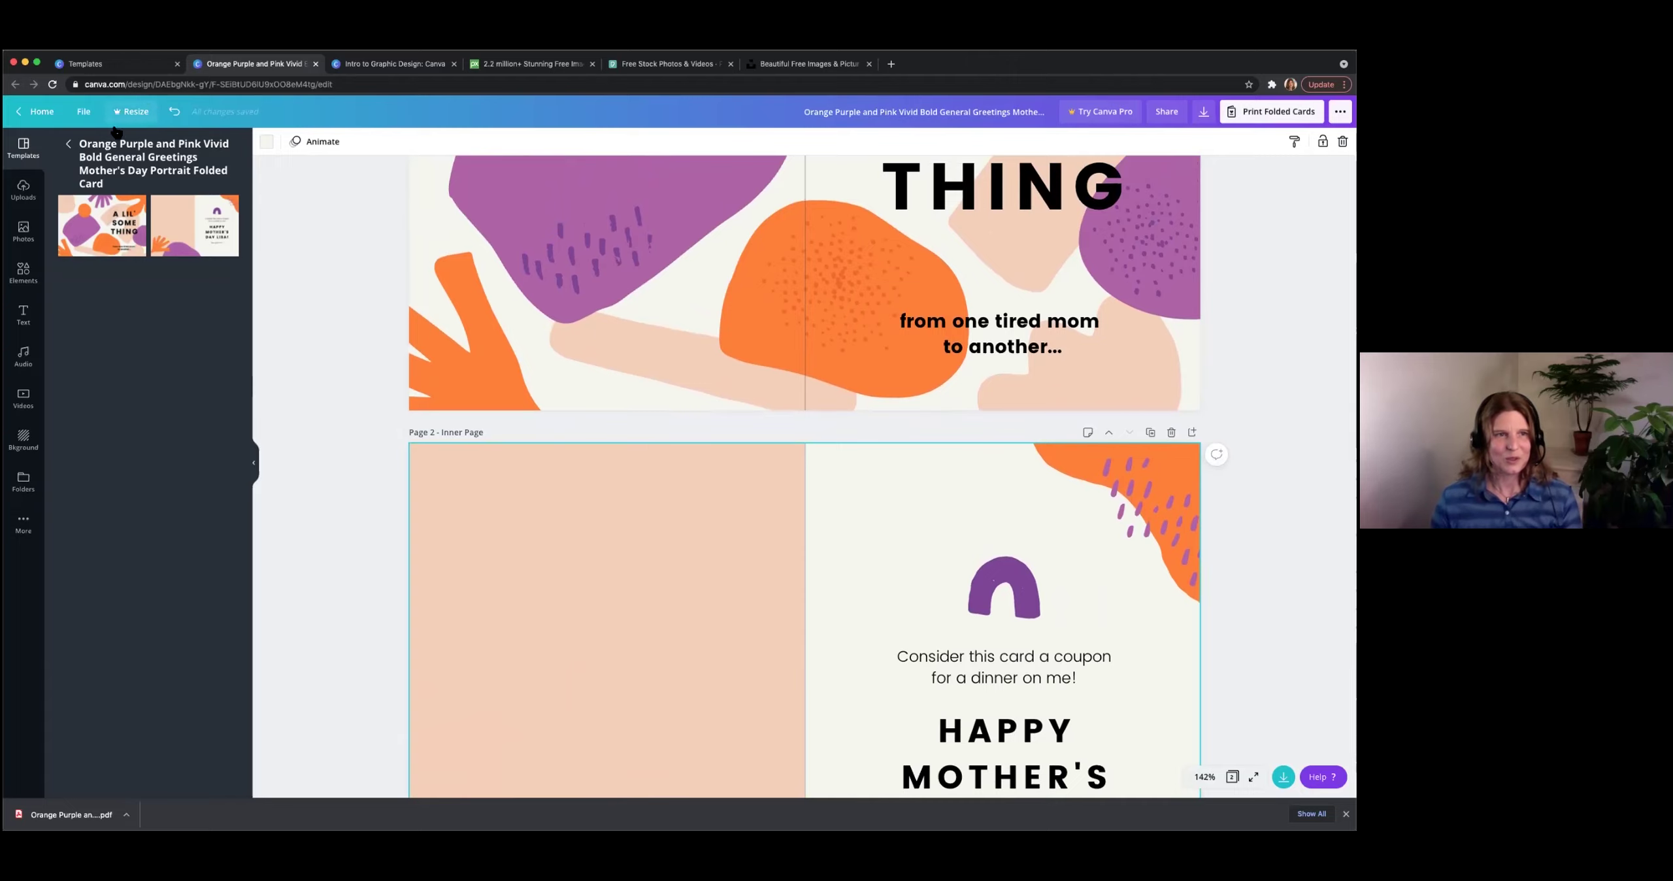
left_click(42, 111)
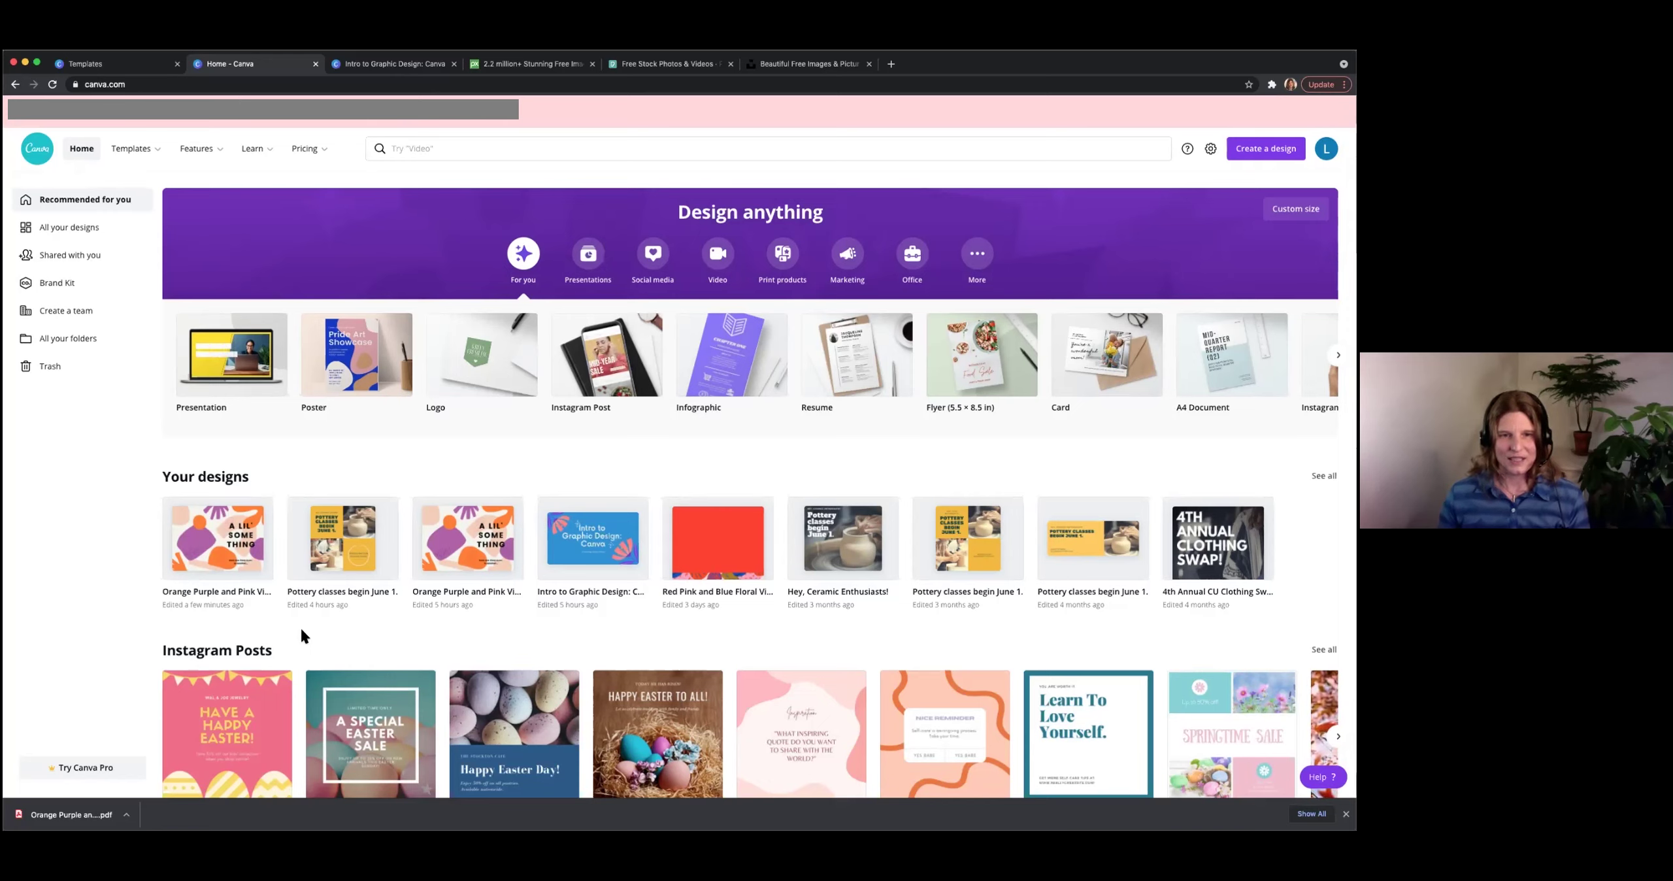
left_click(611, 375)
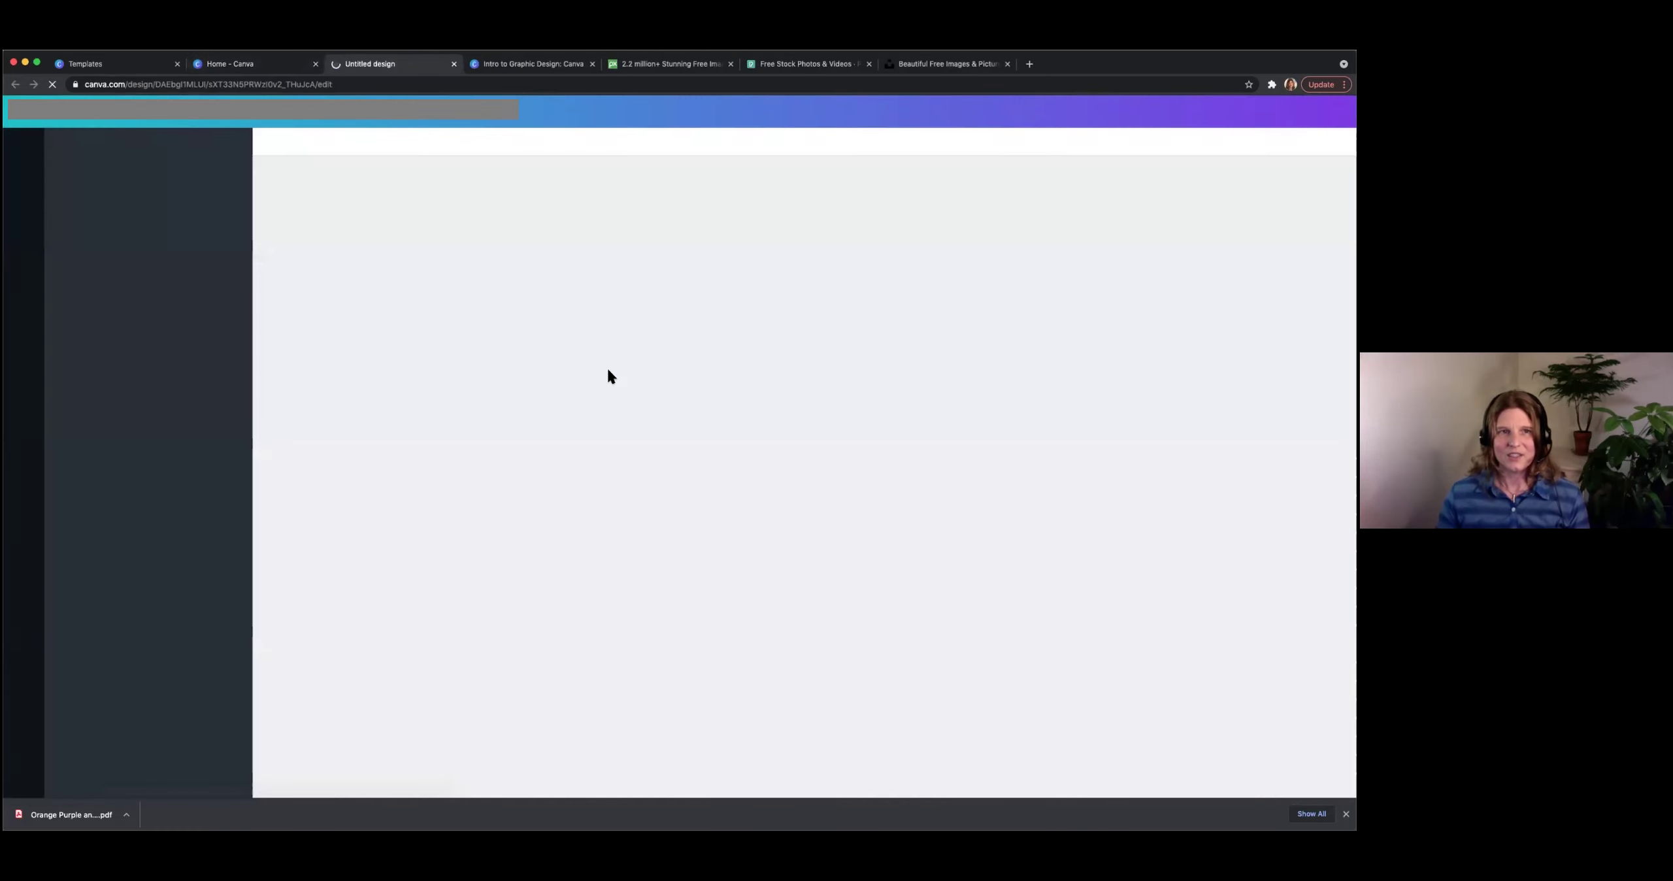
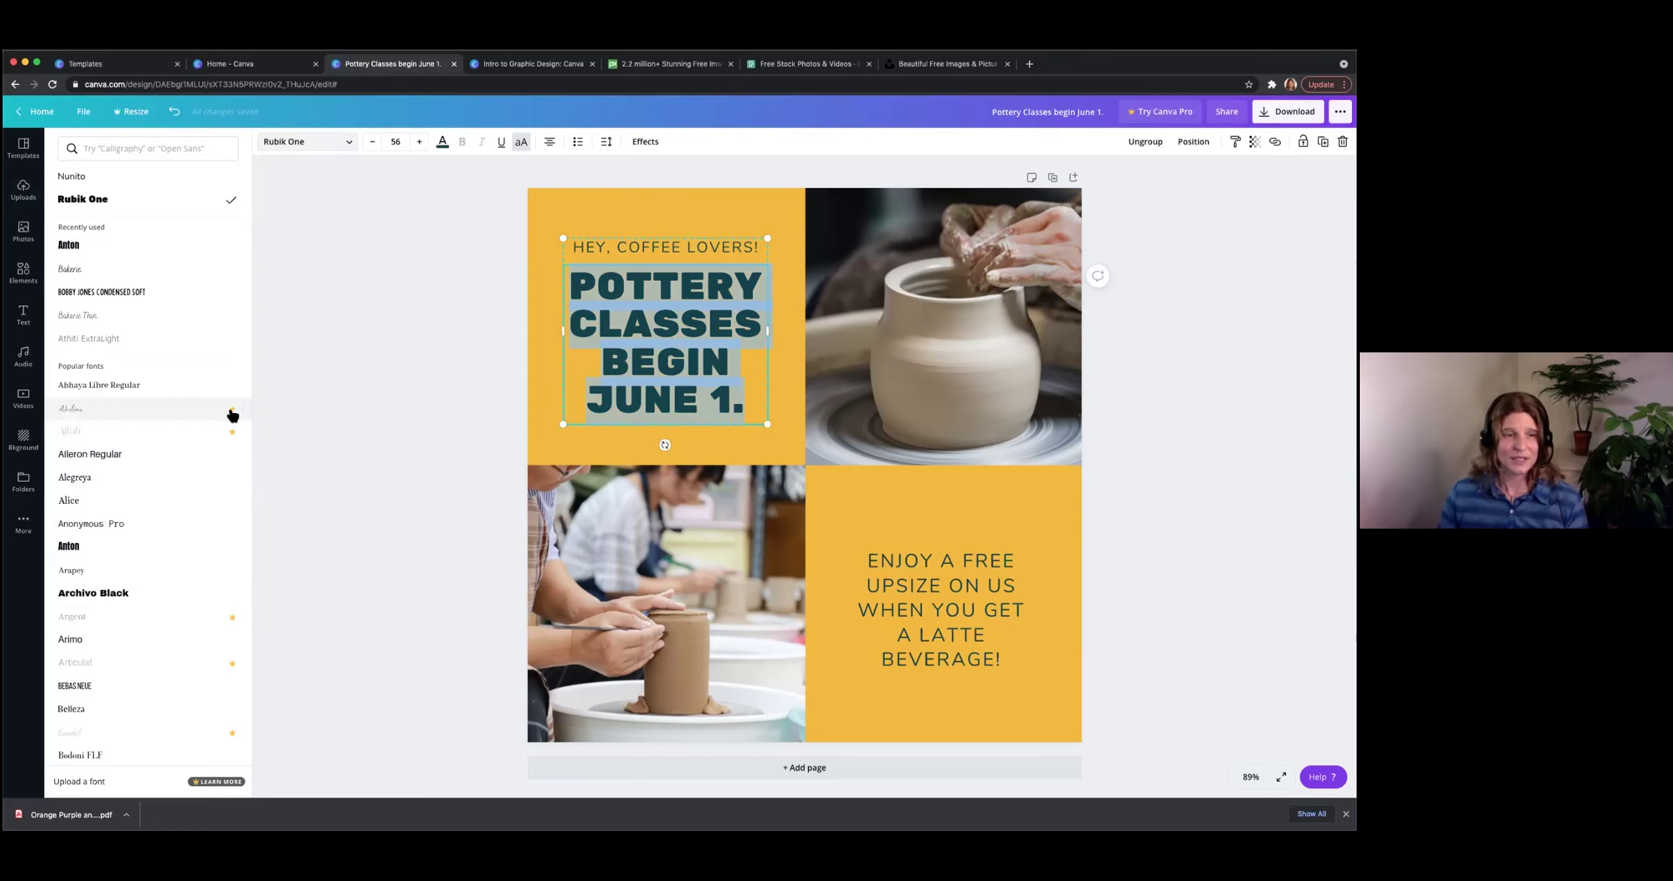
Try the Anton font on the "POTTERY CLASSES BEGIN JUNE 1." heading and undo the font change.
left_click(125, 546)
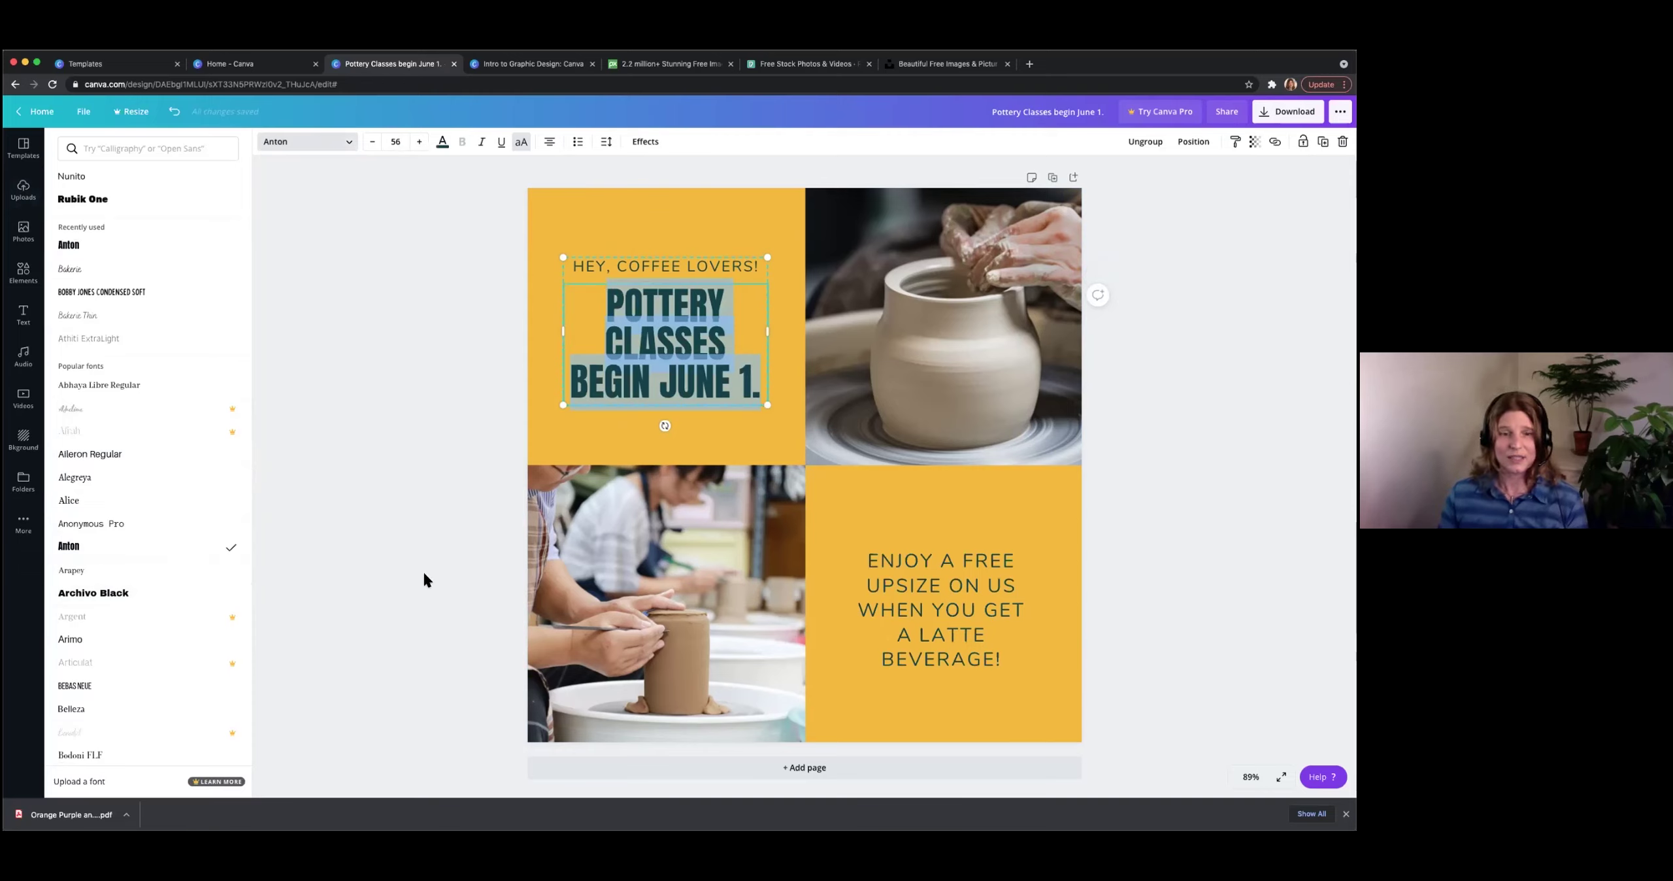
key("Escape")
left_click(449, 569)
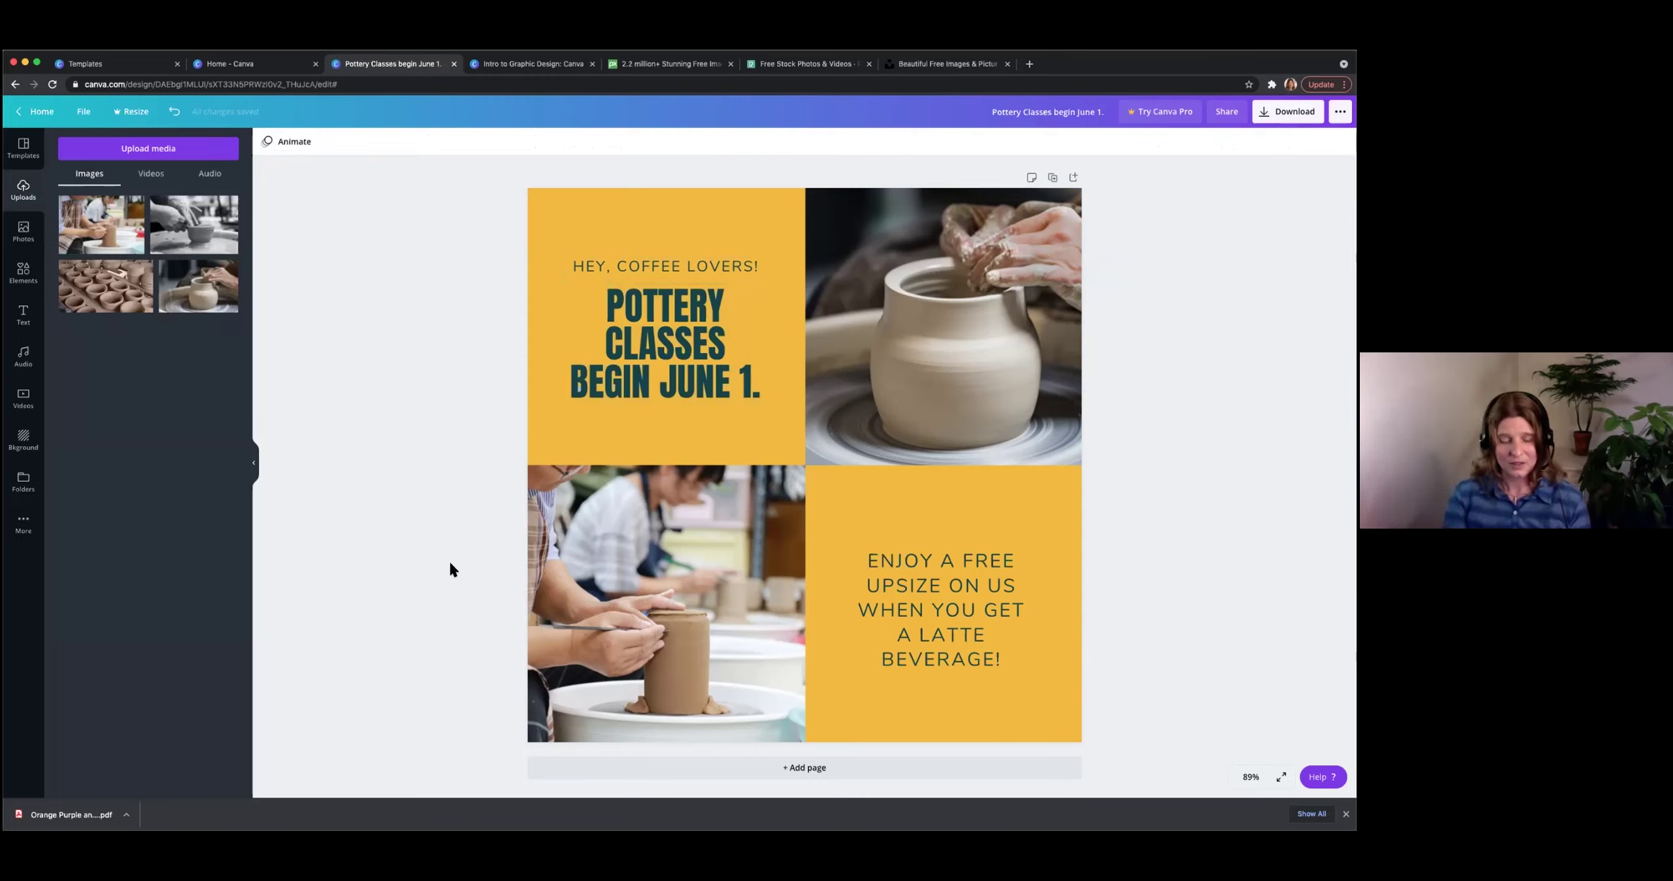
key("super+z")
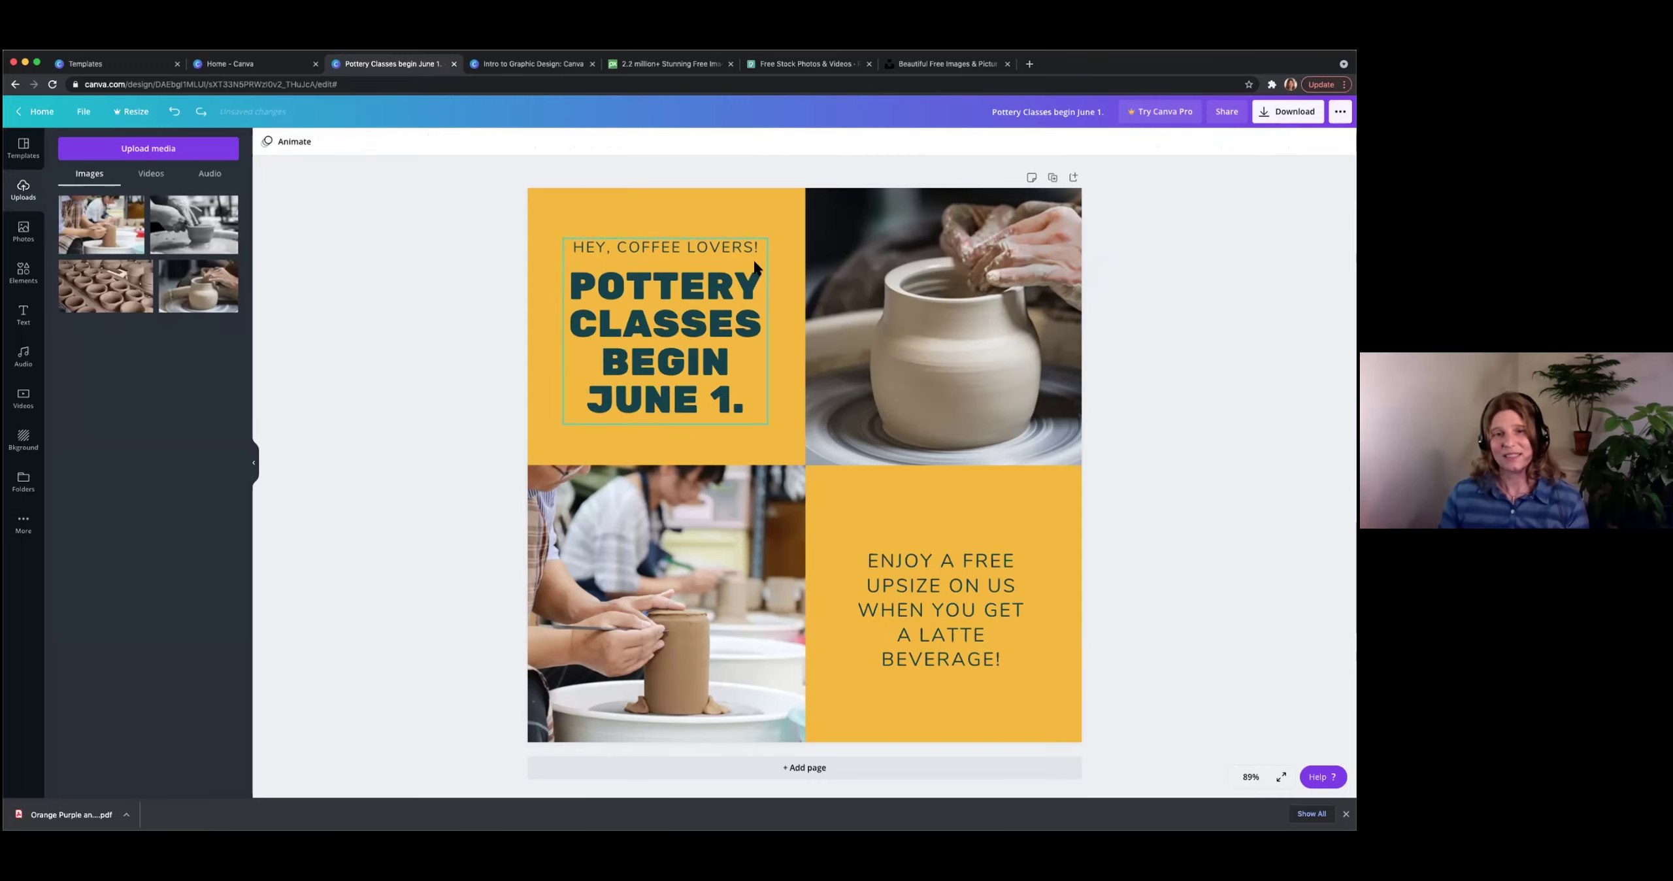
Change the line above the heading to "HEY, CERAMIC LOVERS!" and set its font size to 21.
left_click(729, 241)
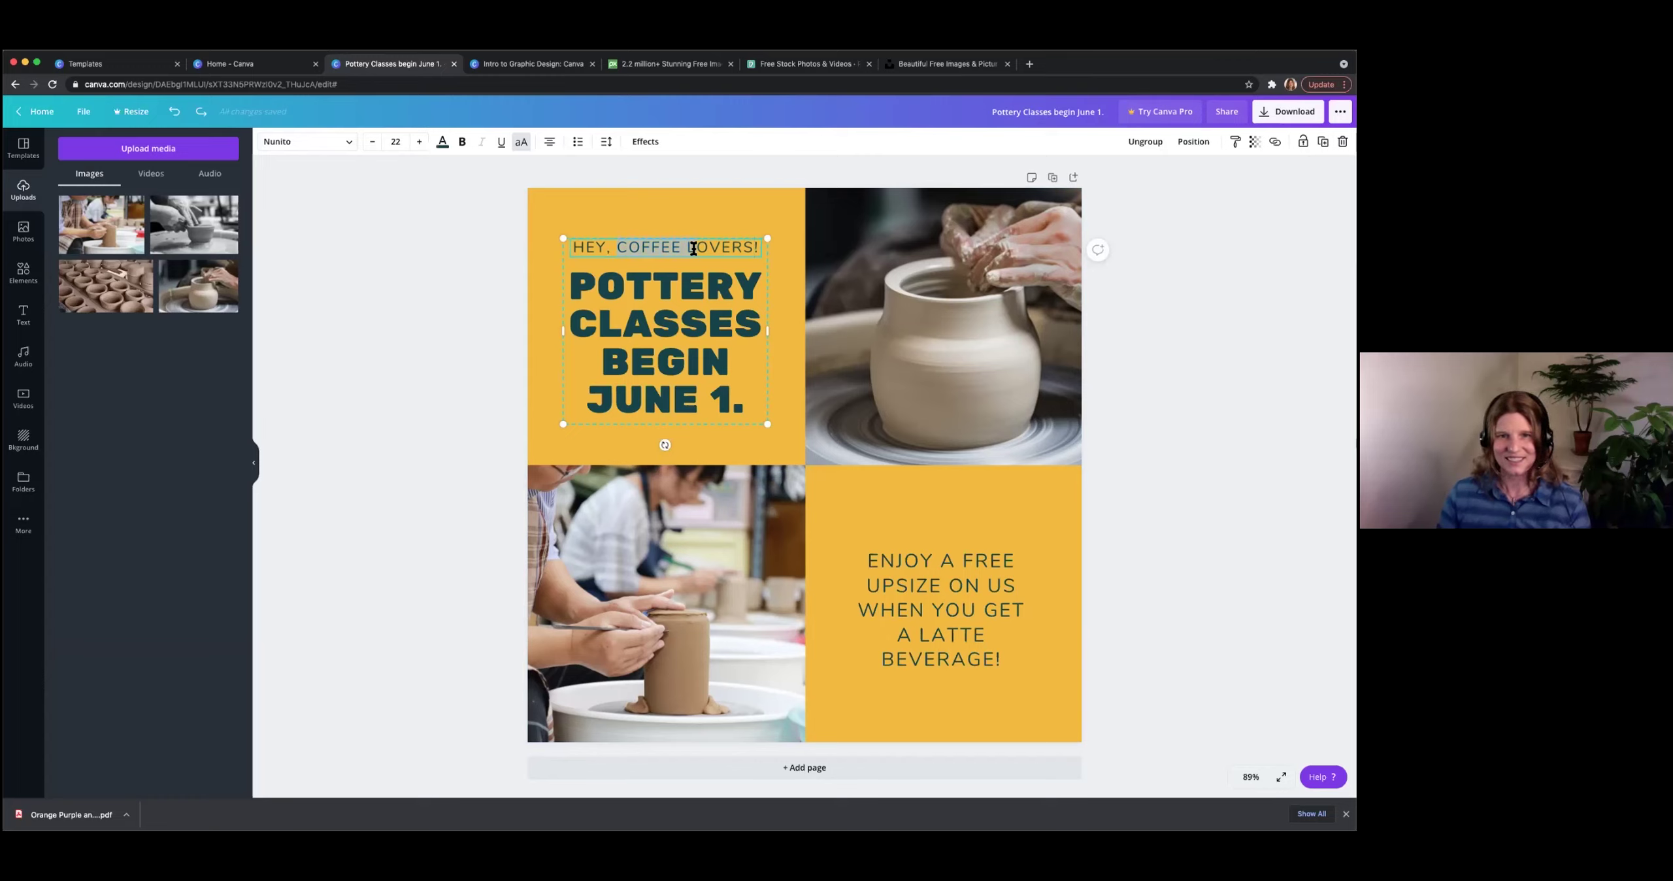
type("CERAMIC LOVERS")
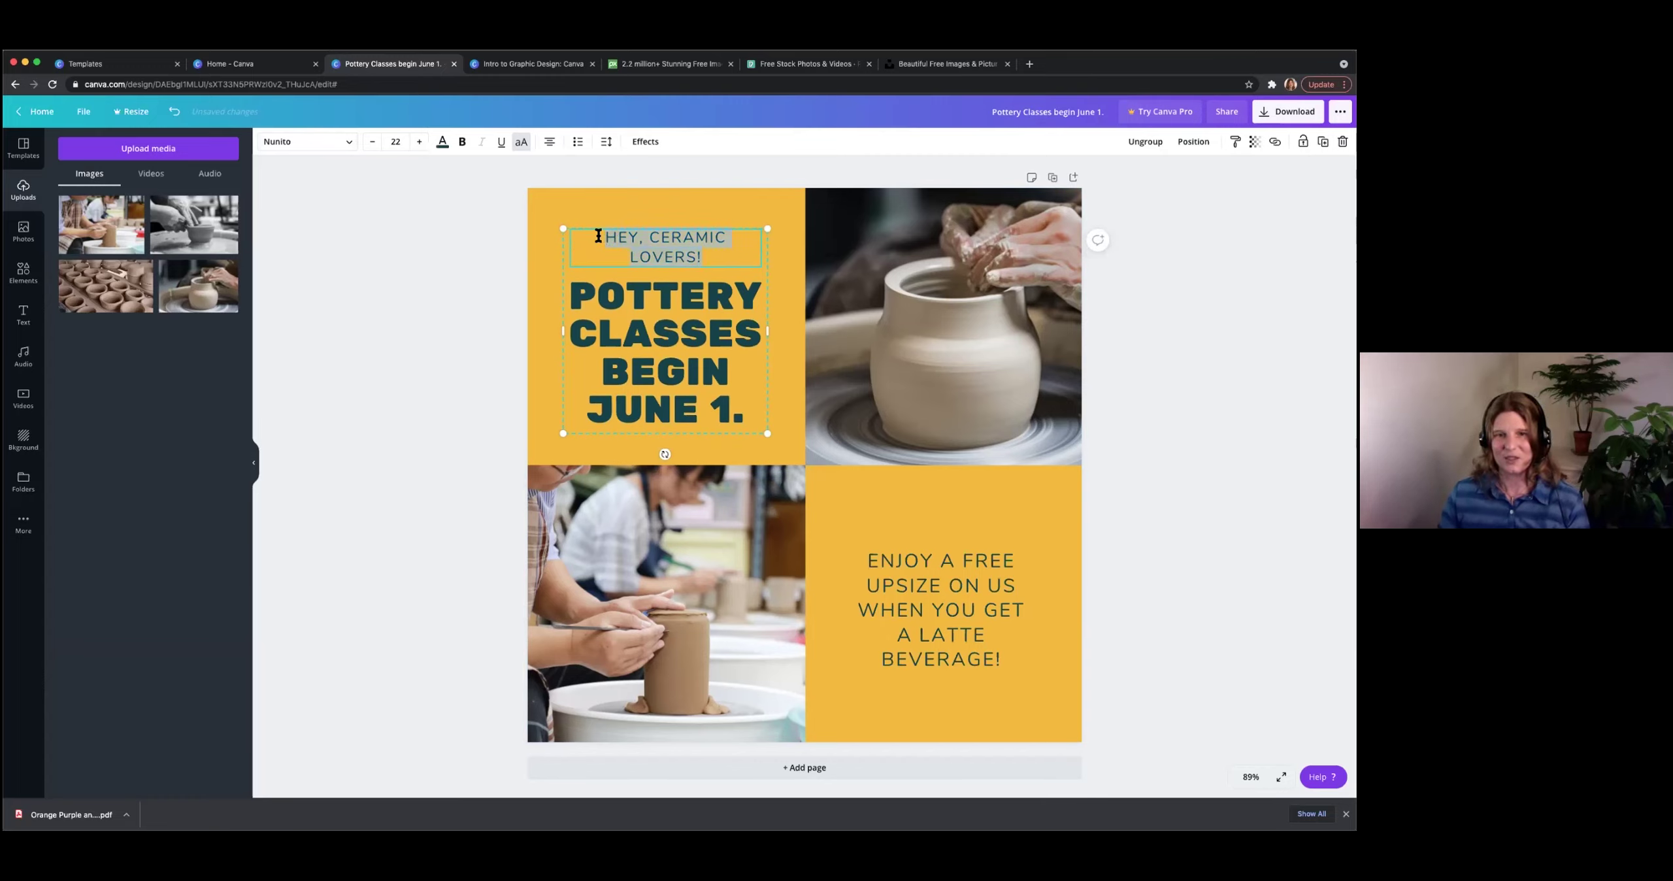
left_click(398, 142)
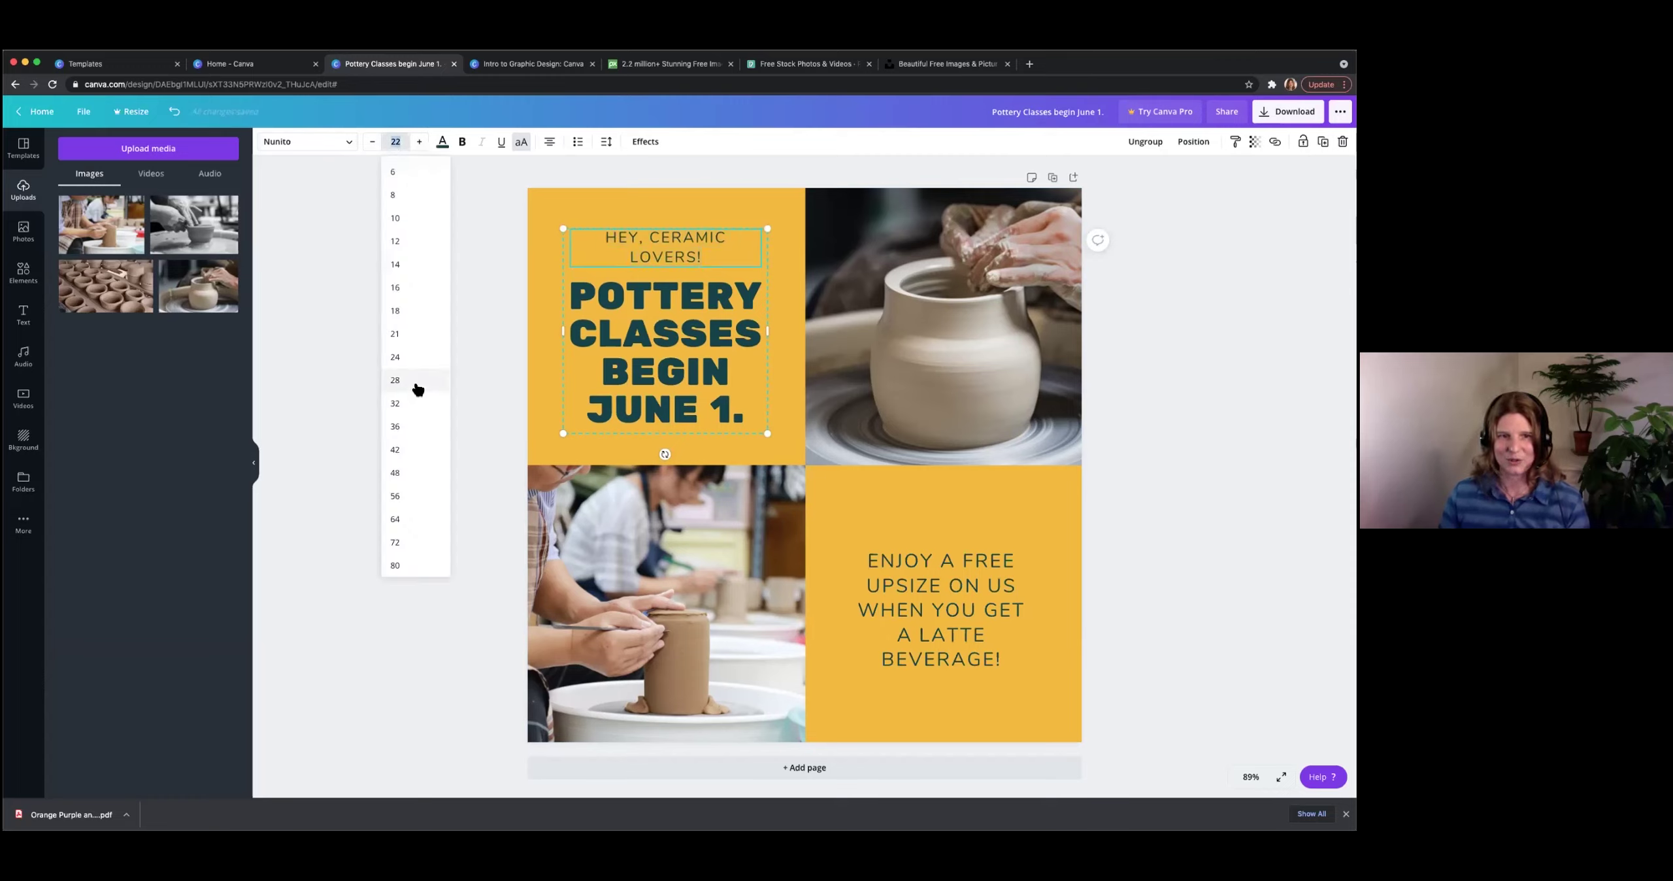
left_click(410, 333)
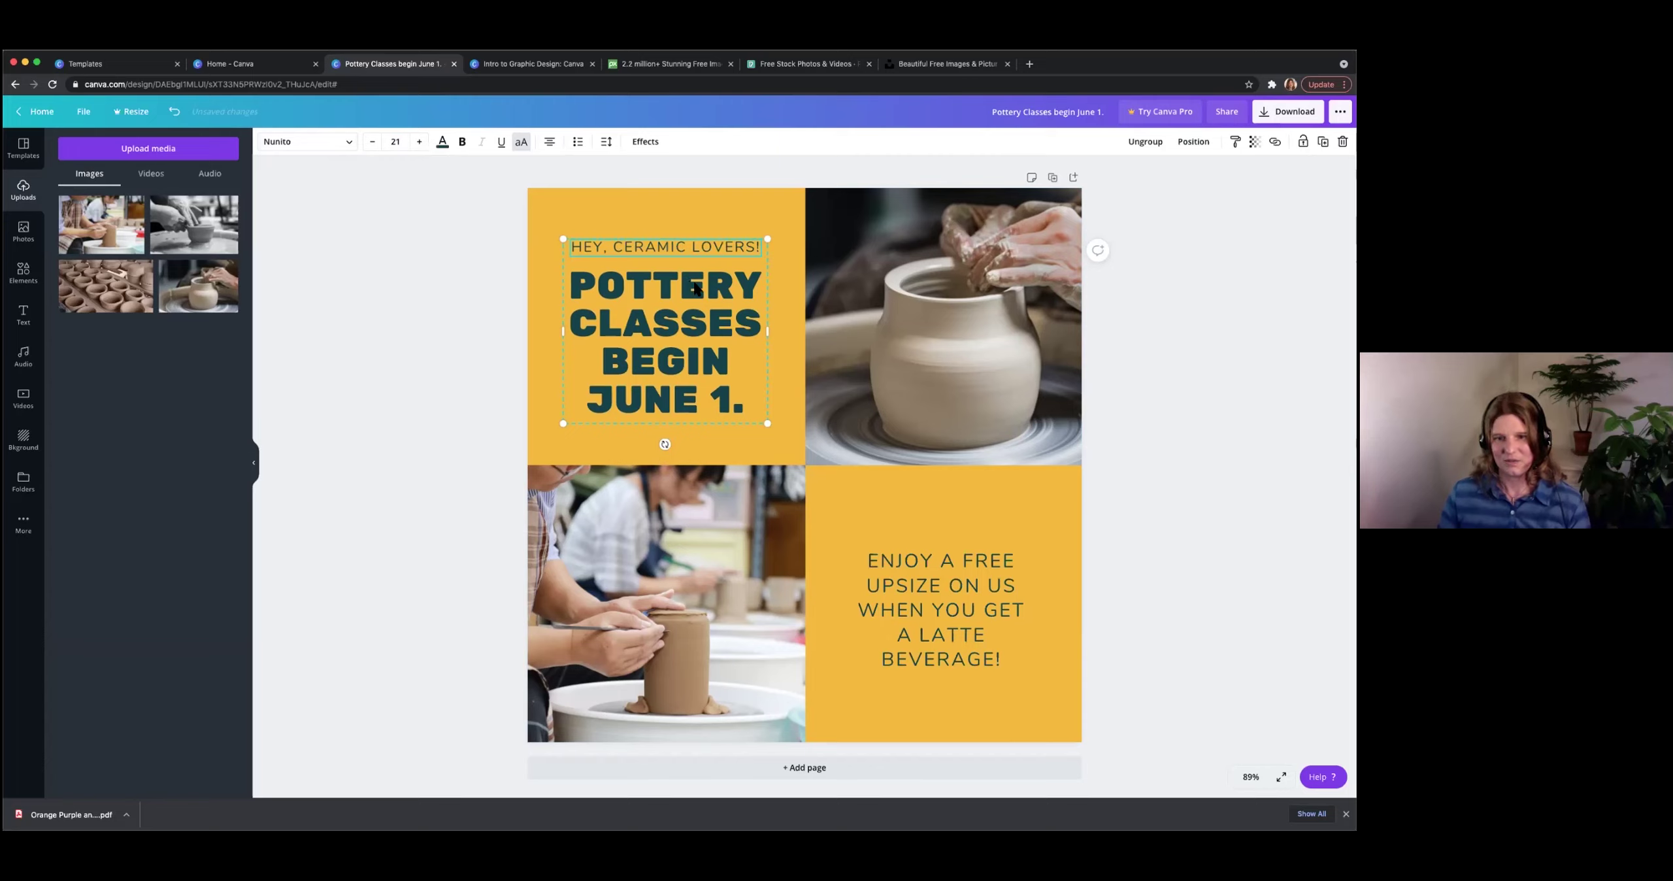
Replace the latte offer text with "REGISTRATION BEGINS NOW!", correcting the spelling of its first word.
left_click(941, 655)
left_click(983, 662)
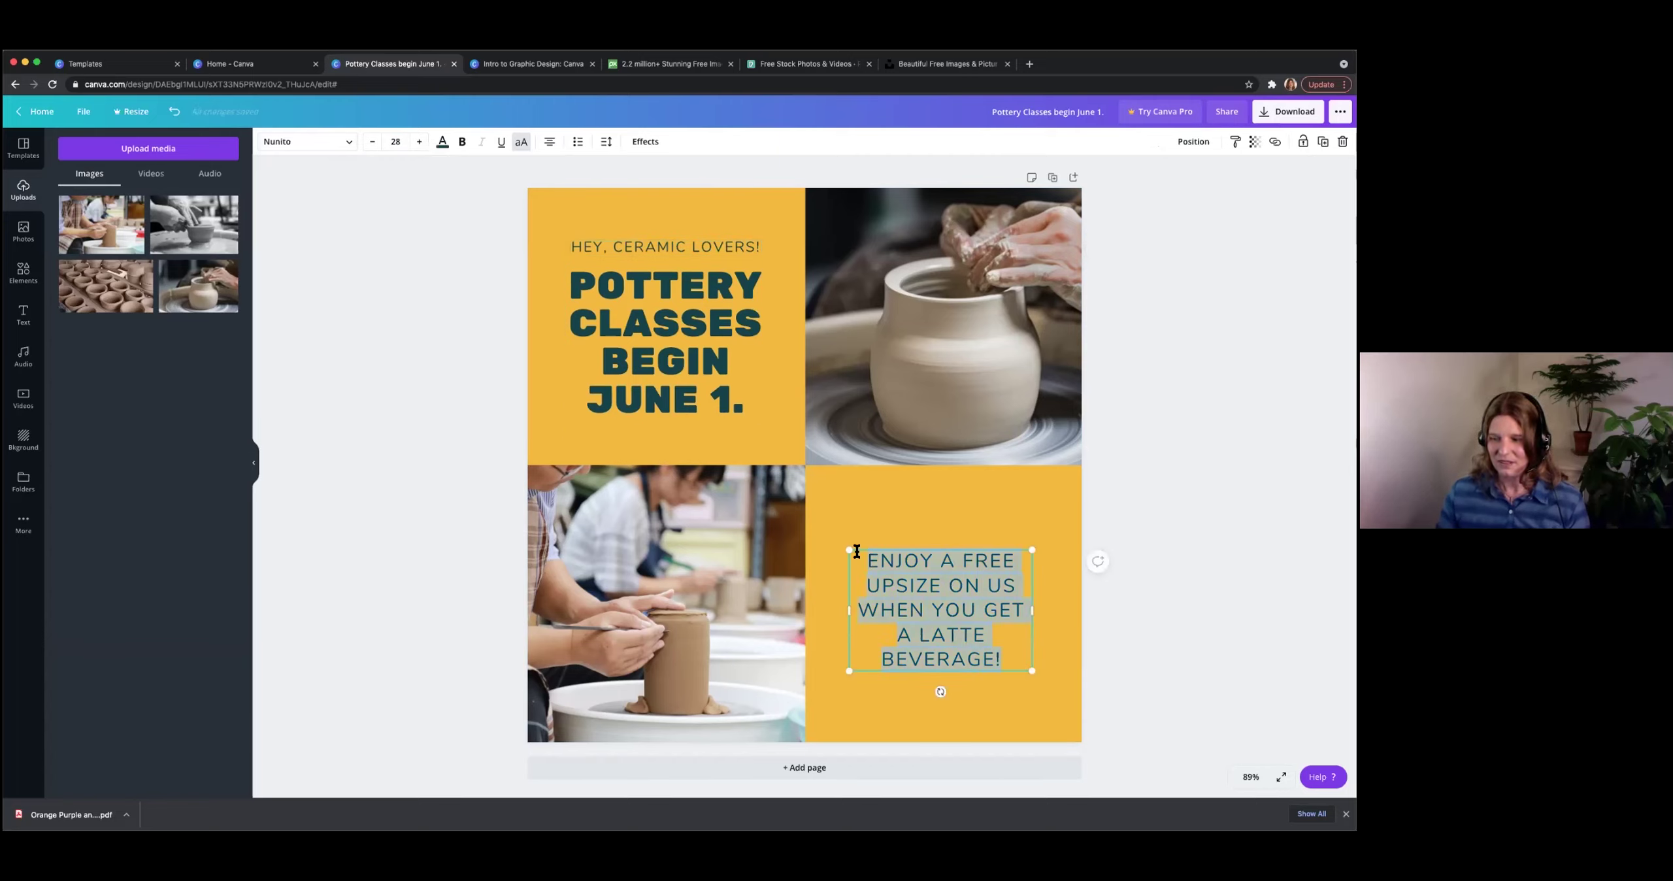
type("REGISTE")
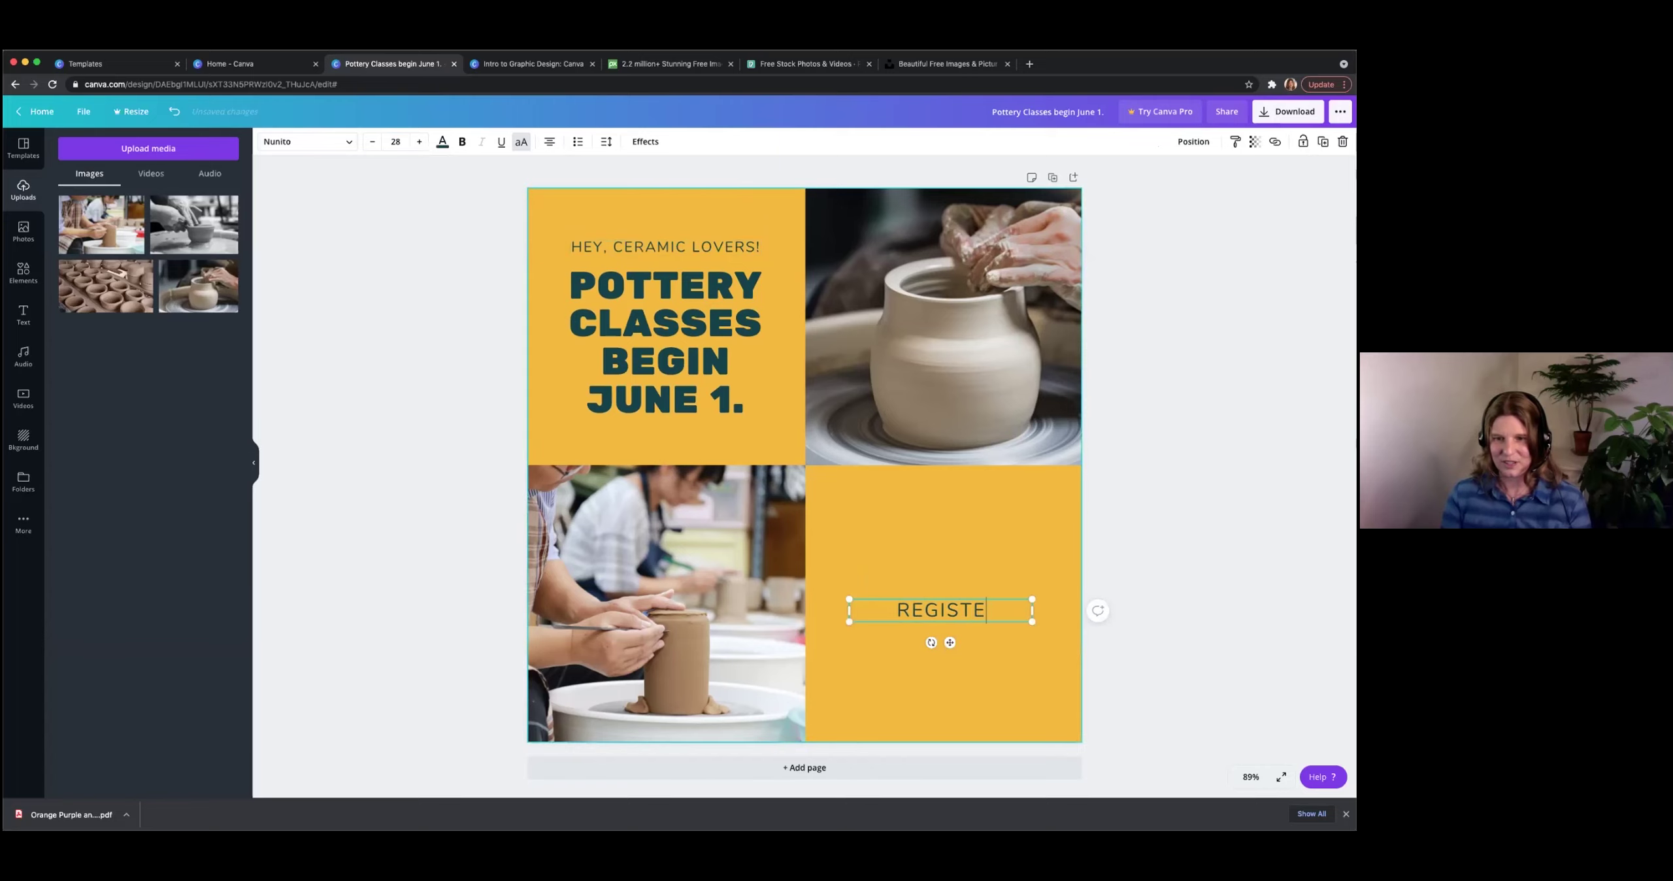
type("RATION BE")
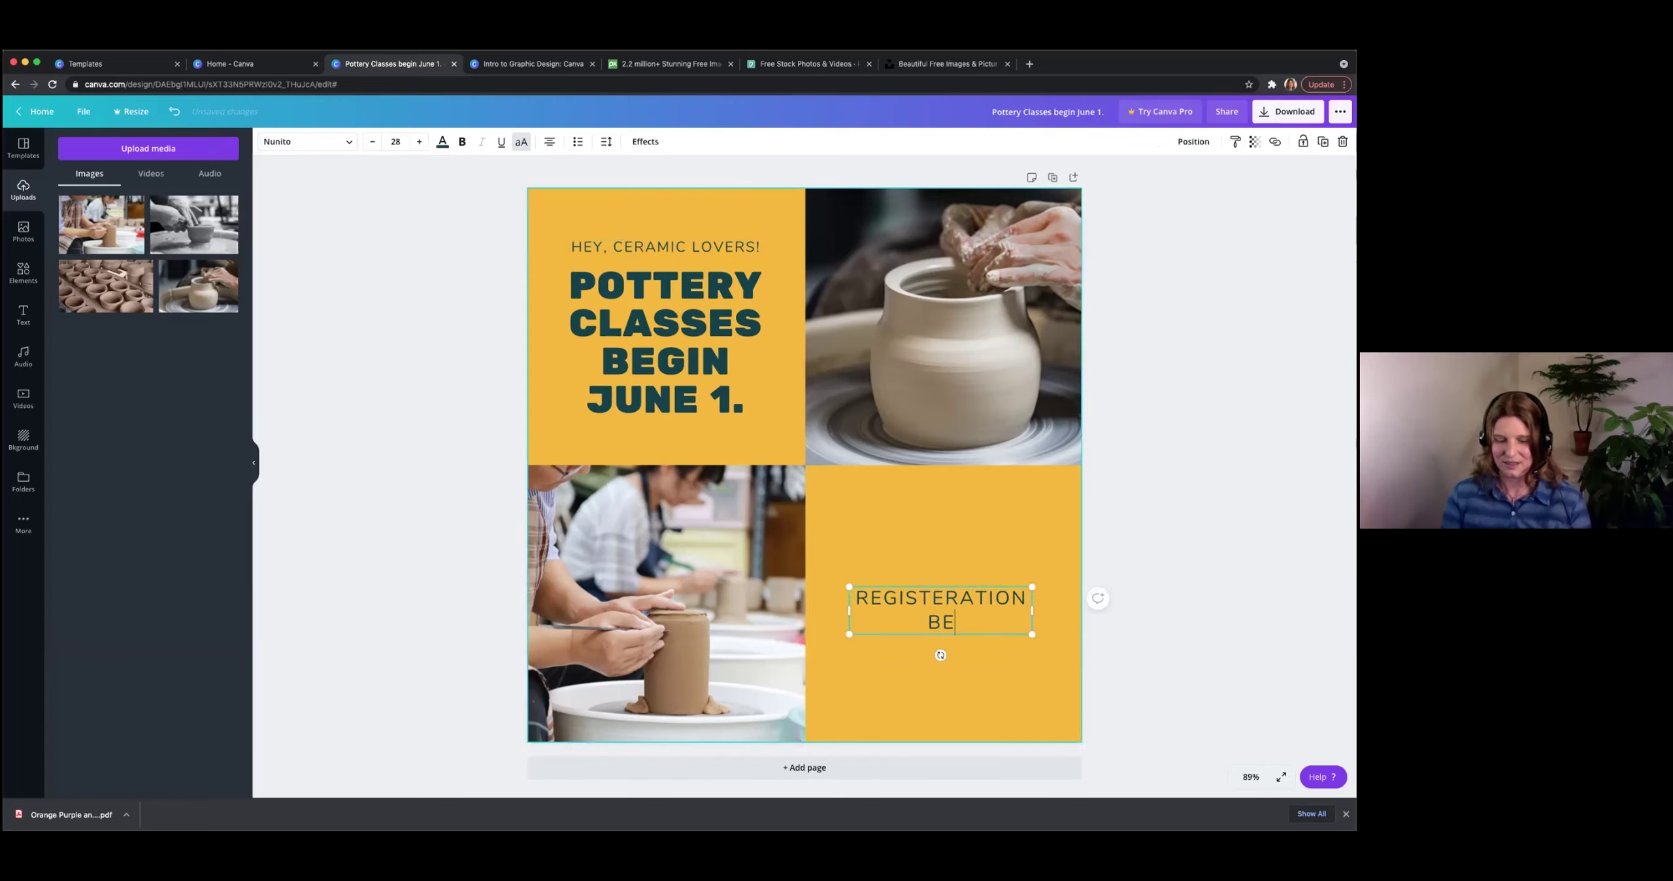
type("GINS NOW!")
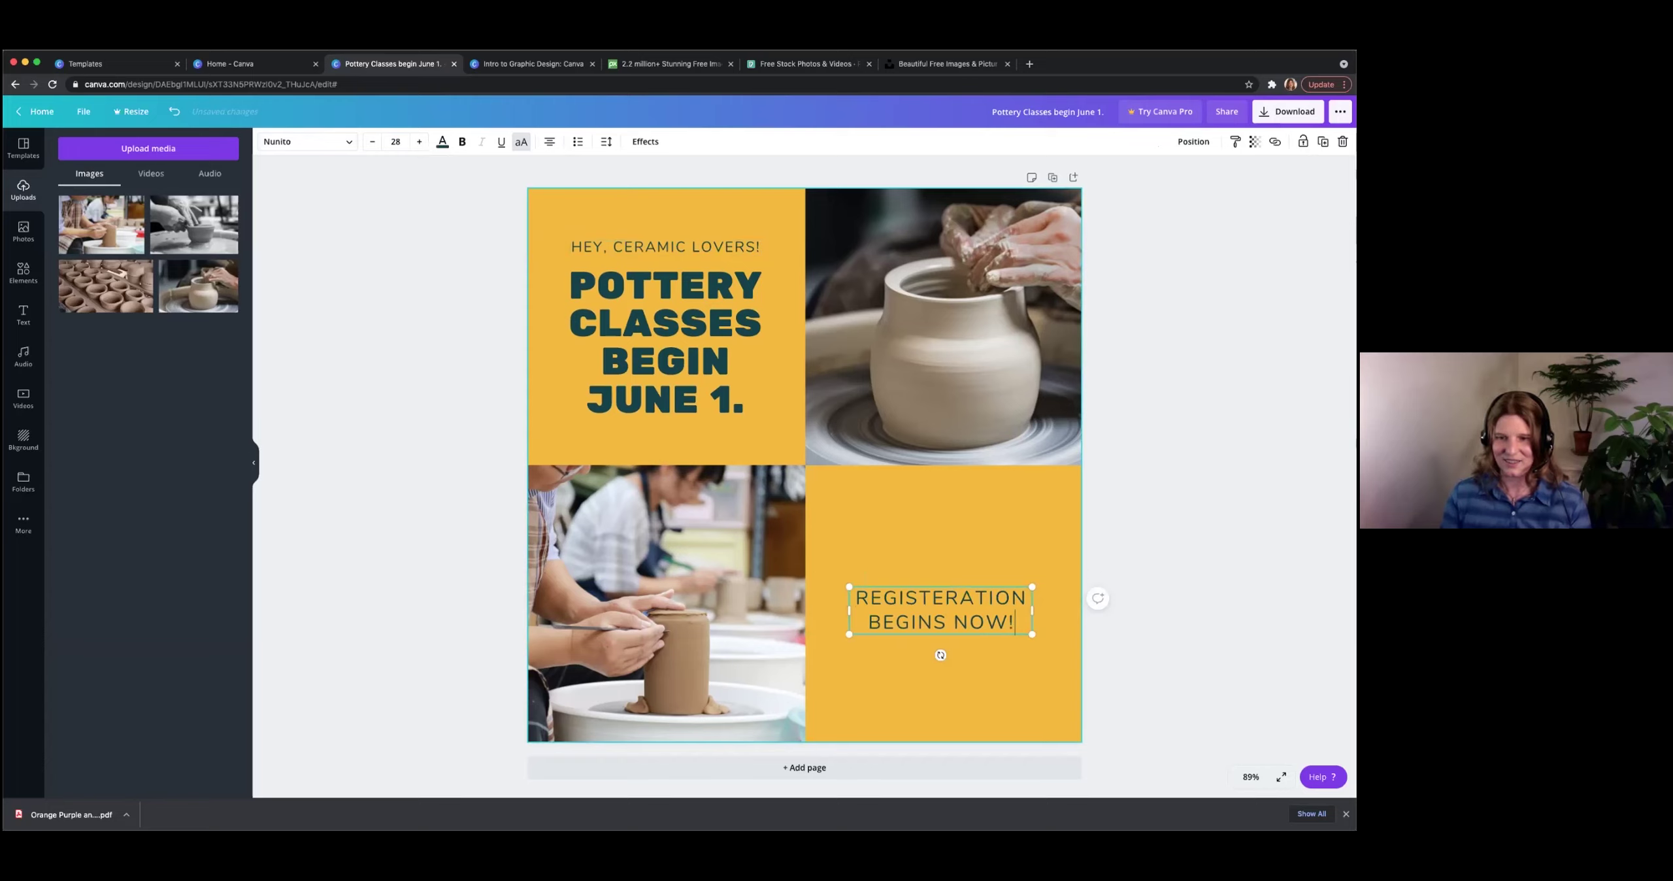
right_click(934, 599)
left_click(943, 603)
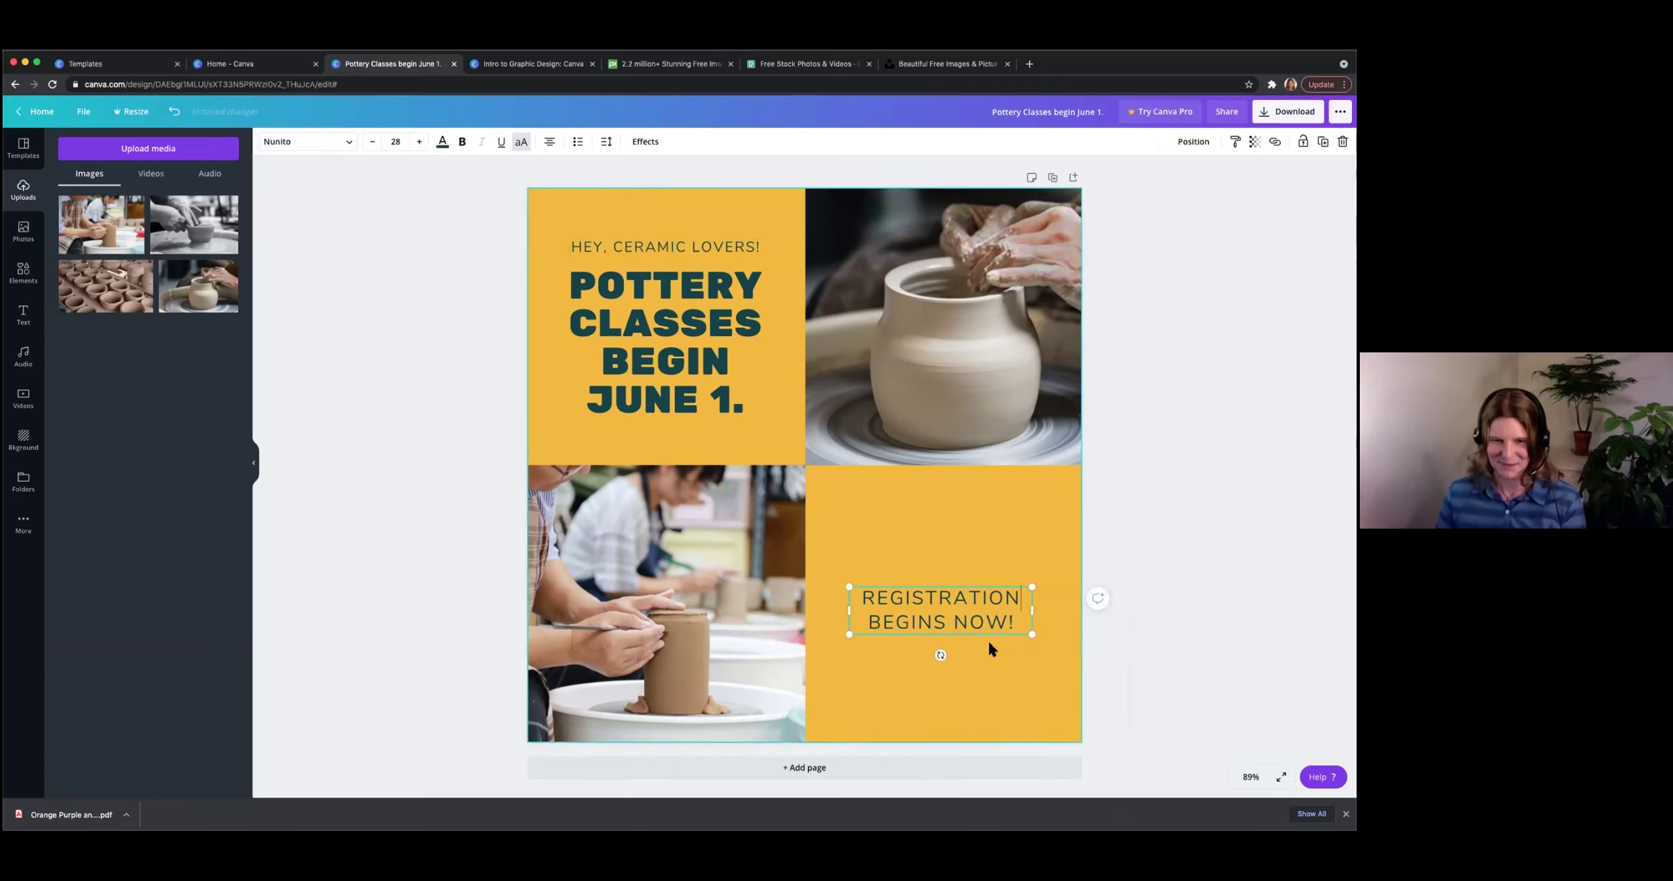
left_click(1153, 634)
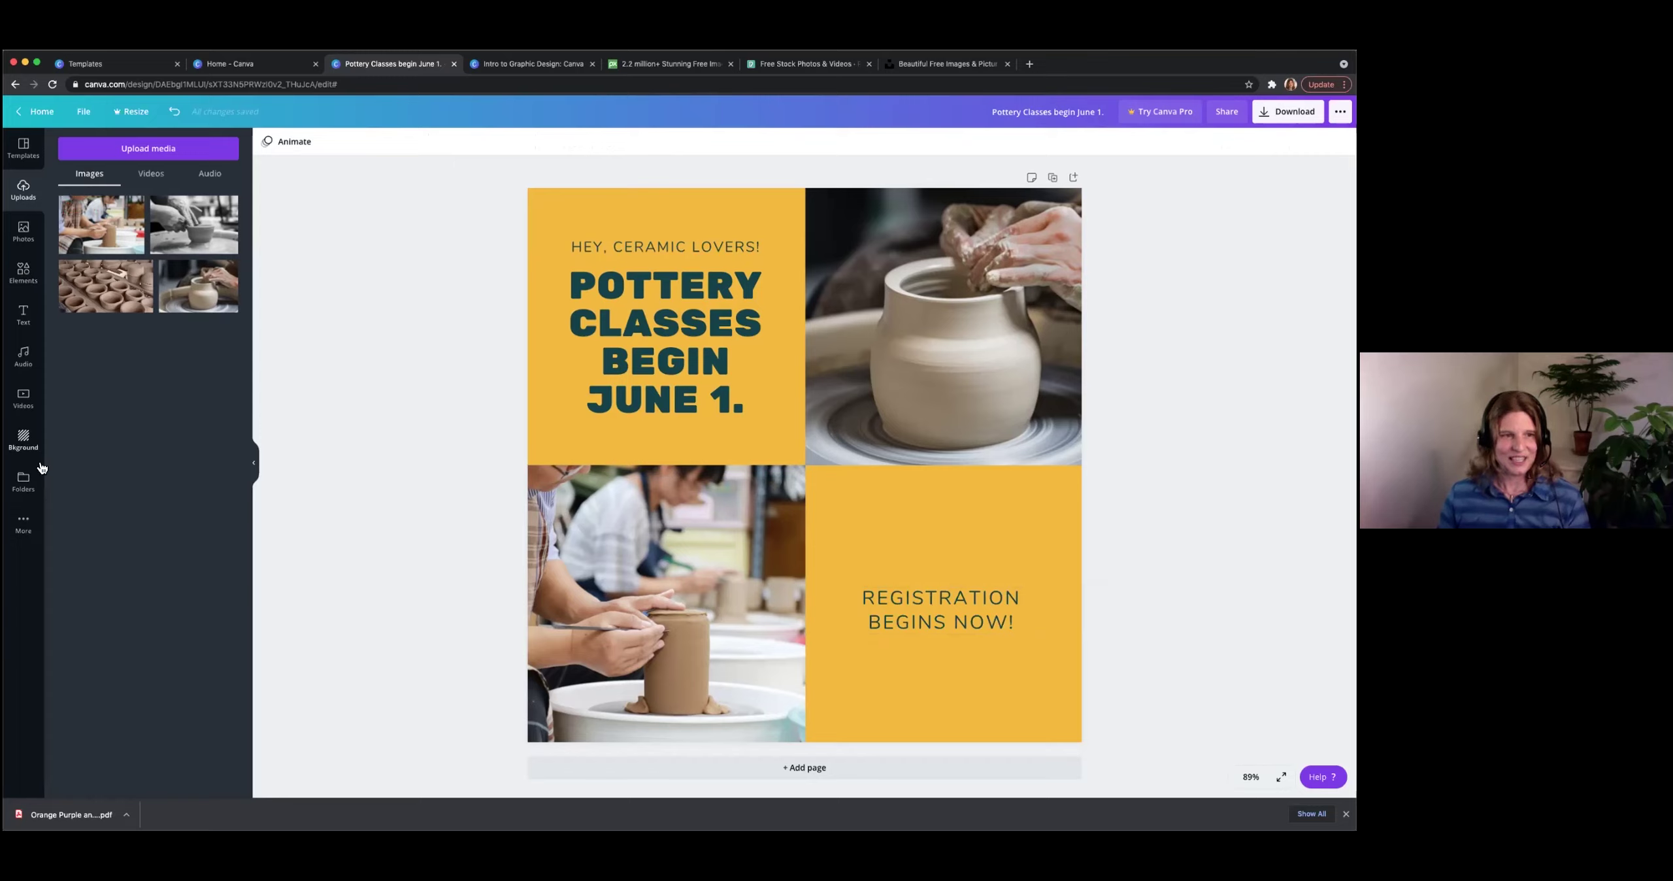
Browse the design elements and open the full Stickers collection.
left_click(23, 272)
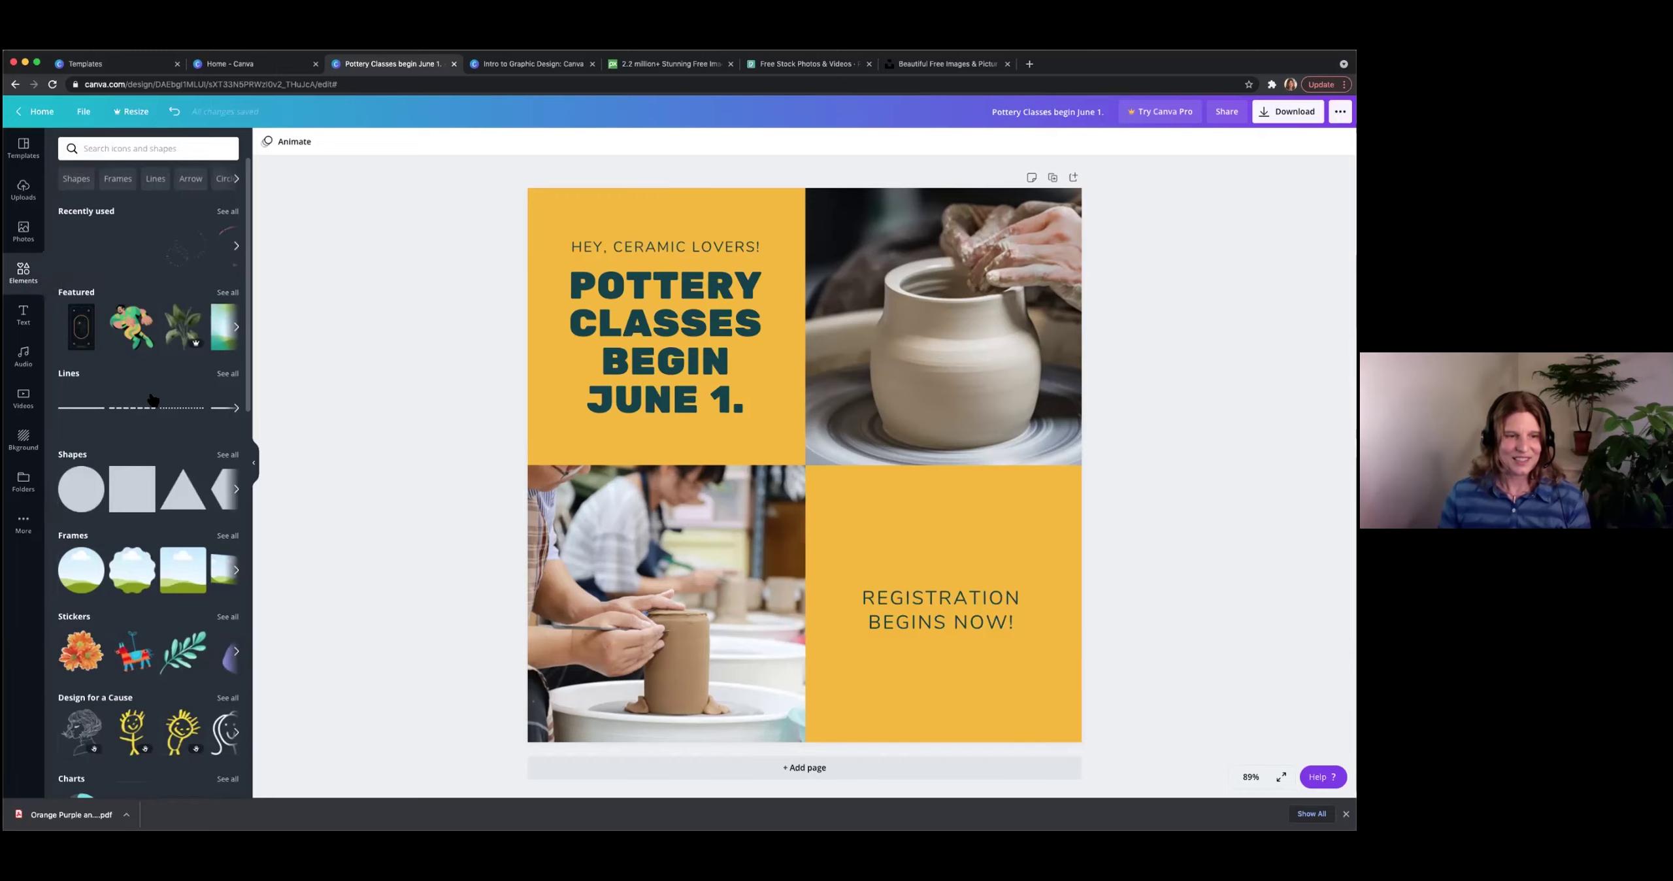
scroll(152, 390, "down", 2)
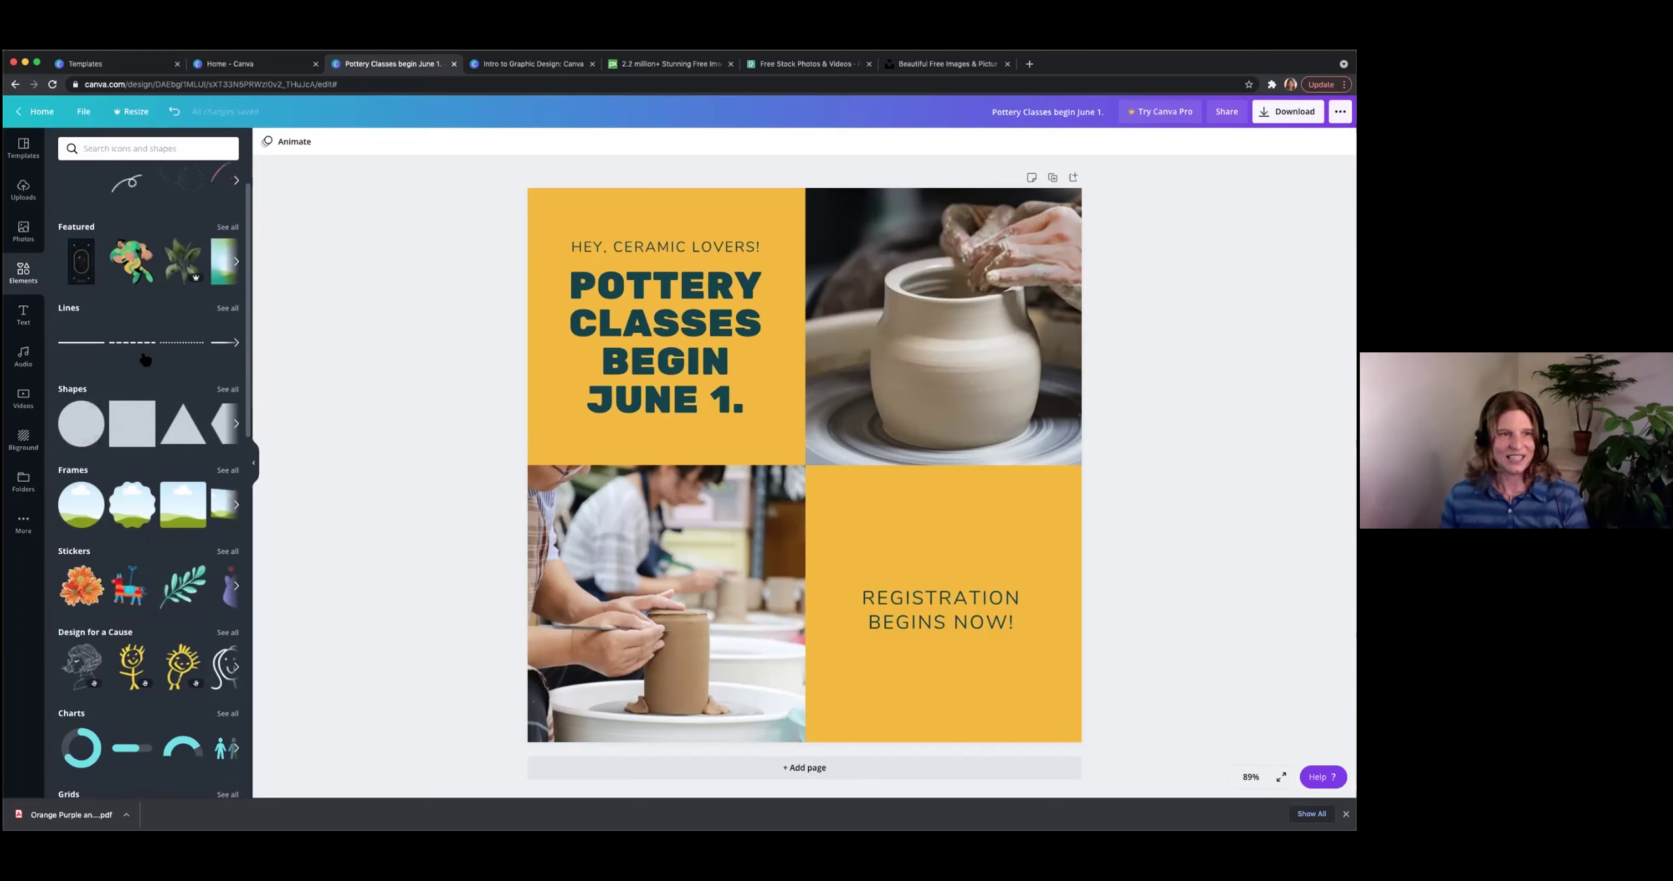
scroll(76, 663, "down", 2)
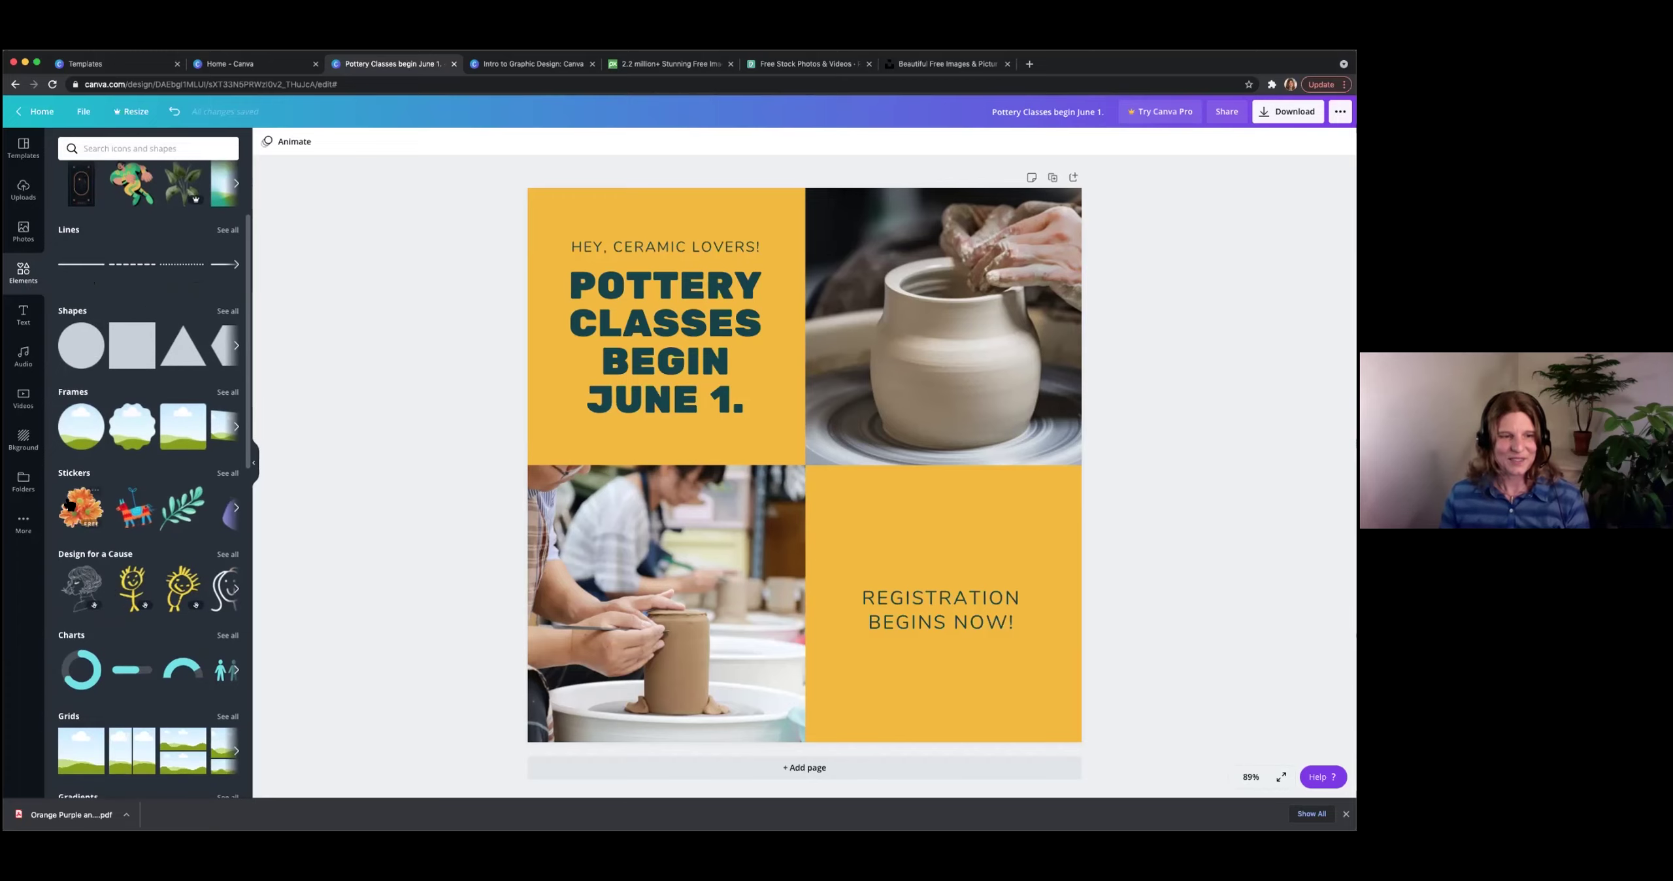
left_click(228, 473)
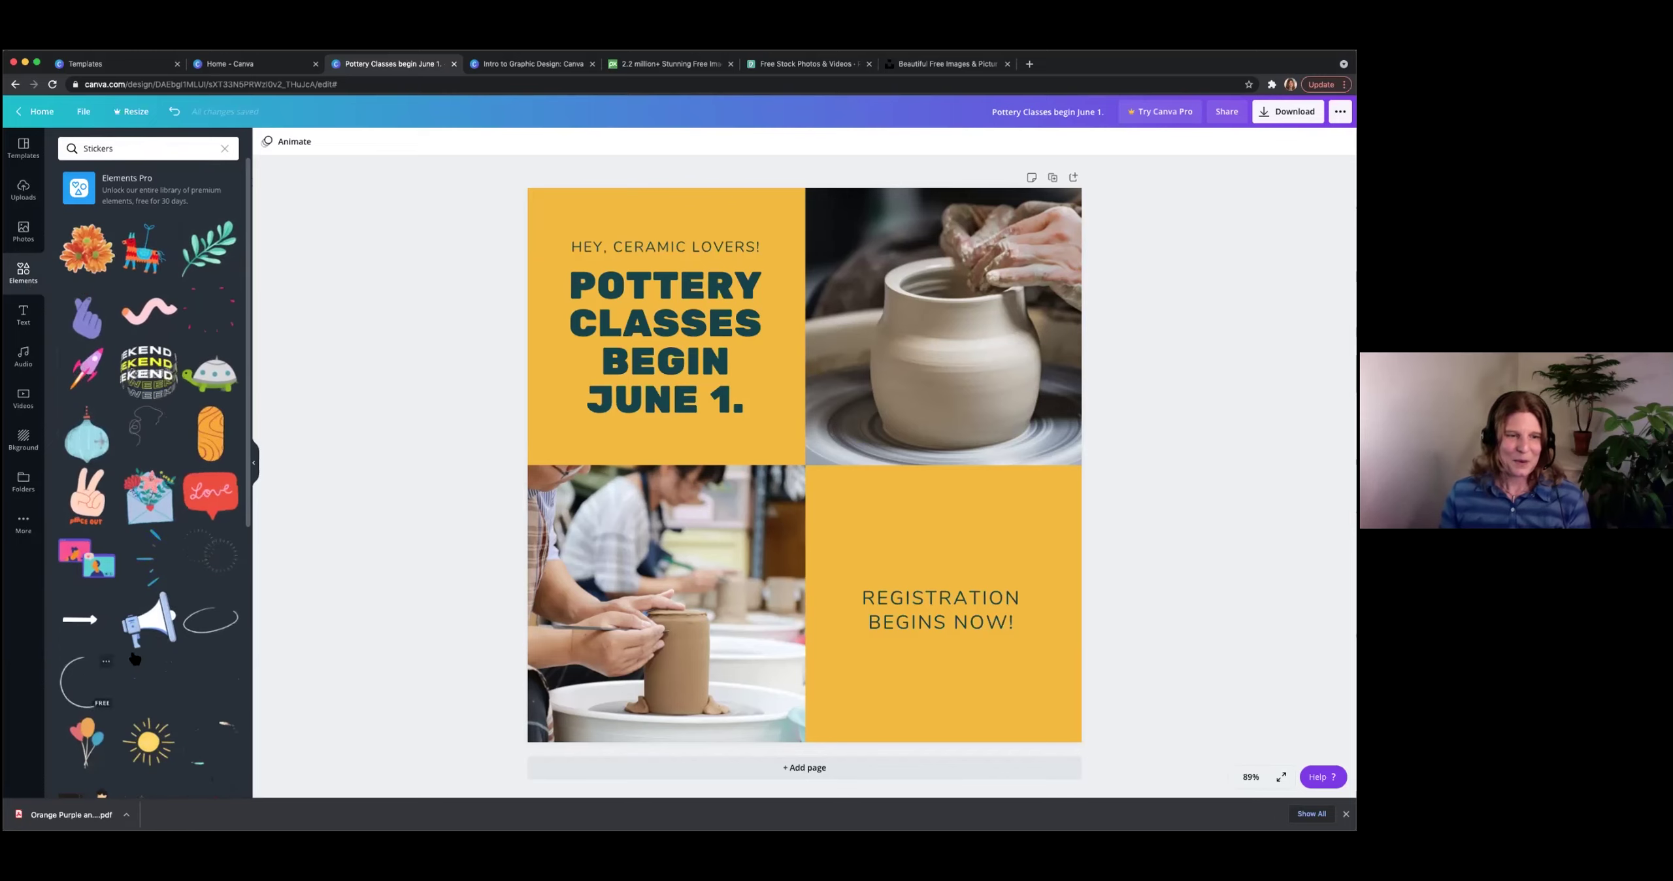
Add the white hand-drawn circle sticker, shrink it and place it around the "REGISTRATION BEGINS NOW!" text.
scroll(121, 556, "down", 2)
scroll(111, 529, "down", 3)
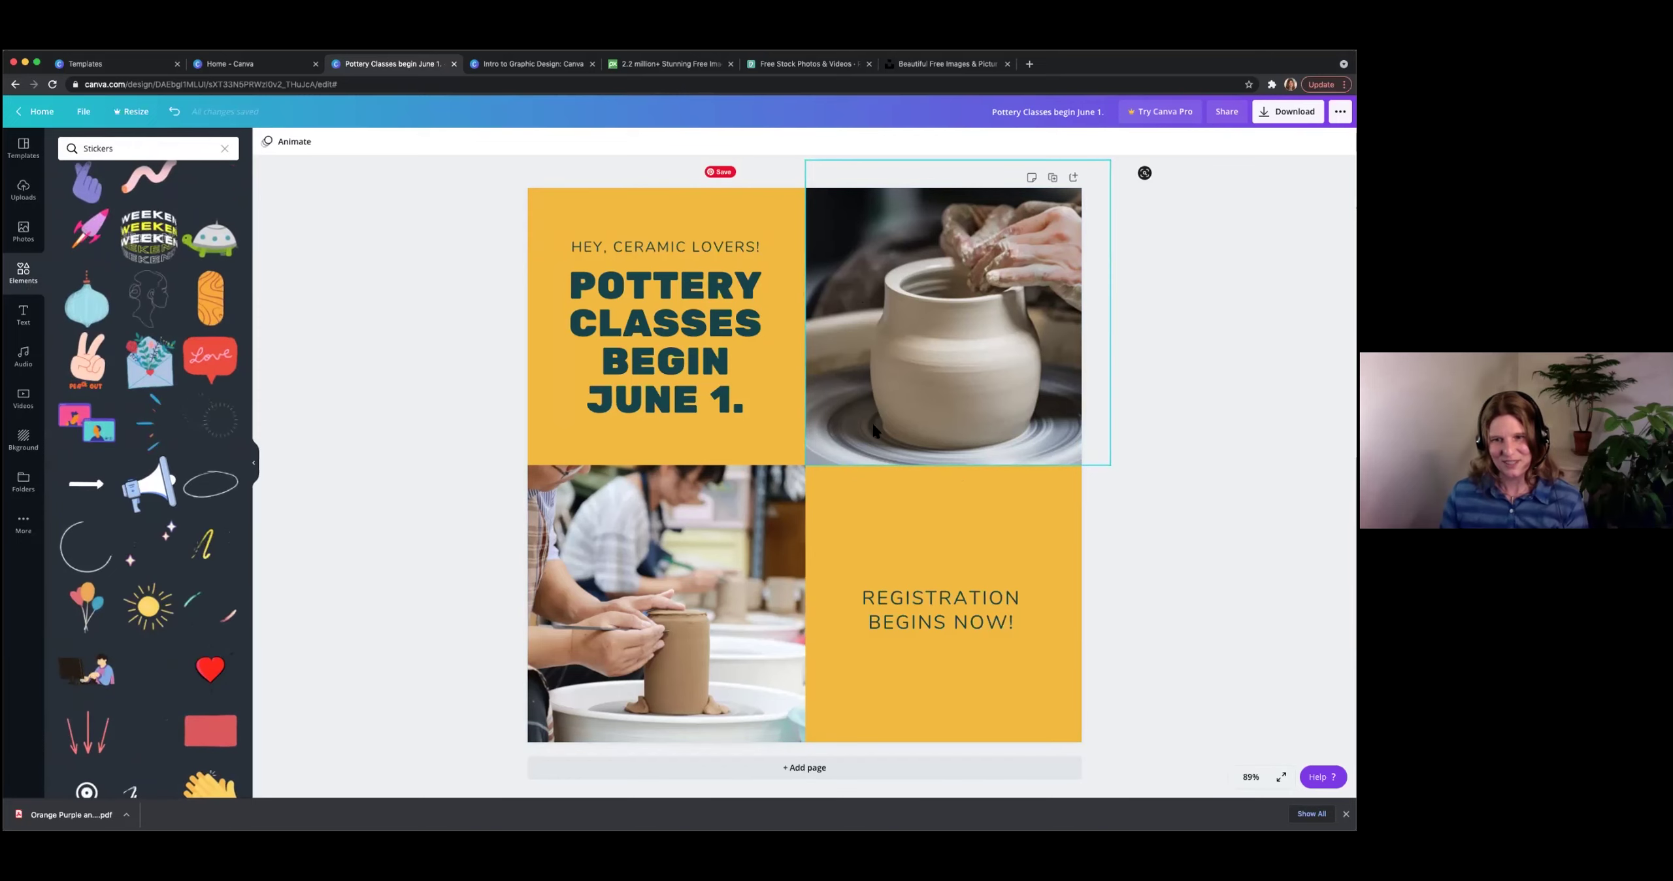
left_click(86, 558)
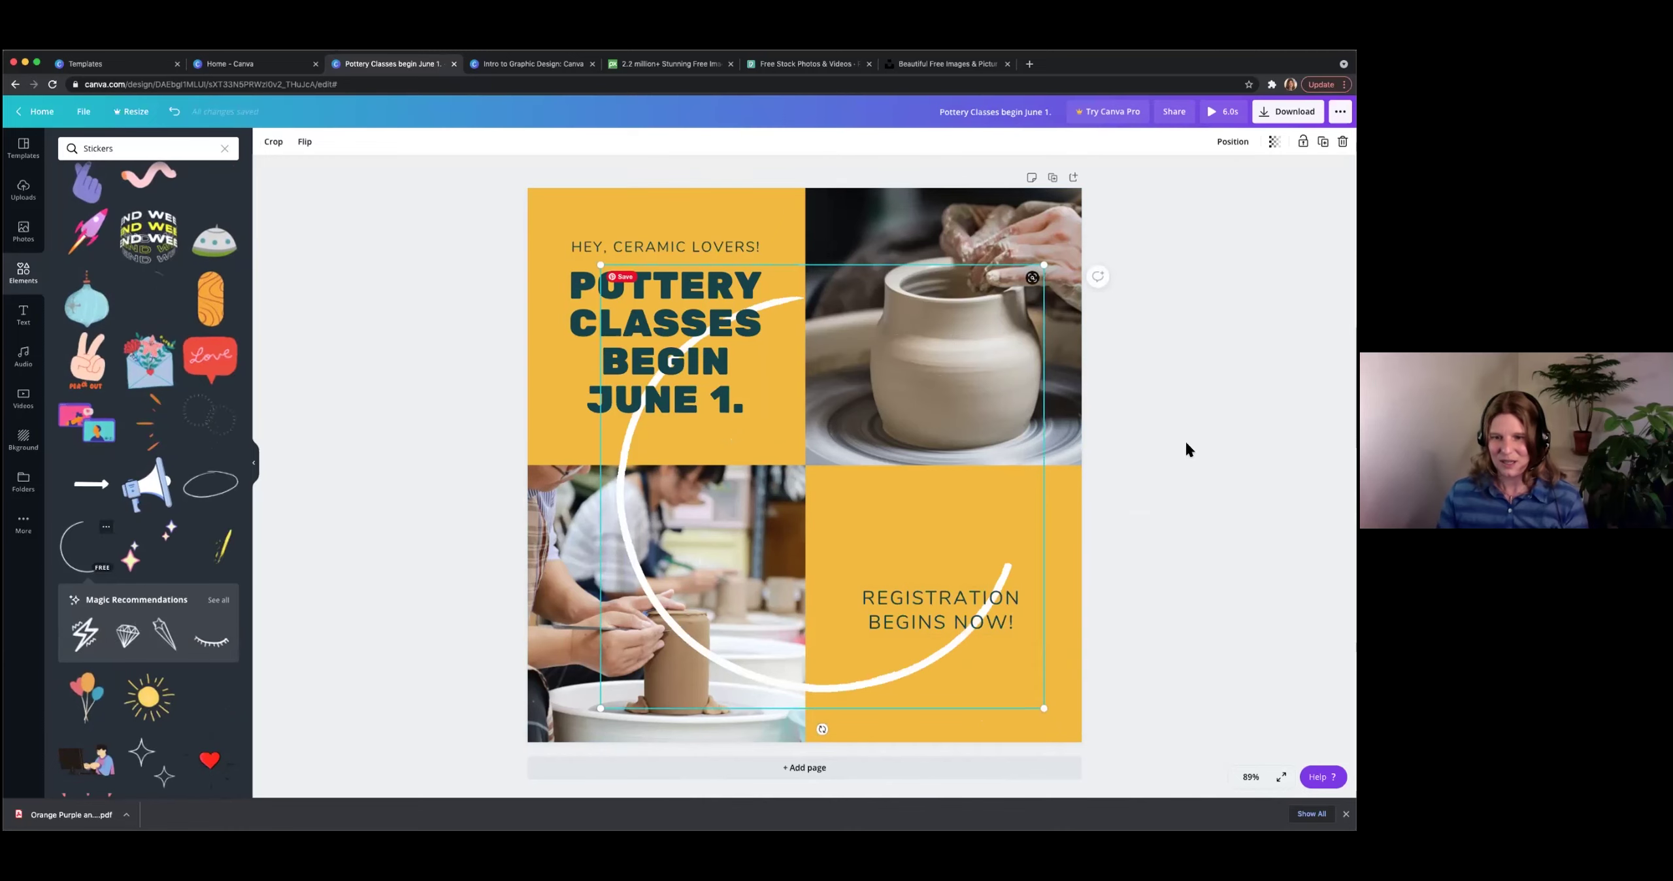
left_click_drag(1044, 708, 797, 492)
left_click_drag(750, 427, 1004, 684)
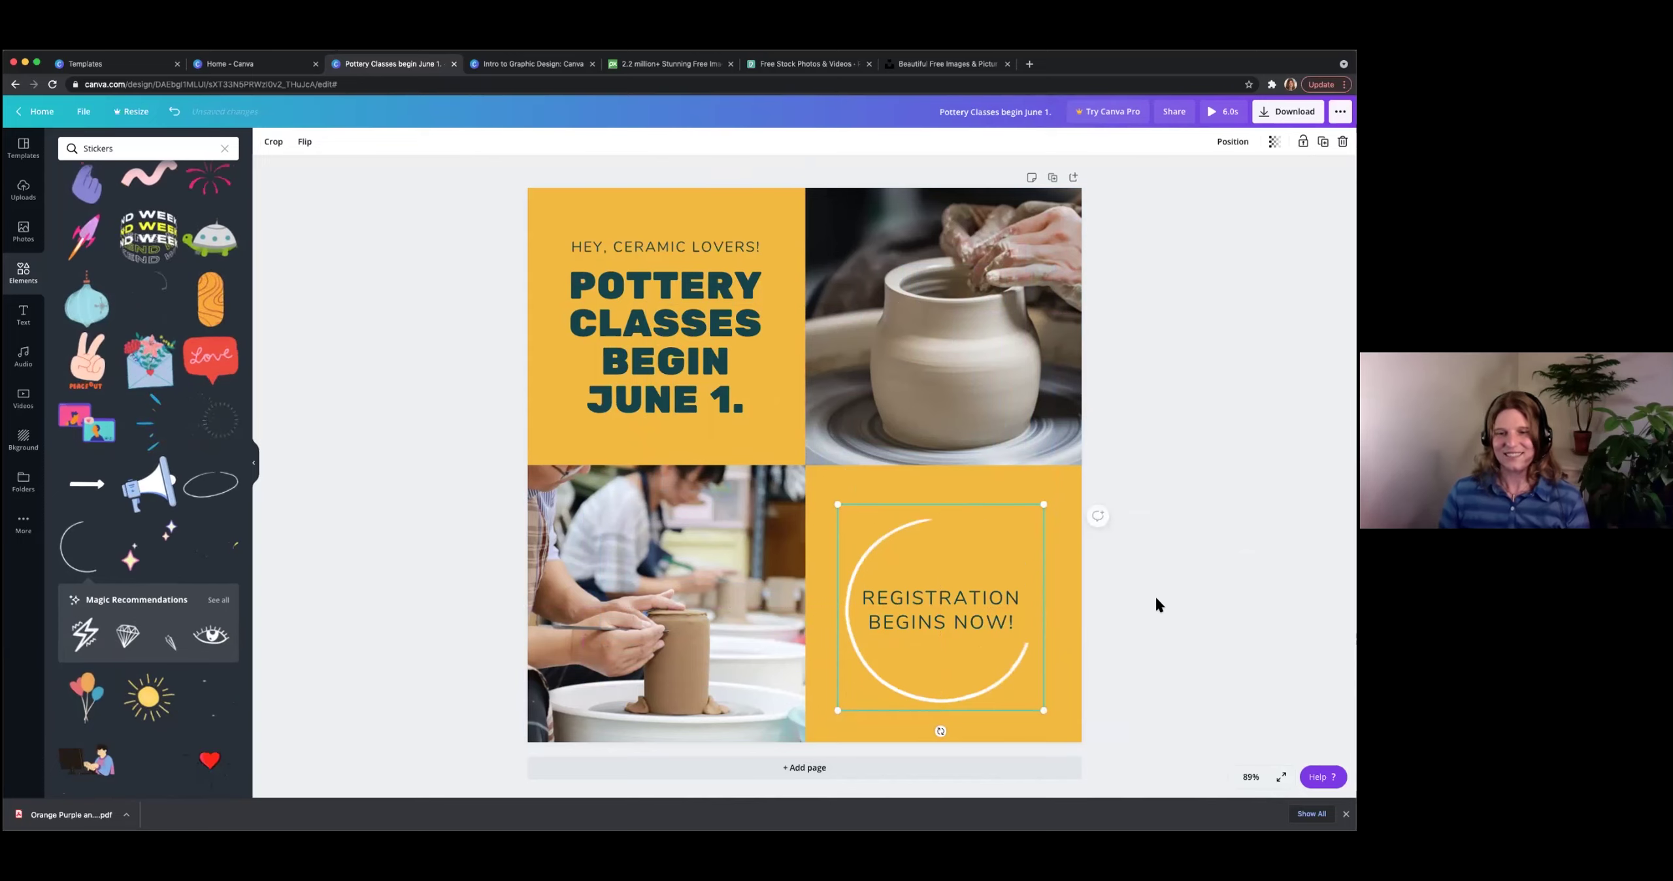
left_click(1156, 598)
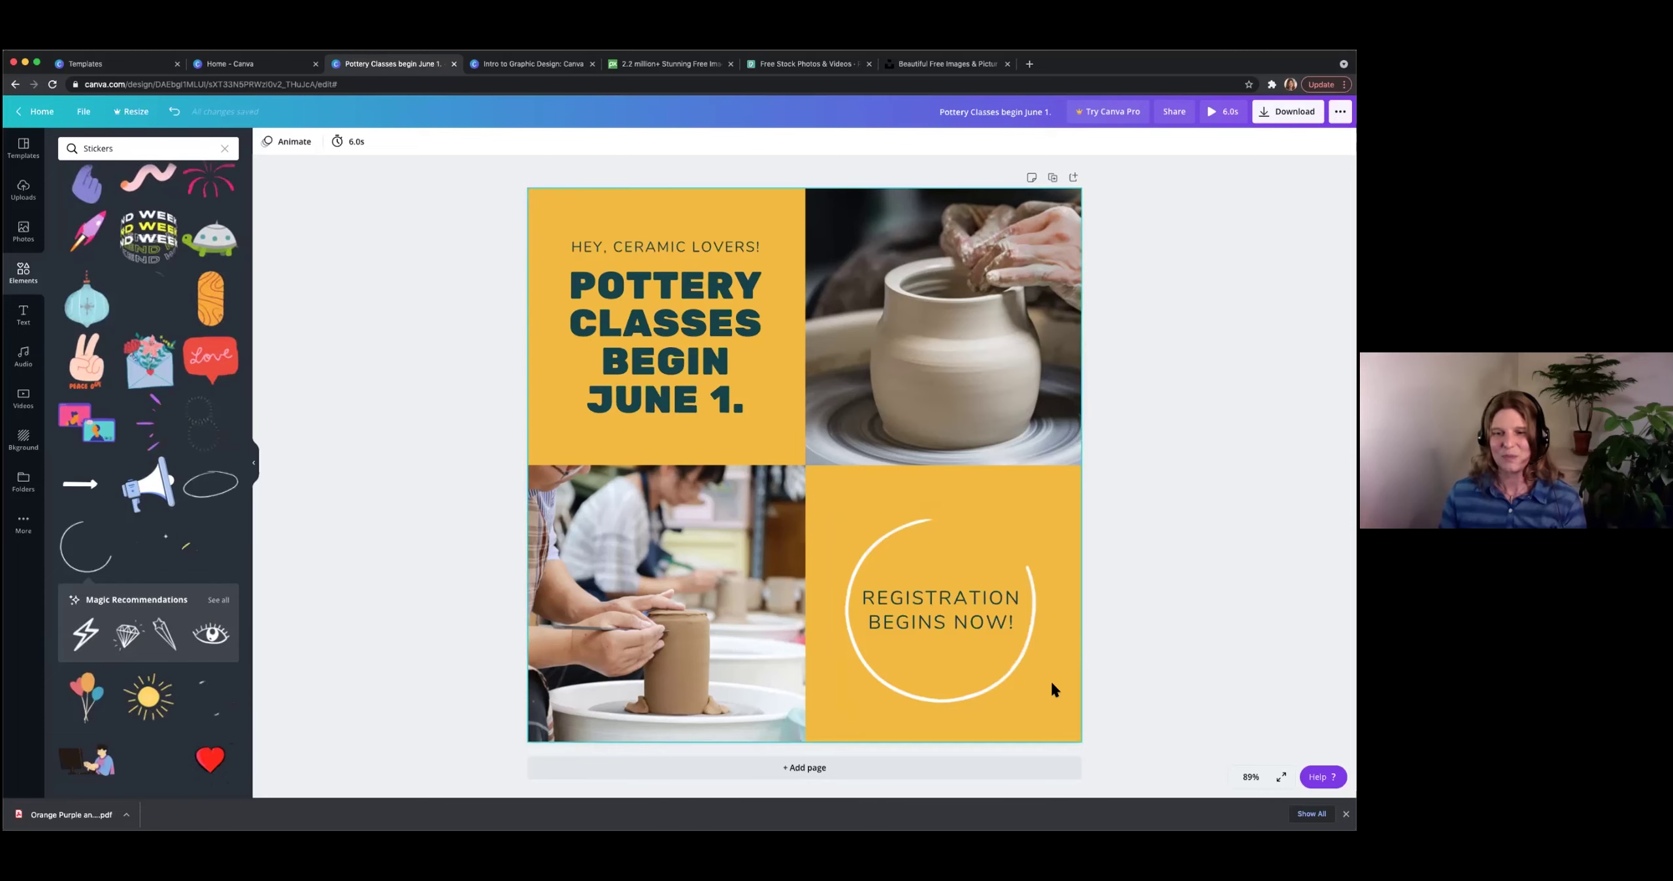
Move the circle sticker over the "POTTERY CLASSES BEGIN JUNE 1." heading and bring it forward in front of the text.
left_click_drag(975, 685, 691, 422)
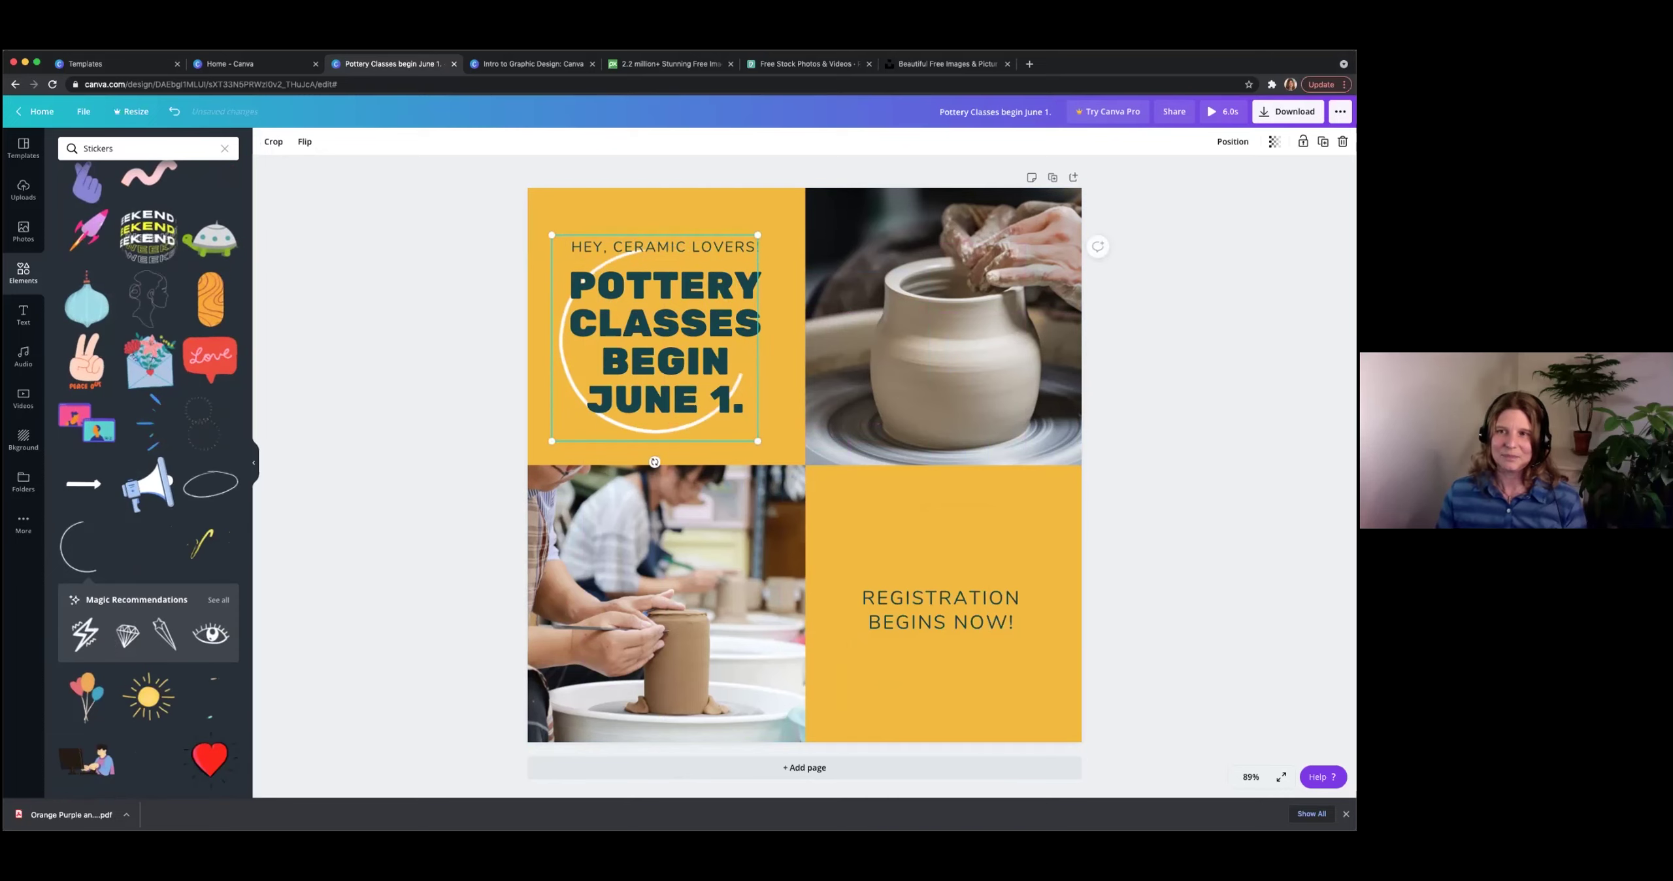
left_click(1233, 141)
left_click(1233, 141)
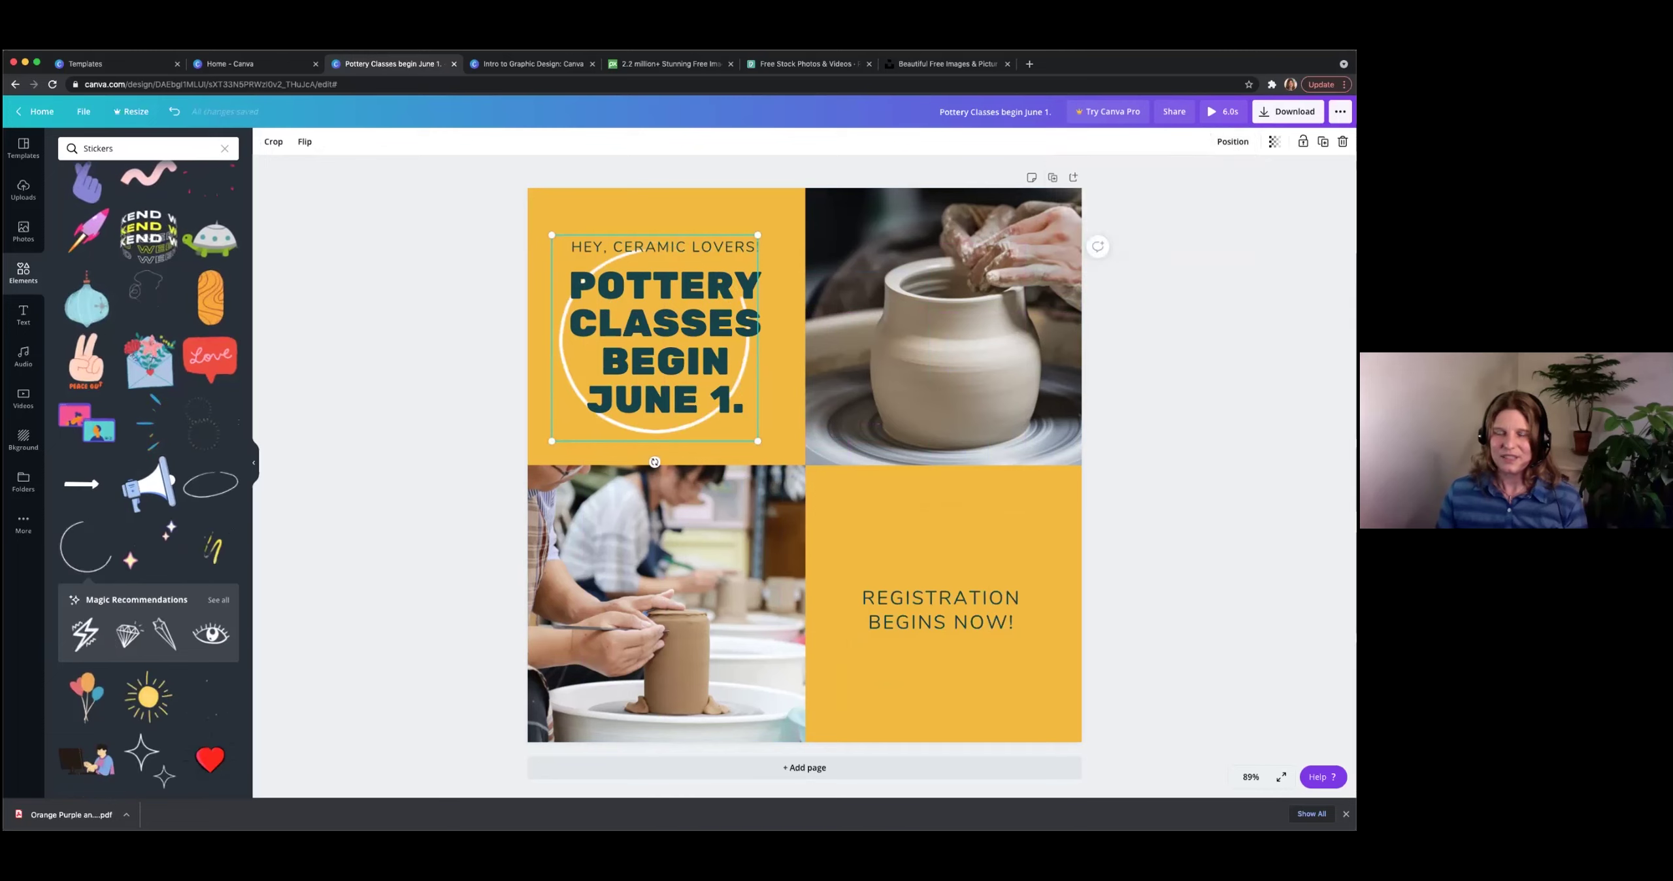
left_click(1233, 142)
left_click(1187, 353)
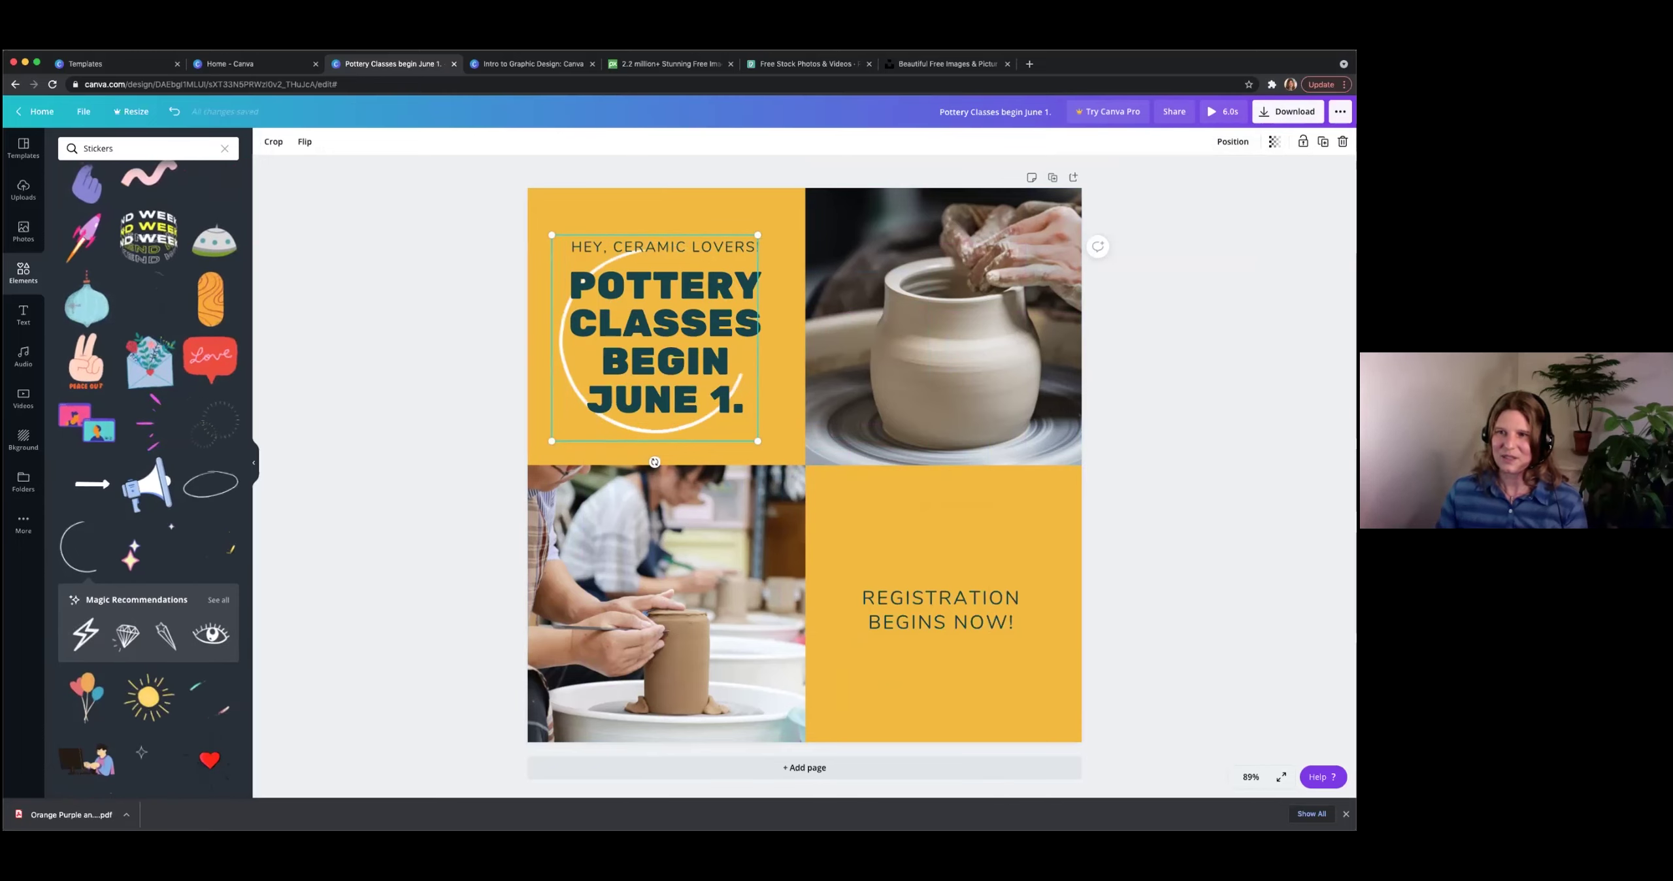
left_click(1233, 141)
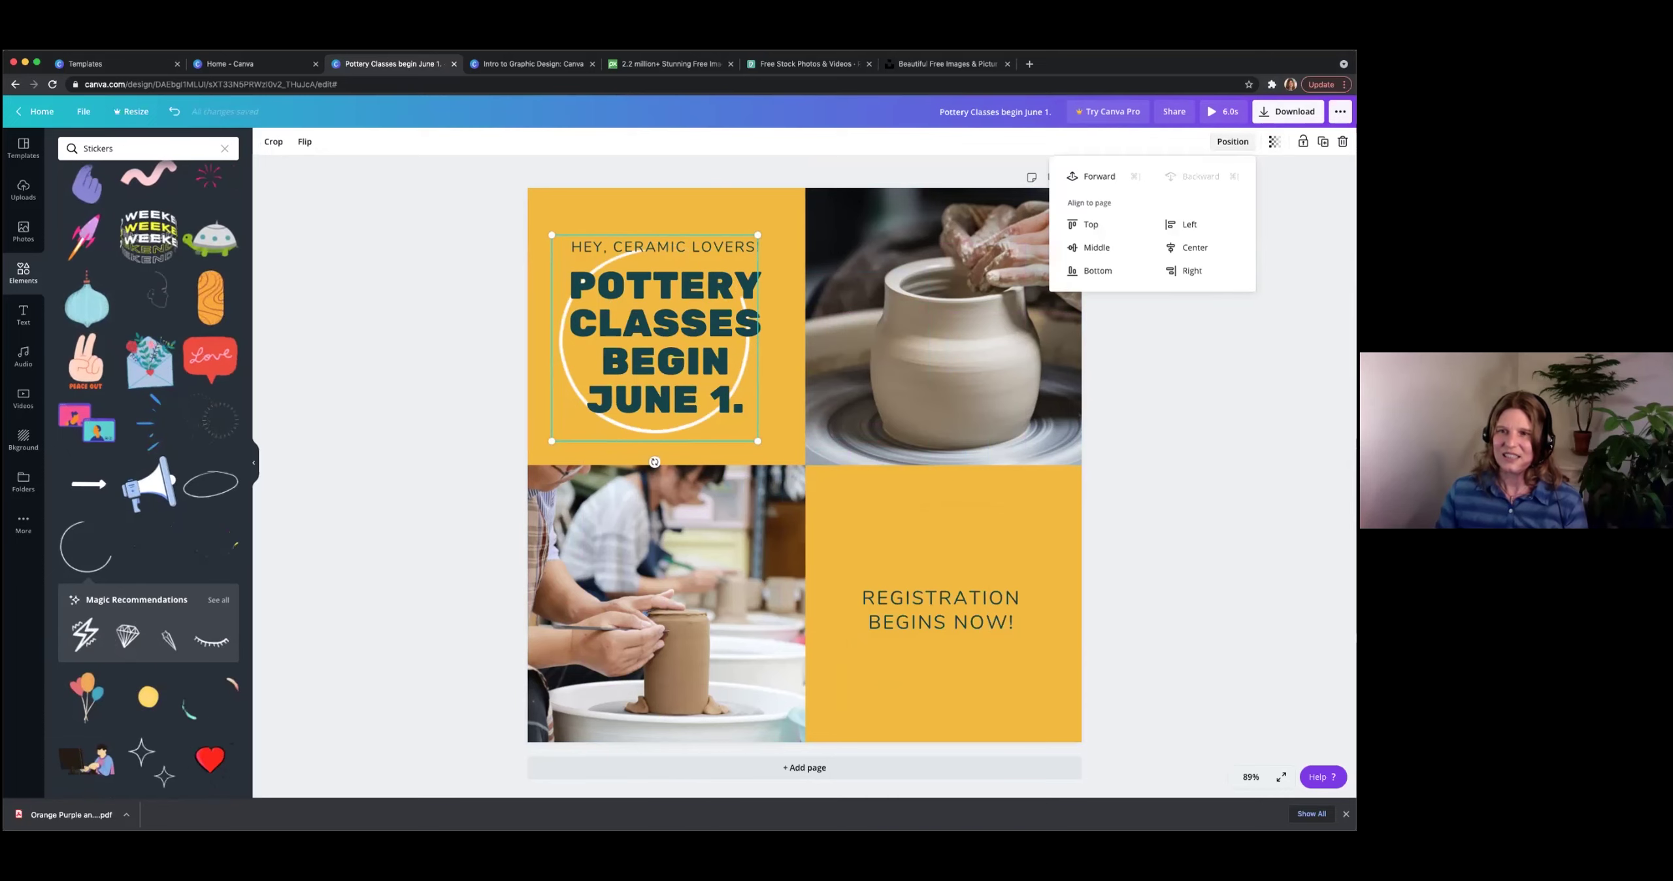
left_click(1097, 178)
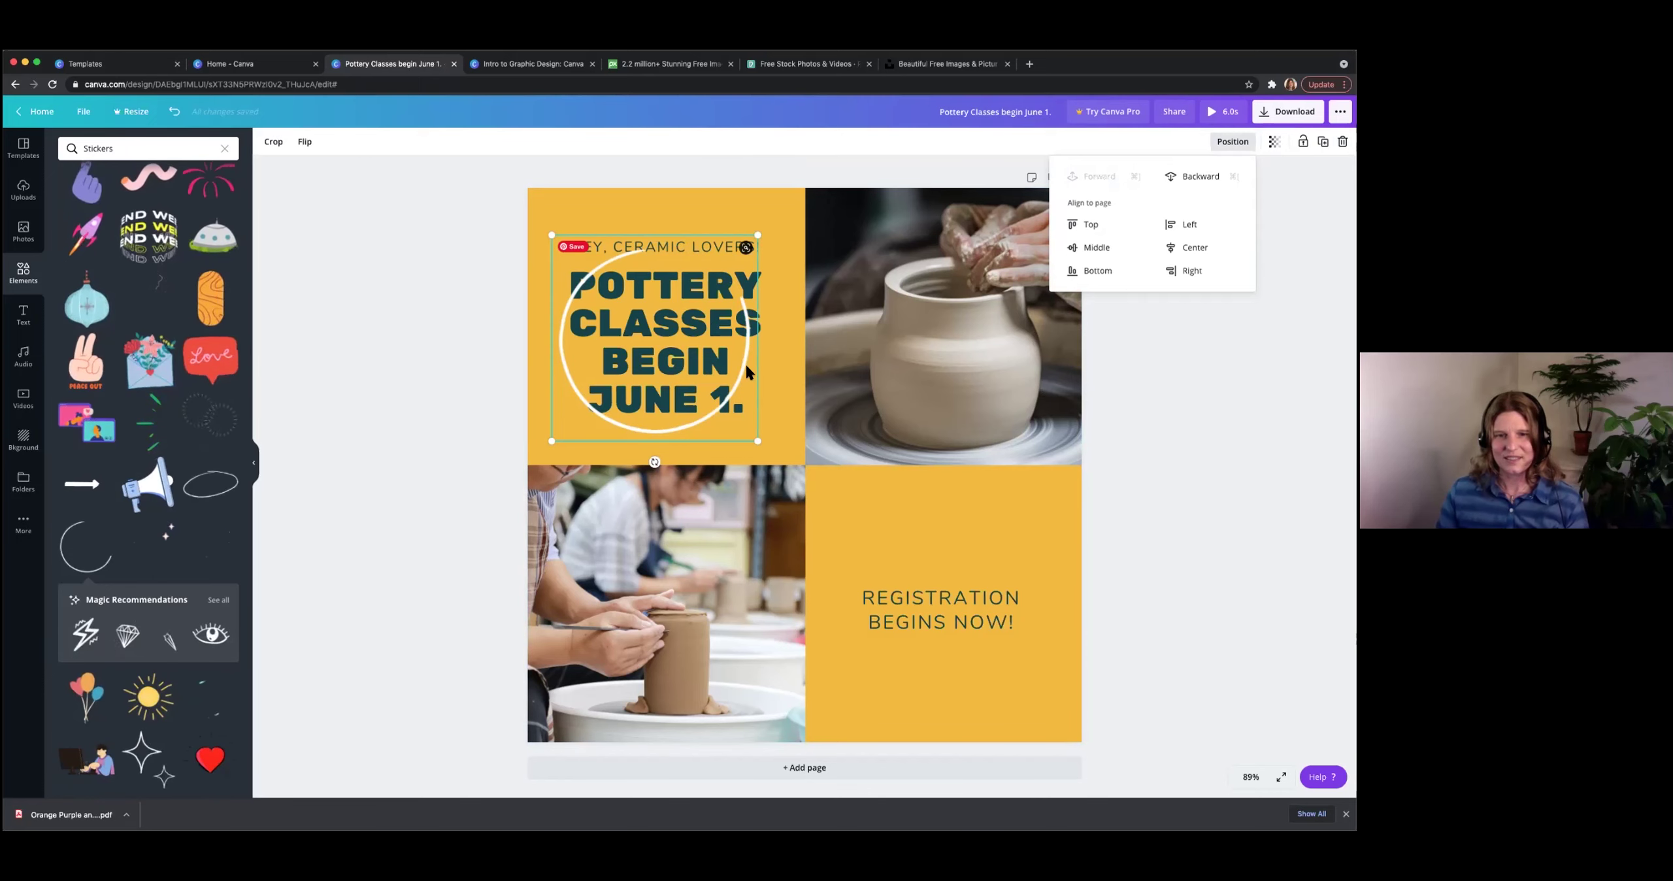
Move the circle sticker back around the "REGISTRATION BEGINS NOW!" text and deselect it.
left_click(750, 381)
left_click_drag(750, 381, 1027, 637)
left_click(1140, 625)
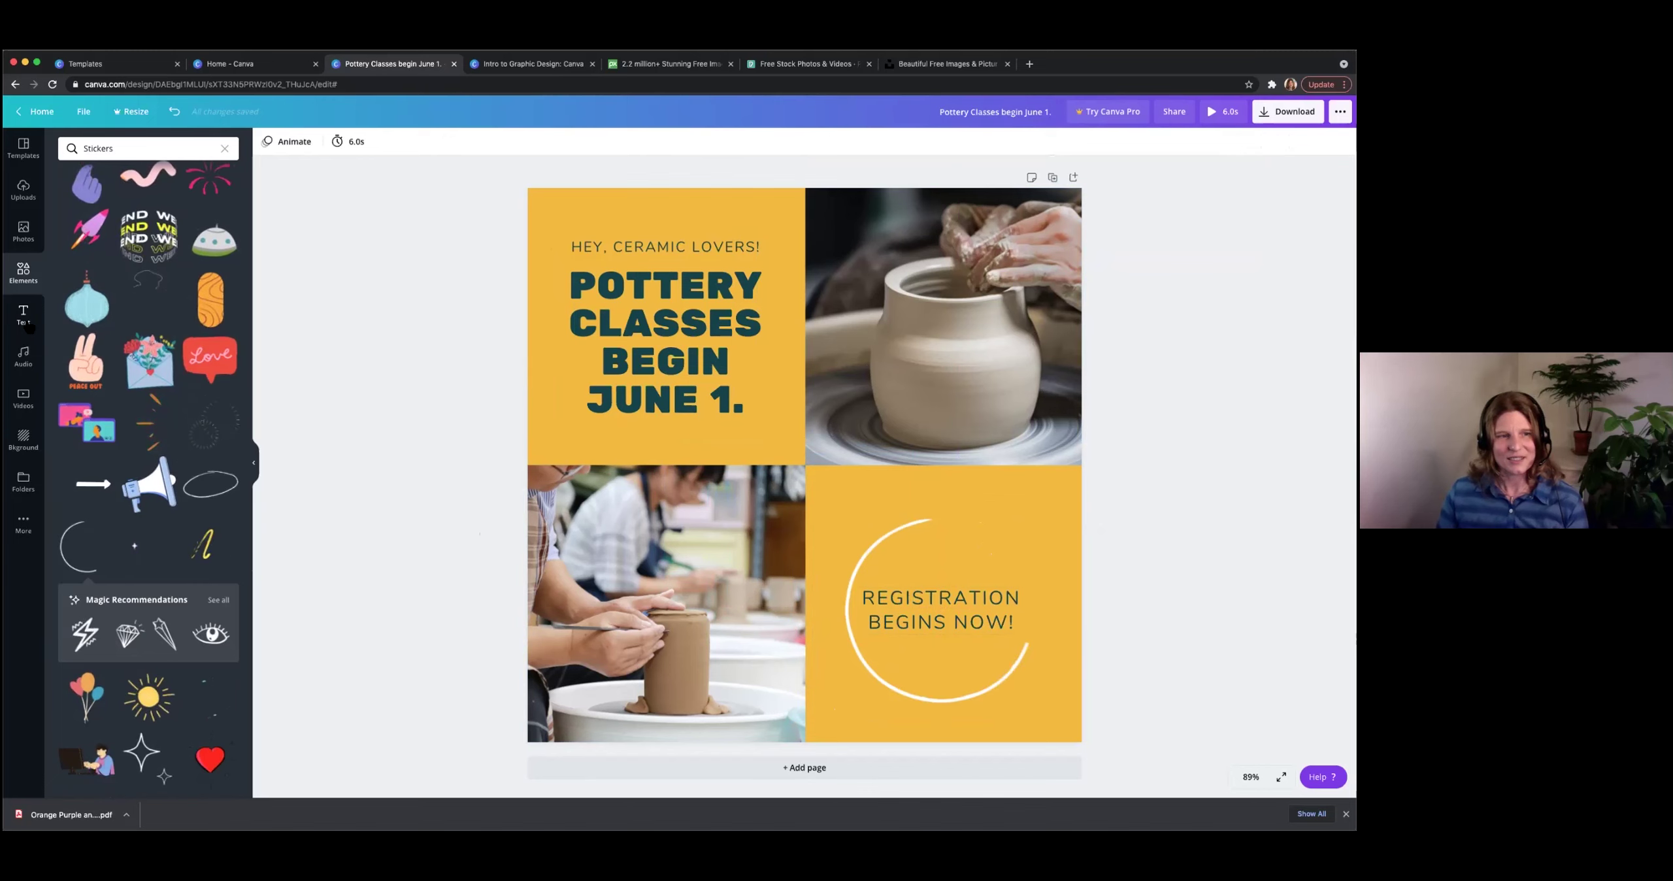
Browse the ready-made text styles and font combinations available for the design.
left_click(29, 307)
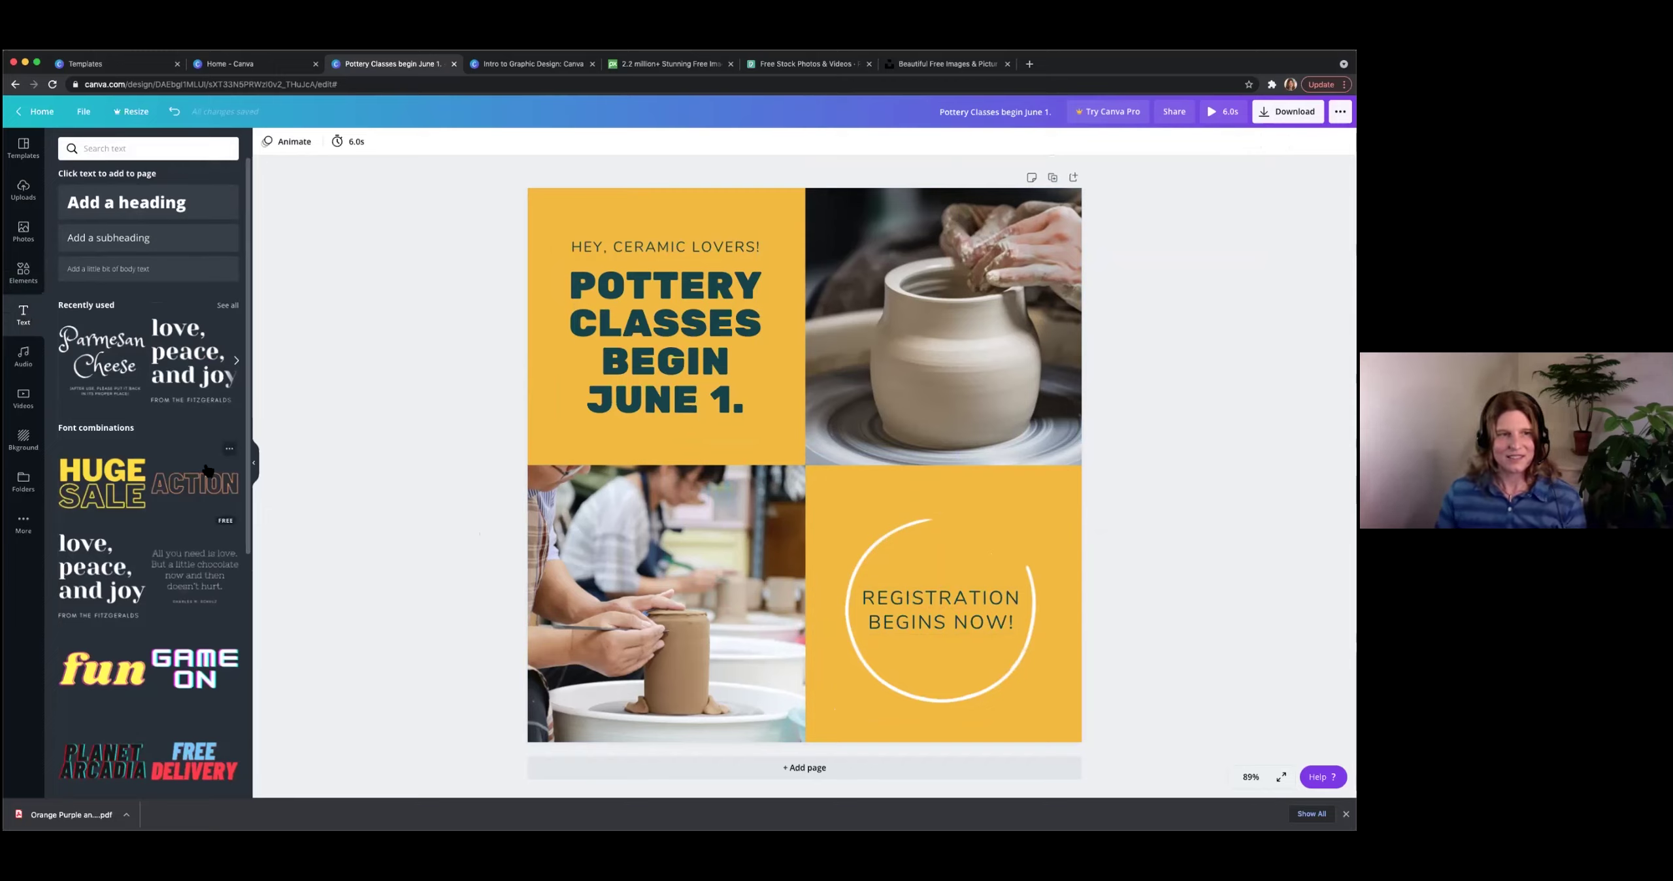
scroll(175, 473, "down", 2)
scroll(175, 473, "down", 6)
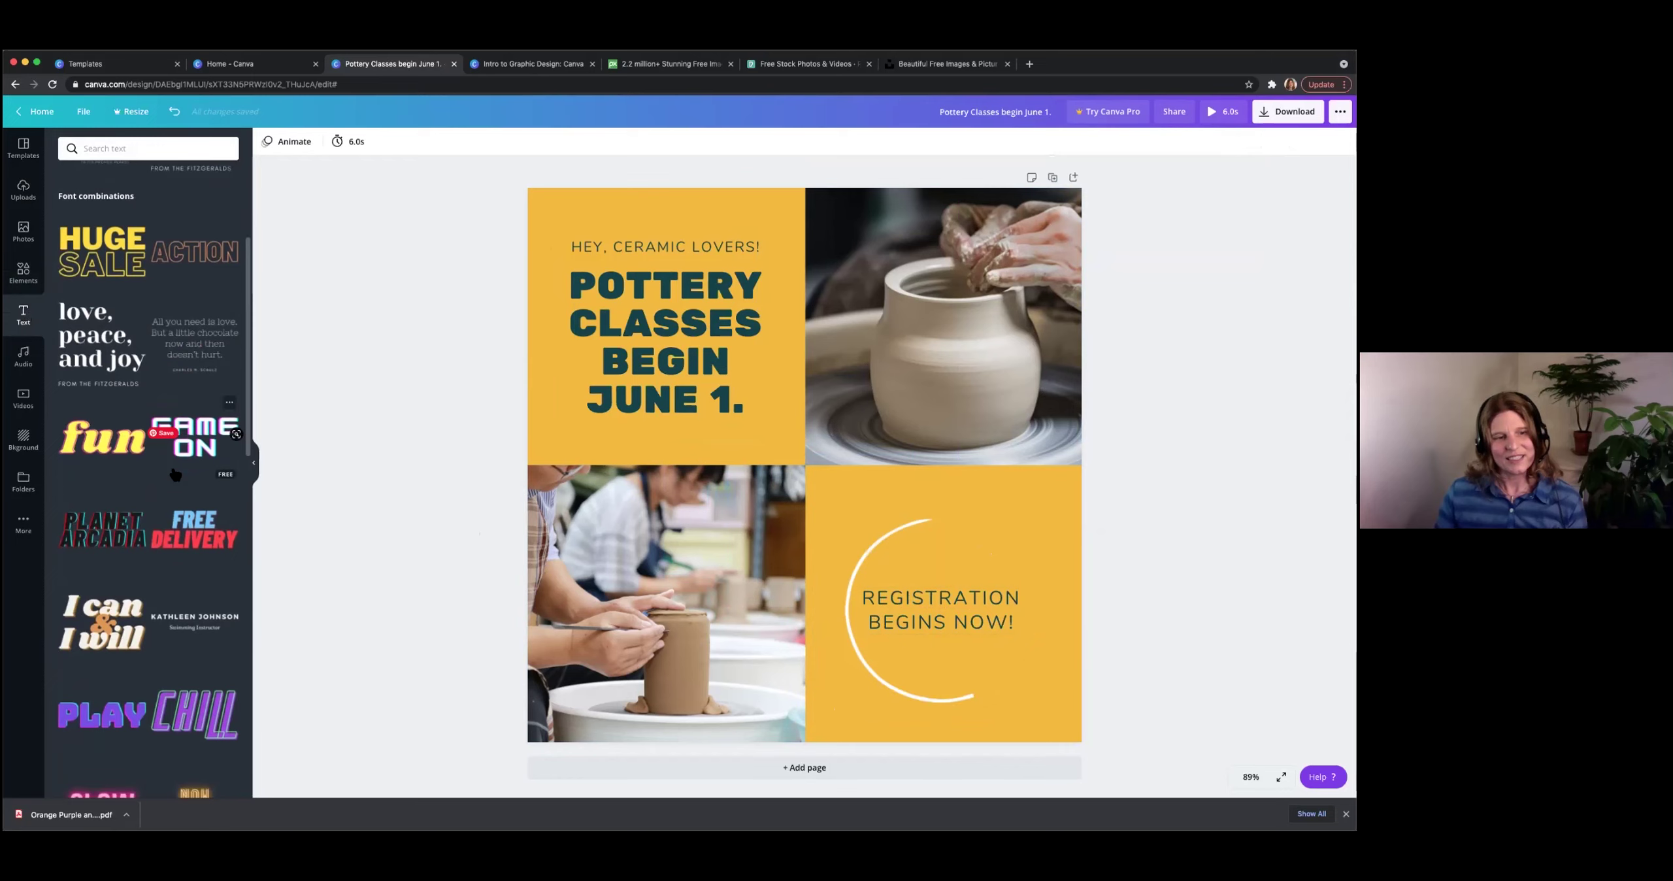
scroll(175, 475, "down", 3)
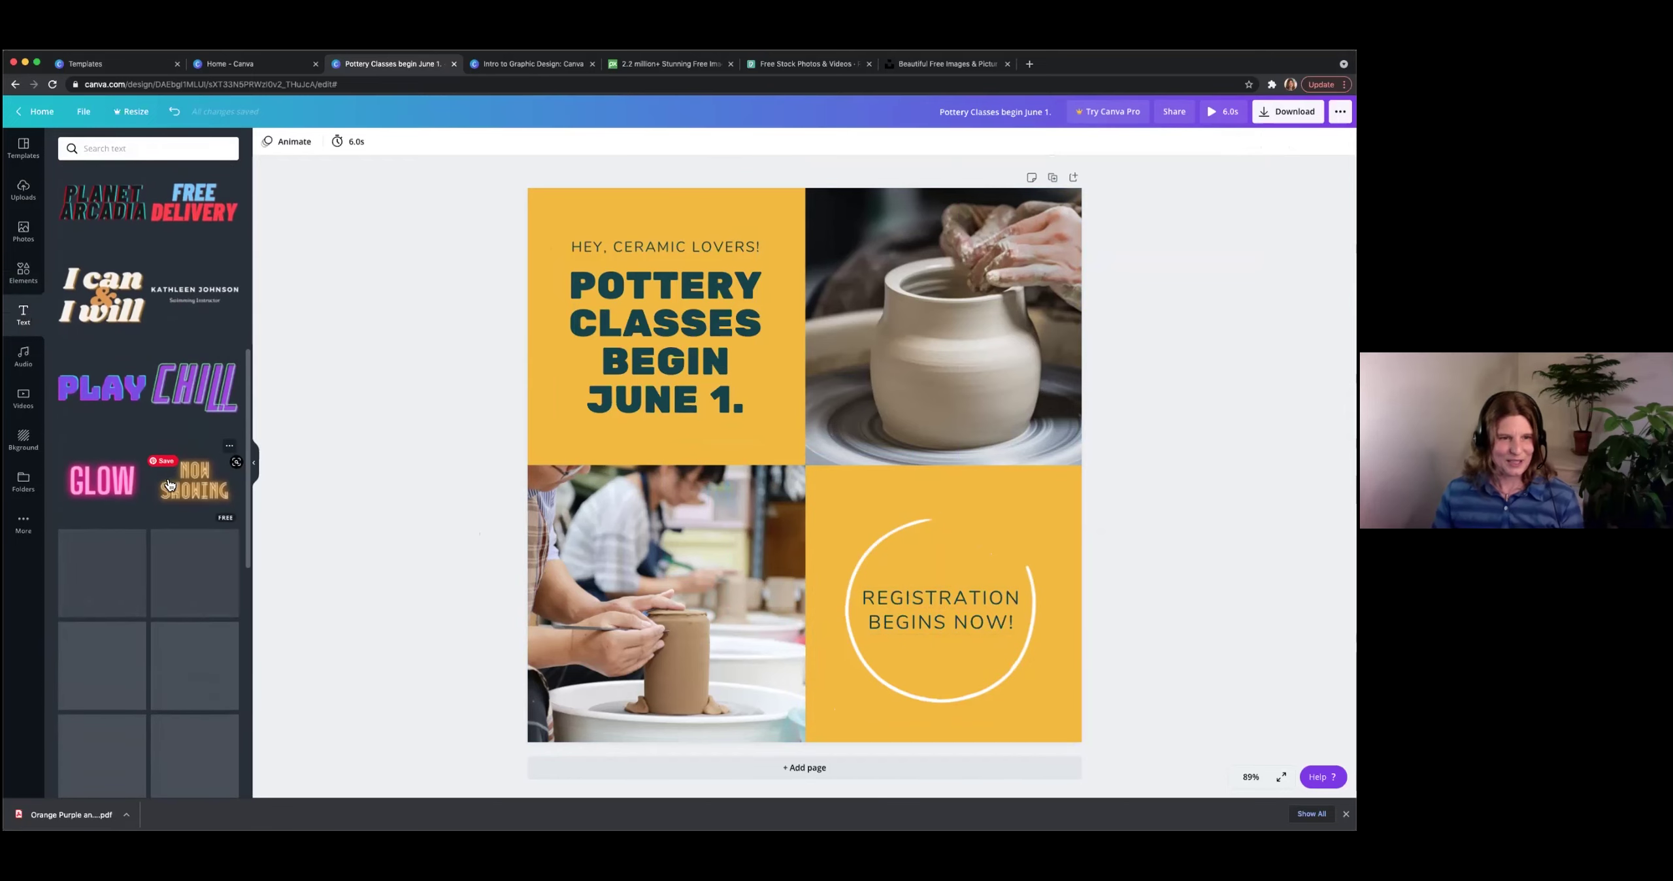
scroll(159, 494, "down", 2)
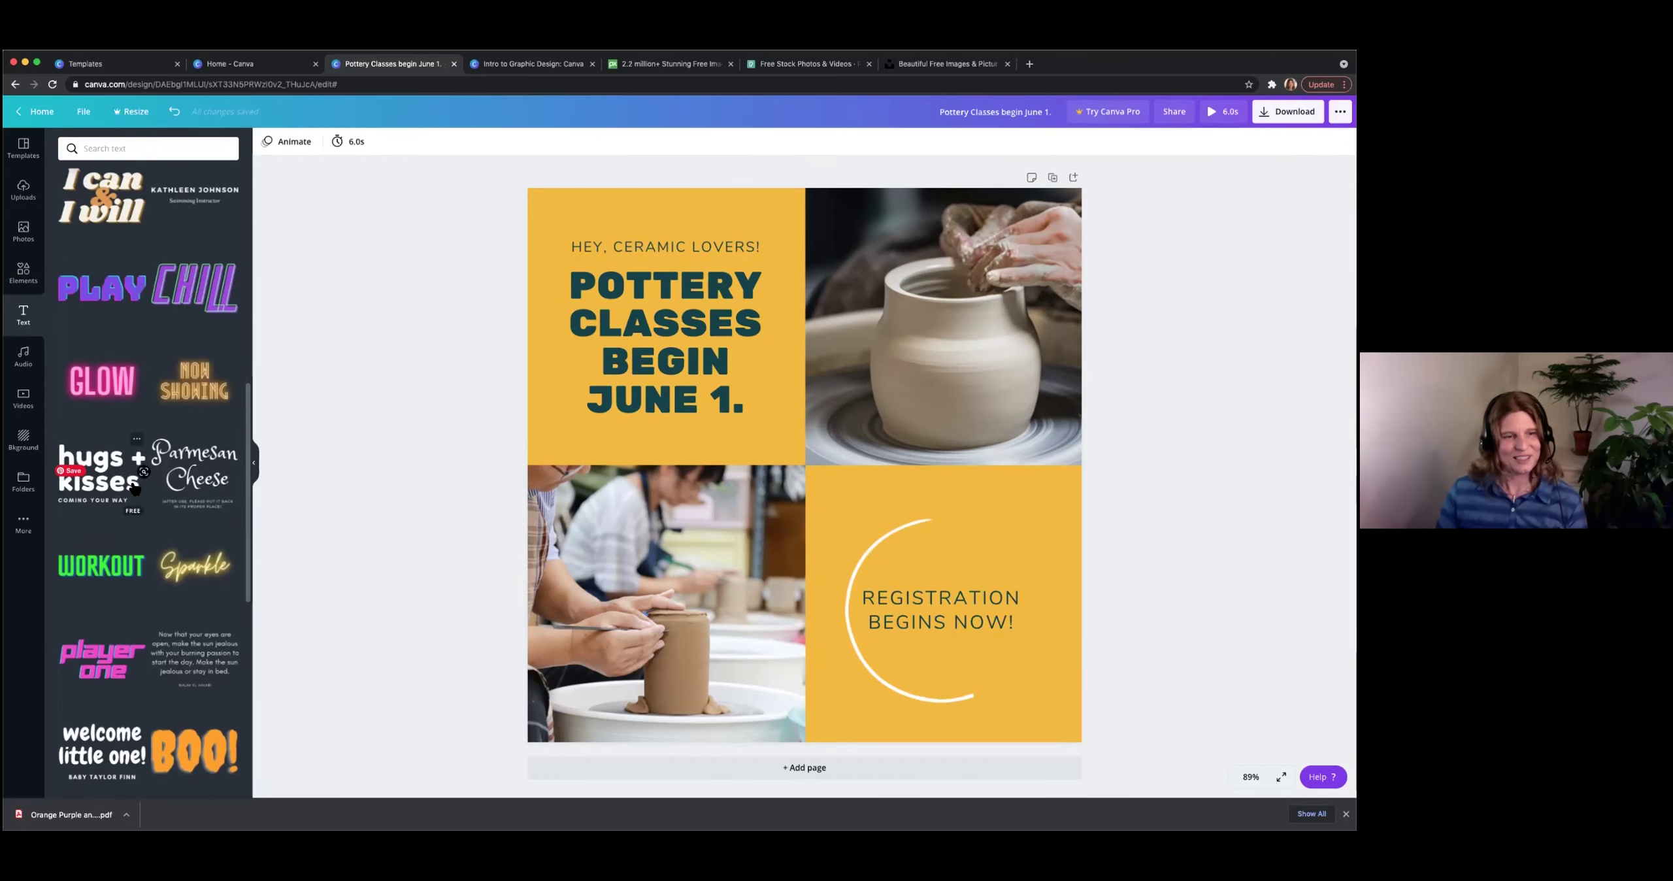
scroll(158, 494, "down", 1)
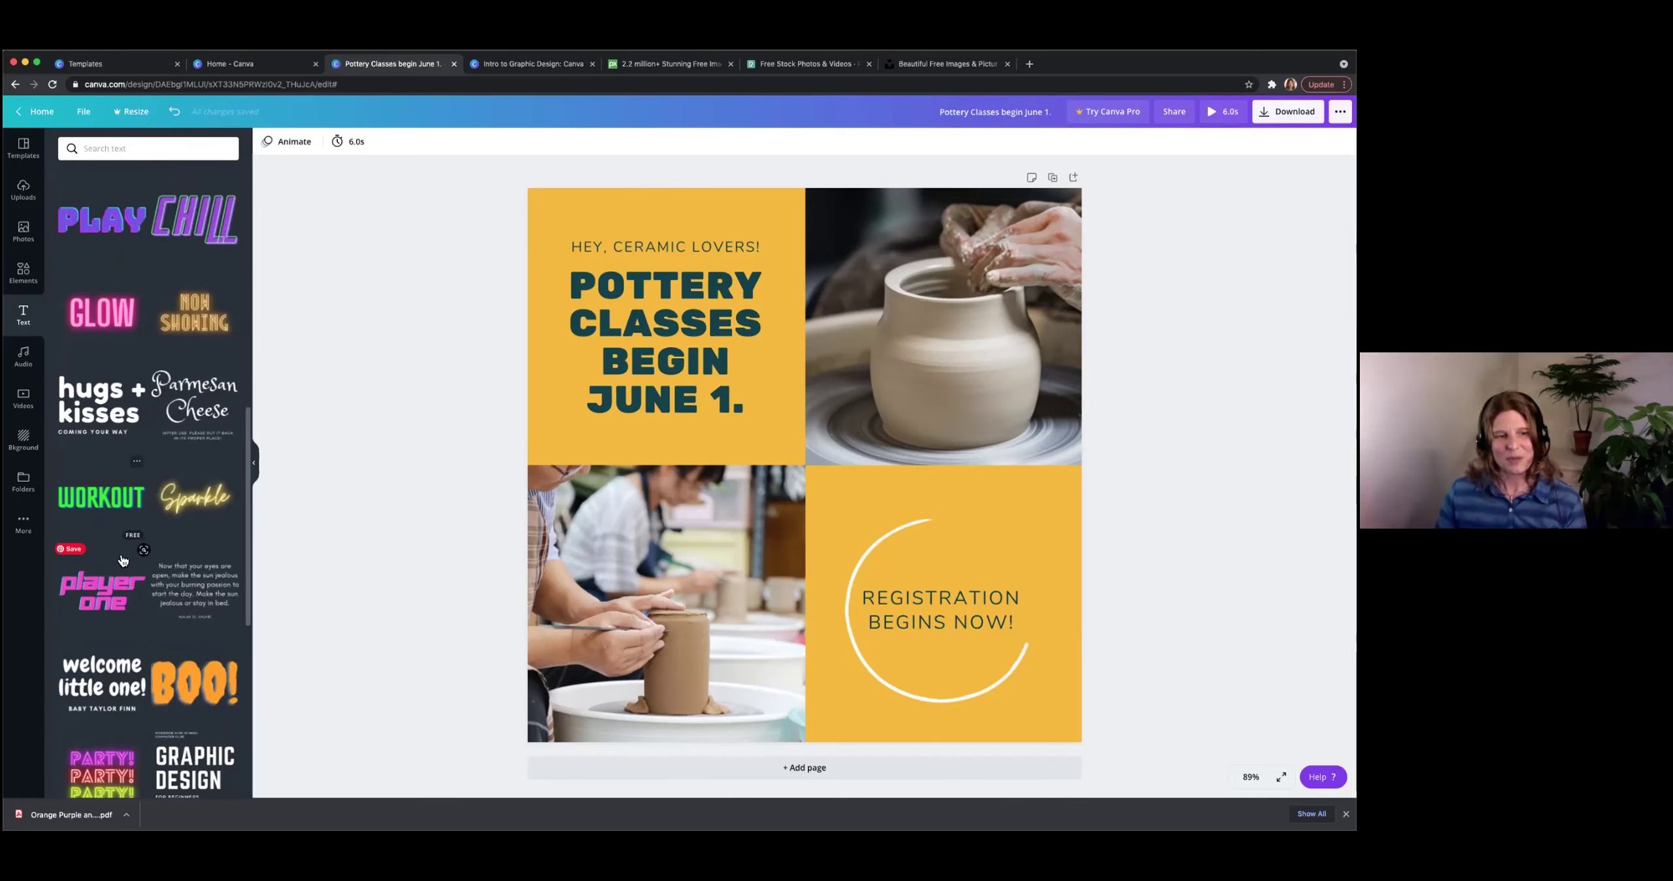
scroll(137, 567, "down", 1)
scroll(139, 568, "down", 2)
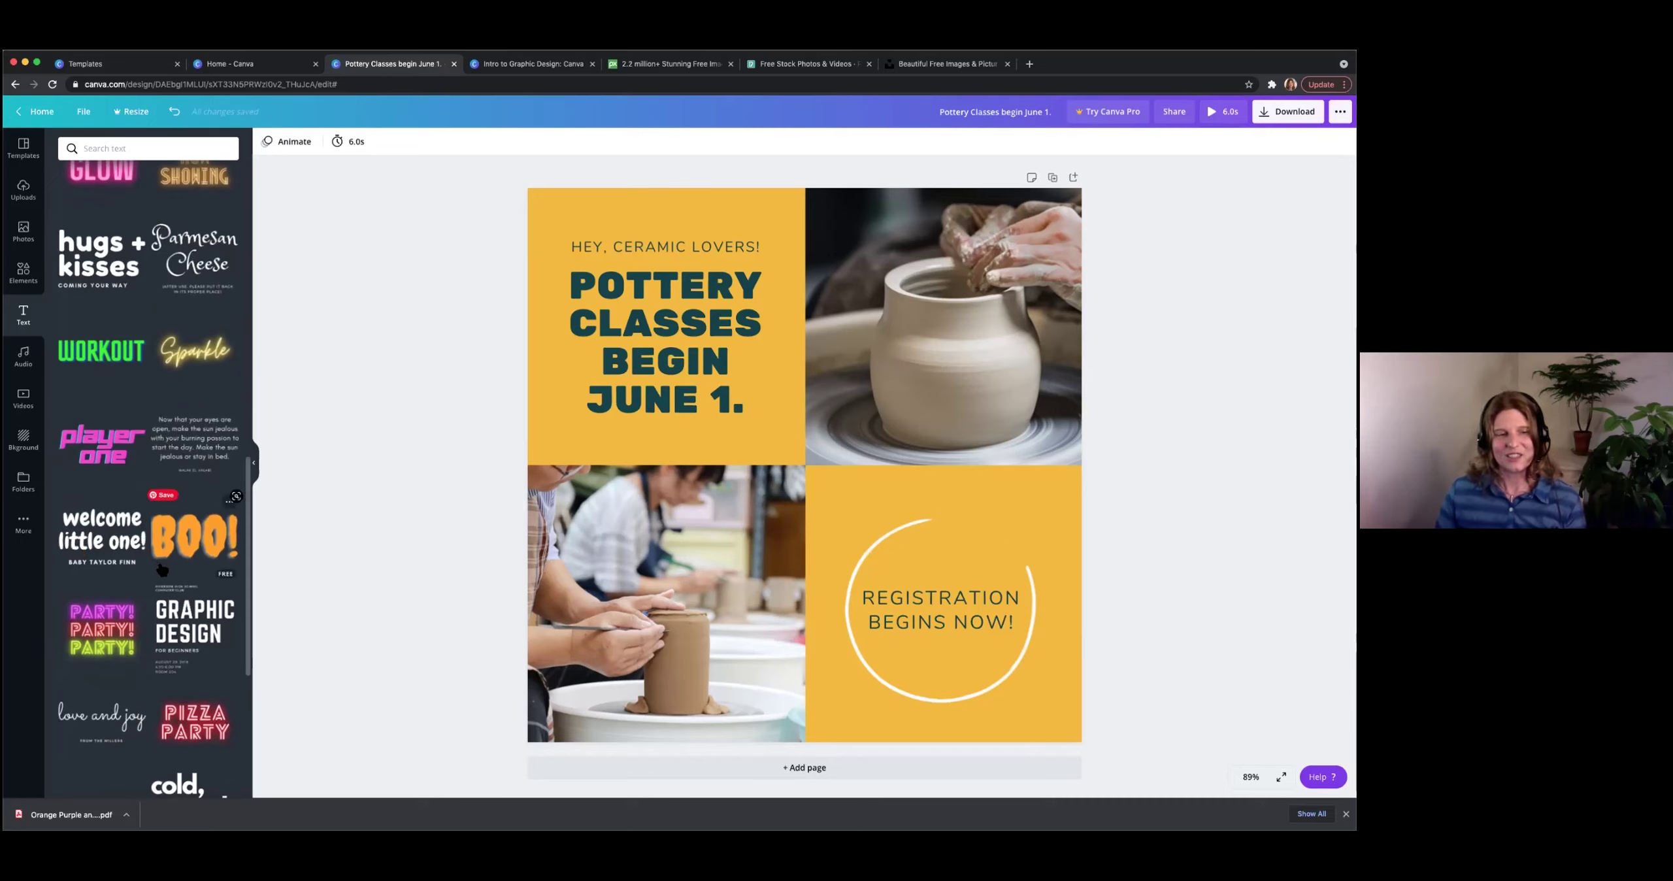
scroll(173, 568, "down", 2)
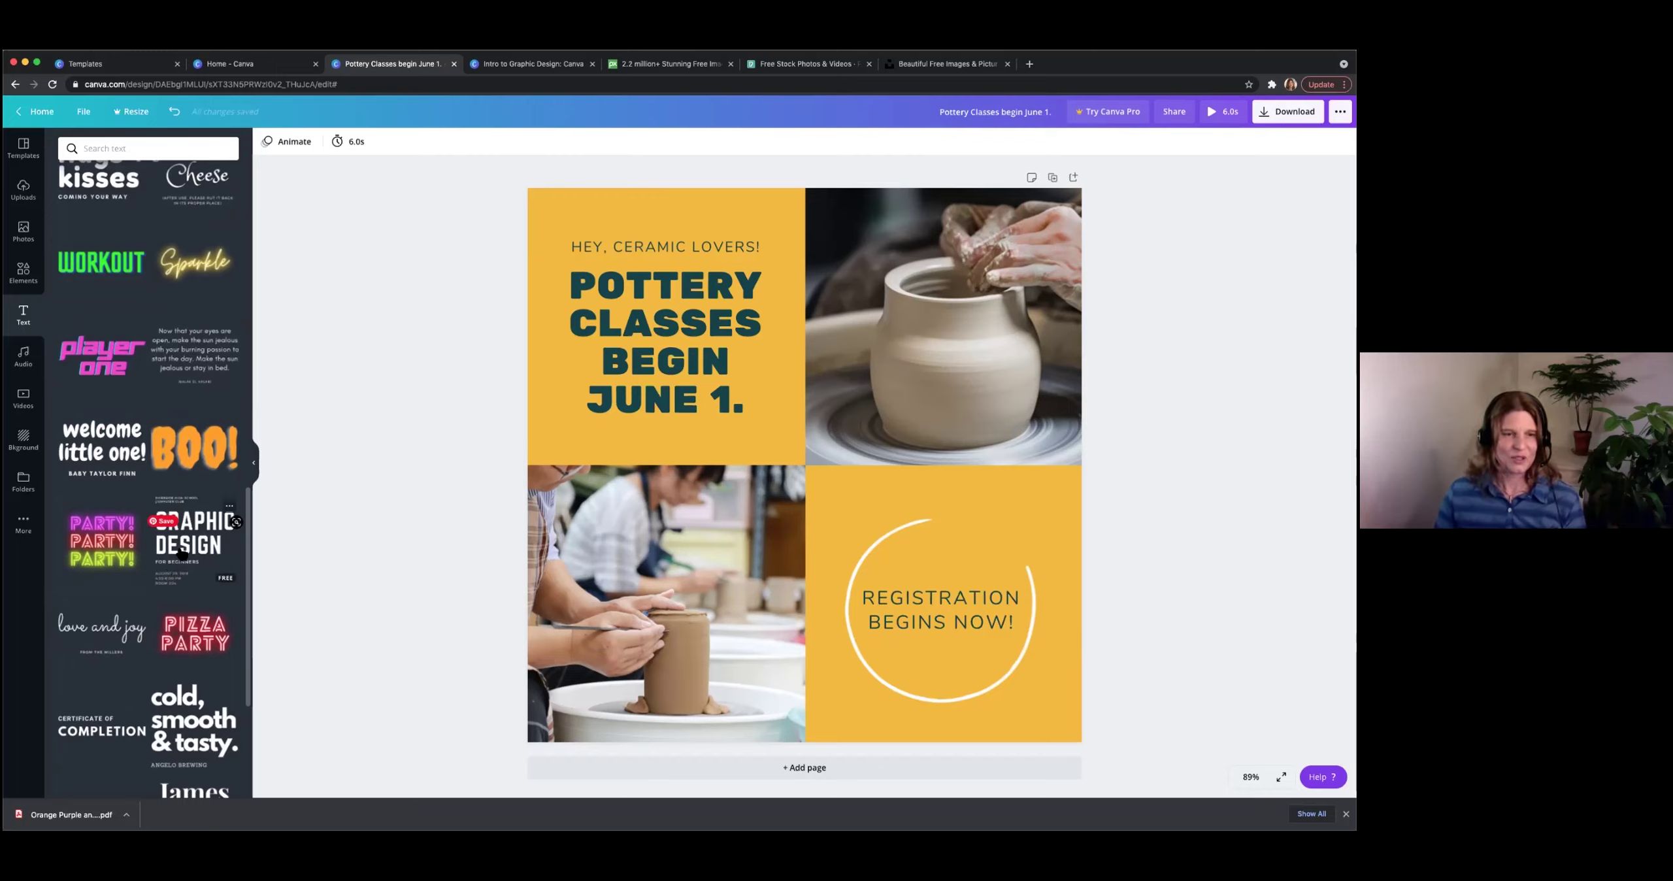
Try the "GRAPHIC DESIGN FOR BEGINNERS" font combination at reduced size over the pottery classes heading, and delete it.
left_click_drag(182, 554, 385, 396)
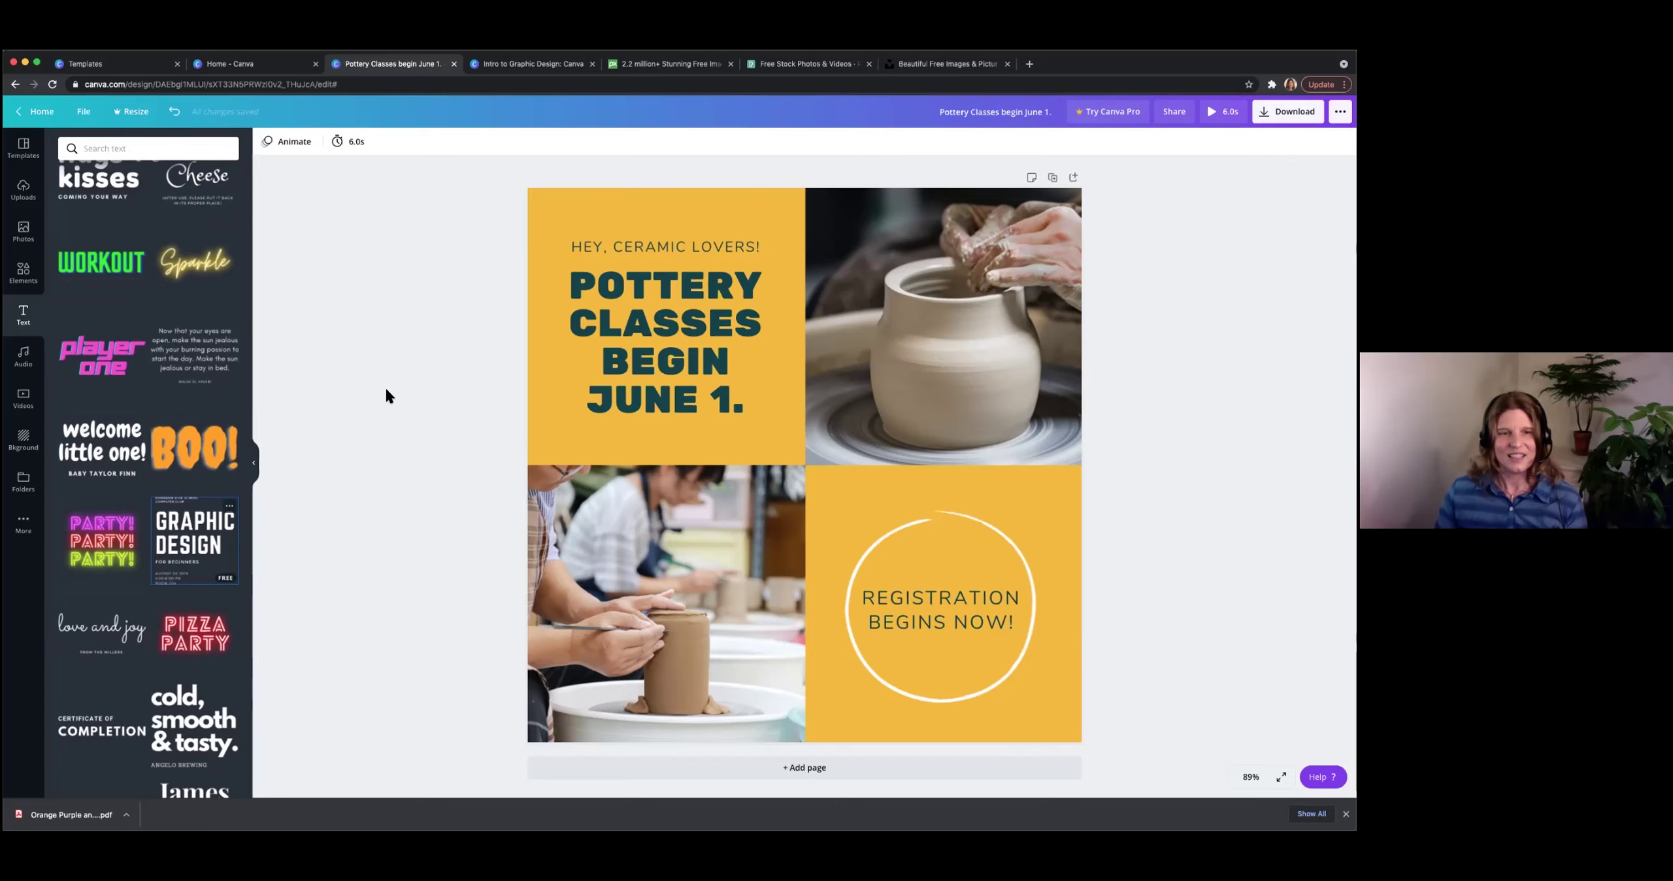
left_click(177, 555)
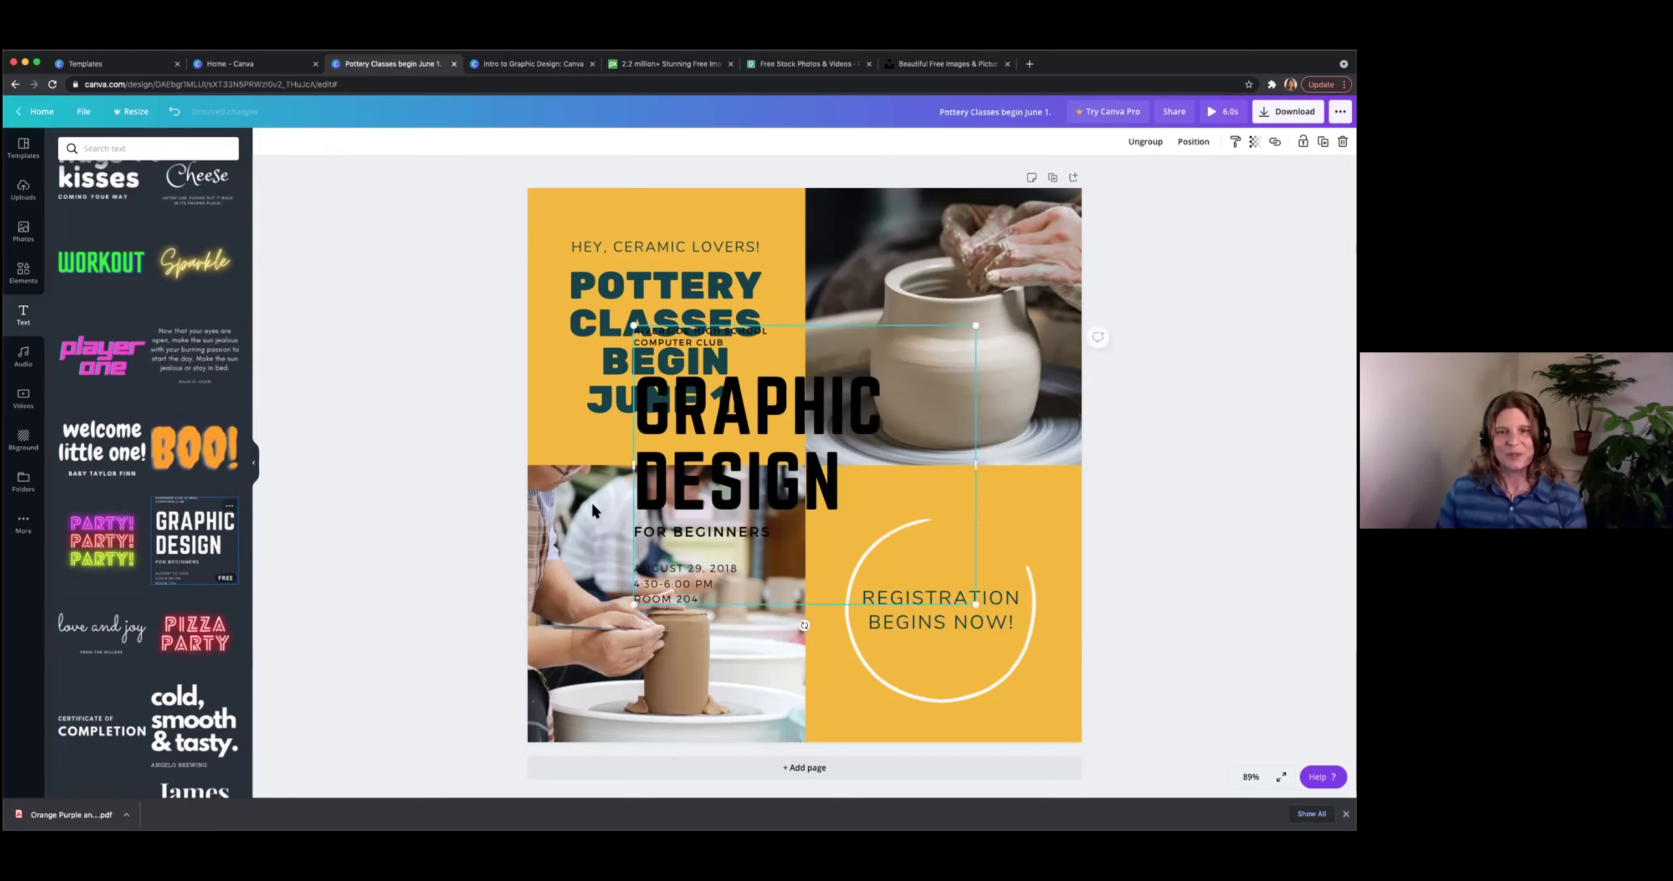
left_click_drag(786, 490, 849, 429)
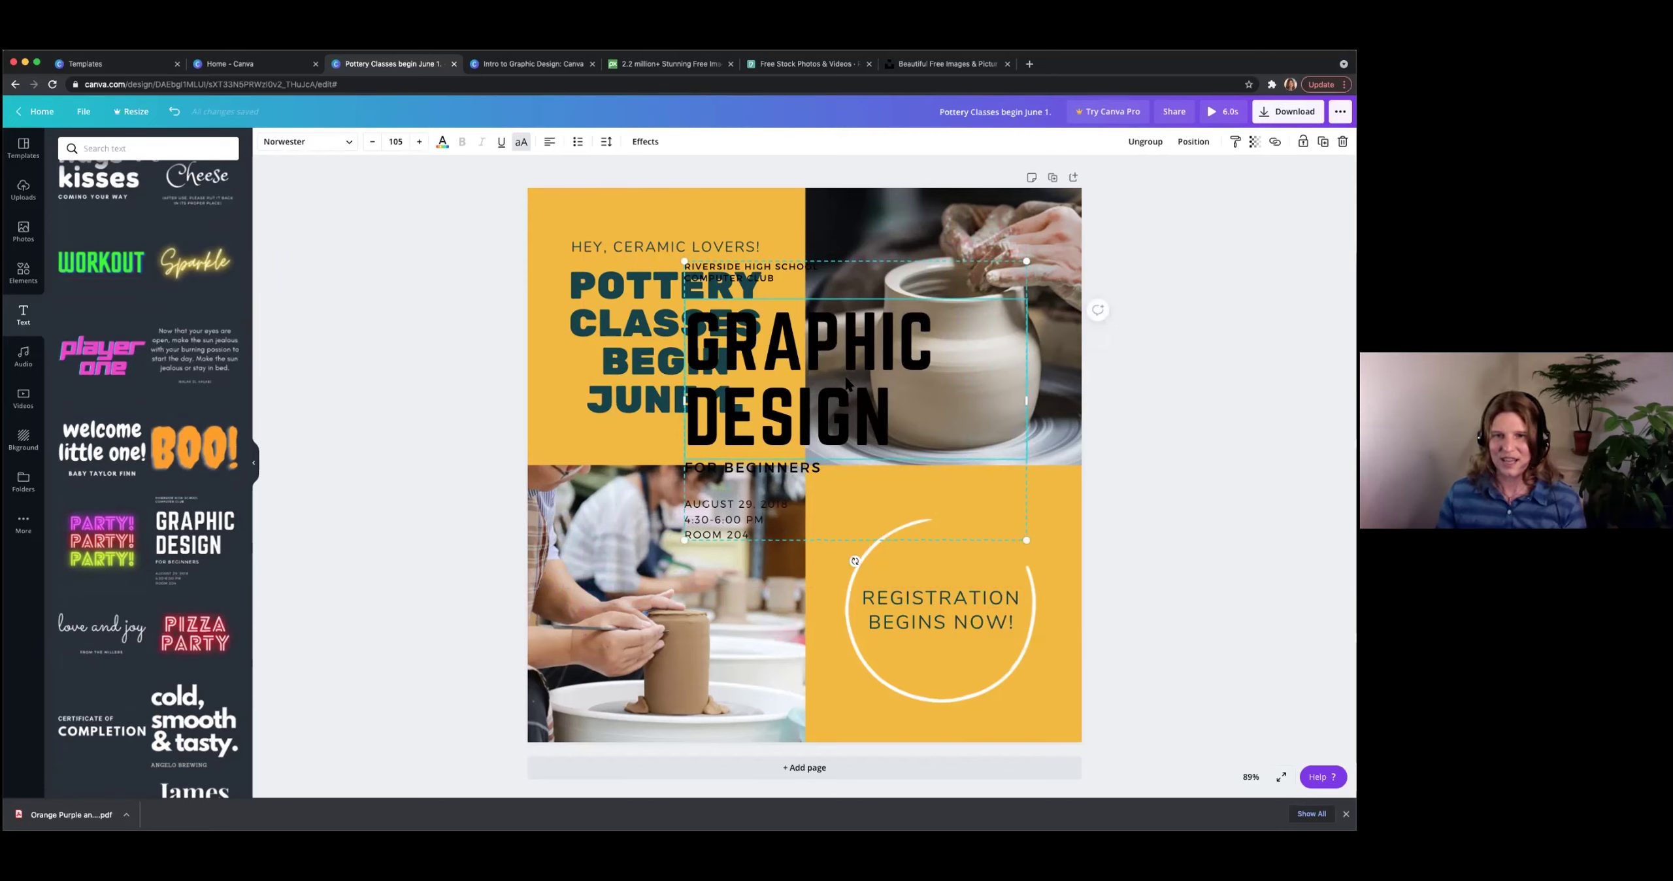
left_click_drag(863, 353, 720, 292)
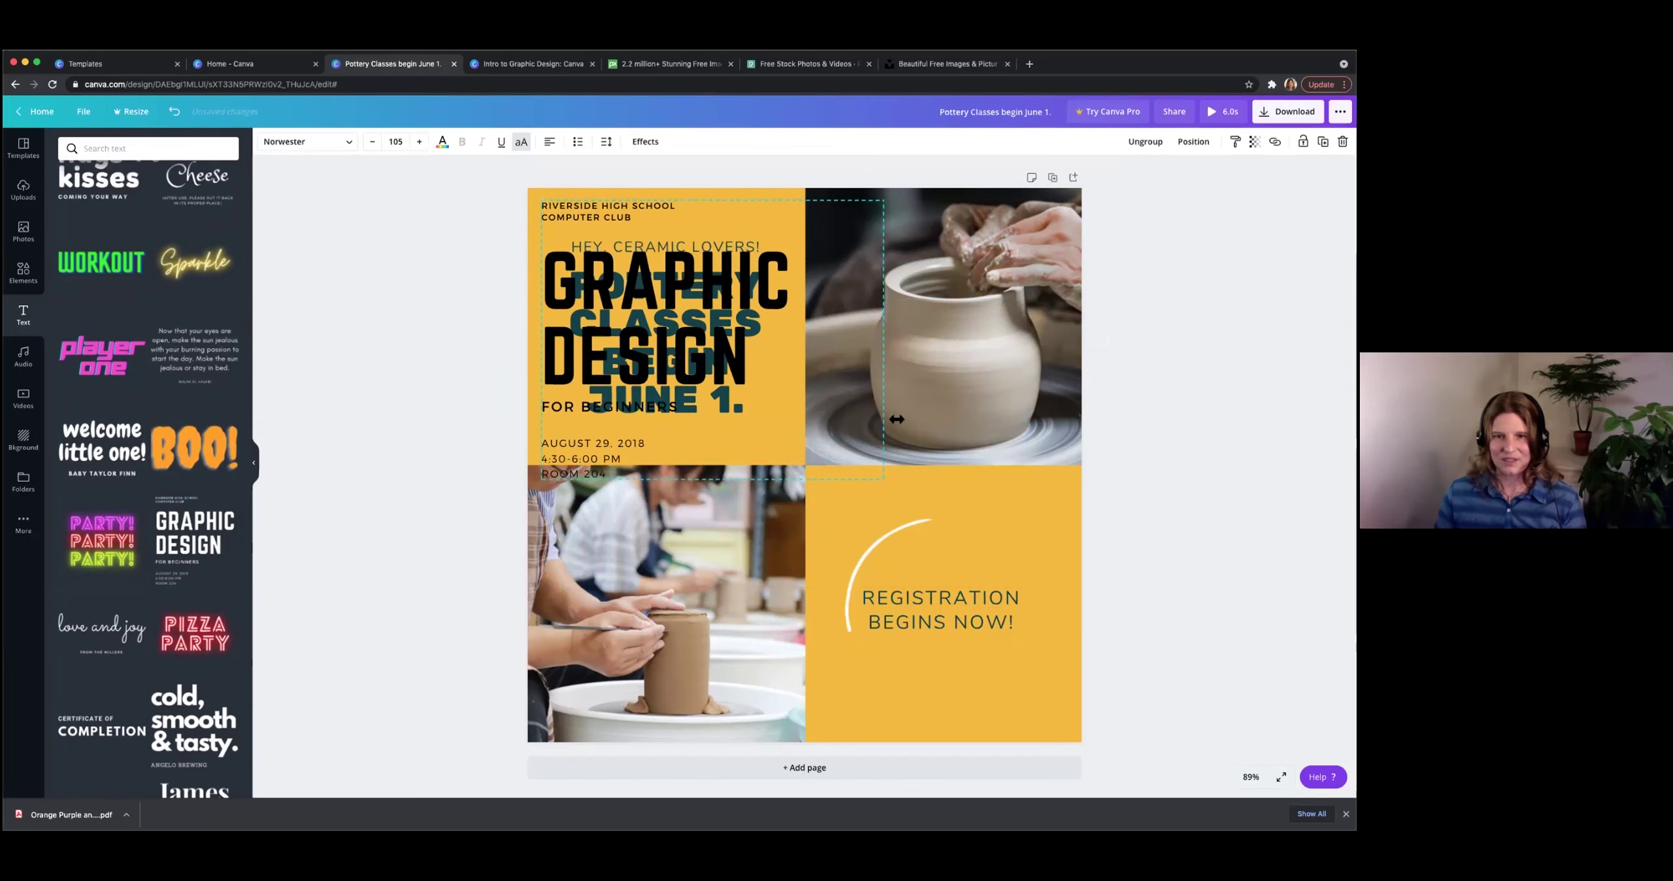
left_click_drag(884, 477, 779, 439)
left_click_drag(780, 345, 789, 374)
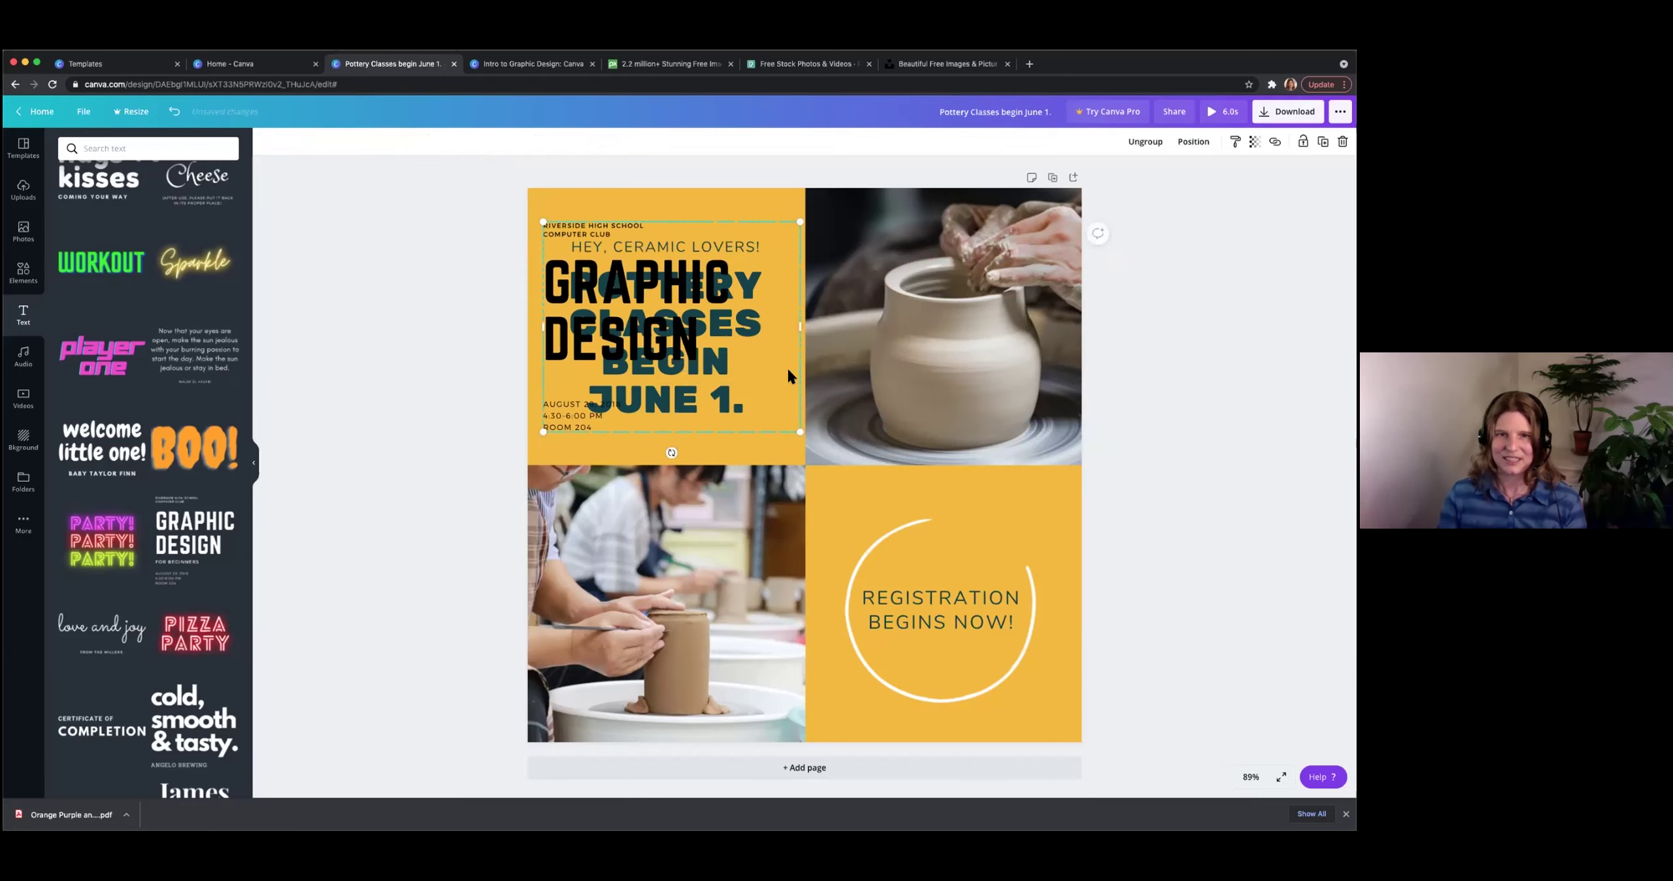
key("Delete")
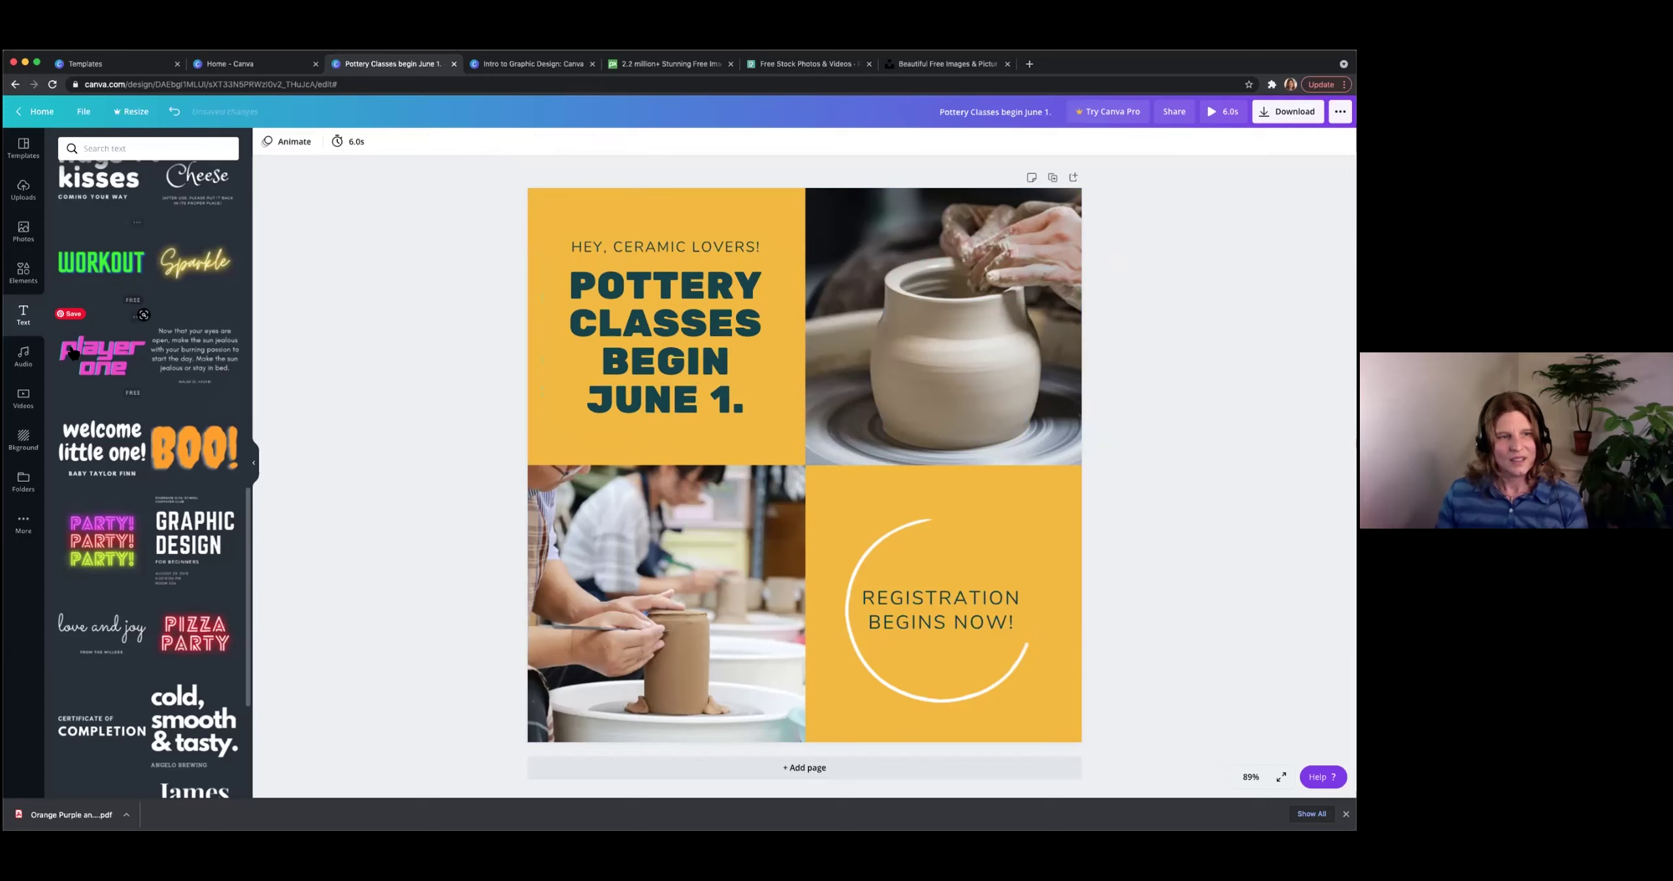
Add the "Advertising" audio track to the design, pause its playback and adjust which section near its start is used.
left_click(28, 366)
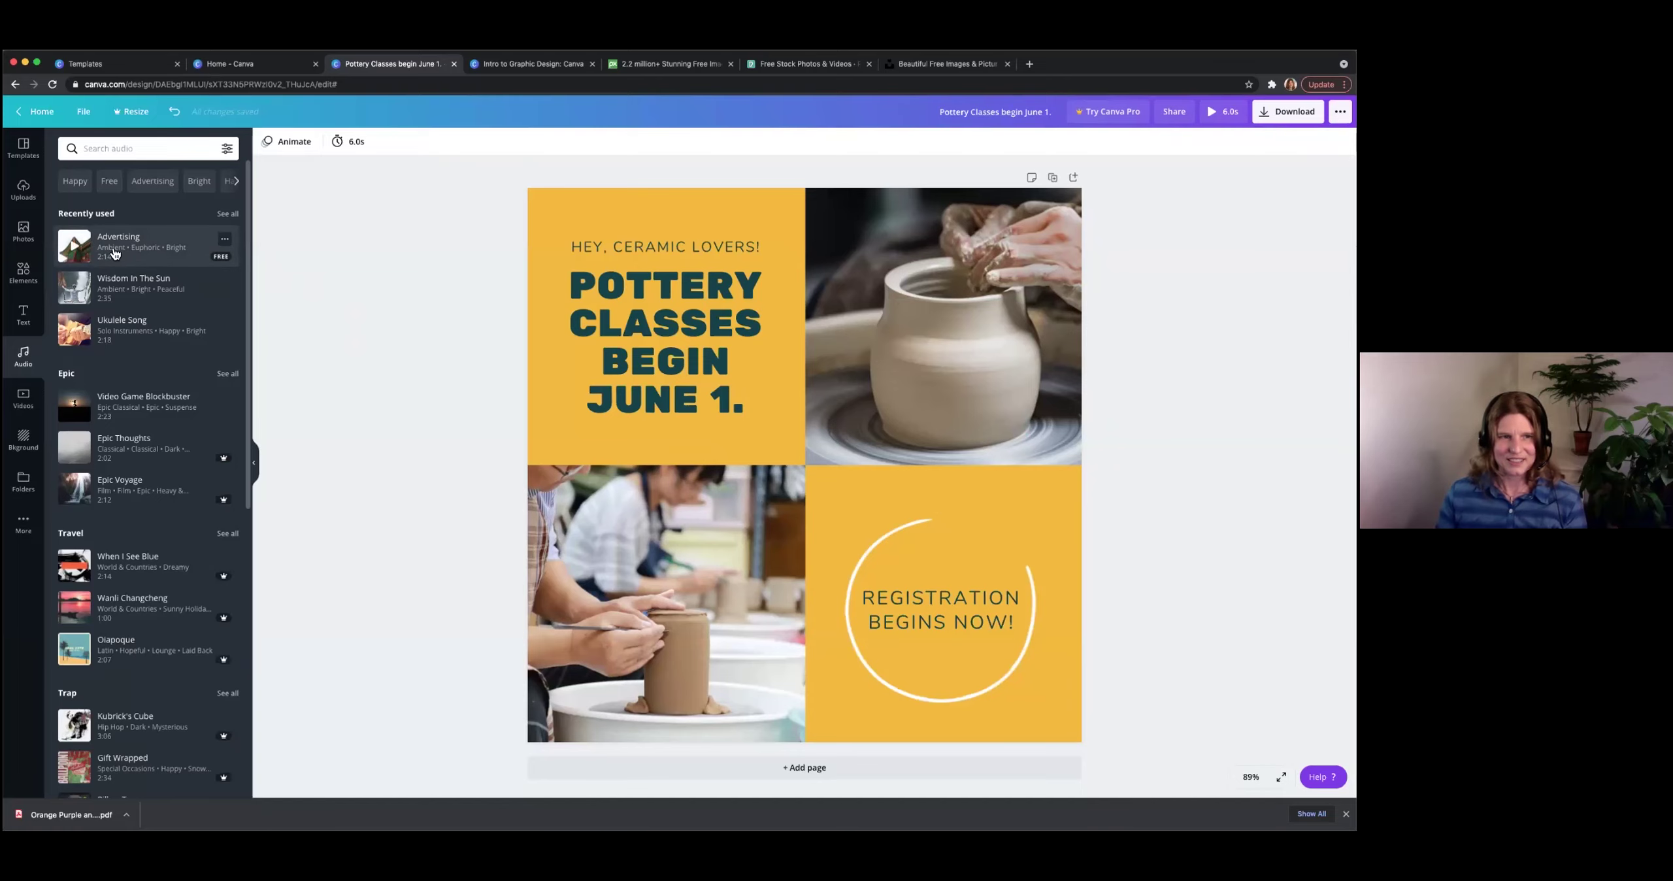
left_click_drag(116, 255, 792, 487)
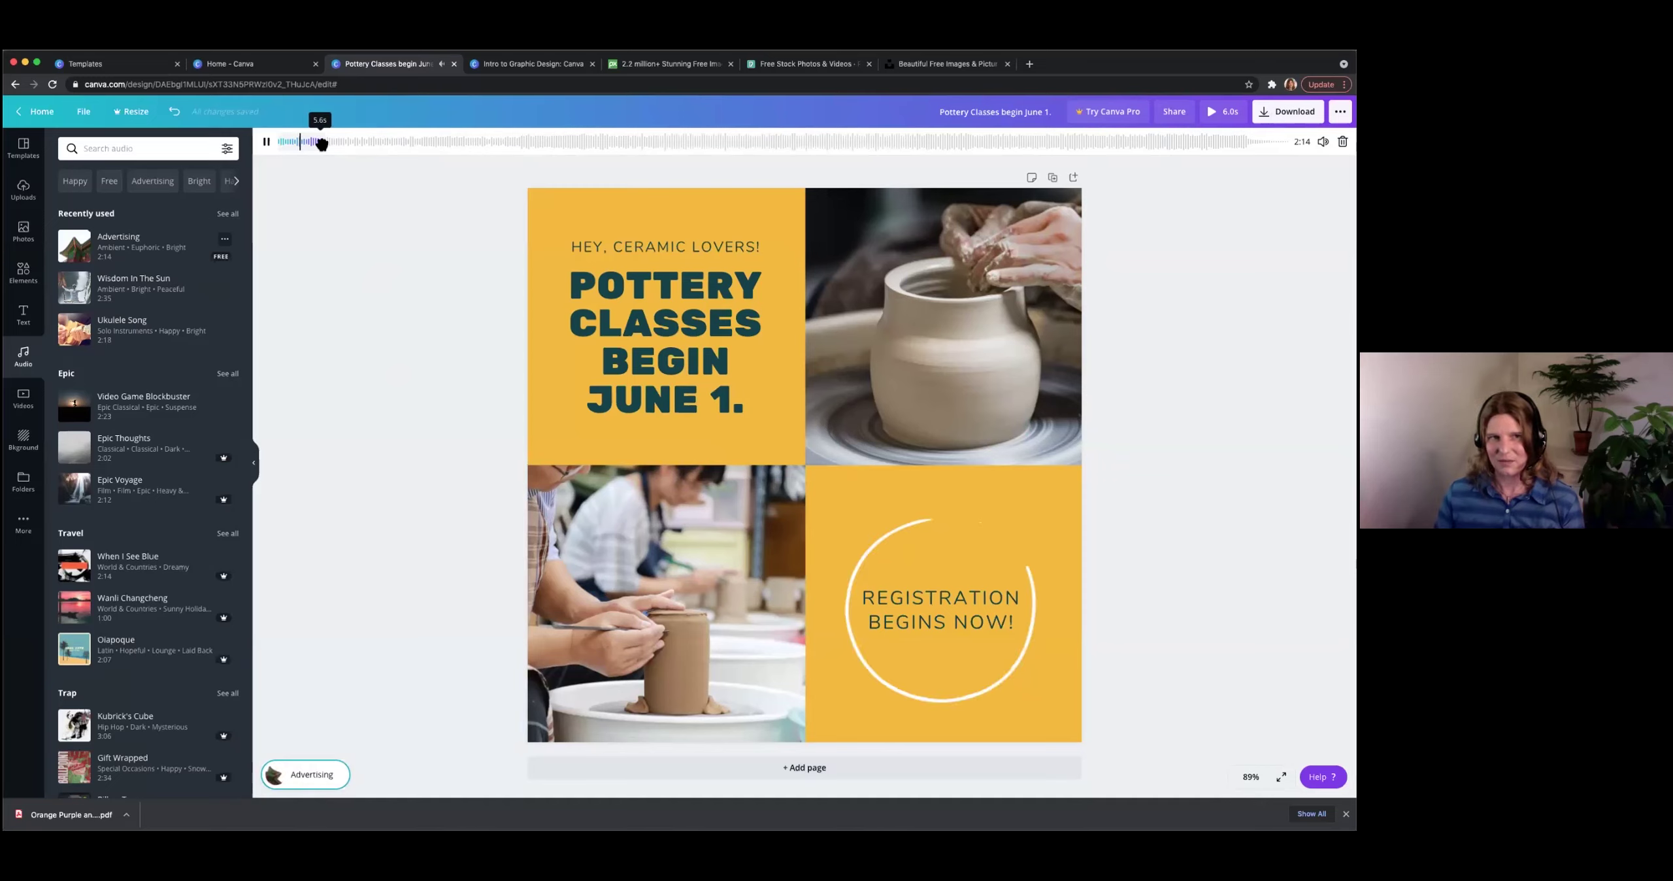
left_click(266, 143)
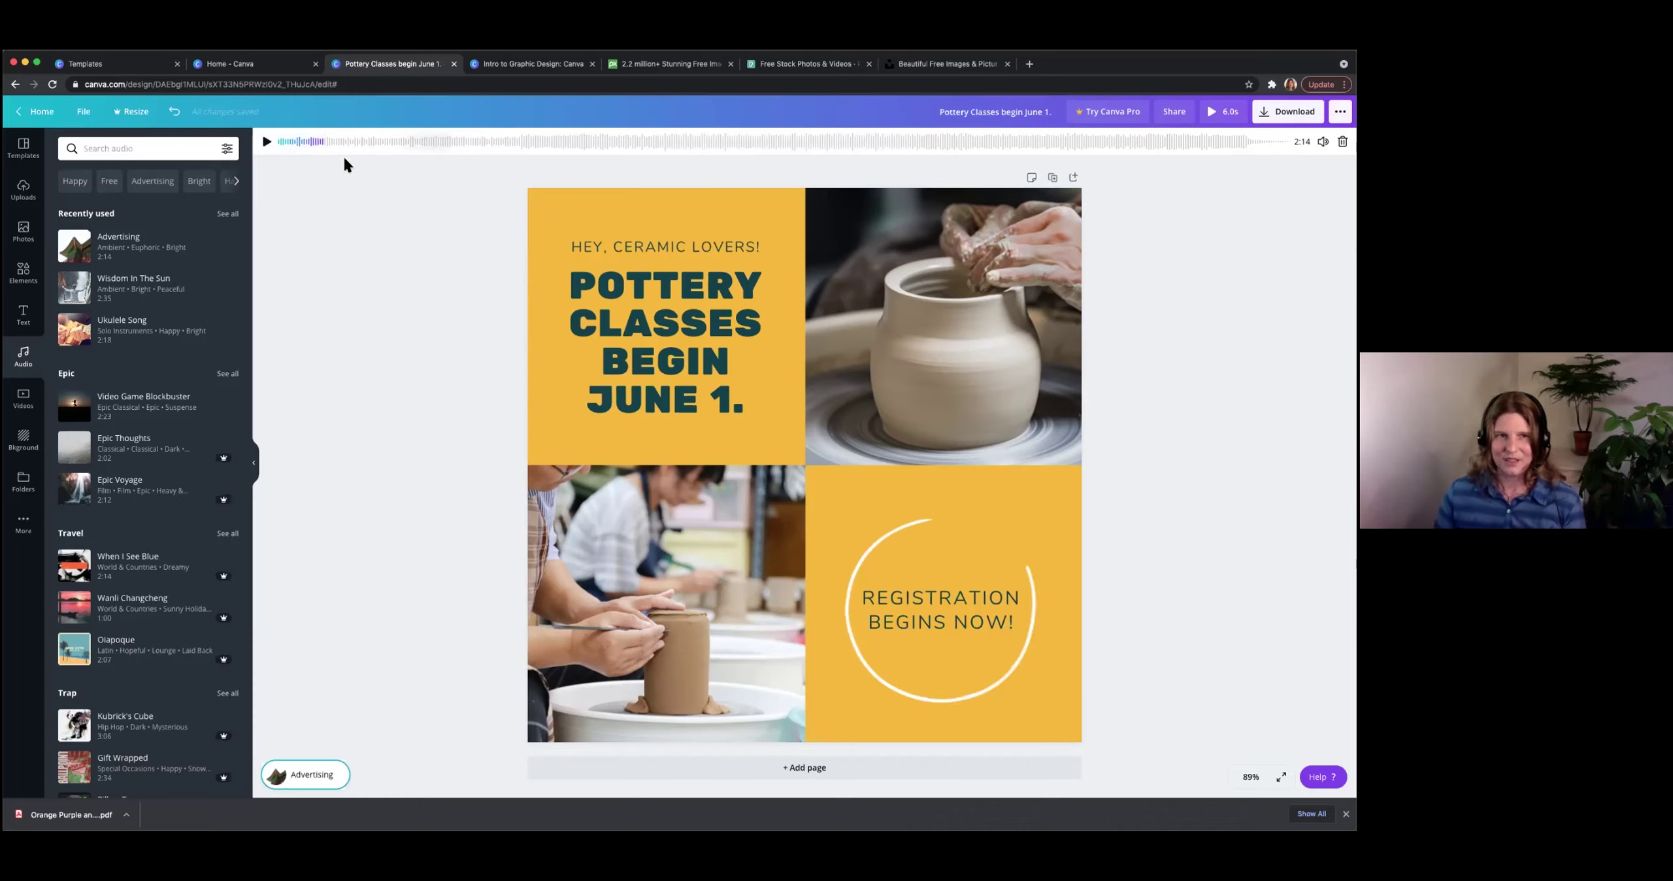
left_click_drag(319, 144, 313, 143)
Try adjusting the page timing and leave it set to 6.0 seconds.
left_click(595, 206)
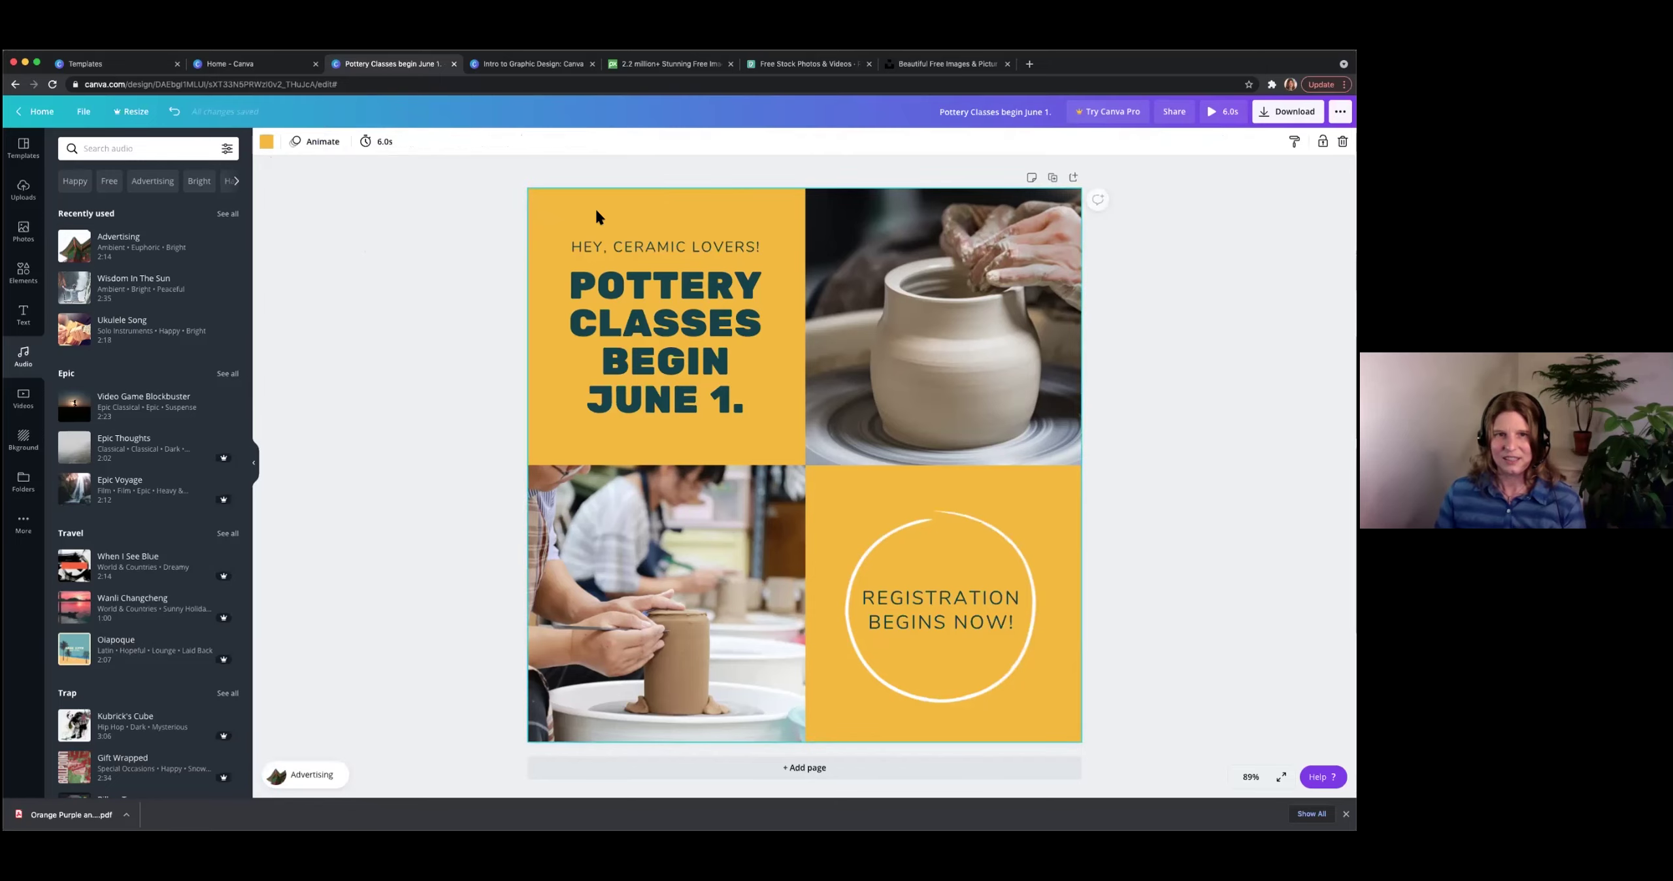
left_click(380, 143)
left_click_drag(432, 183, 442, 185)
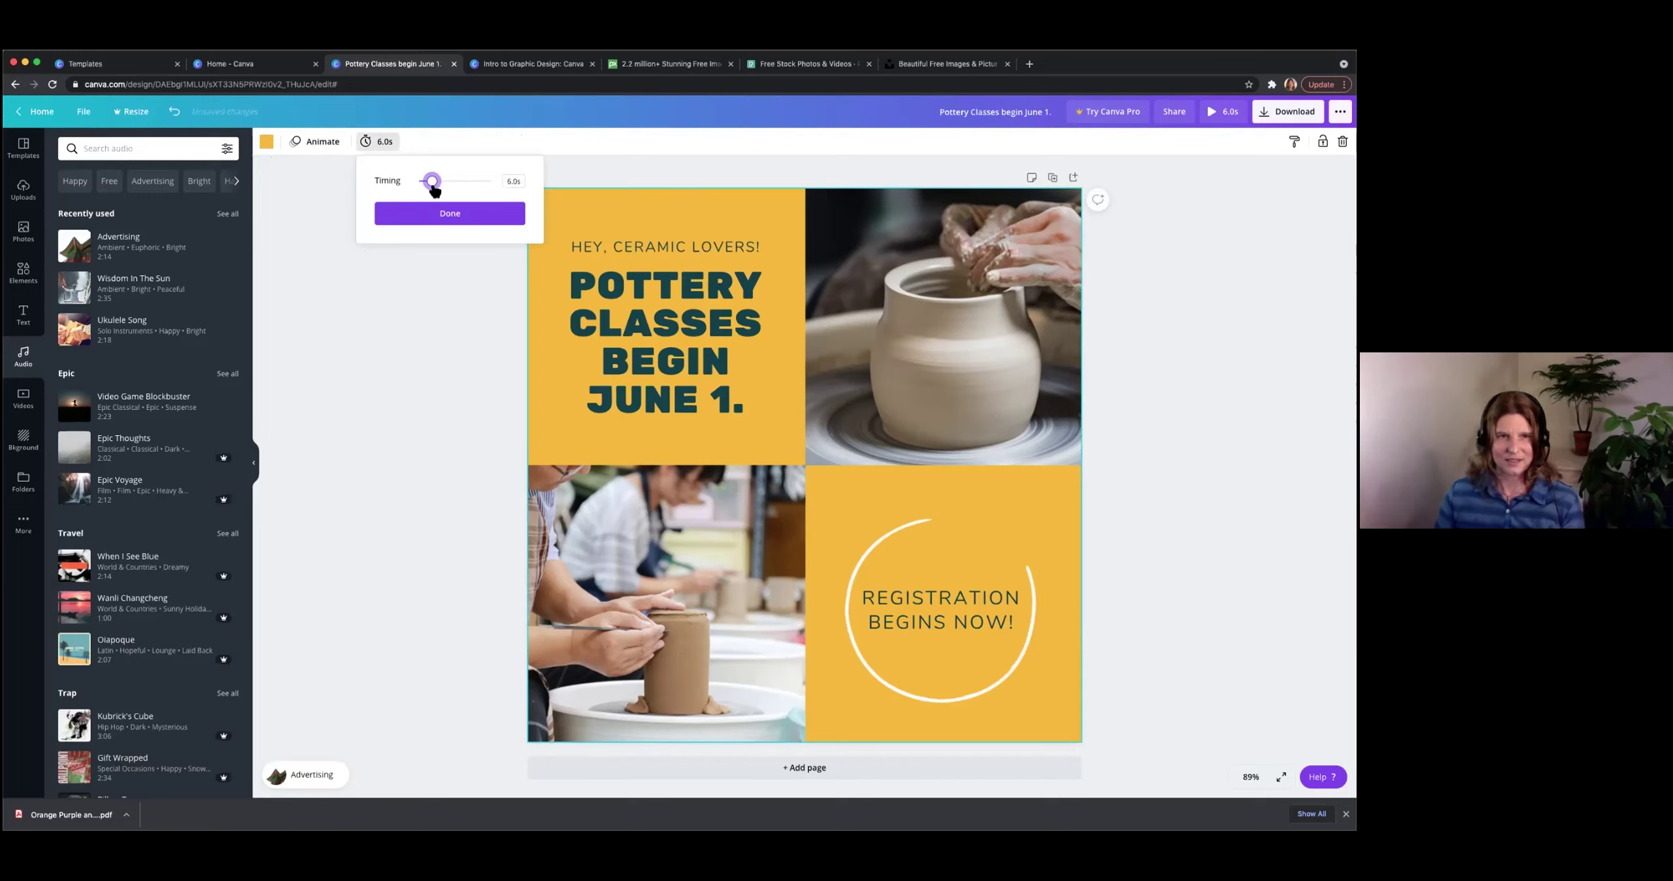
left_click(452, 221)
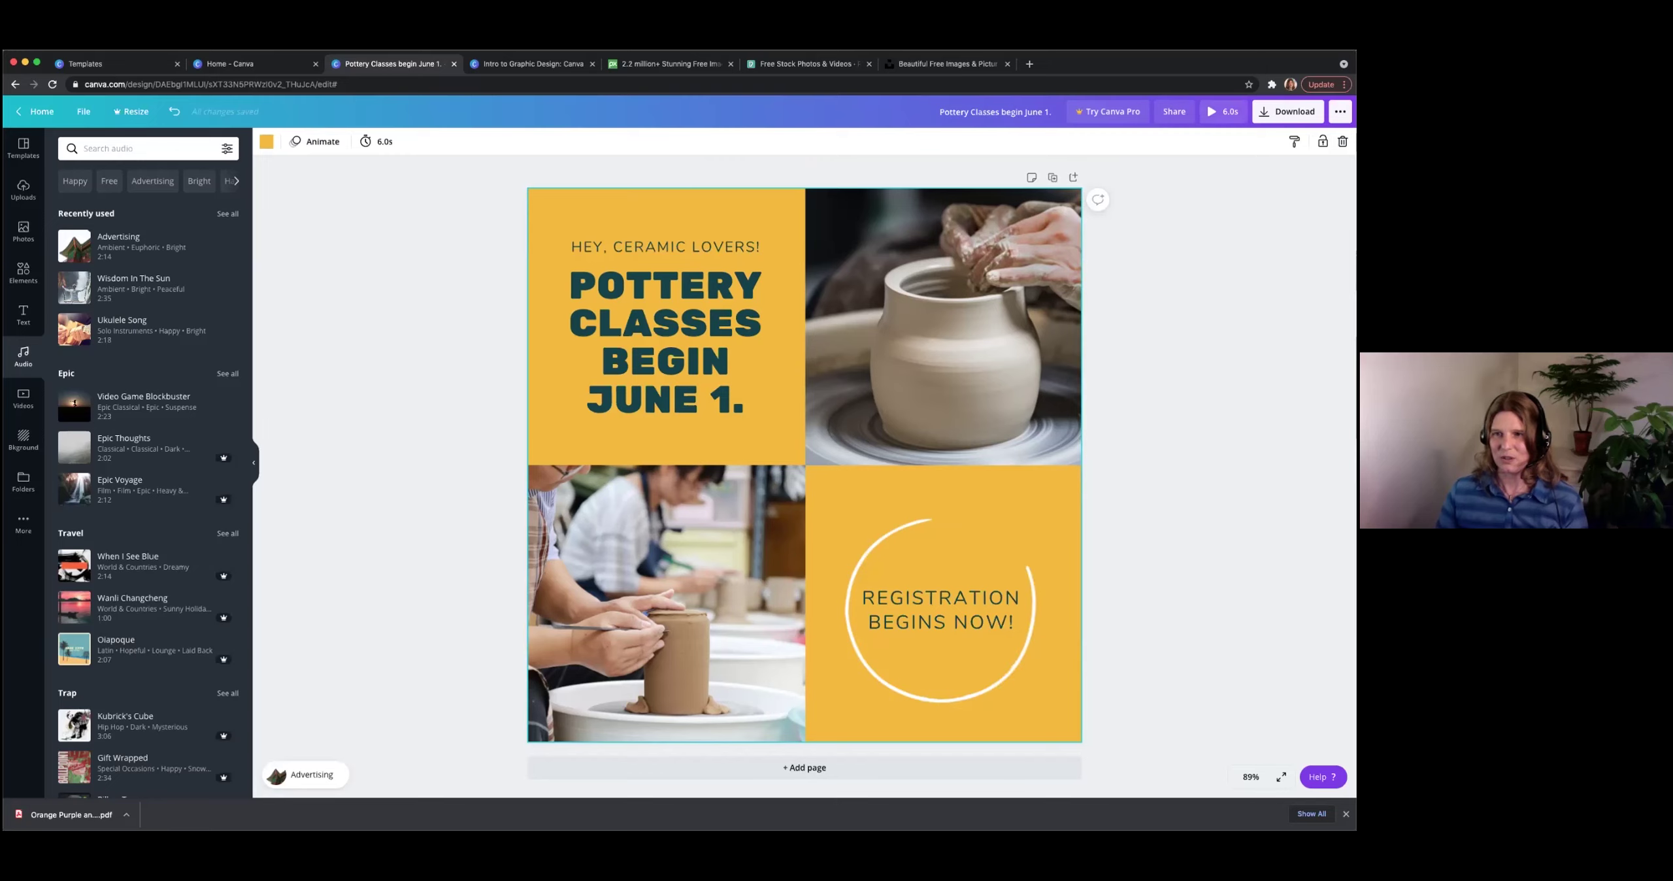
Play a preview of the design with its animated circle and audio, and close the preview.
left_click(1222, 111)
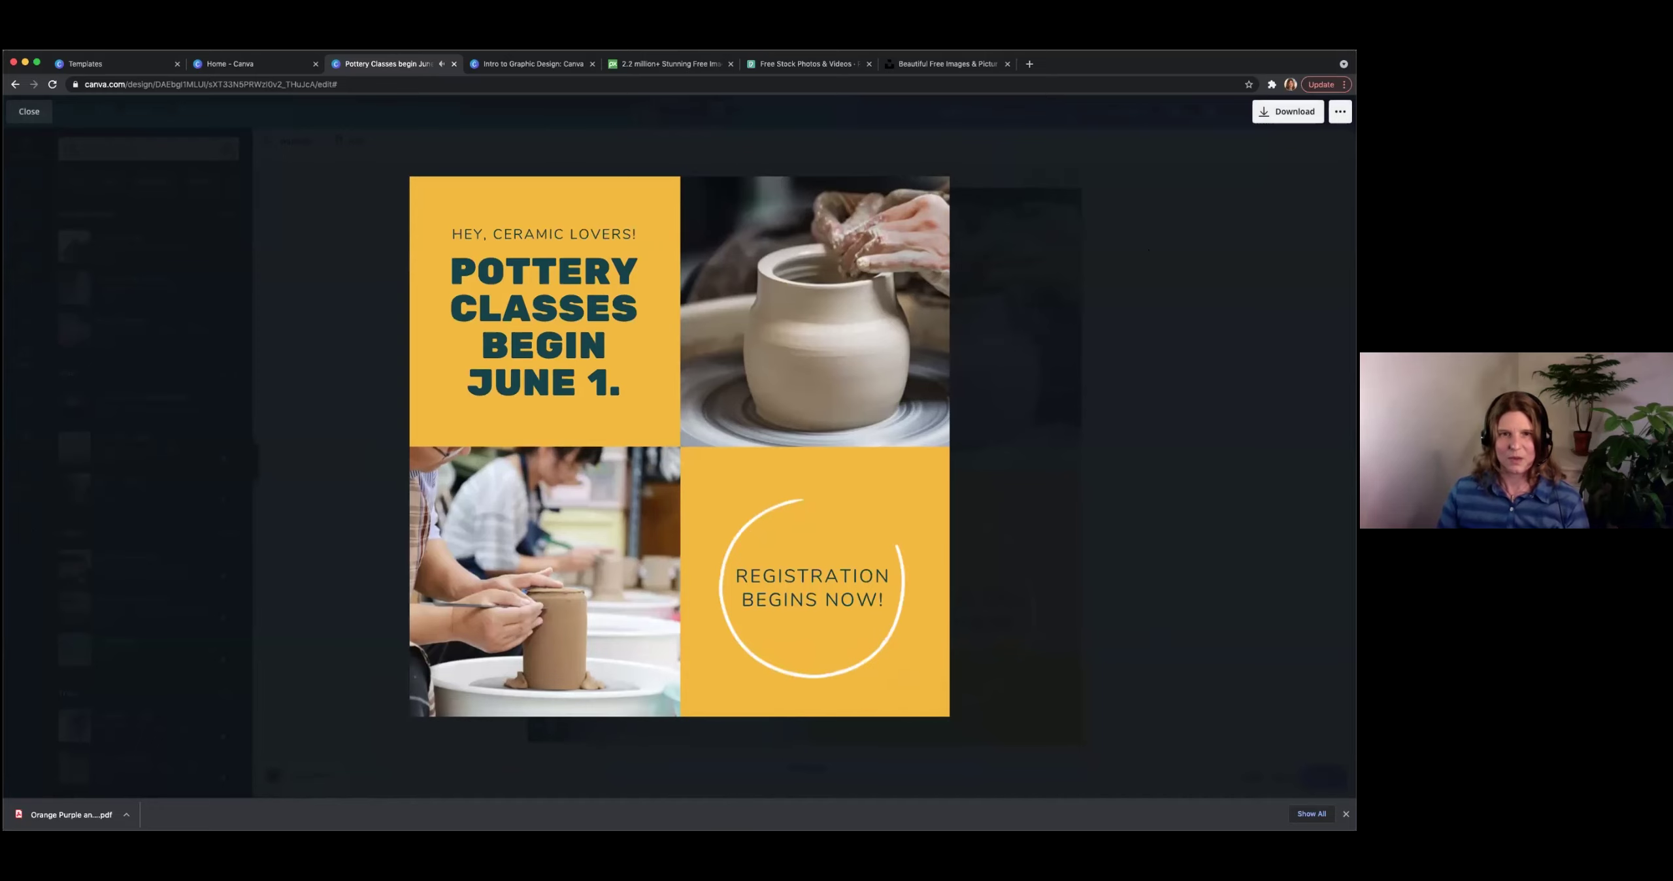
left_click(38, 116)
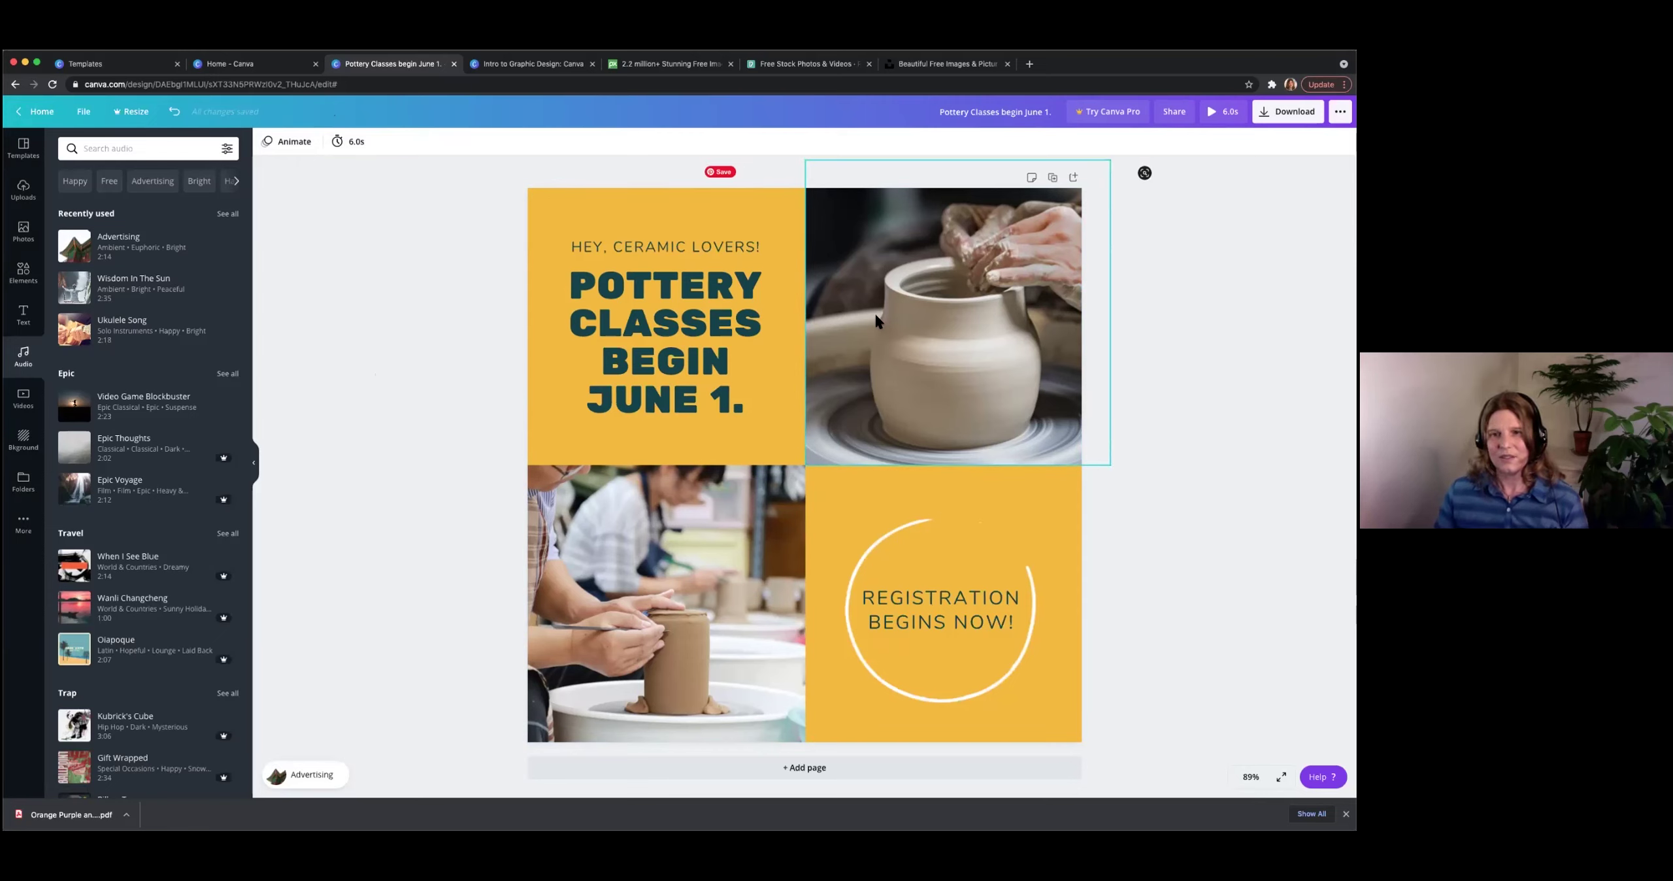
Look at the image effects for the clay pot photo and apply the Selfie filter to it.
left_click(947, 331)
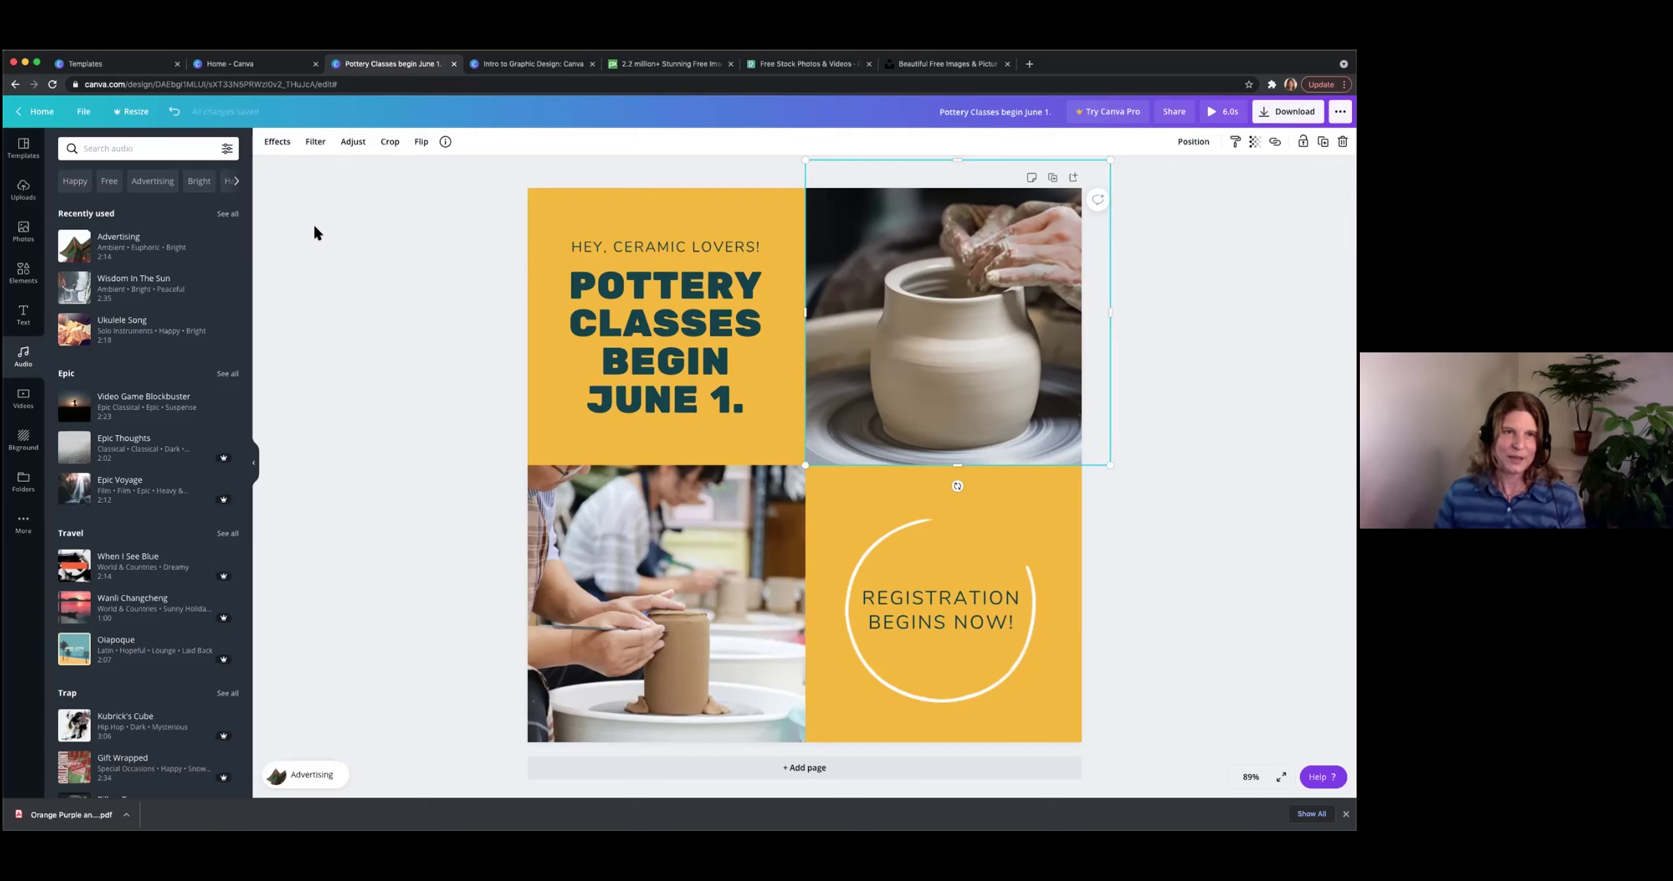
left_click(277, 142)
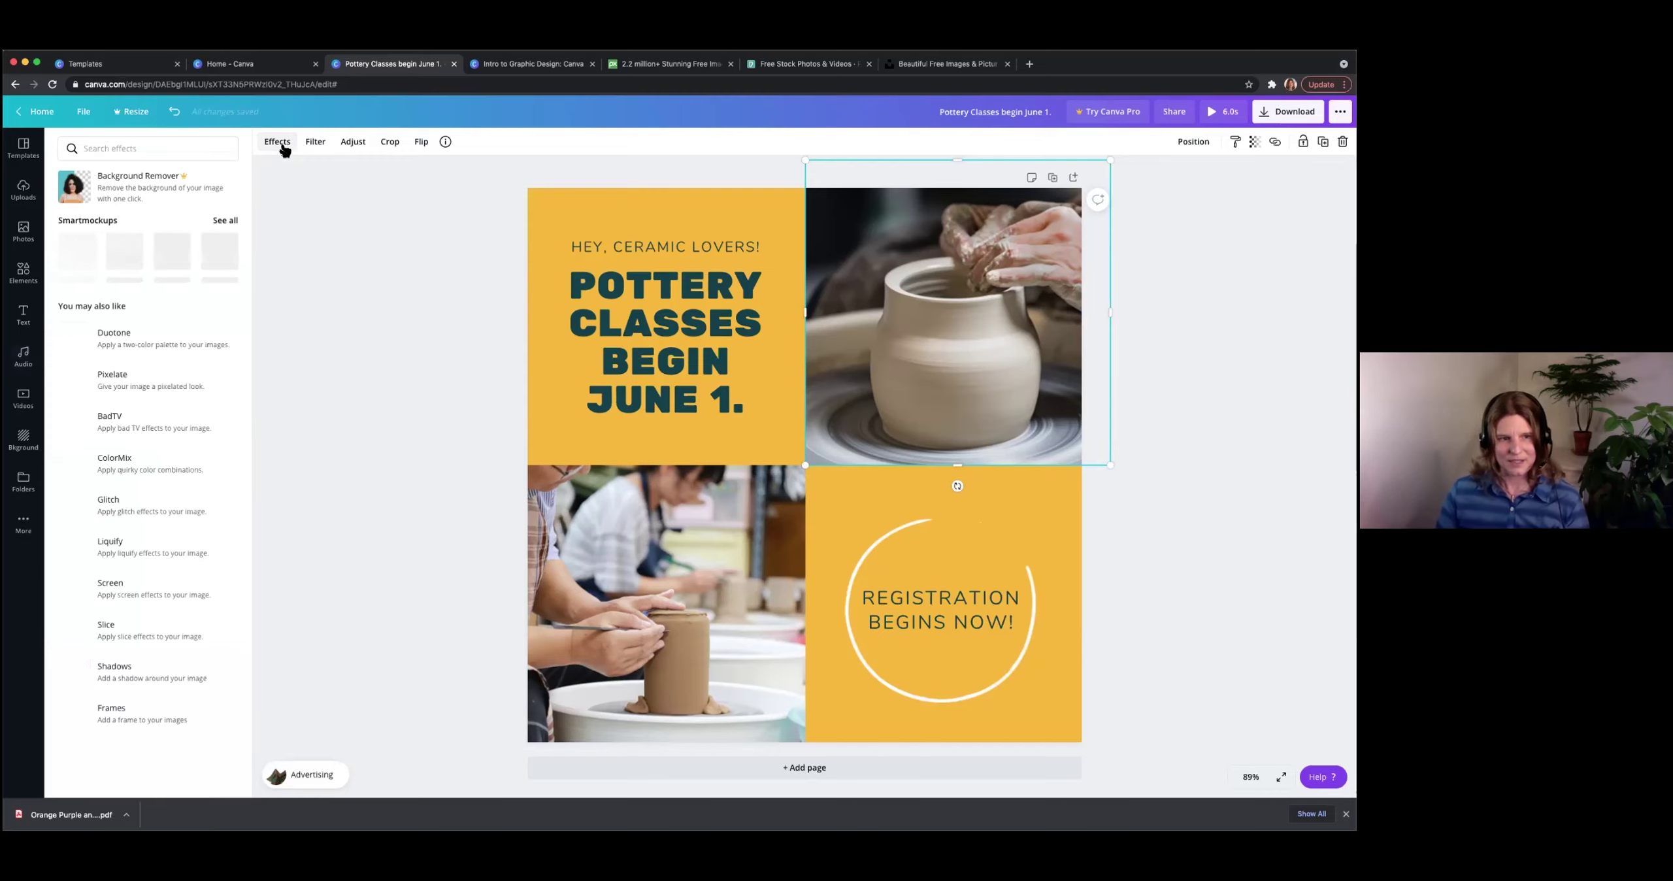
left_click(315, 142)
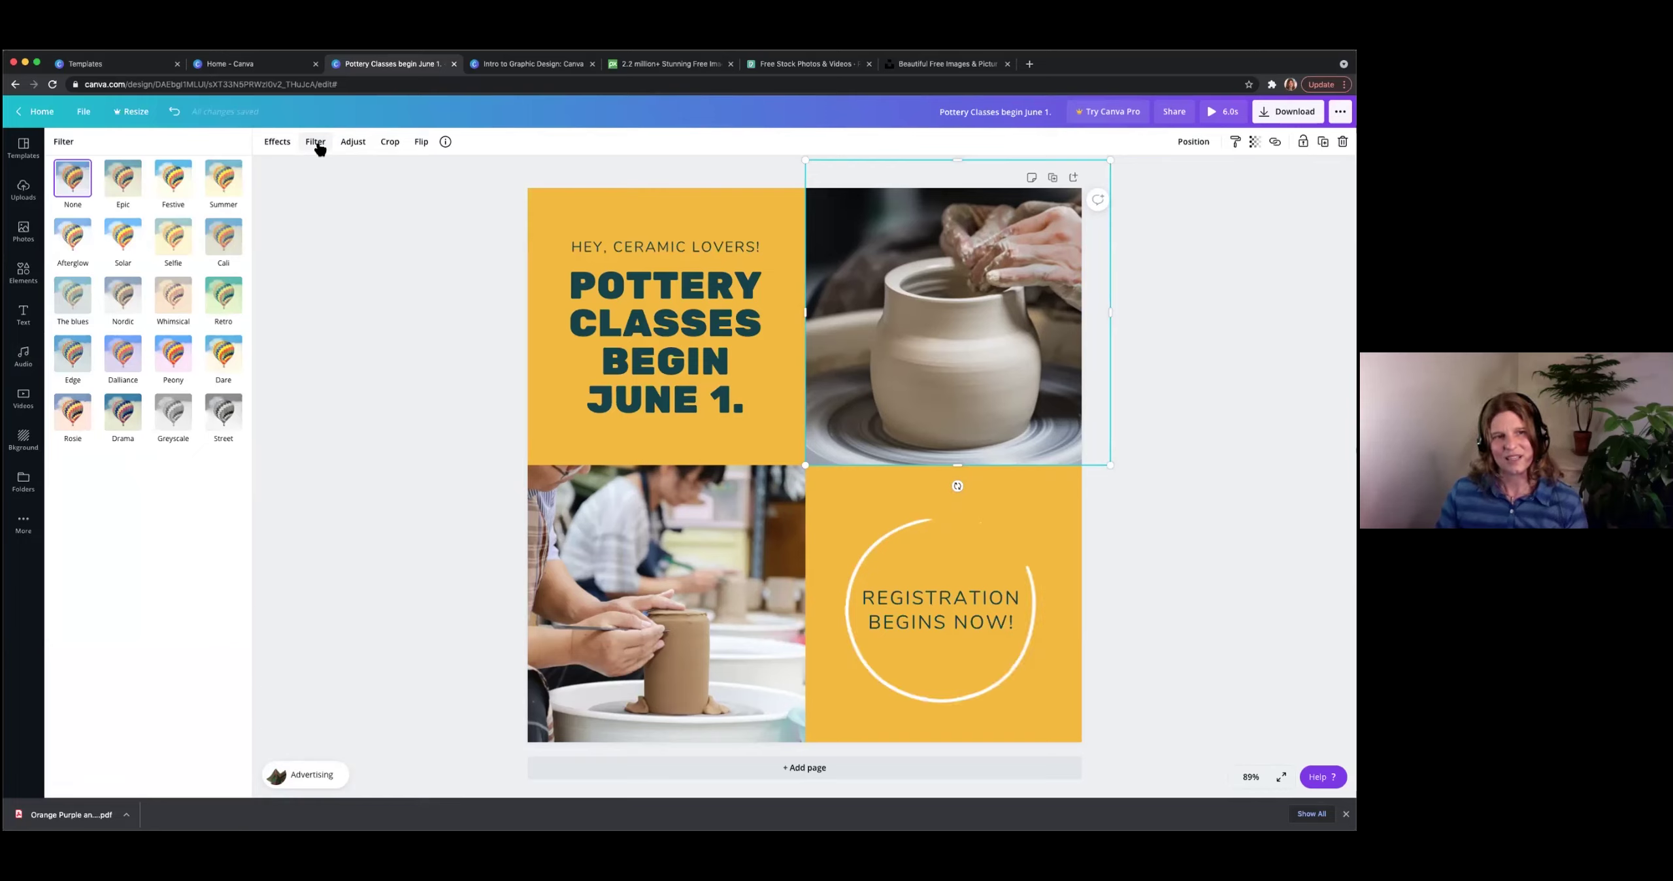
left_click(179, 247)
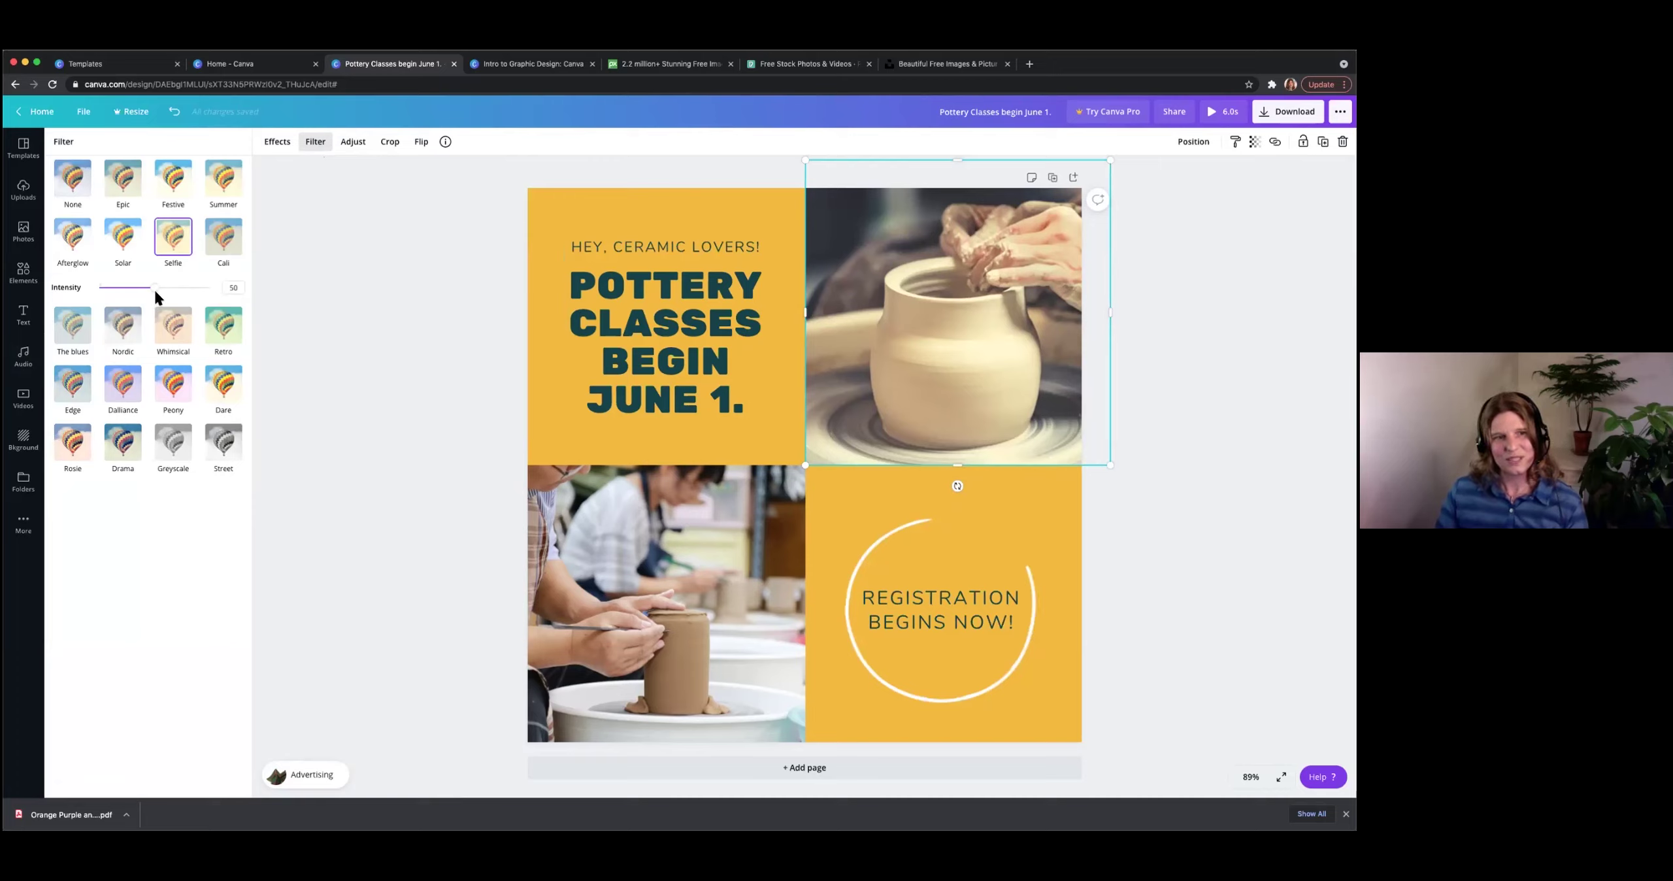
Lower the Selfie filter's intensity to 28 on the clay pot photo and apply Selfie at intensity 17 to the lower pottery photo.
left_click_drag(155, 289, 133, 295)
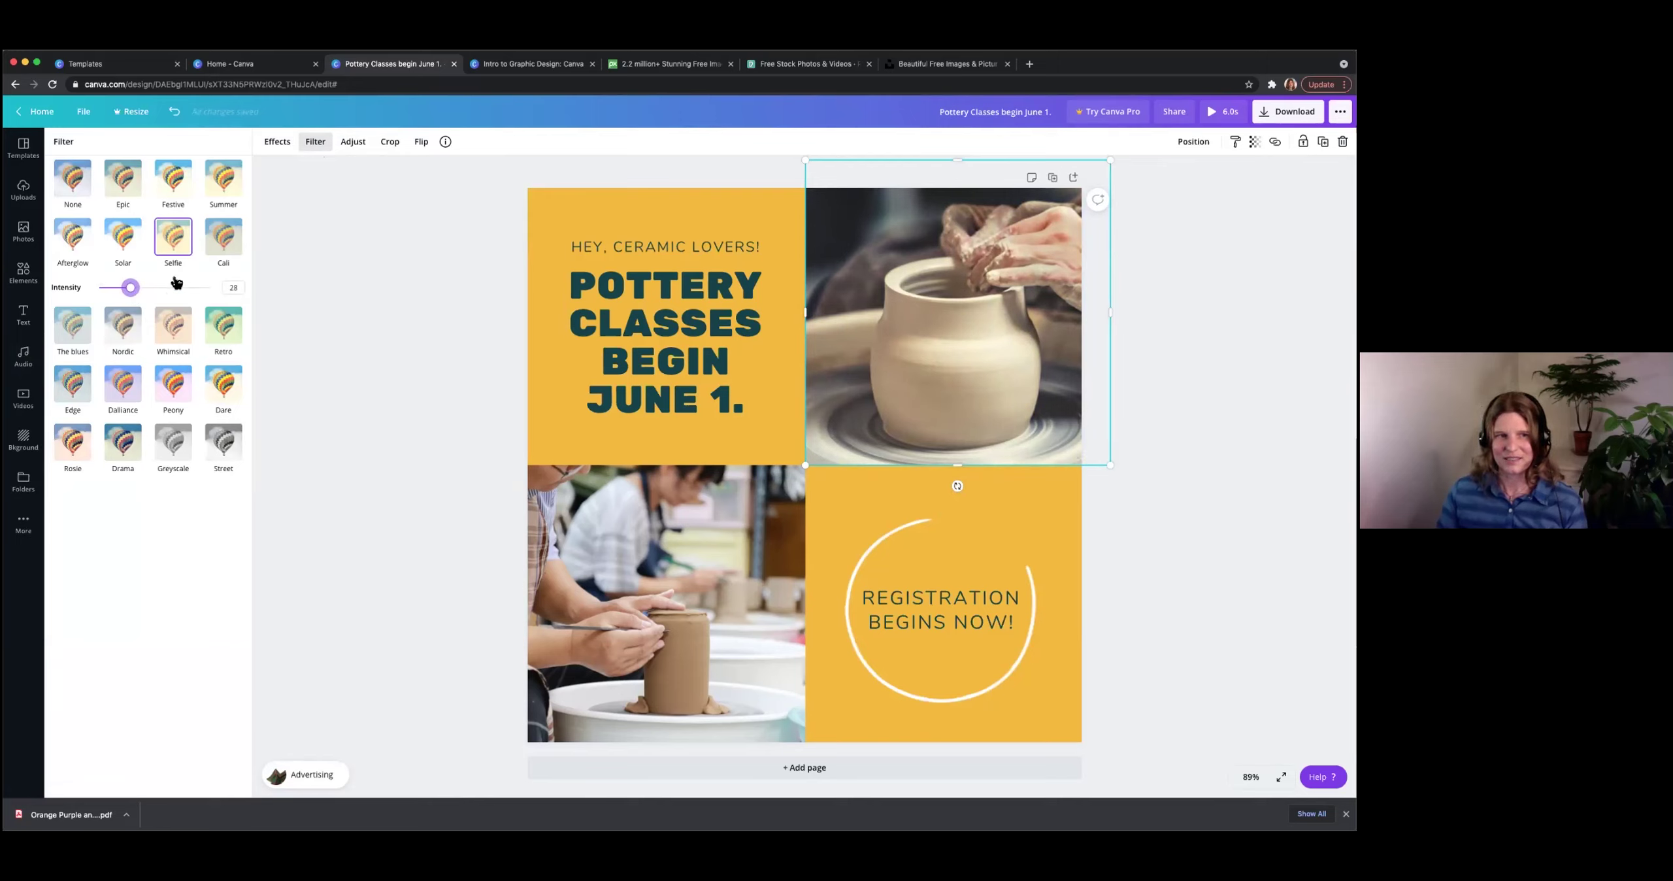
left_click(680, 621)
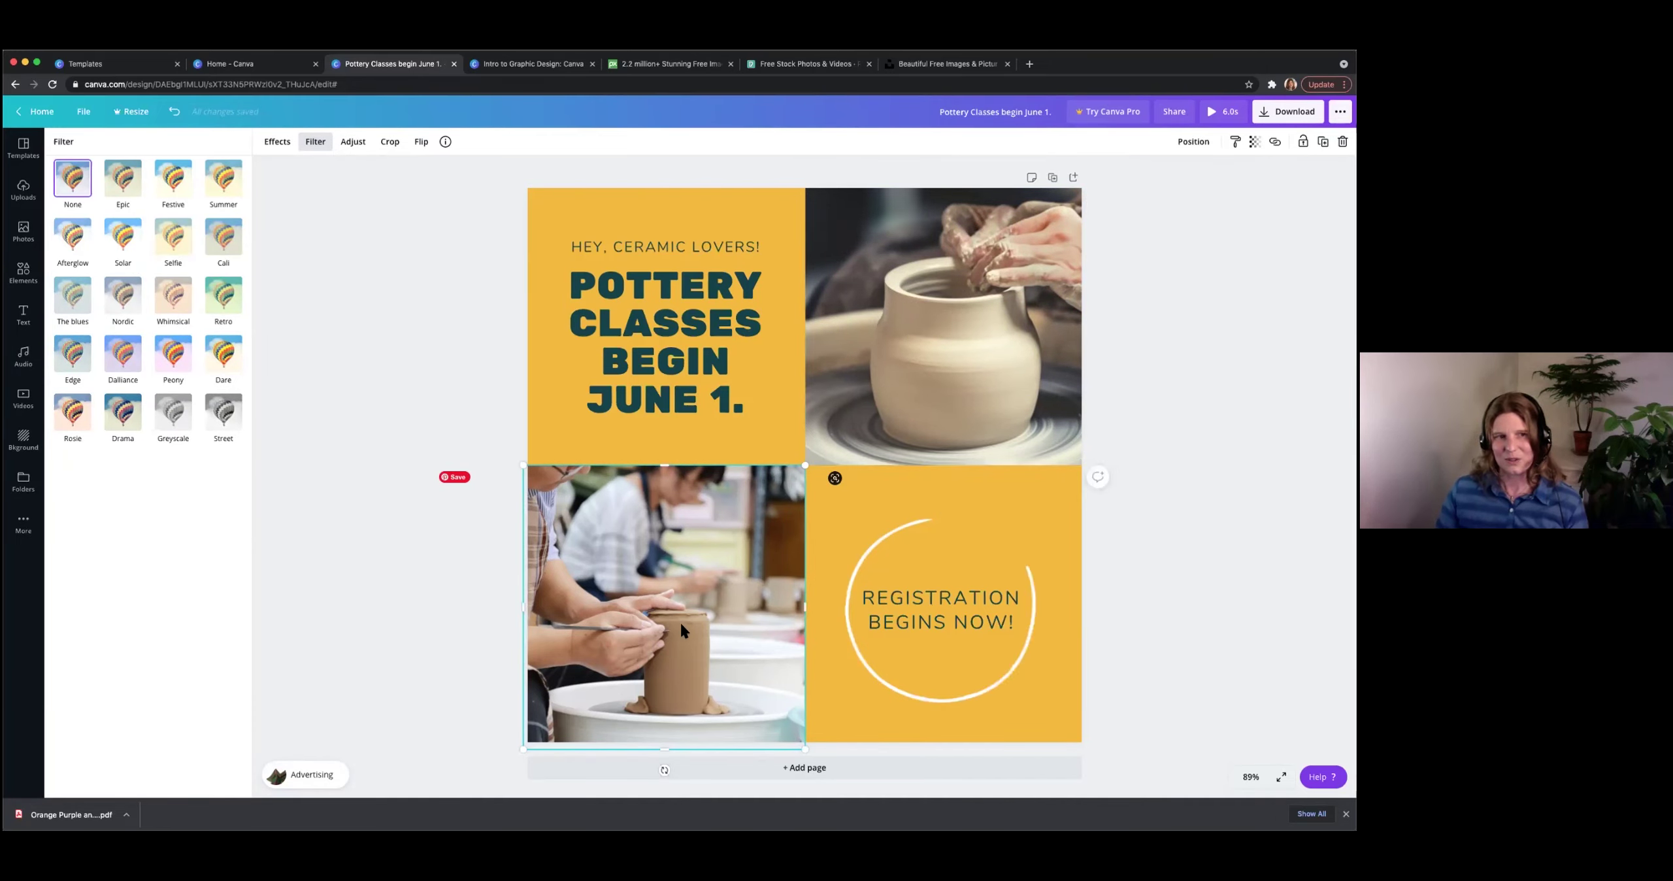
left_click(171, 246)
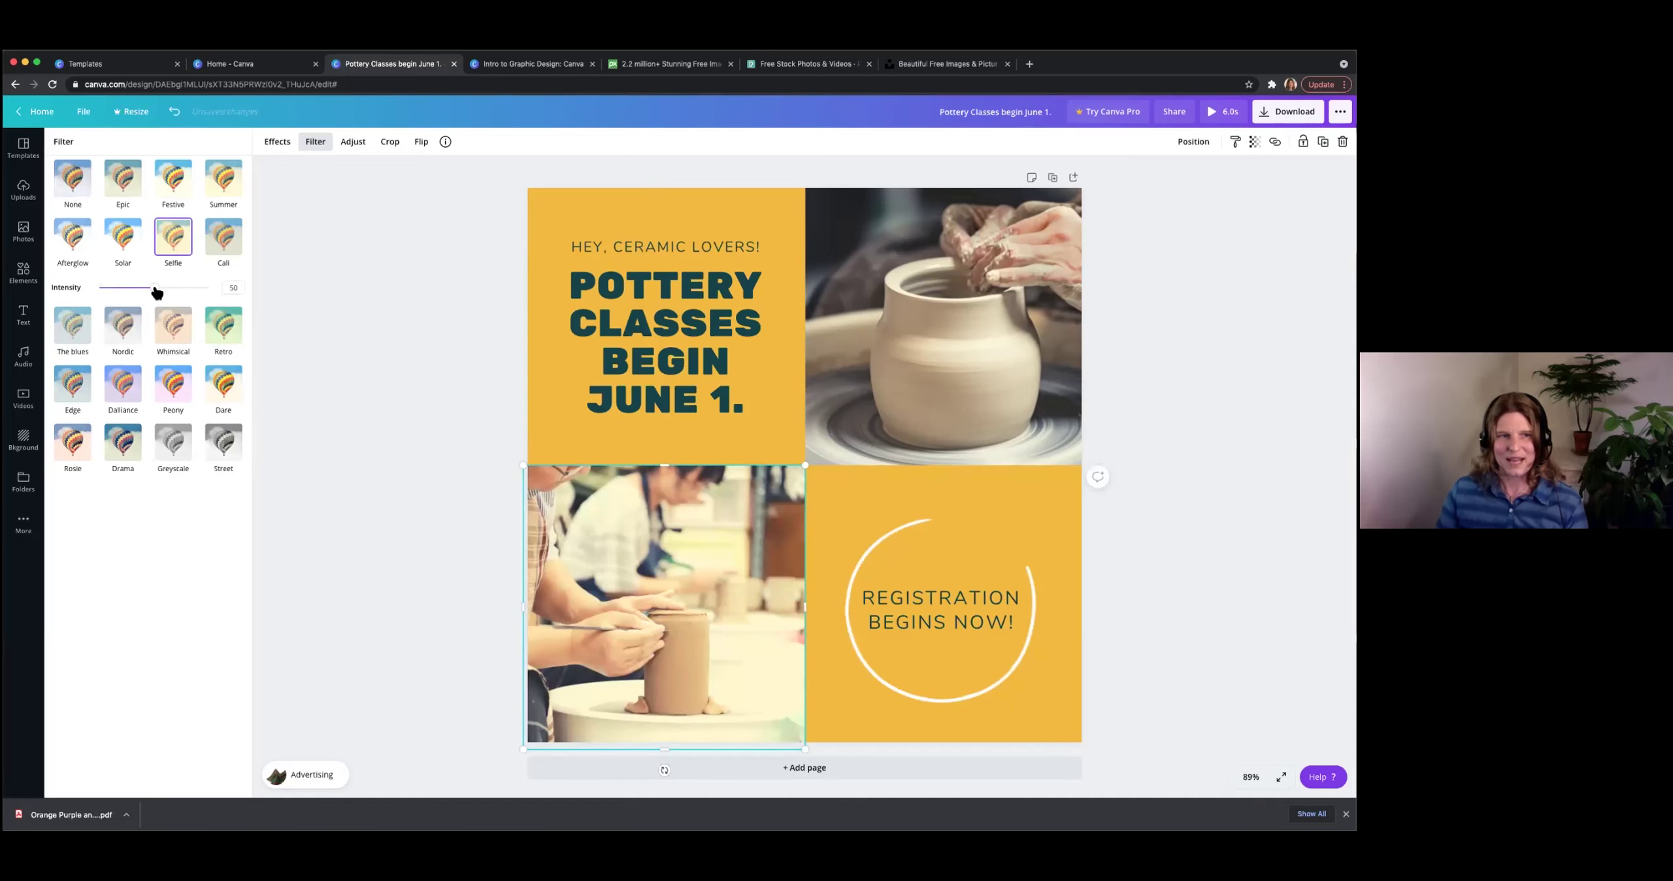
left_click_drag(145, 292, 124, 295)
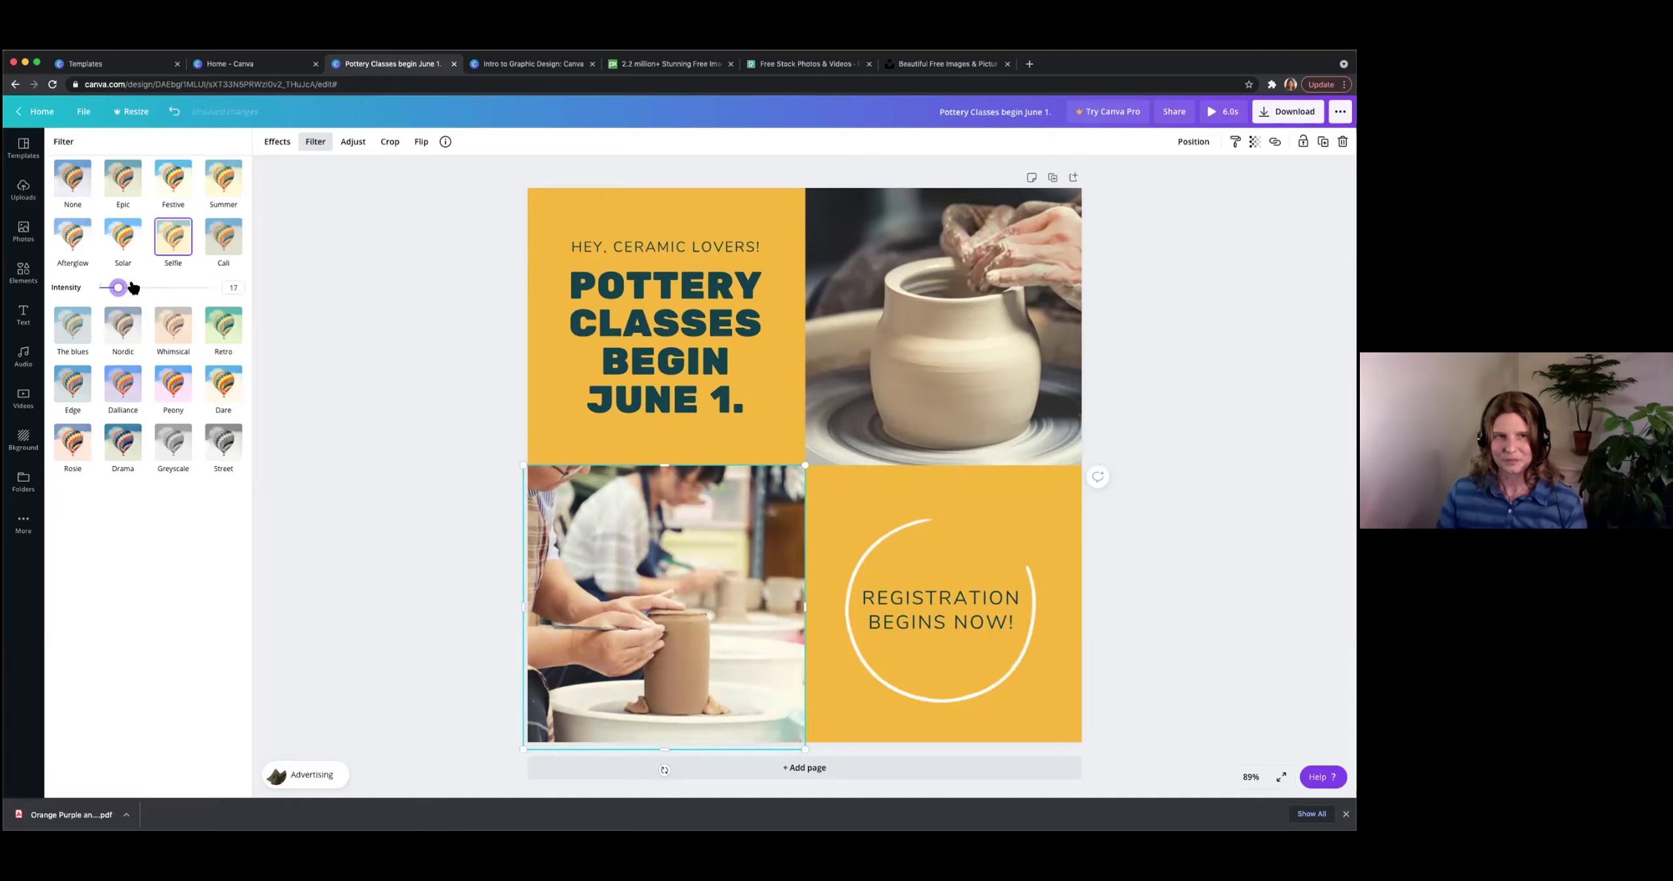
Look at the image adjustment settings and the crop frame of the lower pottery photo, and cancel the crop.
left_click(351, 143)
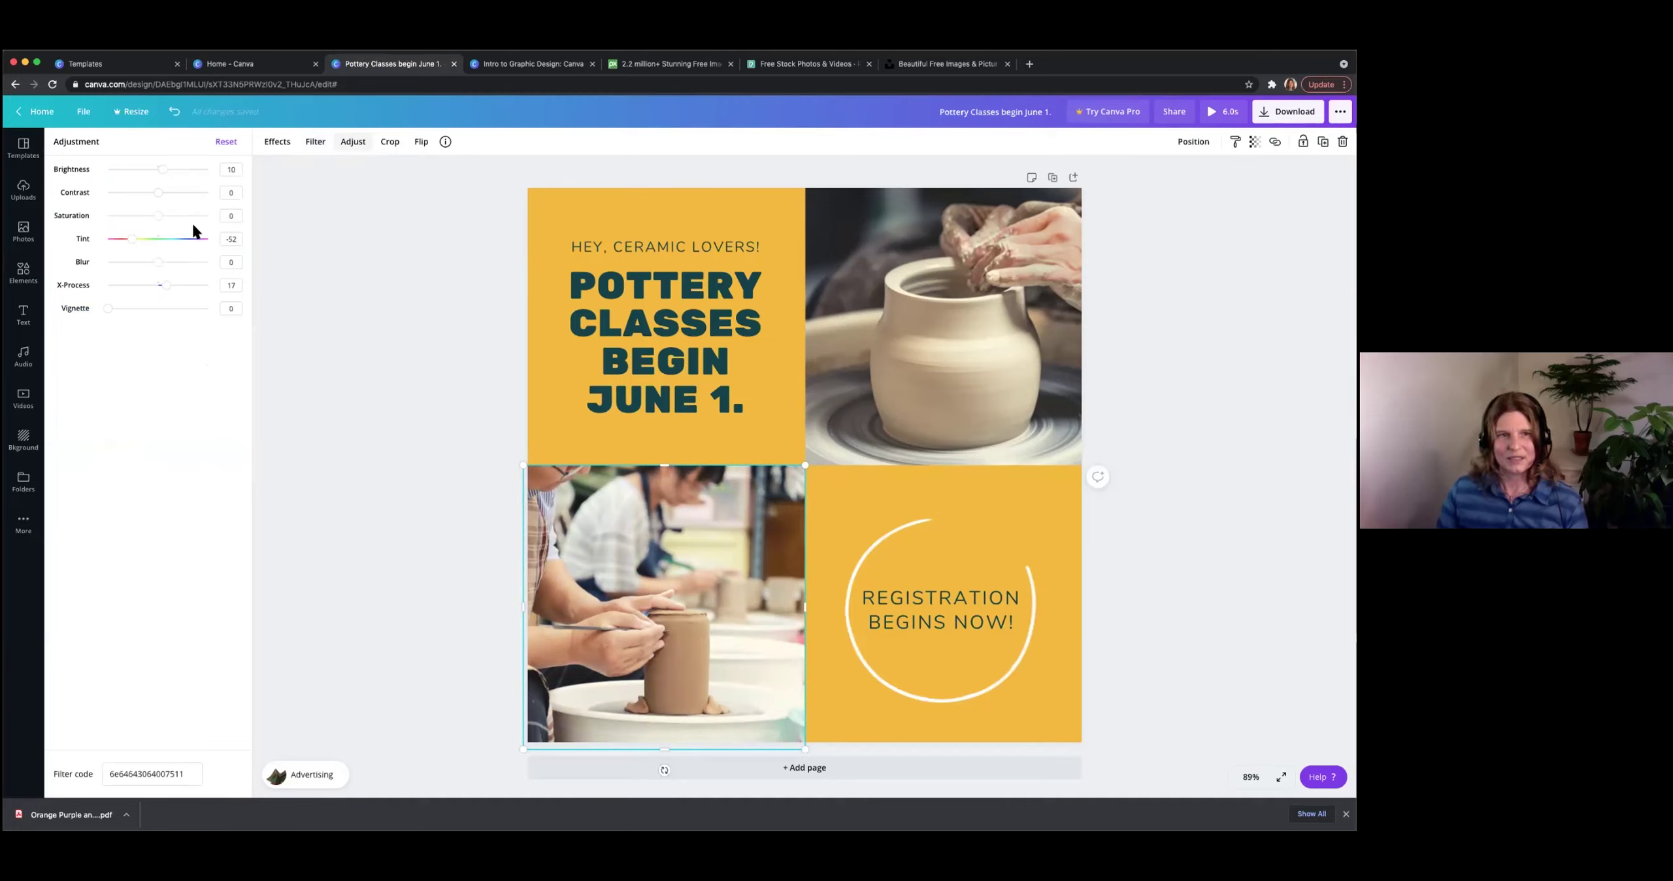
left_click(391, 145)
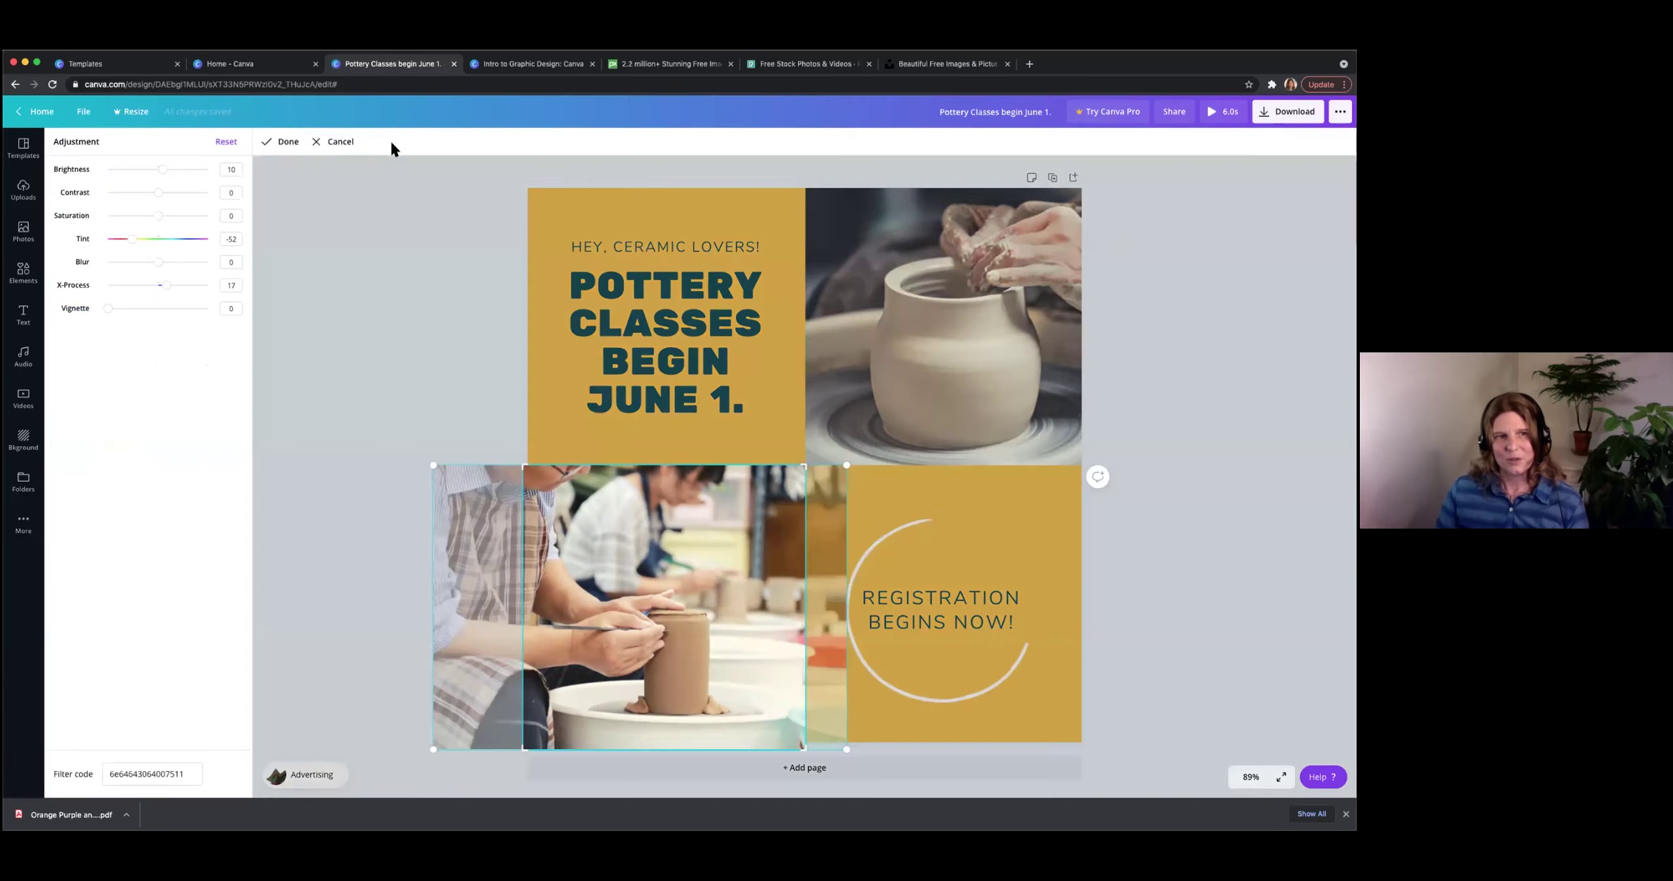
left_click(345, 143)
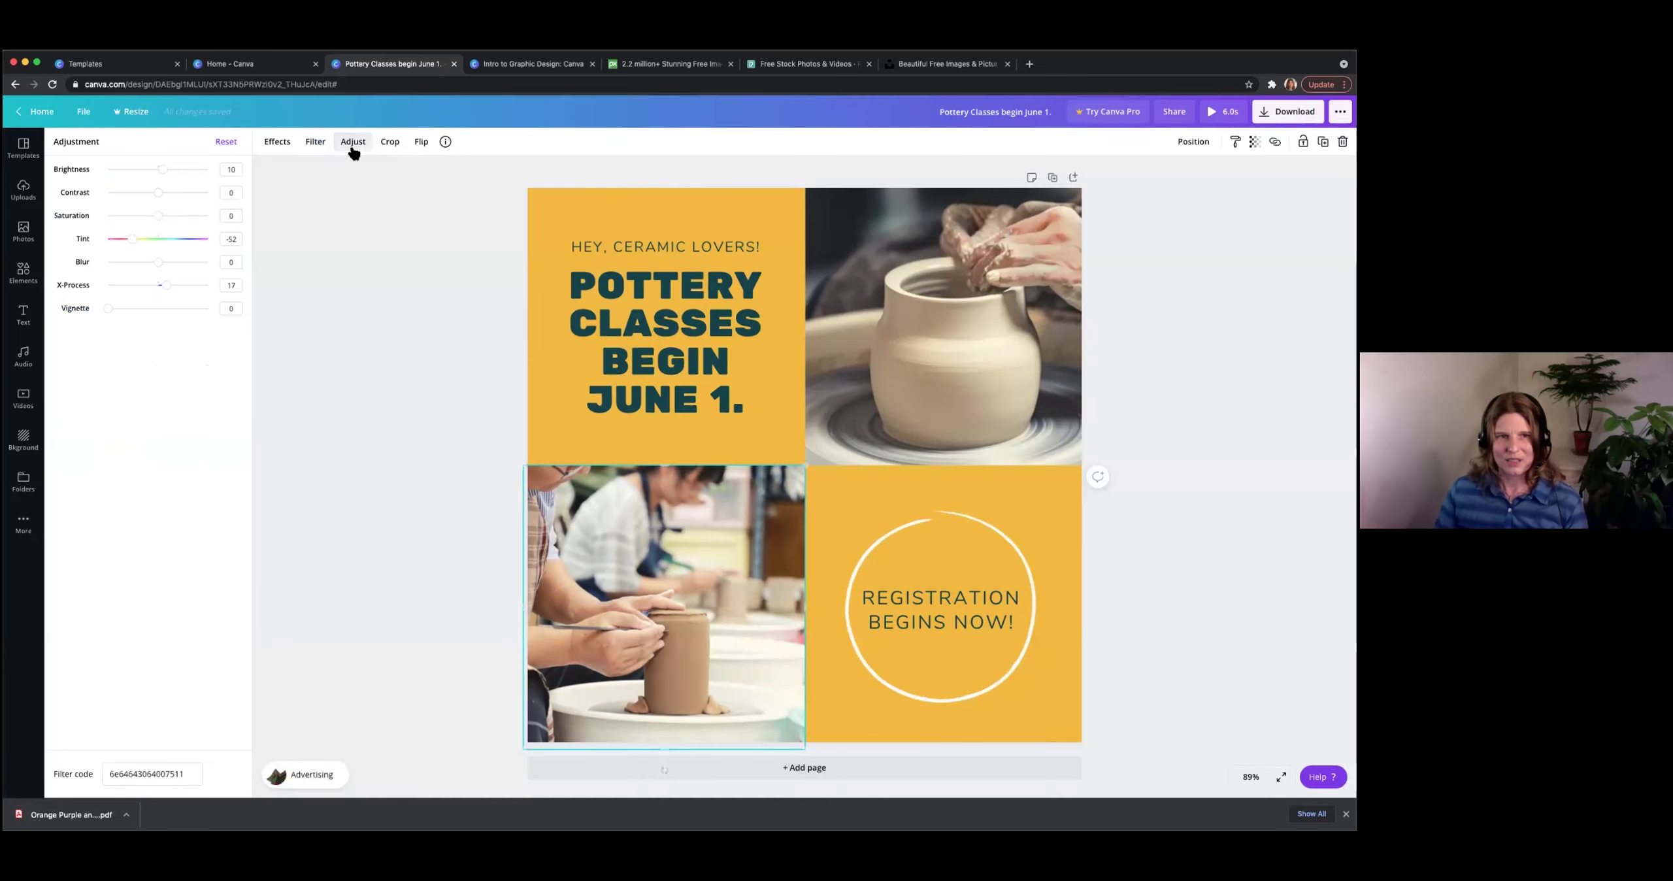
Try flipping the lower pottery photo horizontally, flip it back and deselect the photo.
left_click(421, 144)
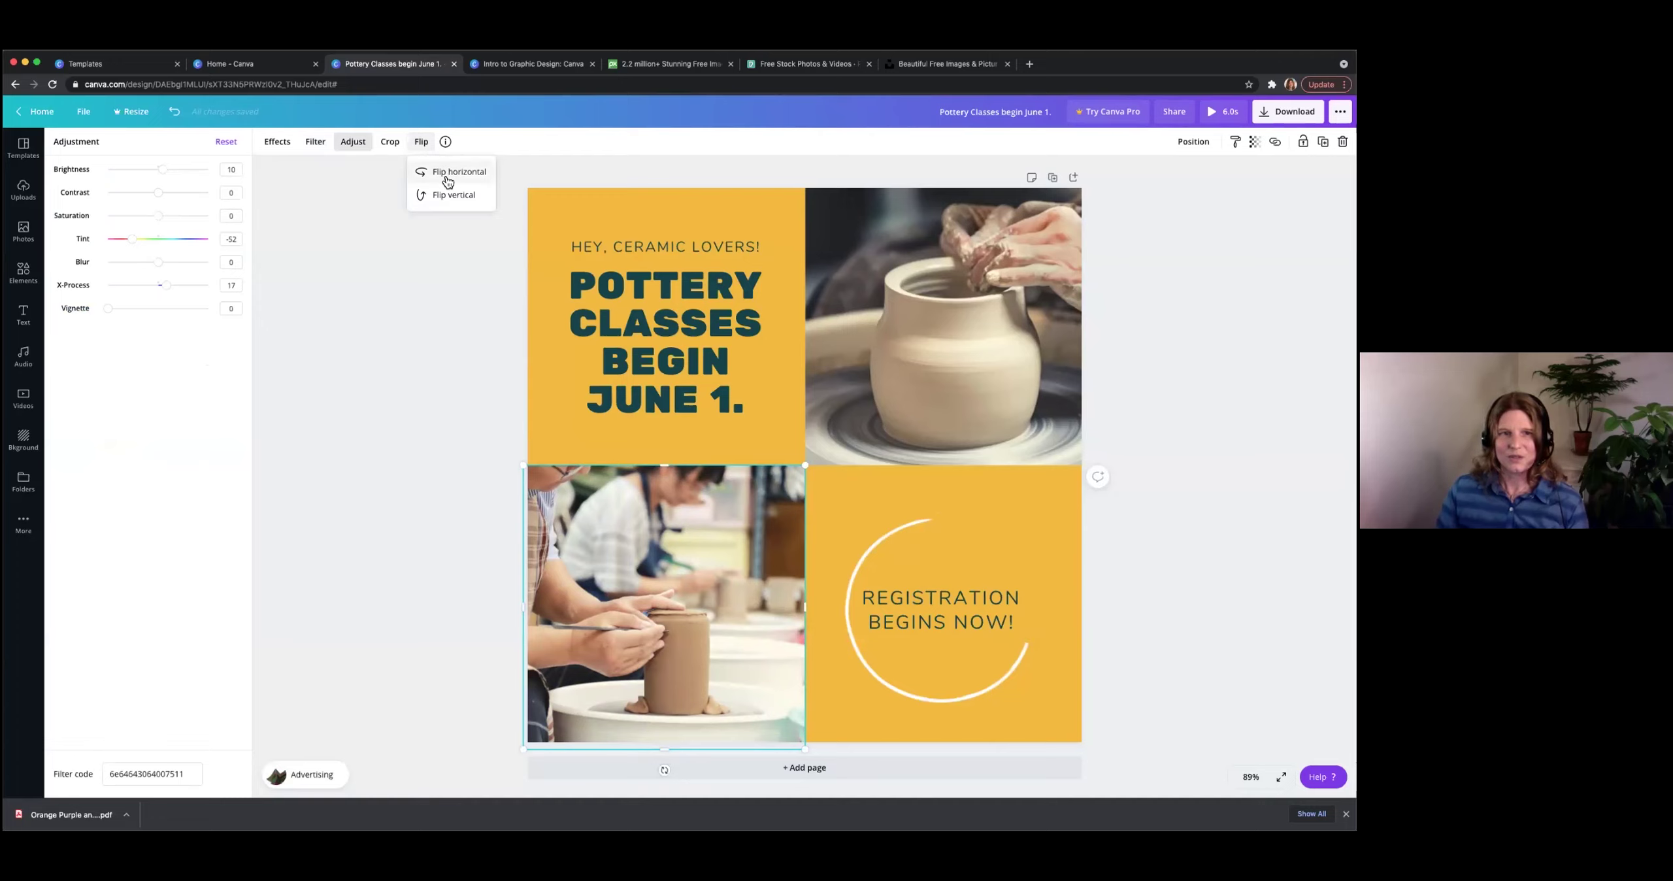
left_click(447, 175)
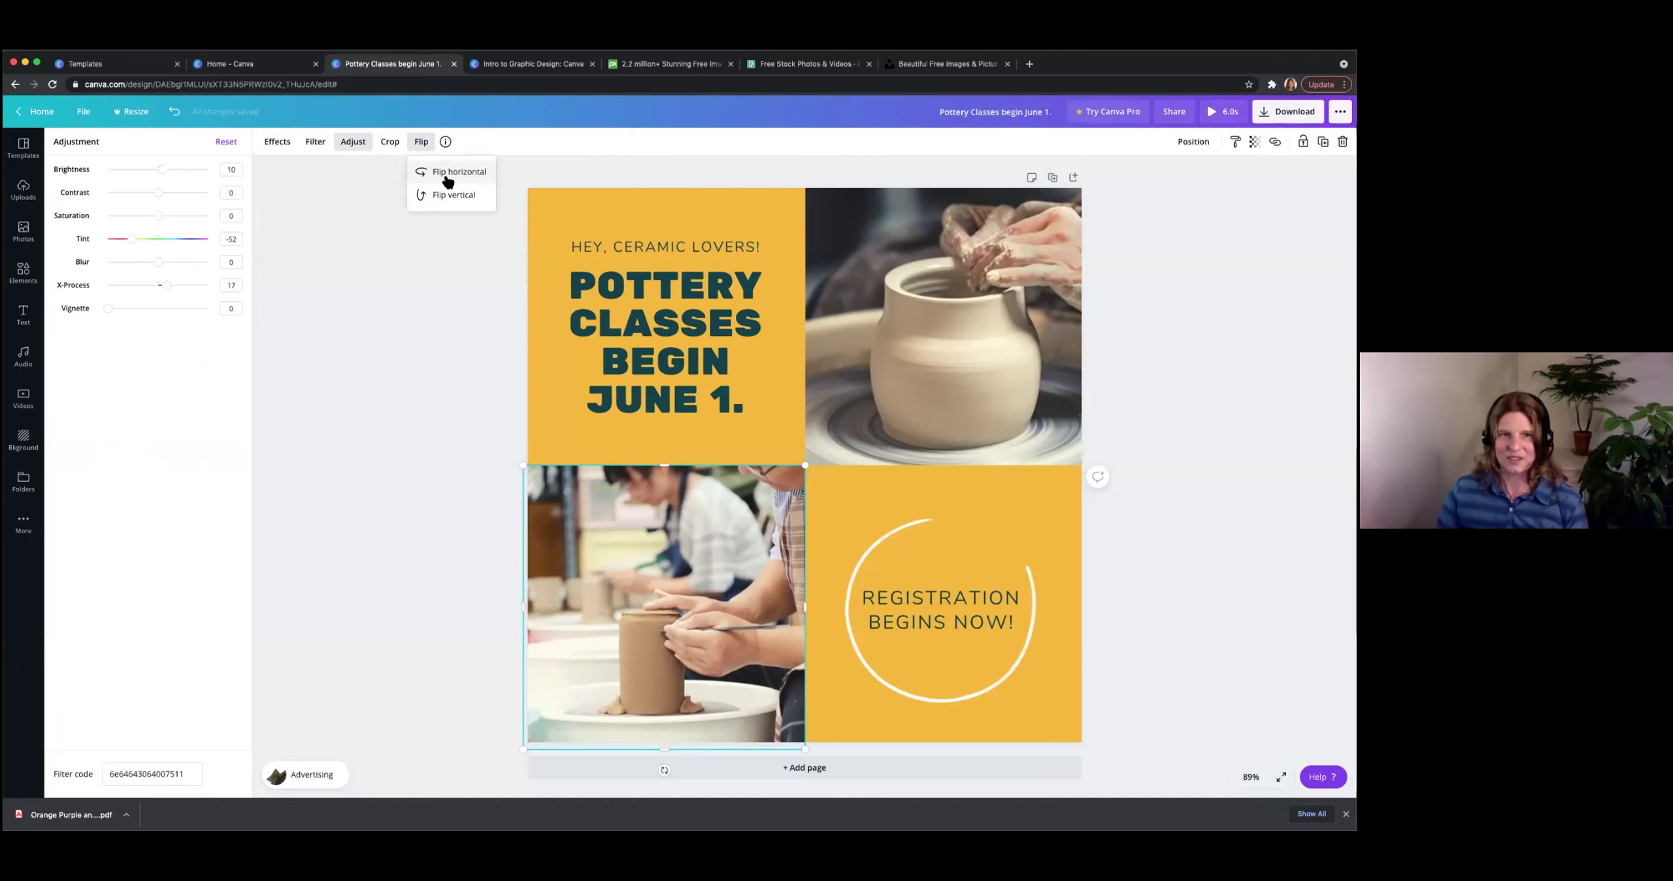
left_click(447, 176)
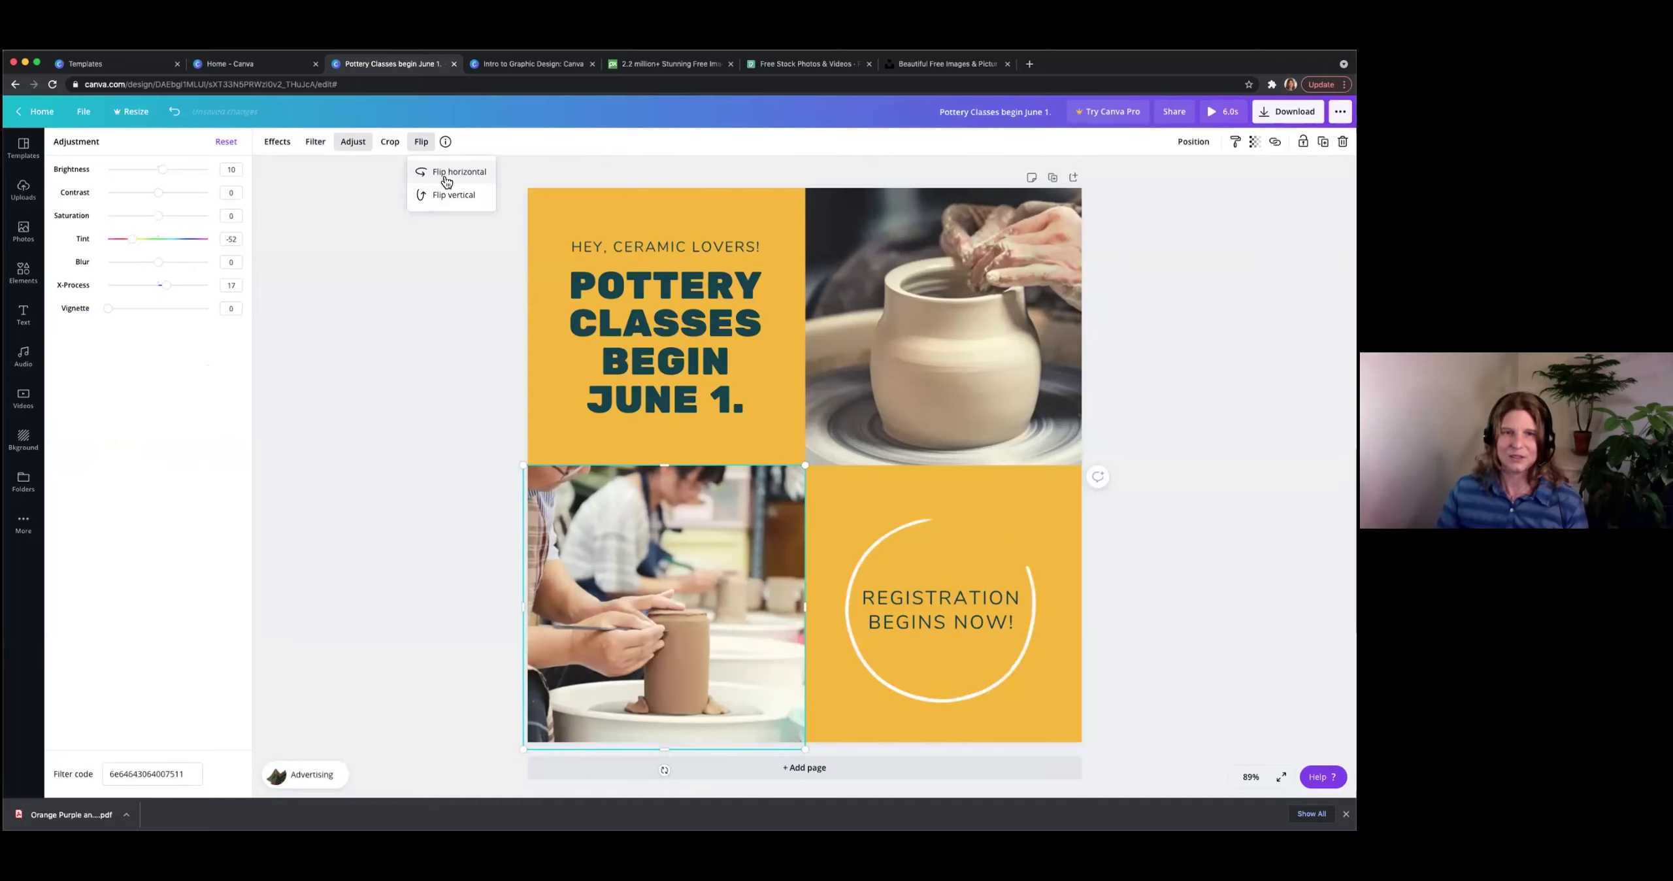
left_click(370, 281)
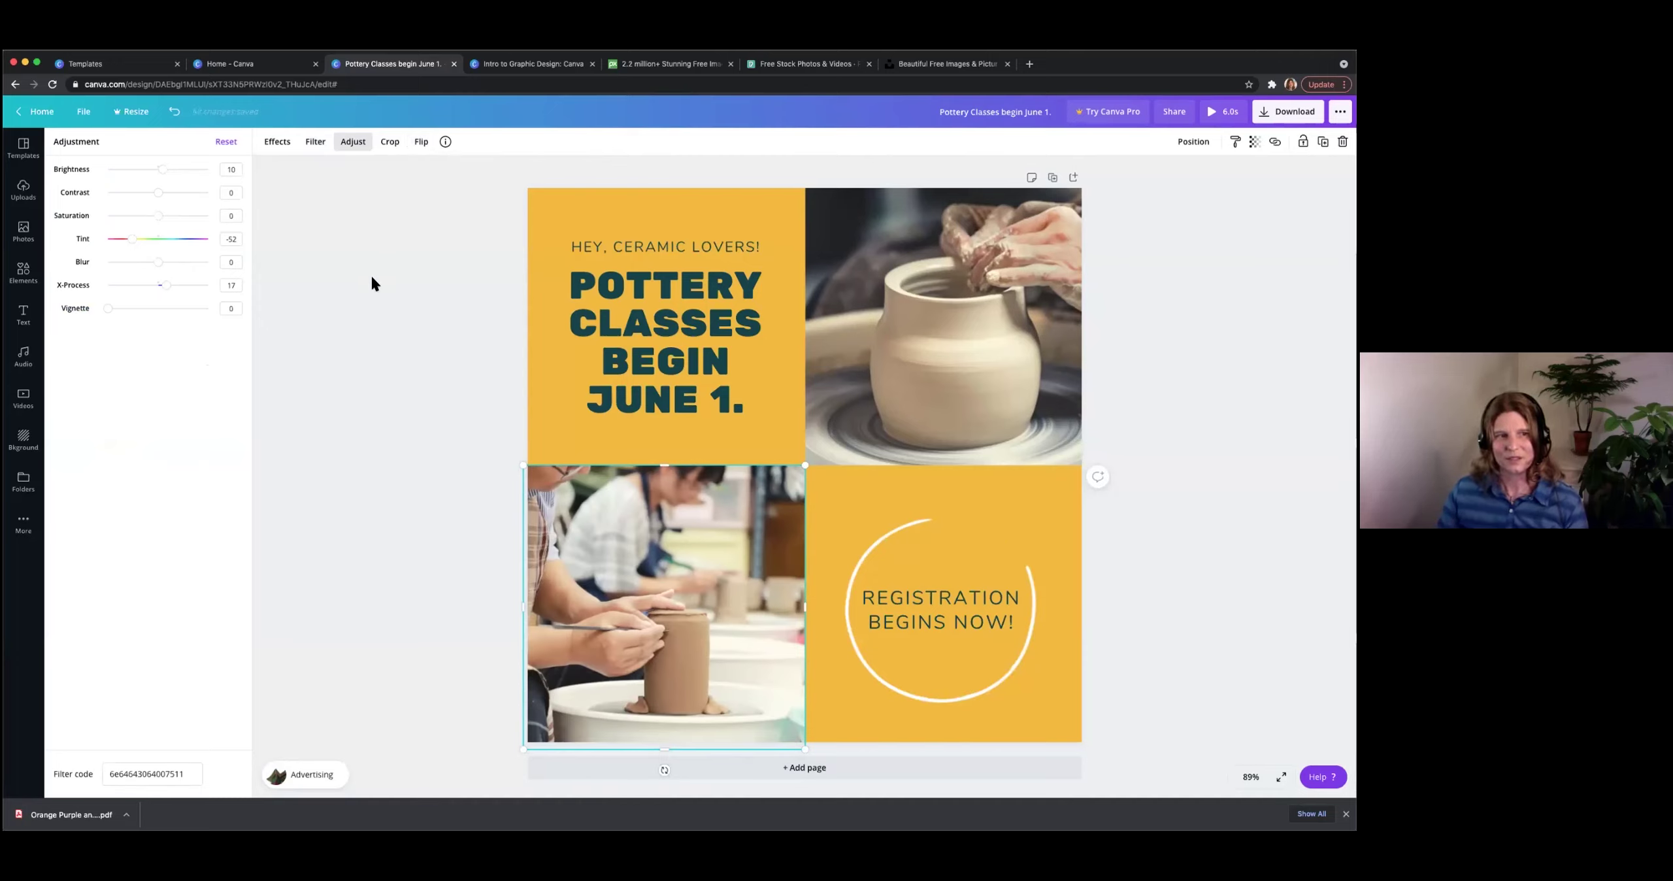
key("Escape")
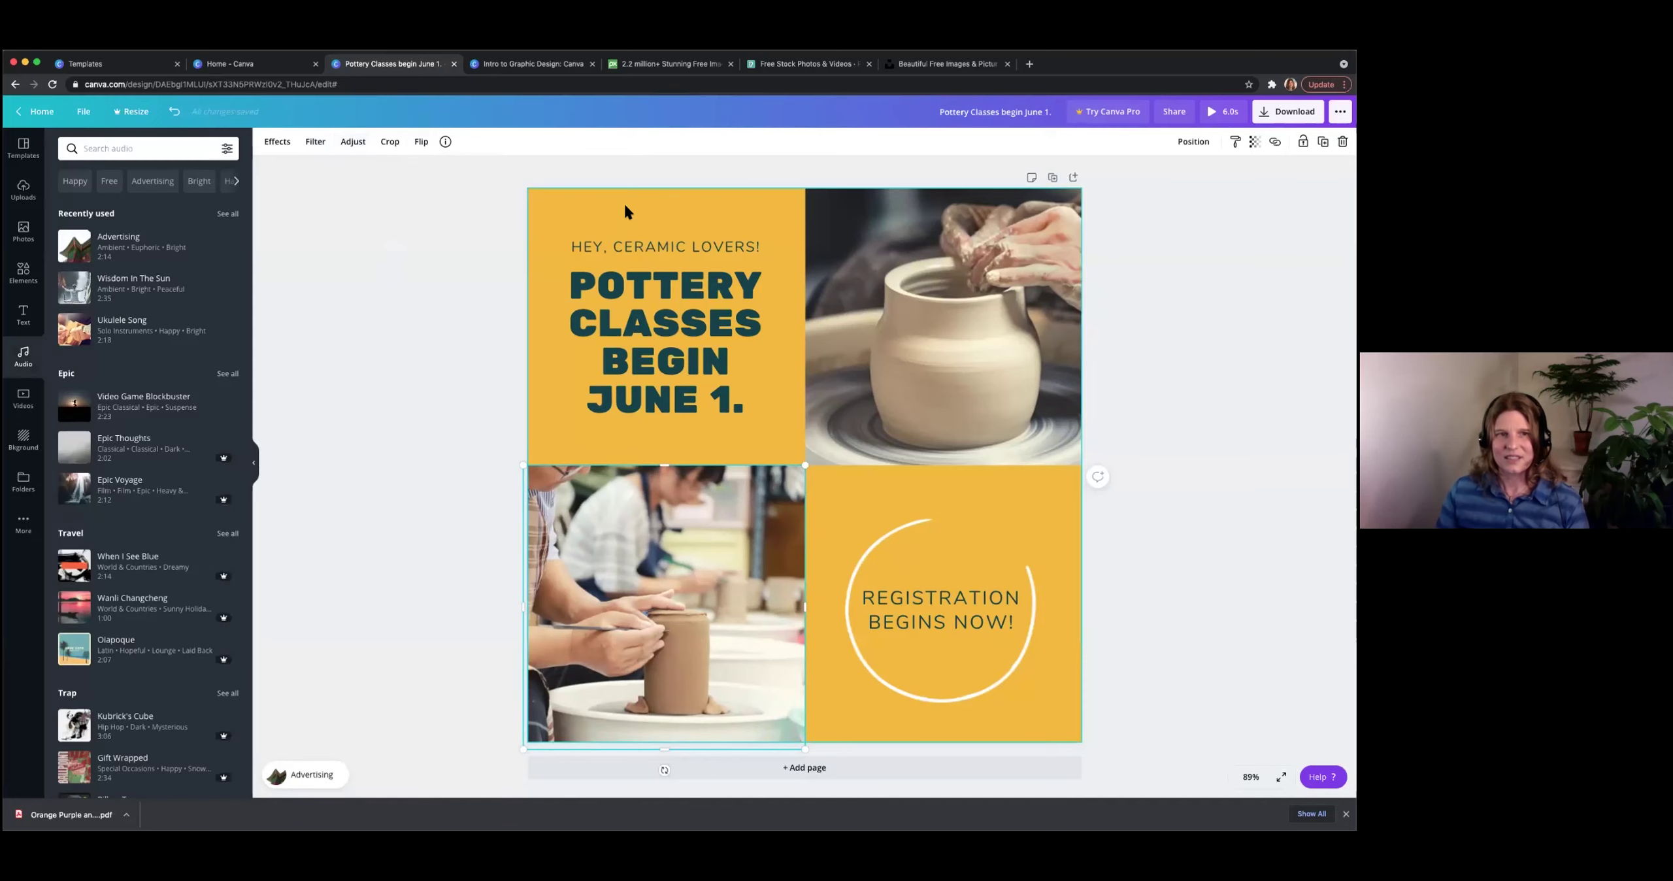
left_click(594, 220)
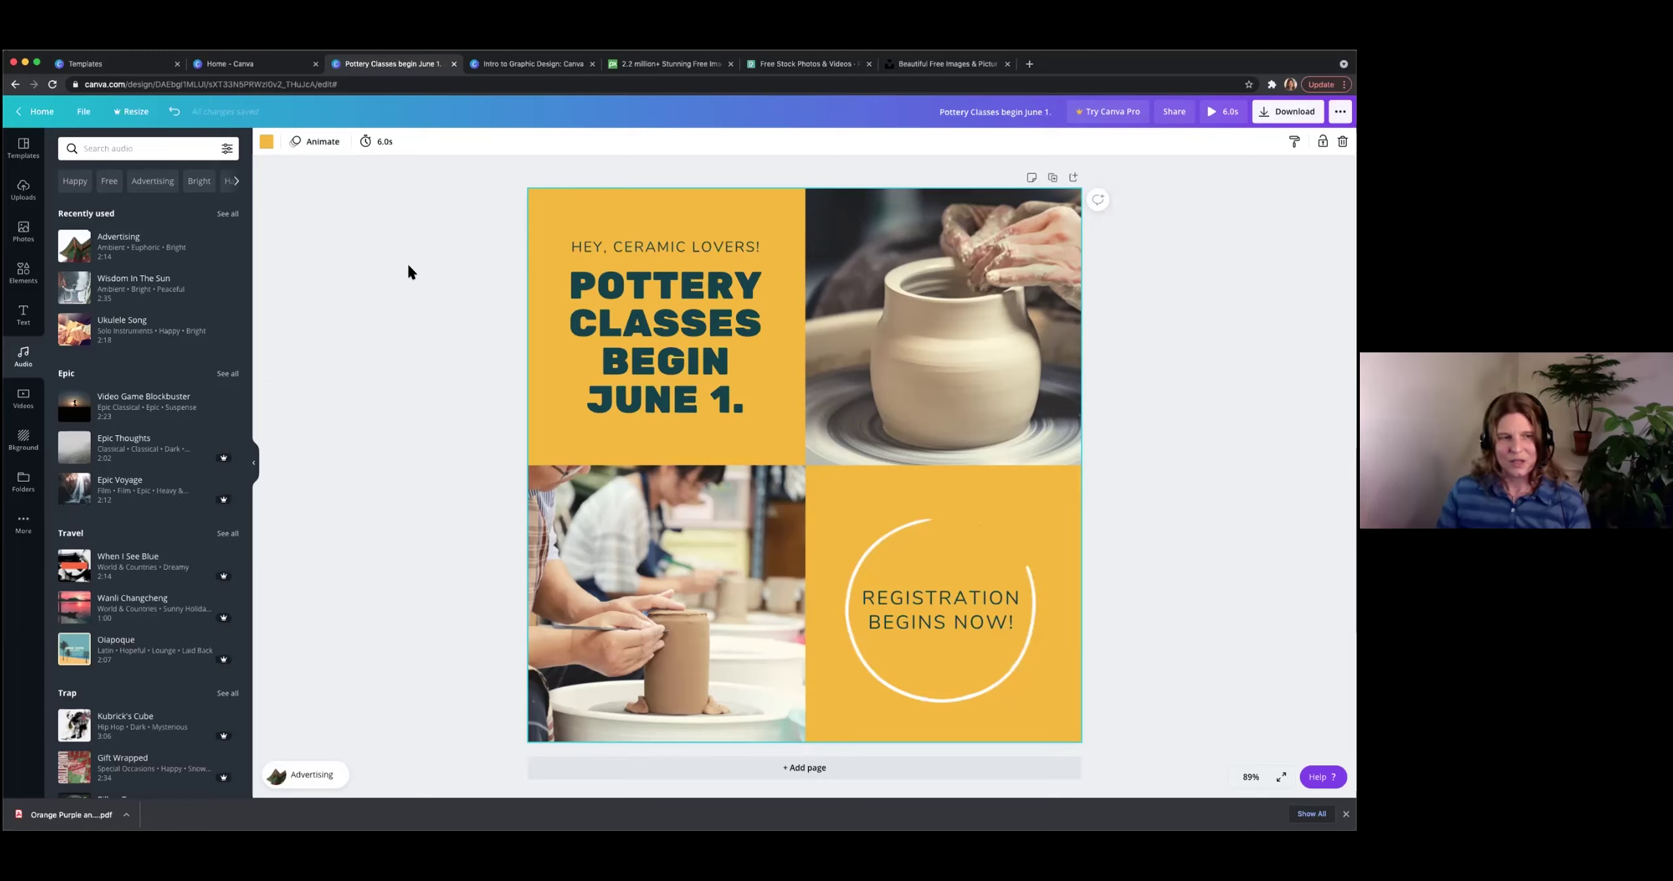
Try replacing the lower pottery photo with the orange smoke background video, and undo the replacement.
left_click(21, 398)
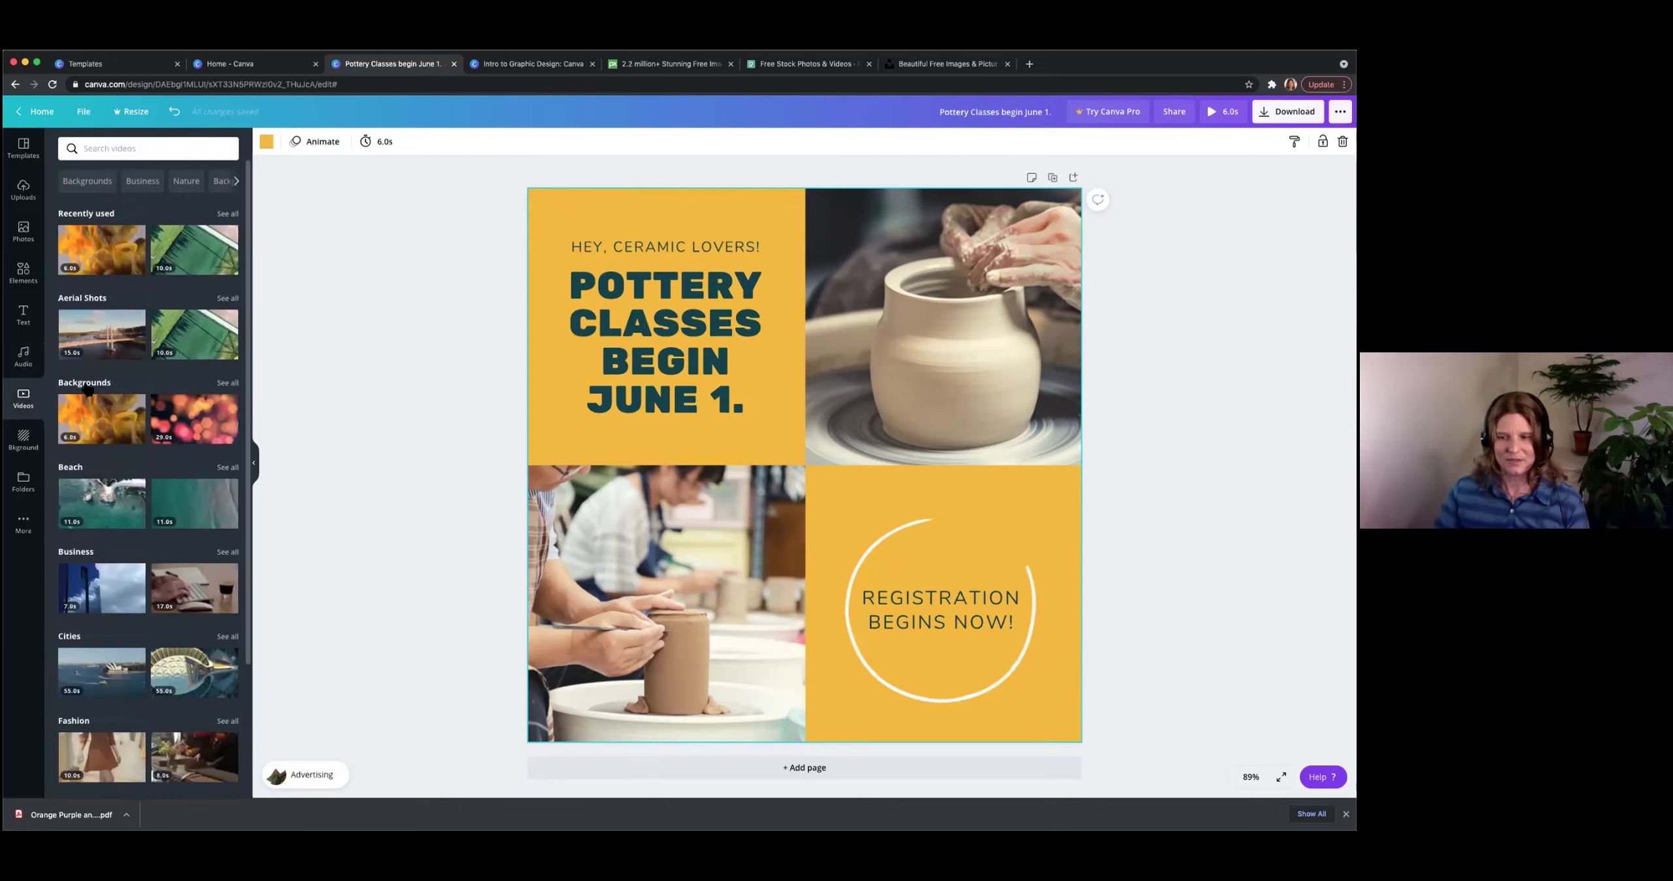
left_click_drag(102, 418, 633, 602)
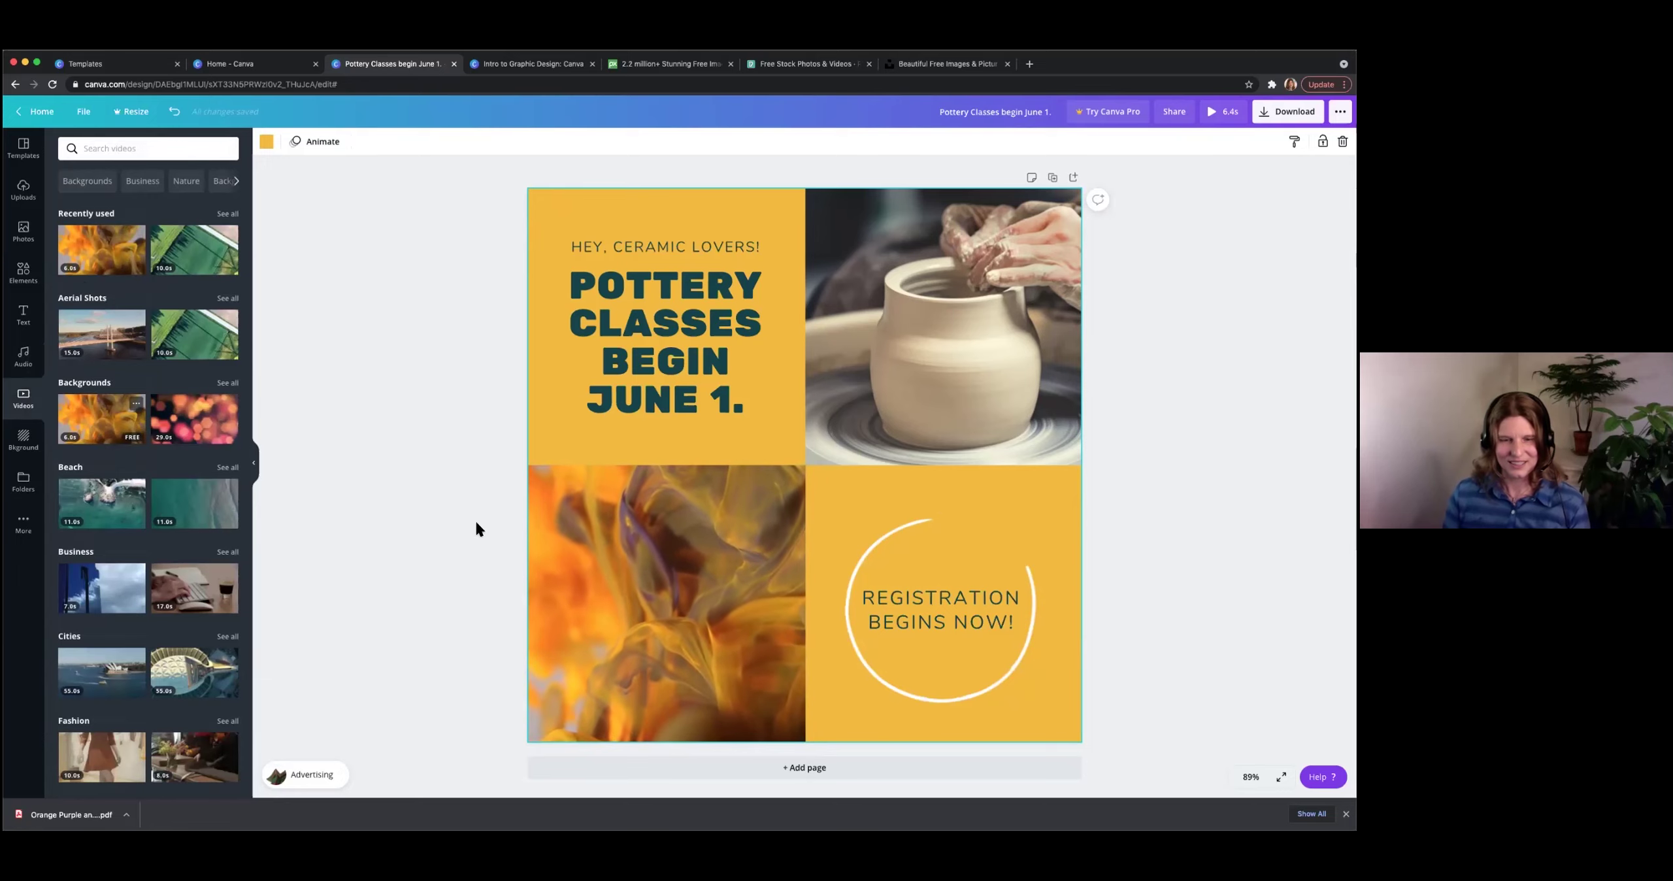
key("super+z")
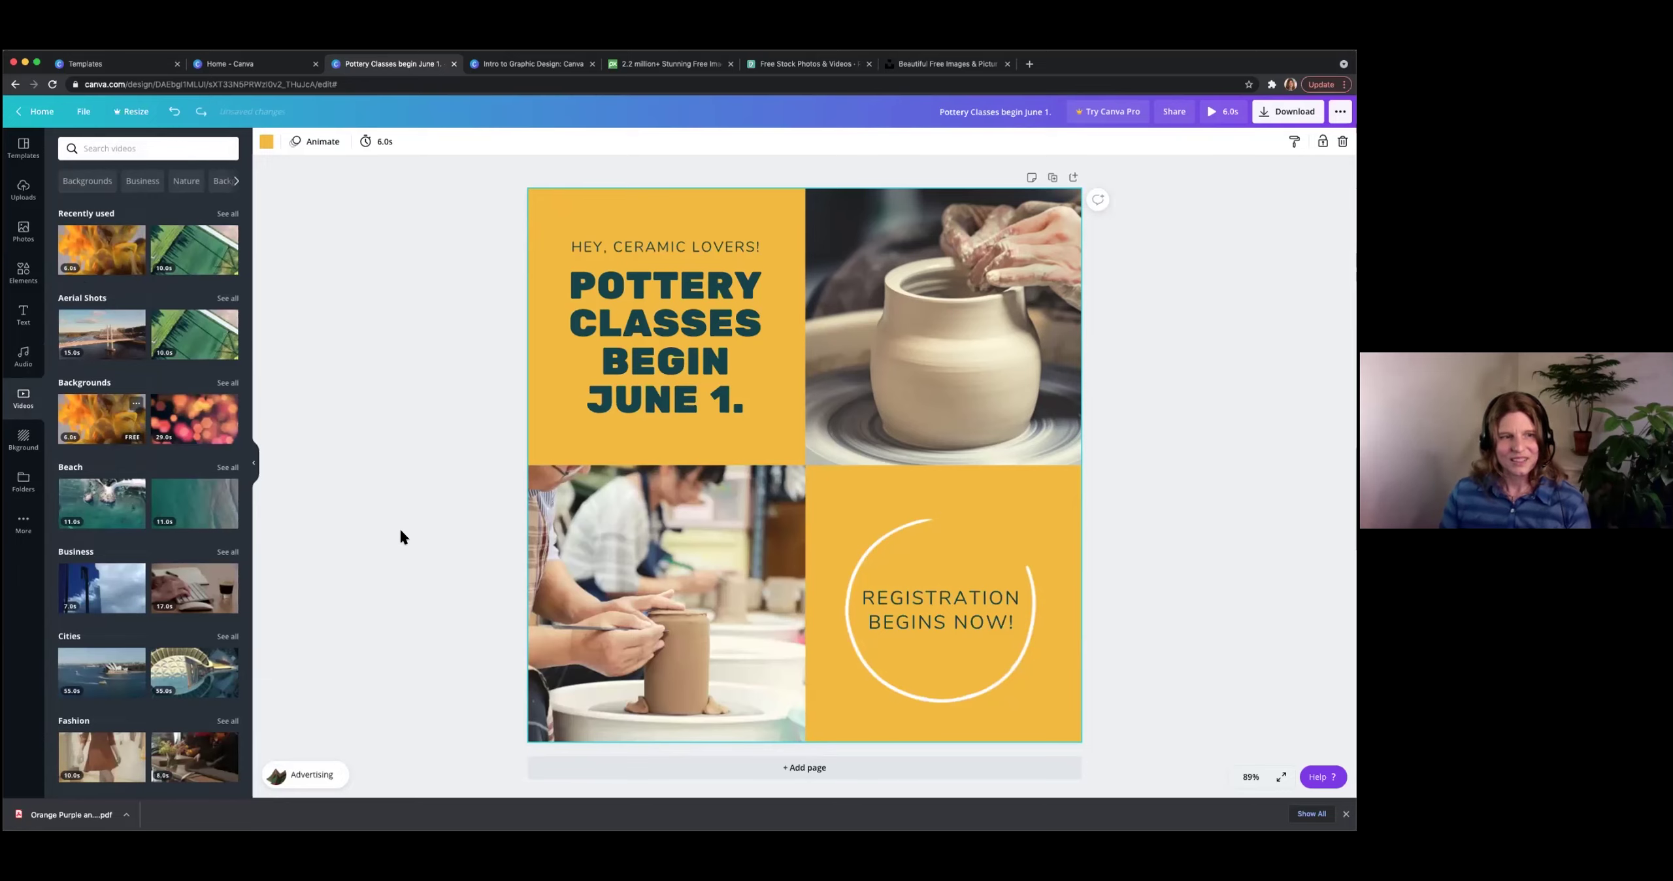
Browse the background images, try the dark grey textured one as the page background, and undo it.
left_click(26, 450)
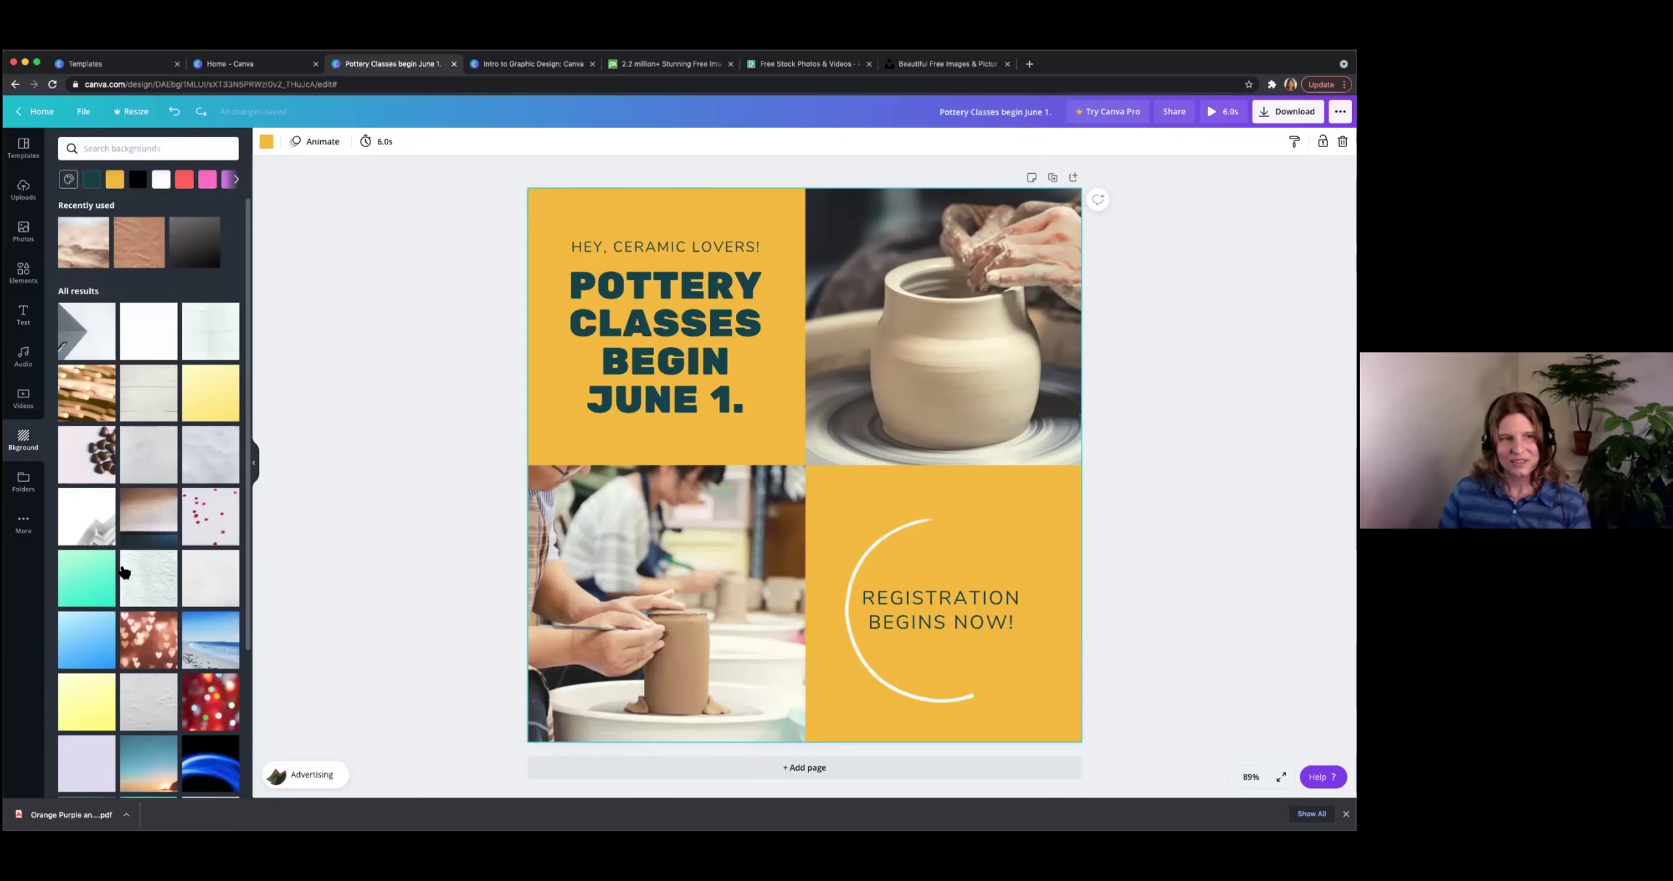
scroll(134, 582, "down", 3)
scroll(133, 582, "down", 3)
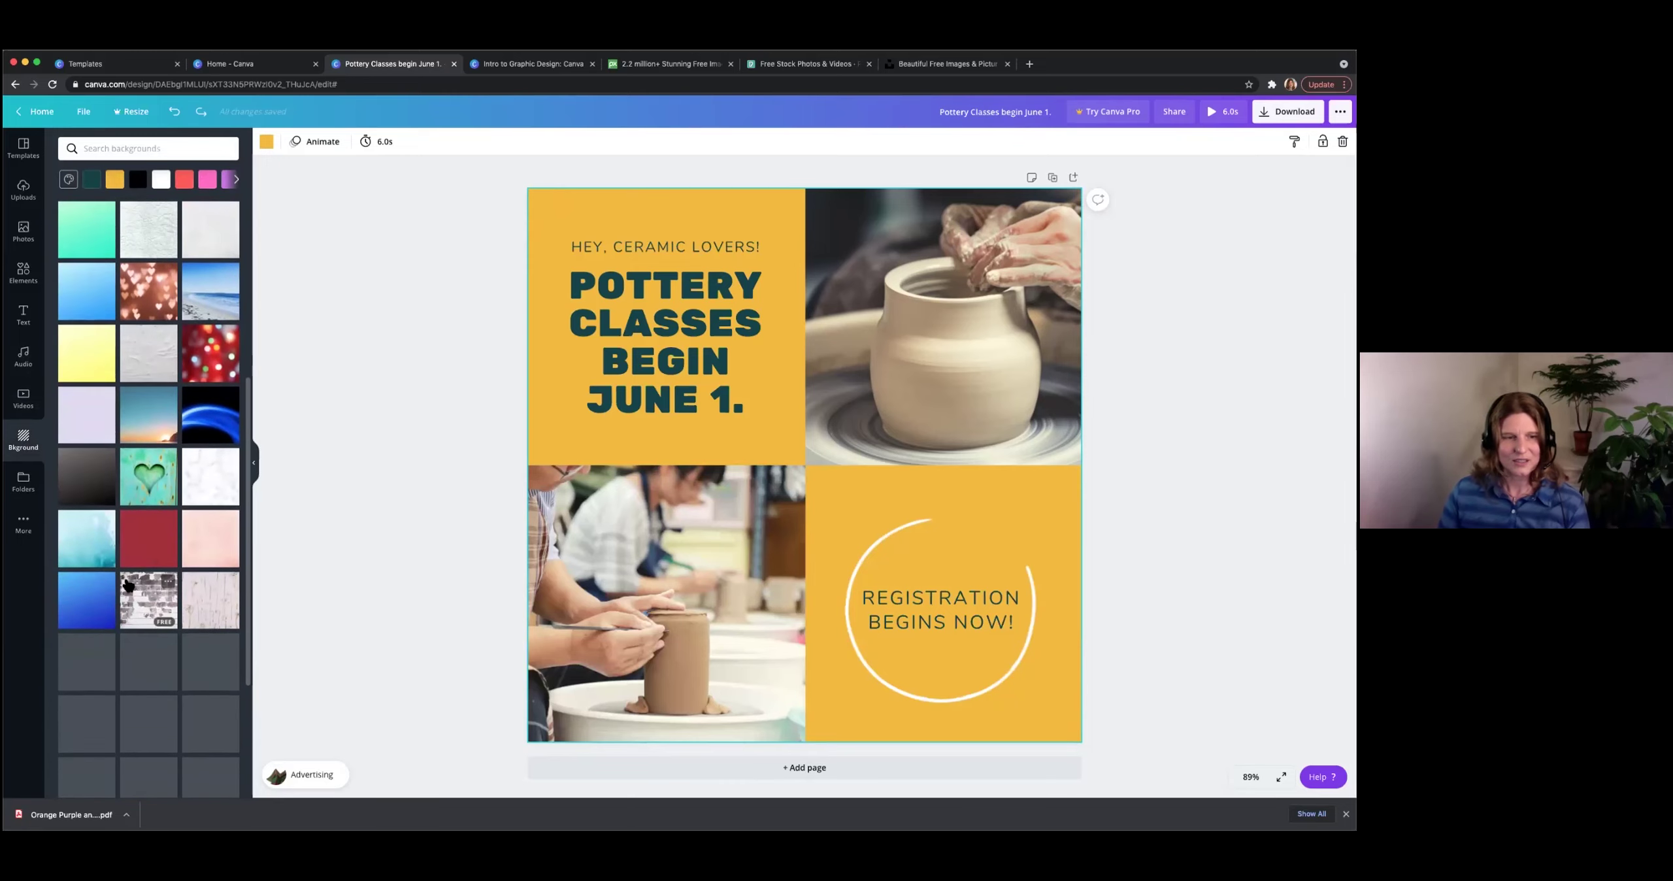
scroll(131, 578, "down", 2)
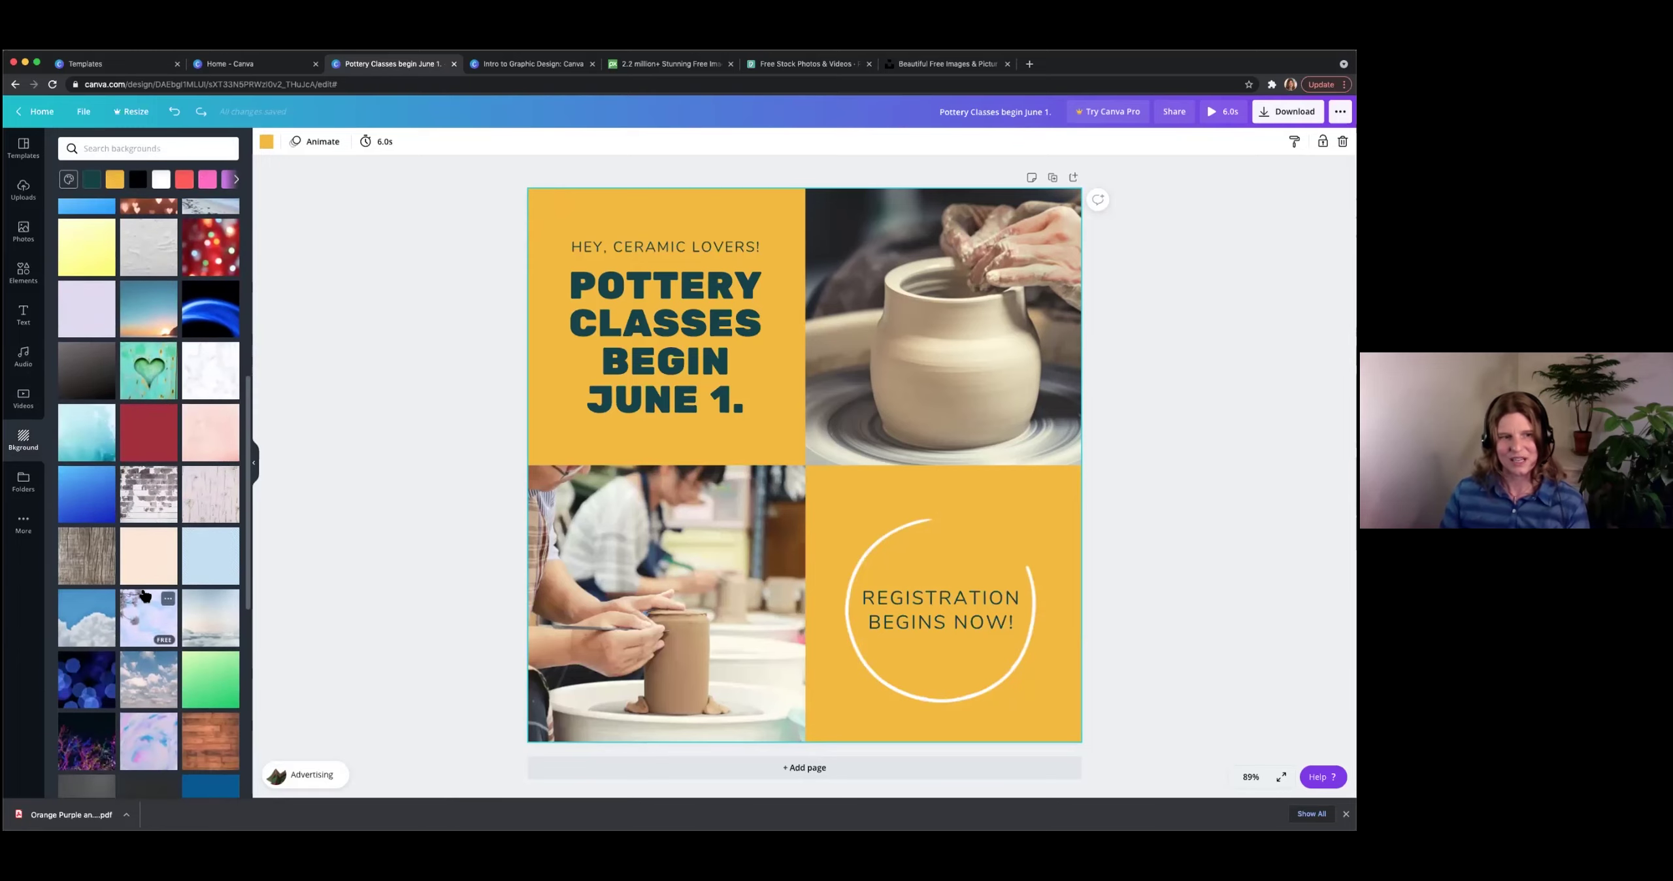
scroll(144, 593, "down", 1)
scroll(137, 598, "down", 2)
left_click_drag(86, 644, 565, 233)
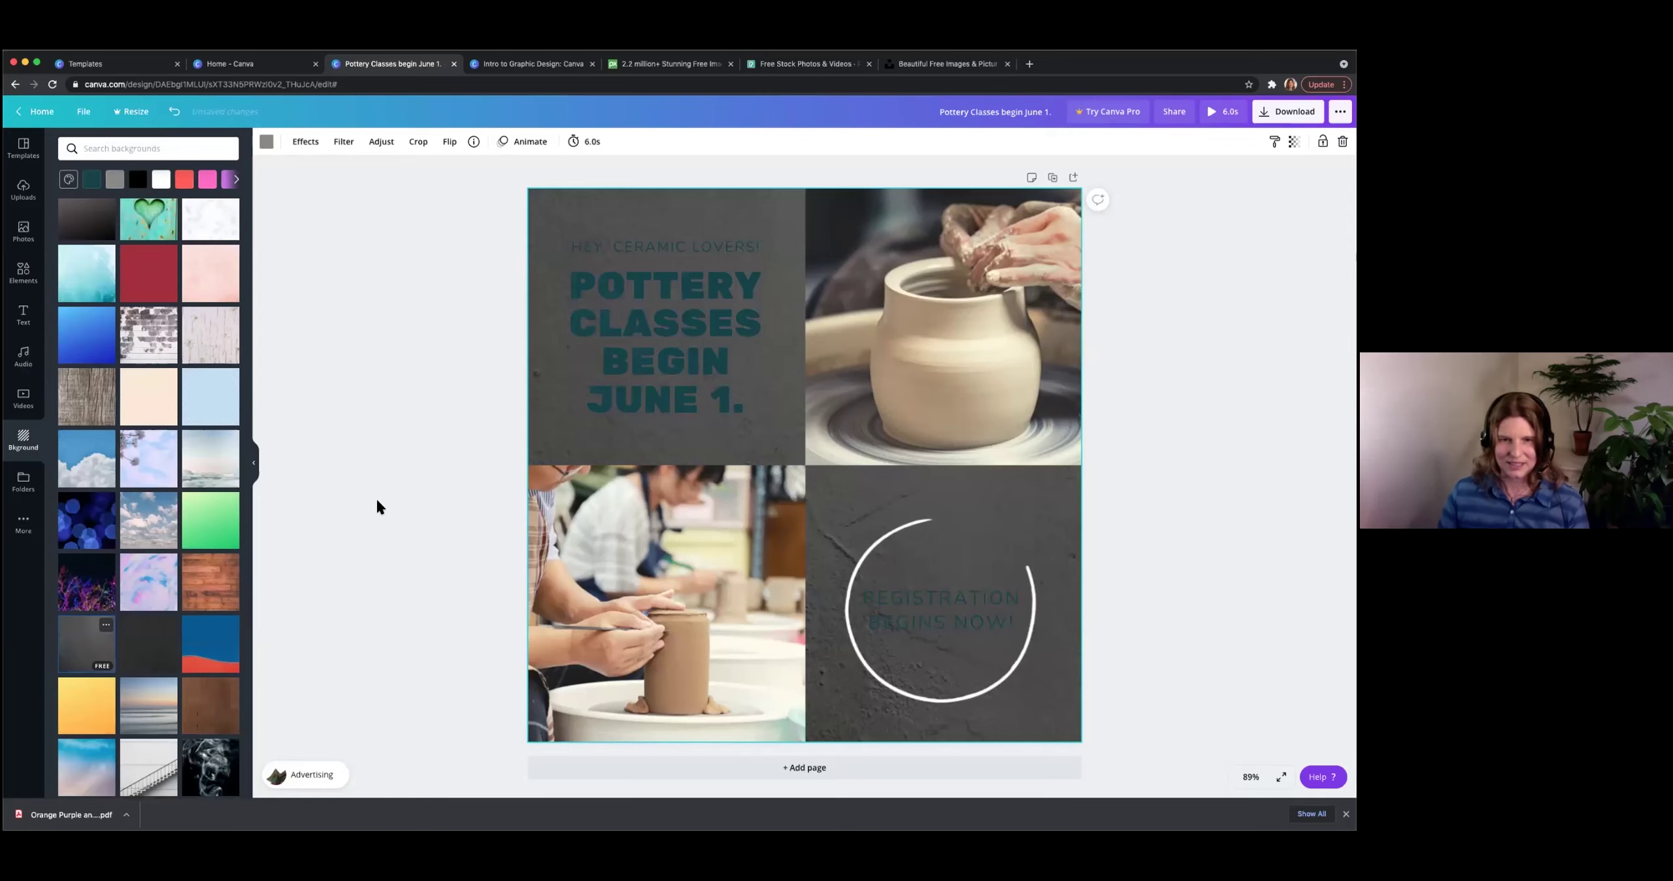
key("super+z")
Try the yellow-orange gradient image as the page background, and undo it.
scroll(162, 653, "down", 3)
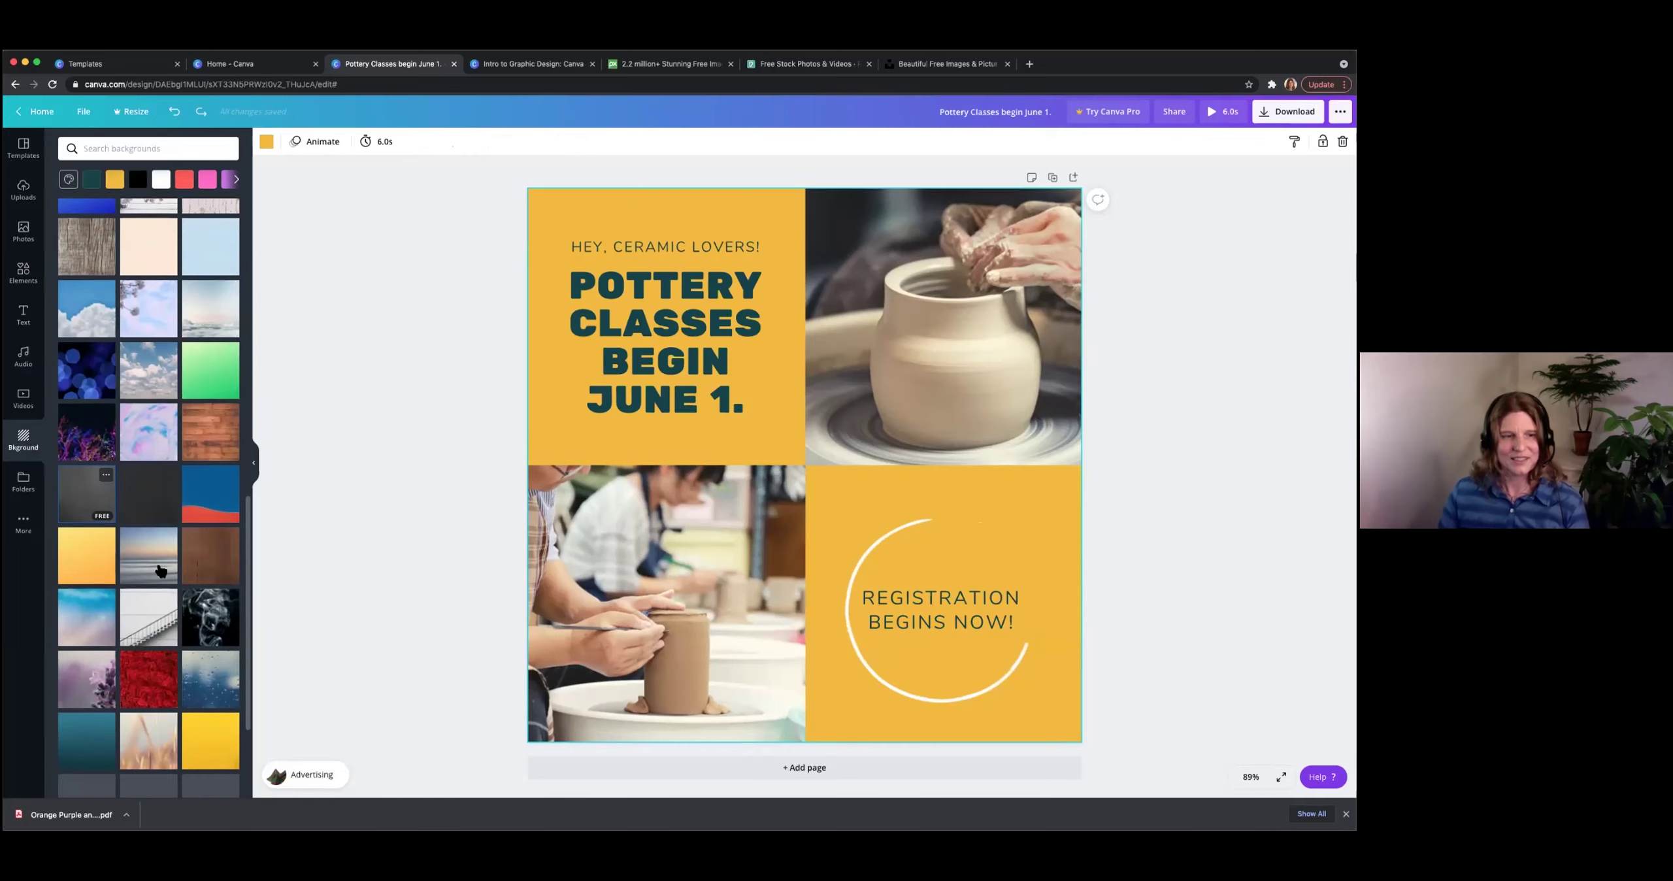
left_click_drag(98, 574, 648, 222)
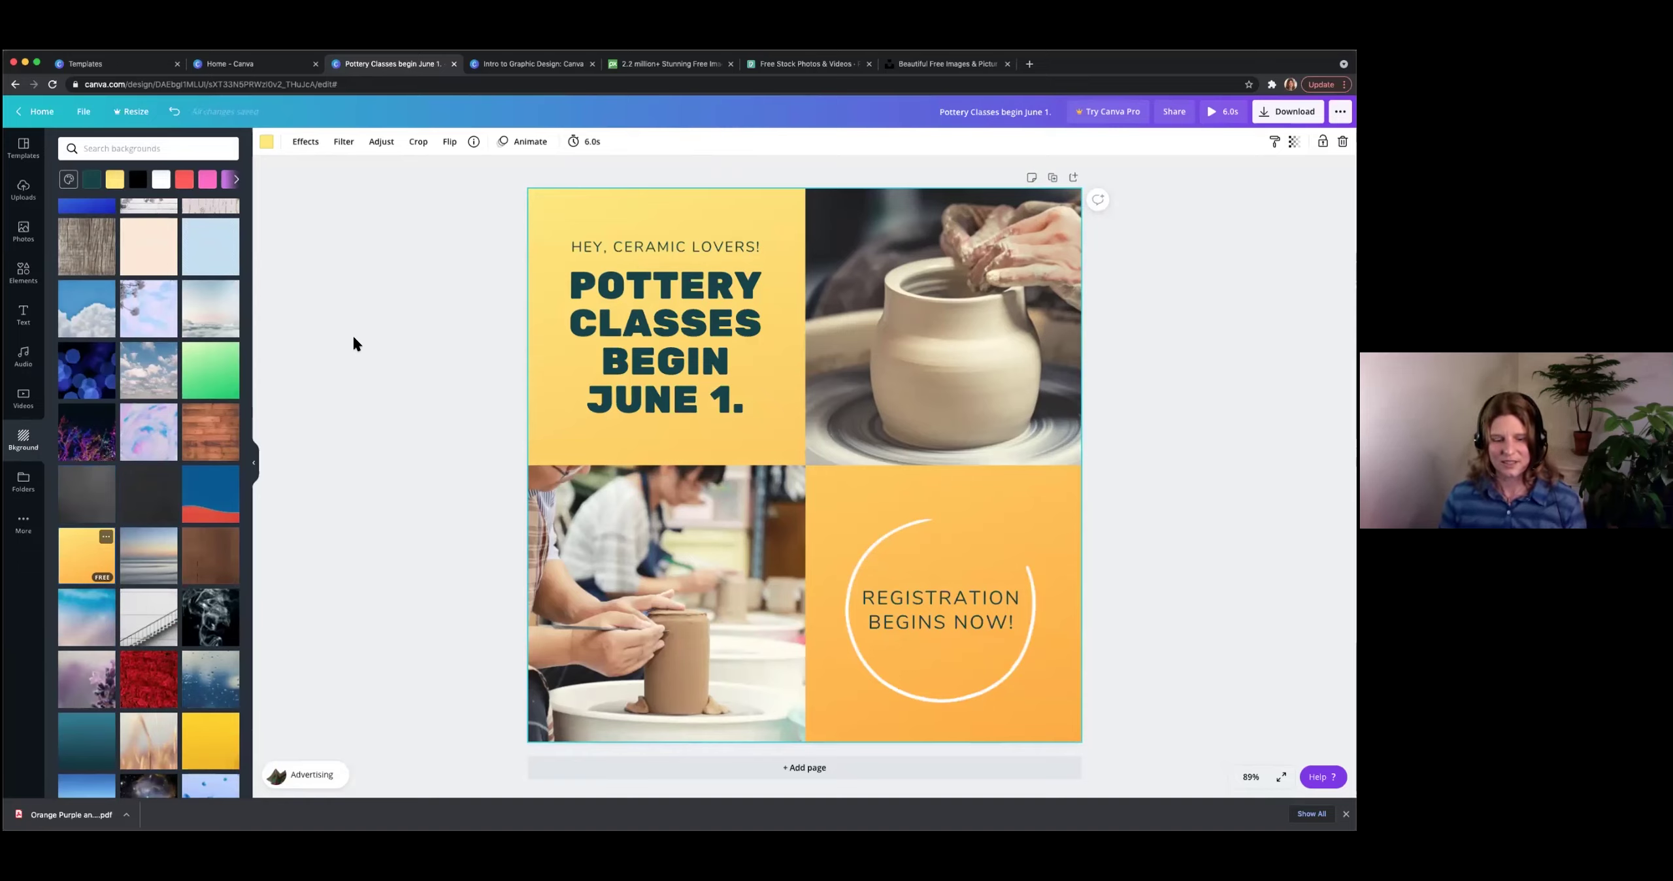
key("super+z")
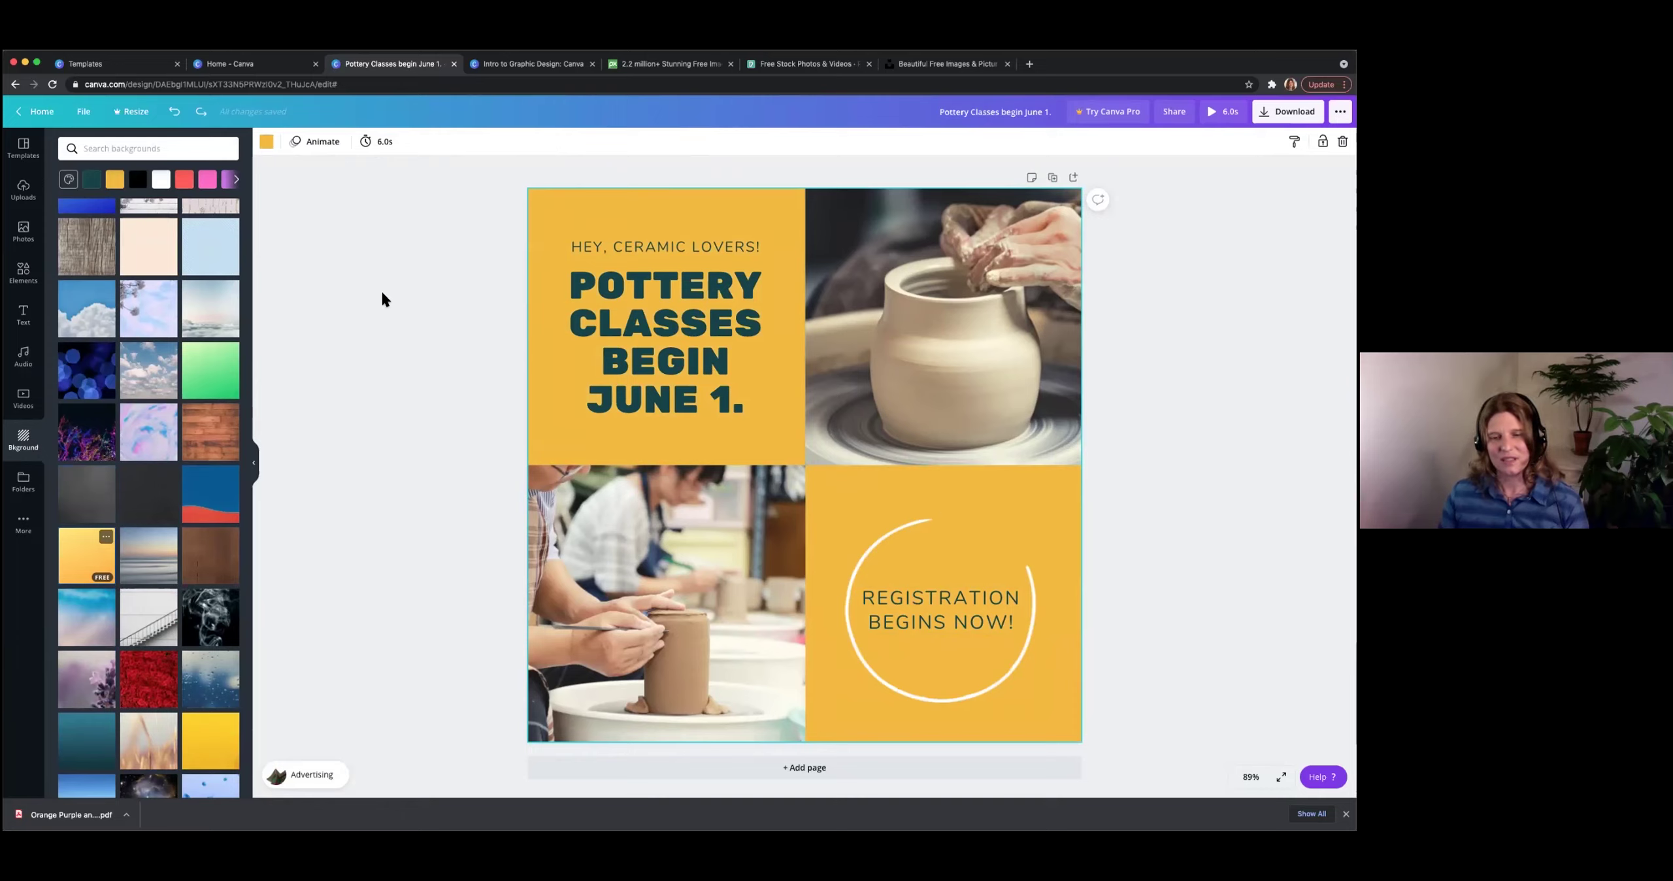
Try the Block and Breathe page animations, and set the page animation back to None.
left_click(321, 145)
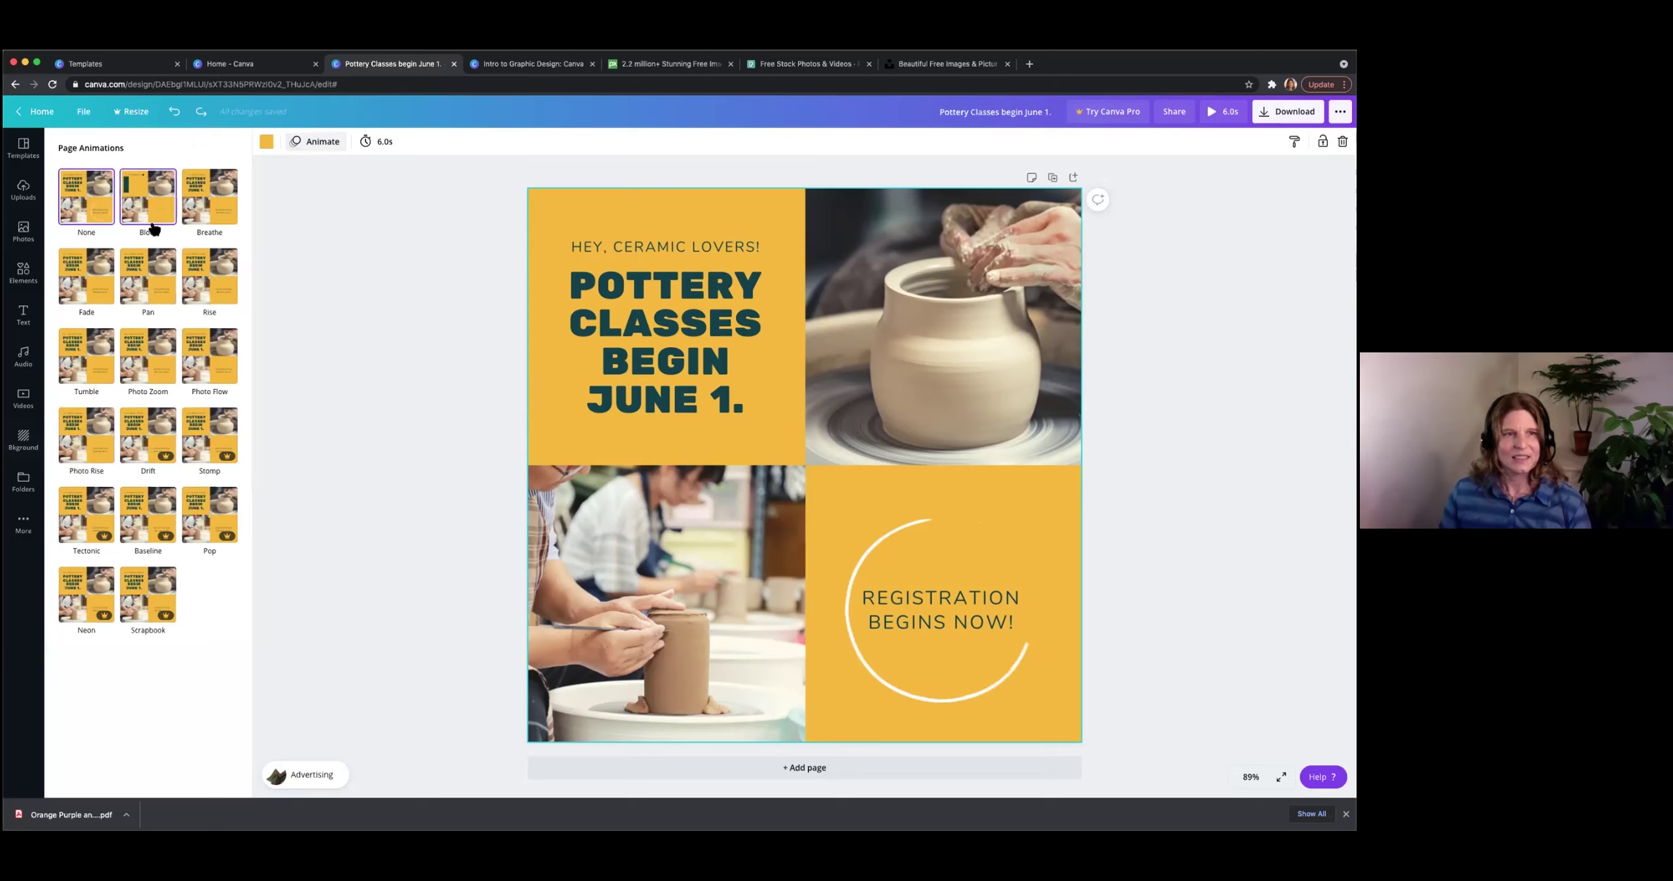
left_click(162, 206)
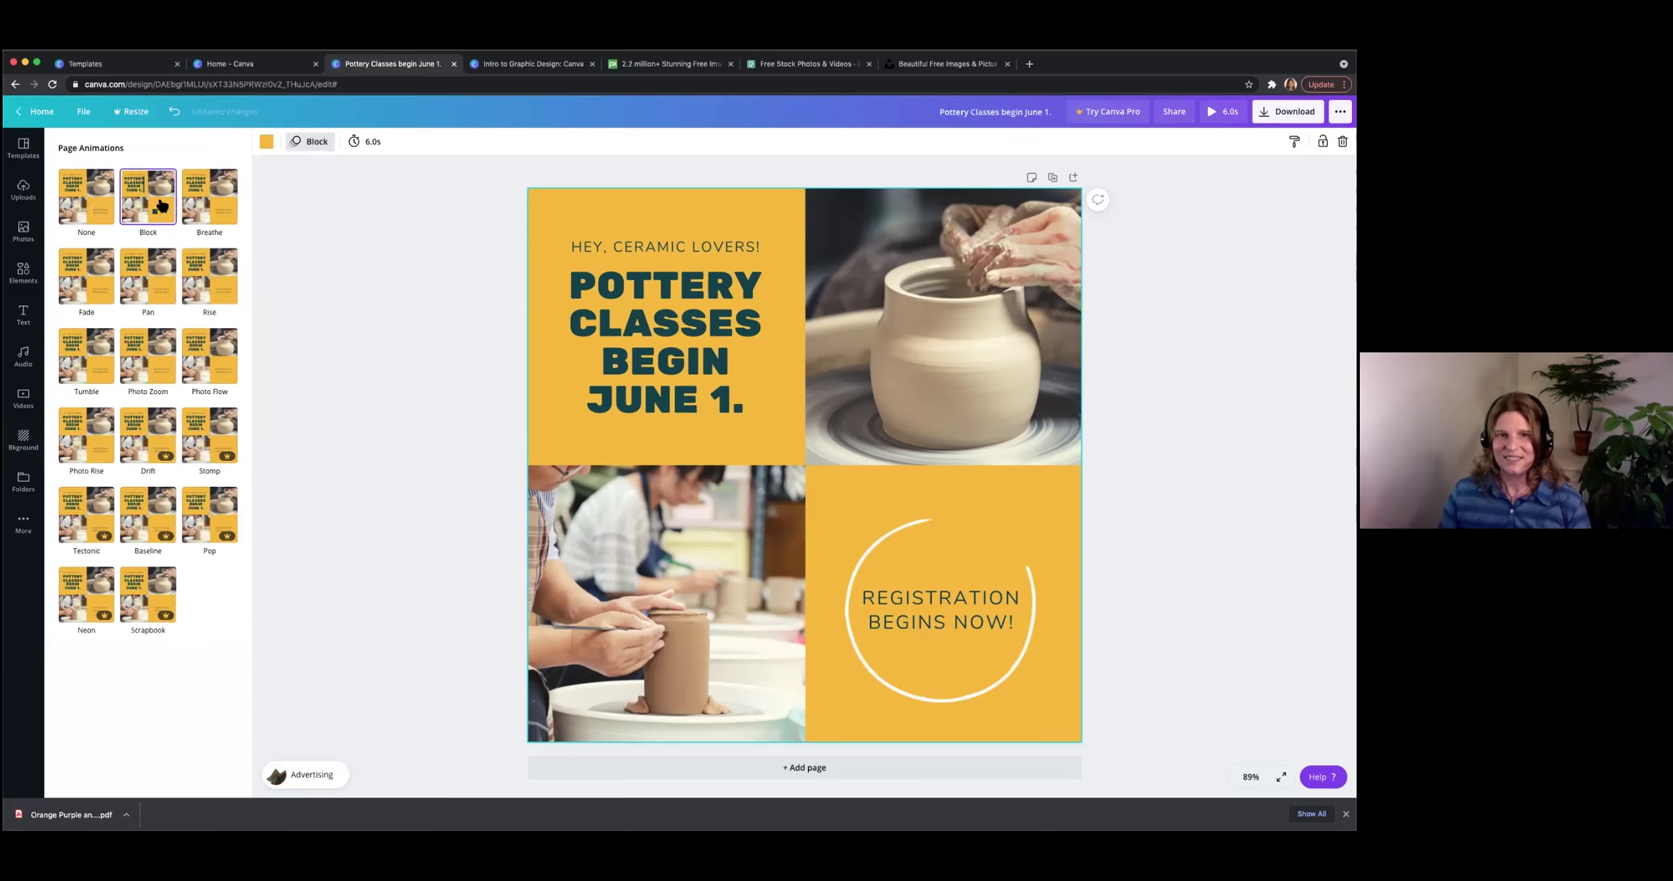
left_click(209, 206)
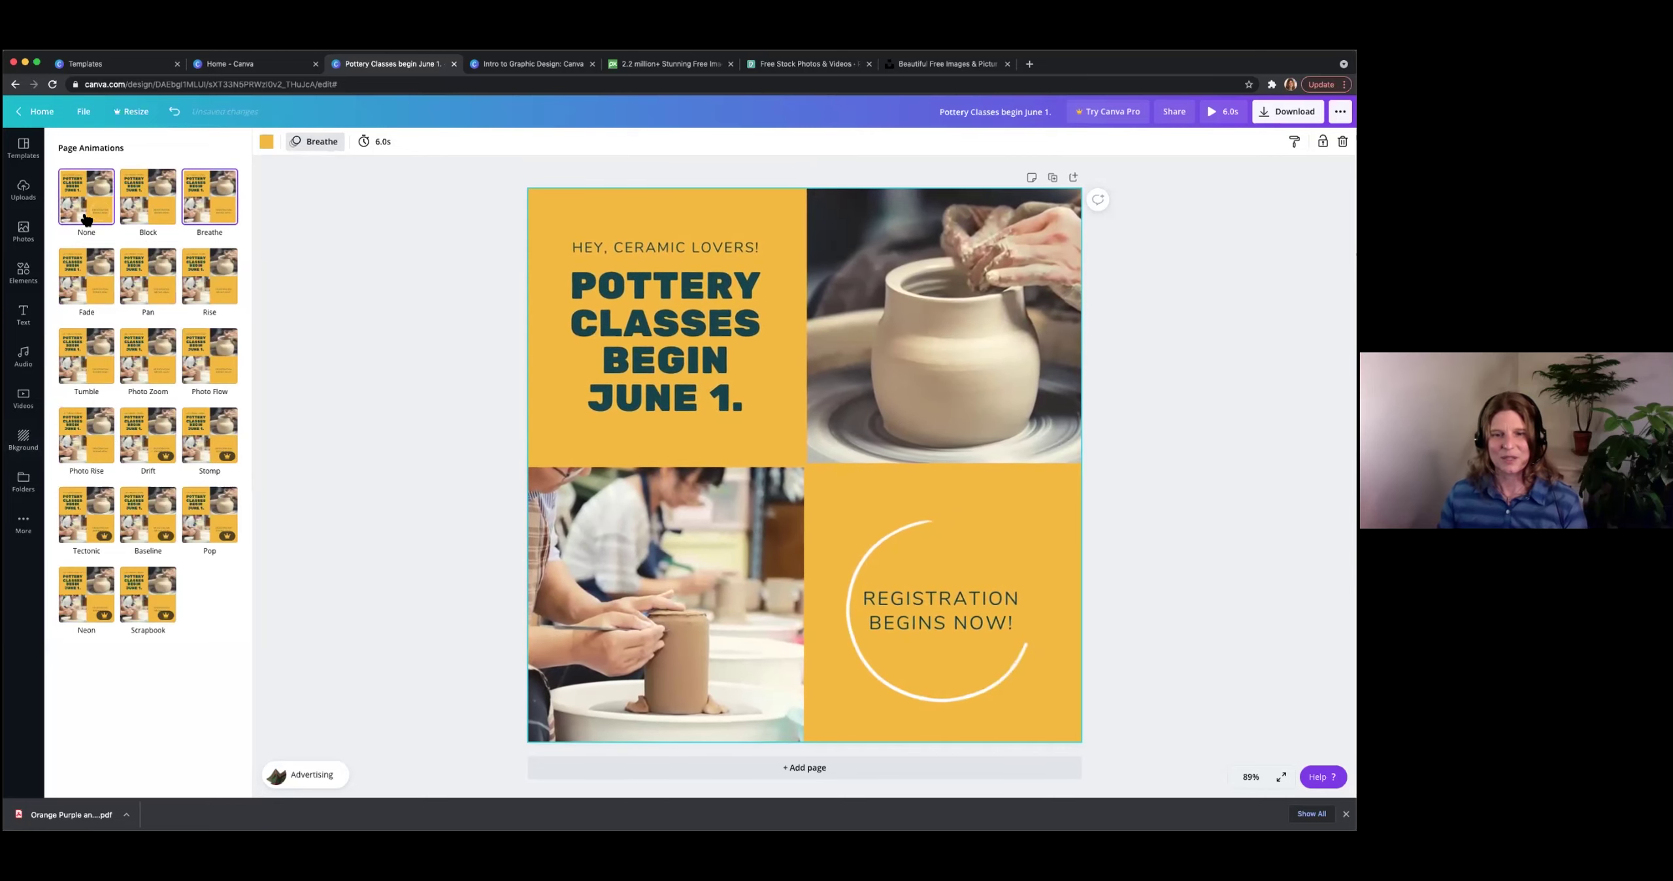
left_click(79, 210)
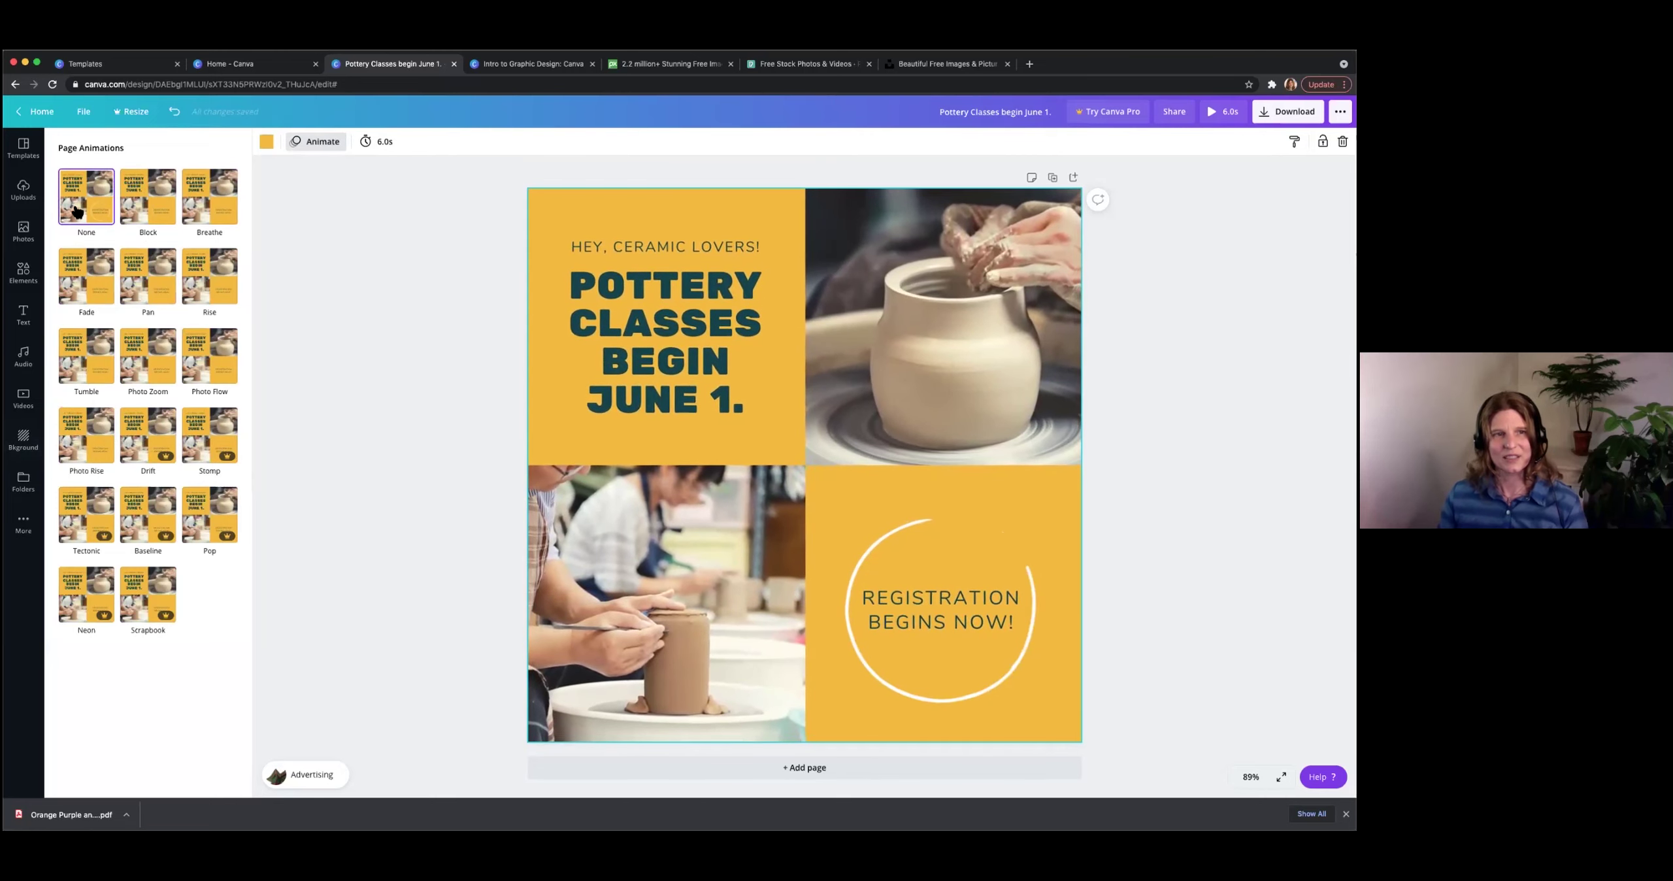
left_click(416, 338)
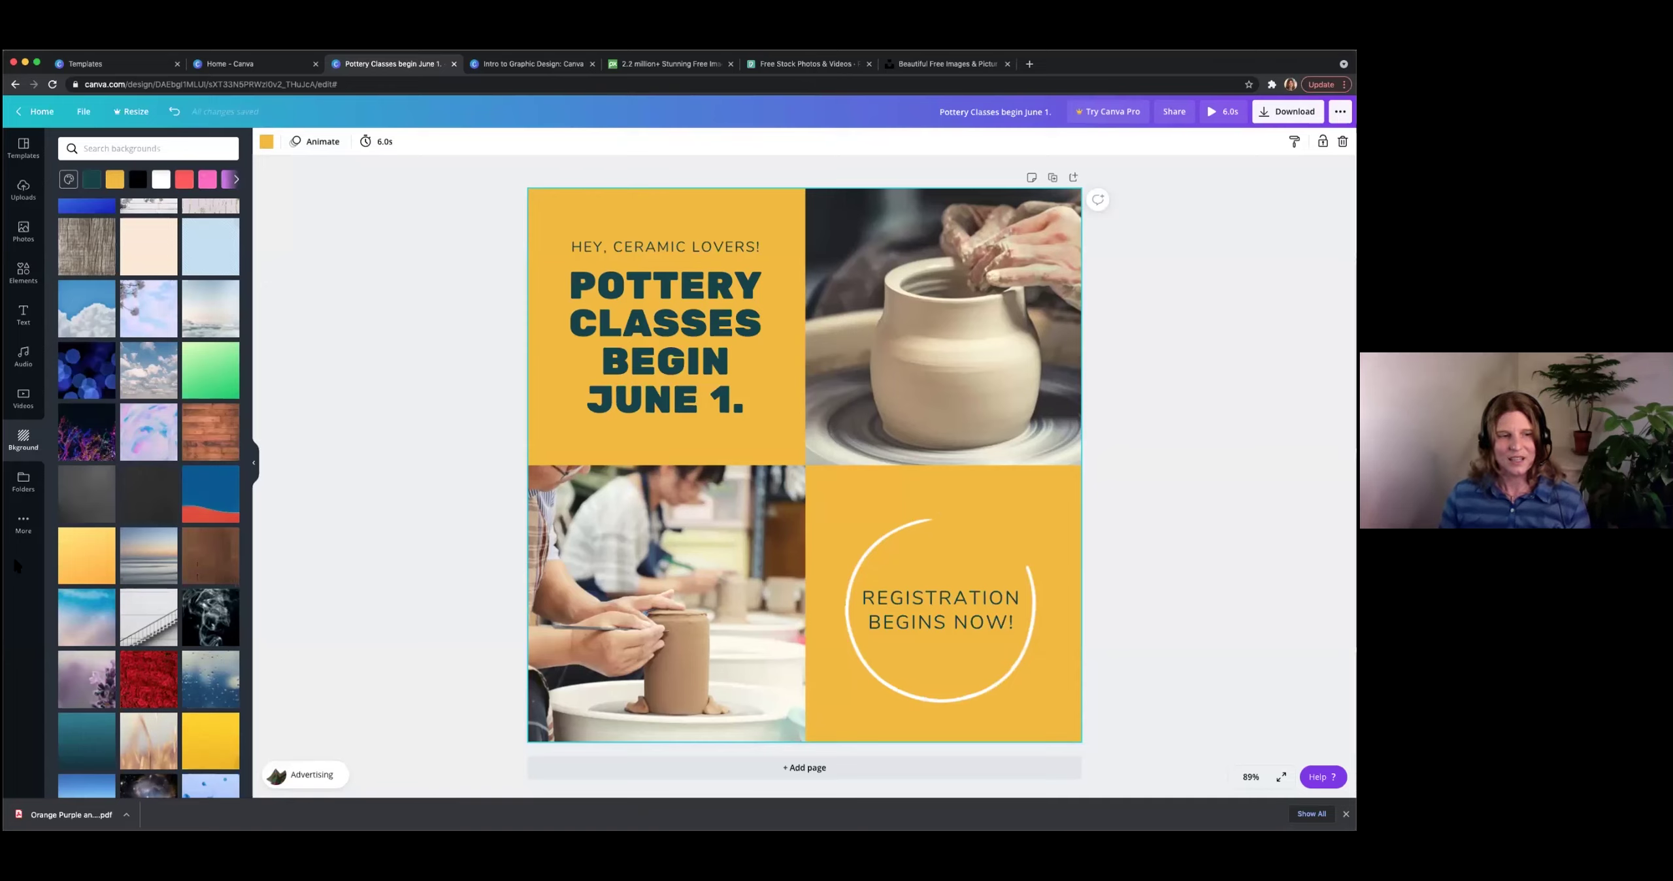
Look at the additional Canva apps and integrations and view the Instagram connection option.
left_click(24, 524)
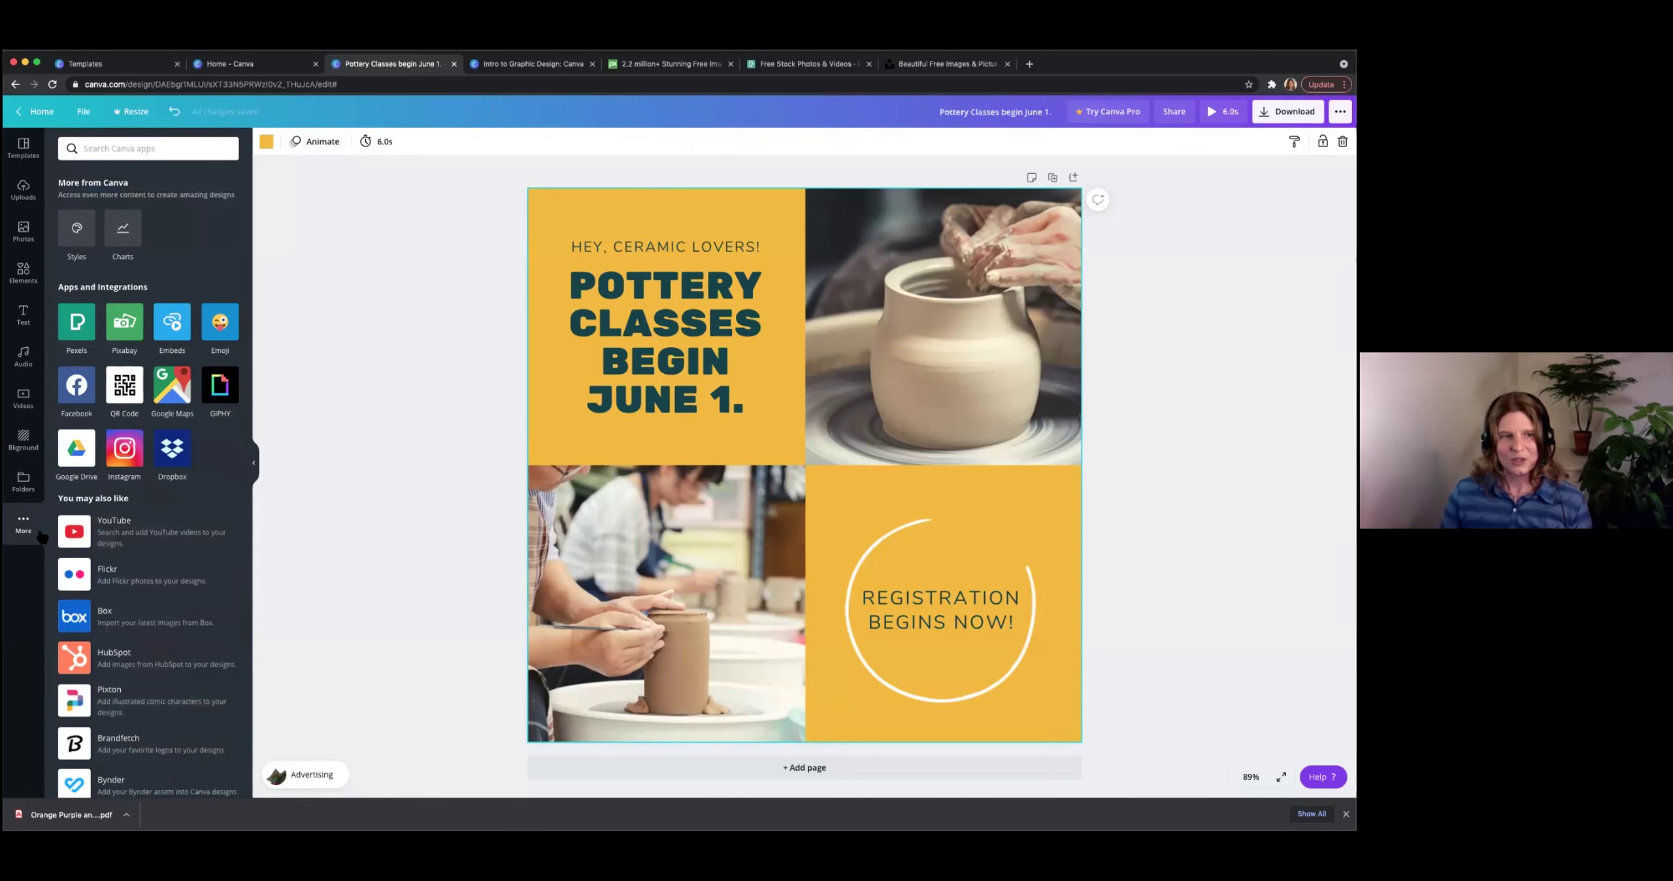
left_click(124, 450)
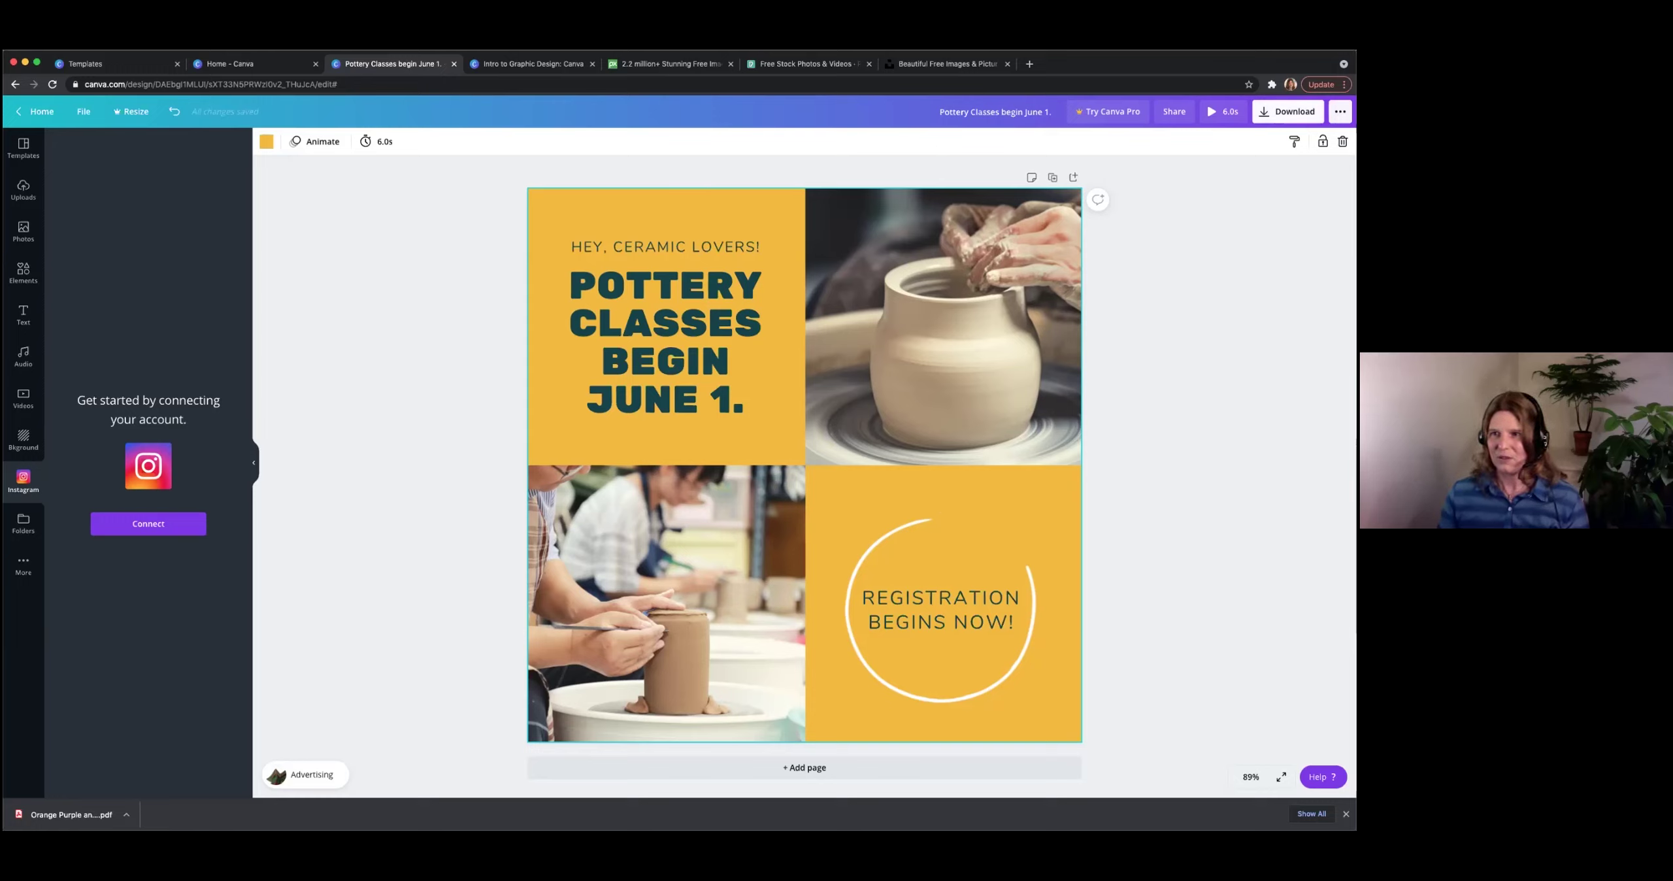
Review the available download file types, keep MP4 Video selected and download the design.
left_click(1288, 111)
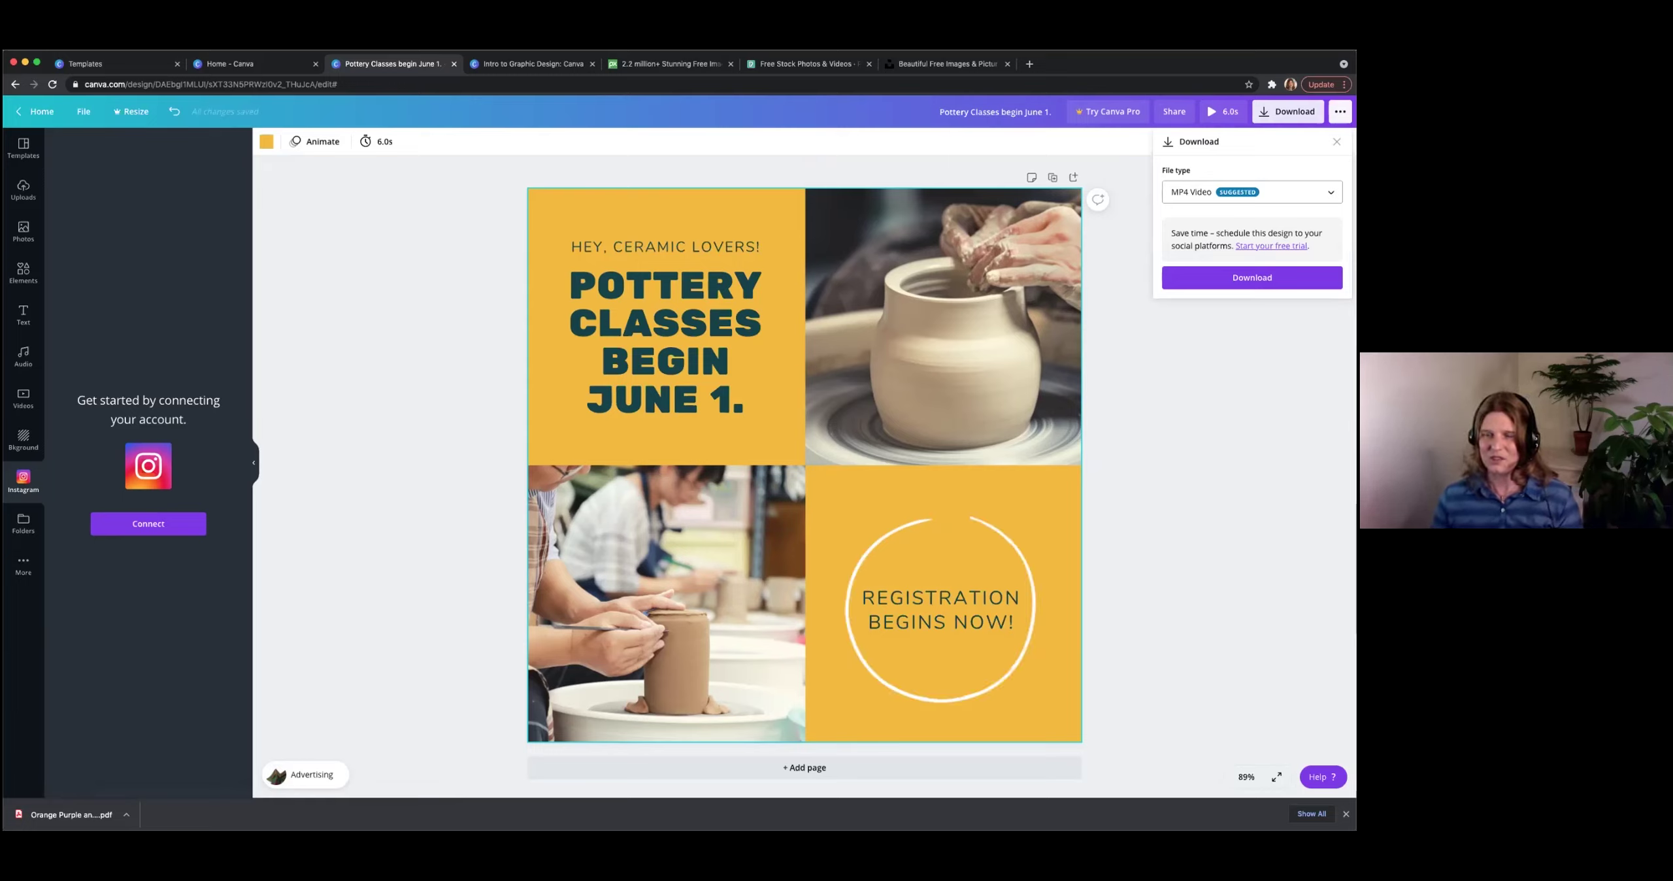
left_click(1251, 191)
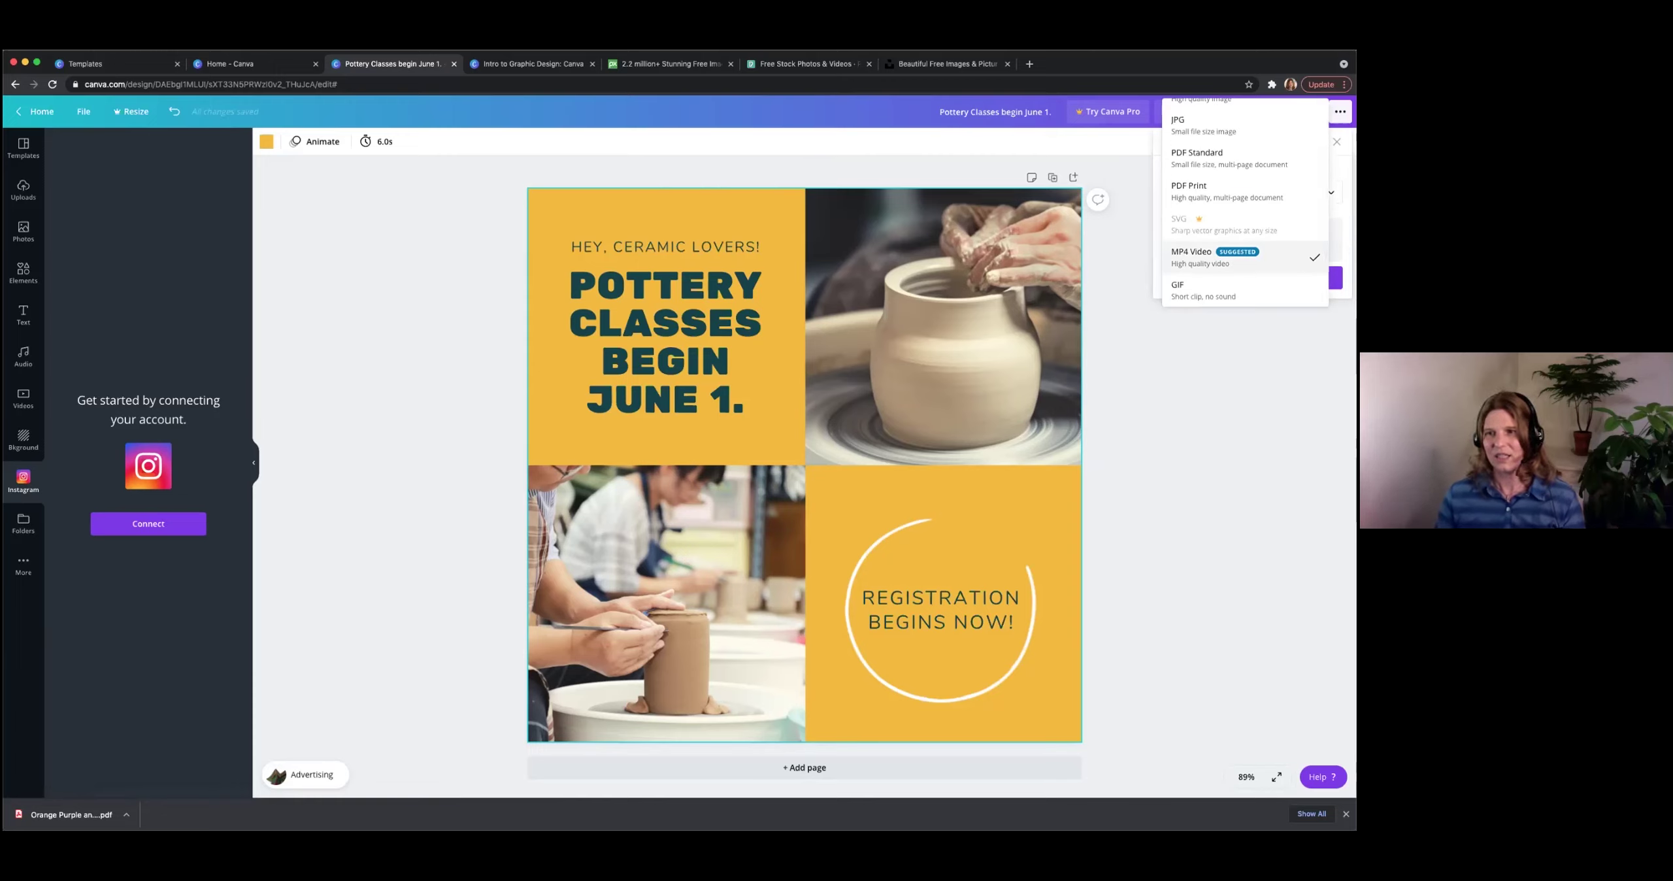
scroll(1245, 196, "up", 1)
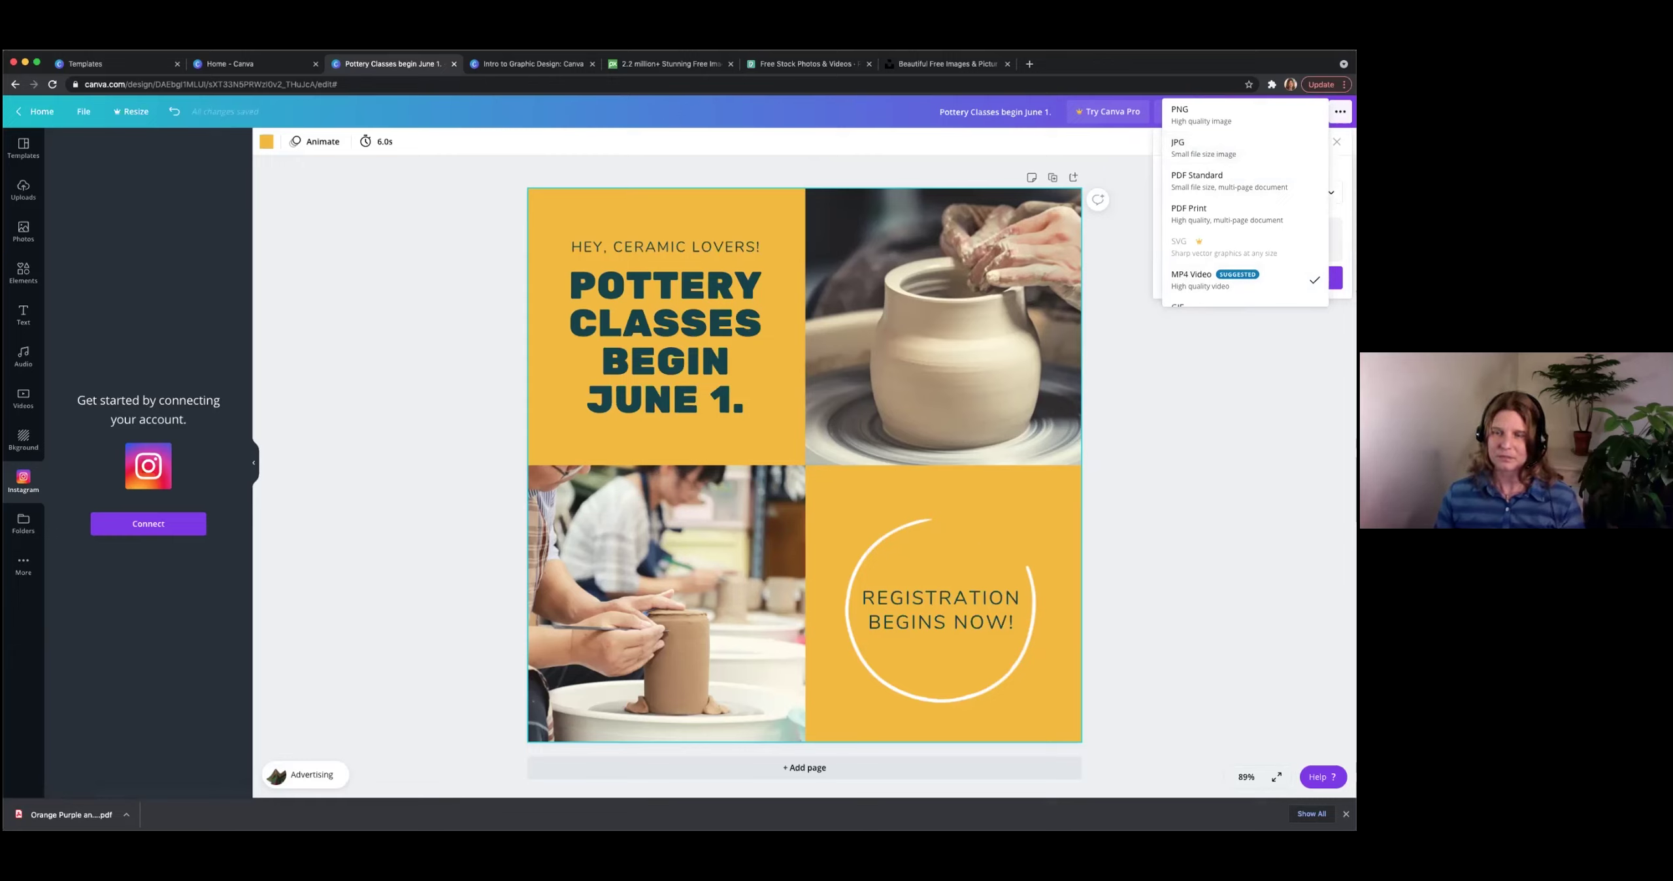
scroll(1245, 203, "down", 1)
left_click(1216, 256)
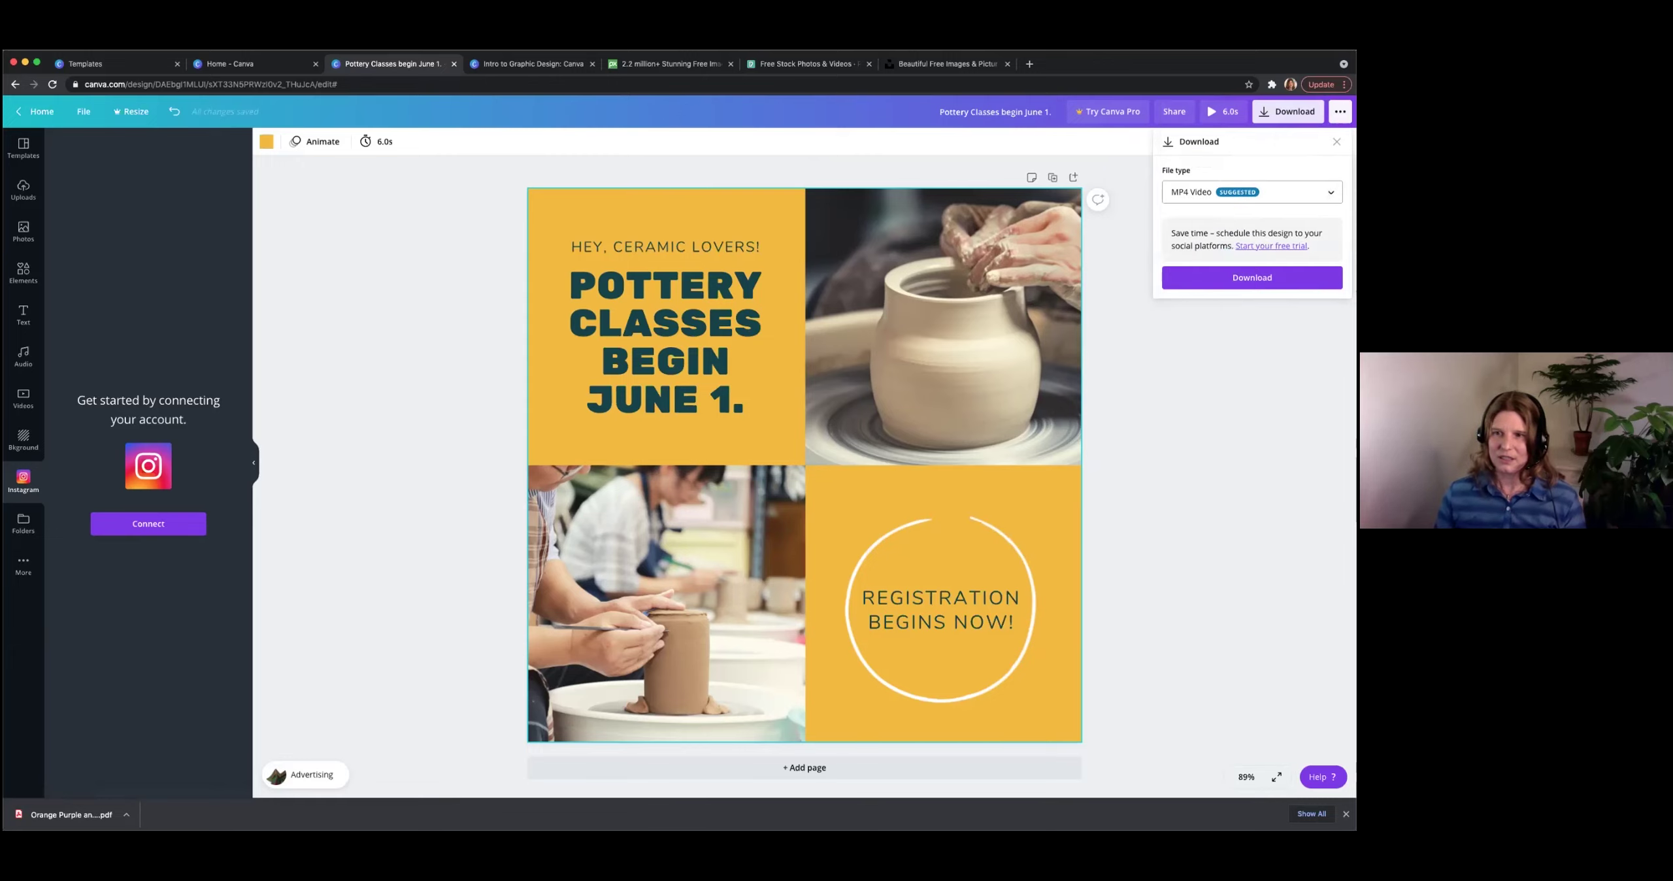
left_click(1253, 277)
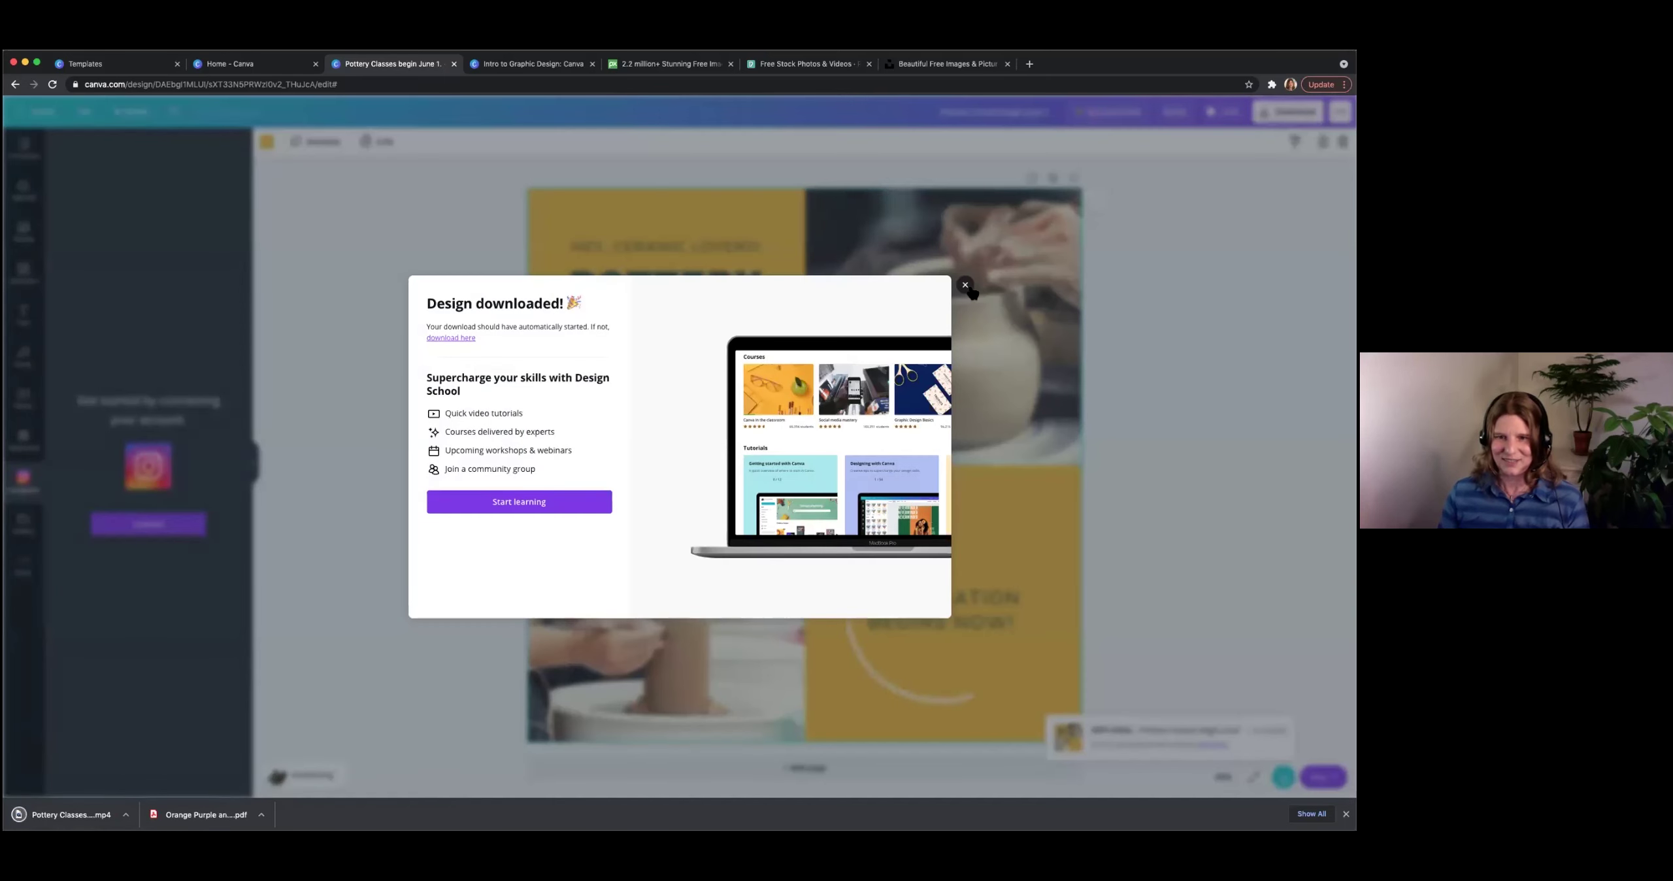
Dismiss the download confirmation, return to the home page, and reopen the pottery classes Instagram post from the recent designs.
left_click(966, 285)
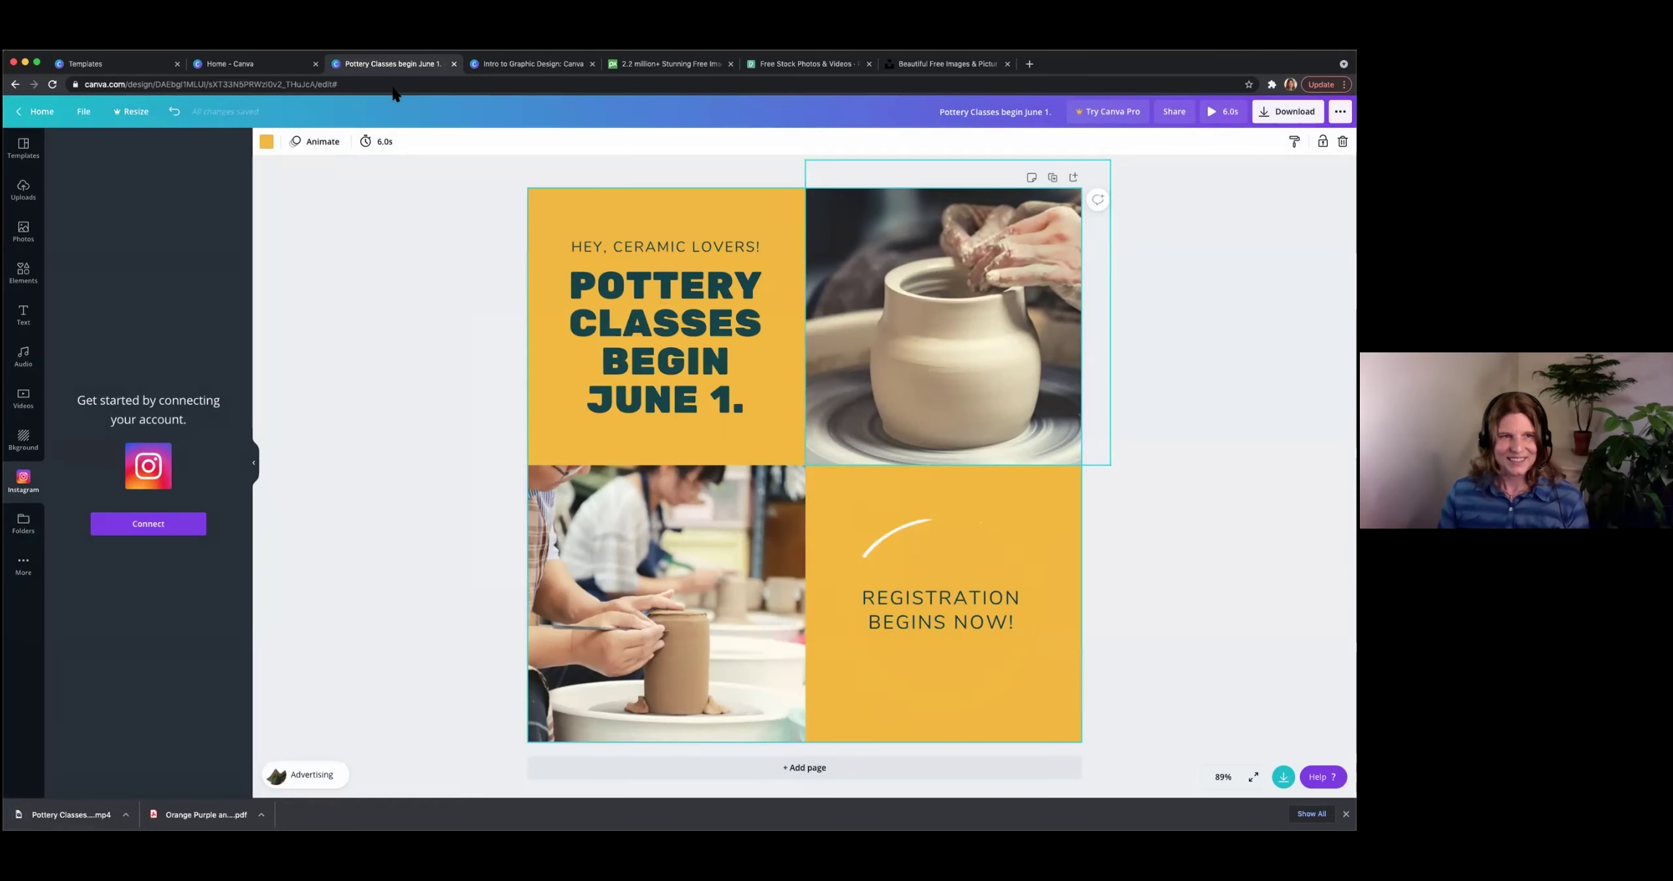
left_click(47, 115)
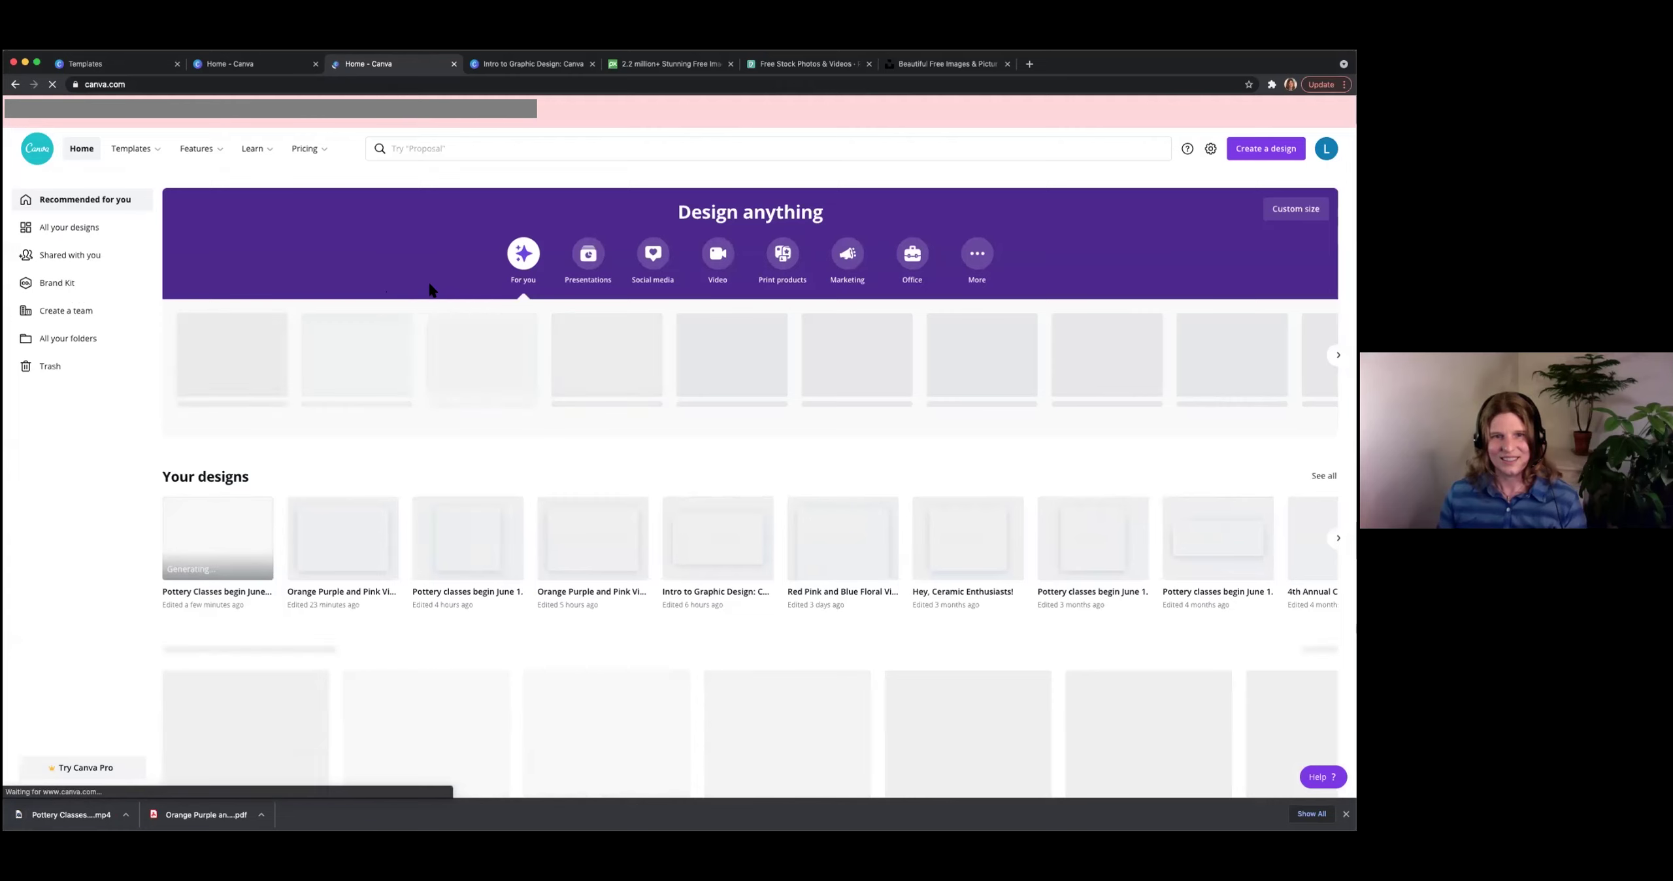
scroll(307, 503, "down", 1)
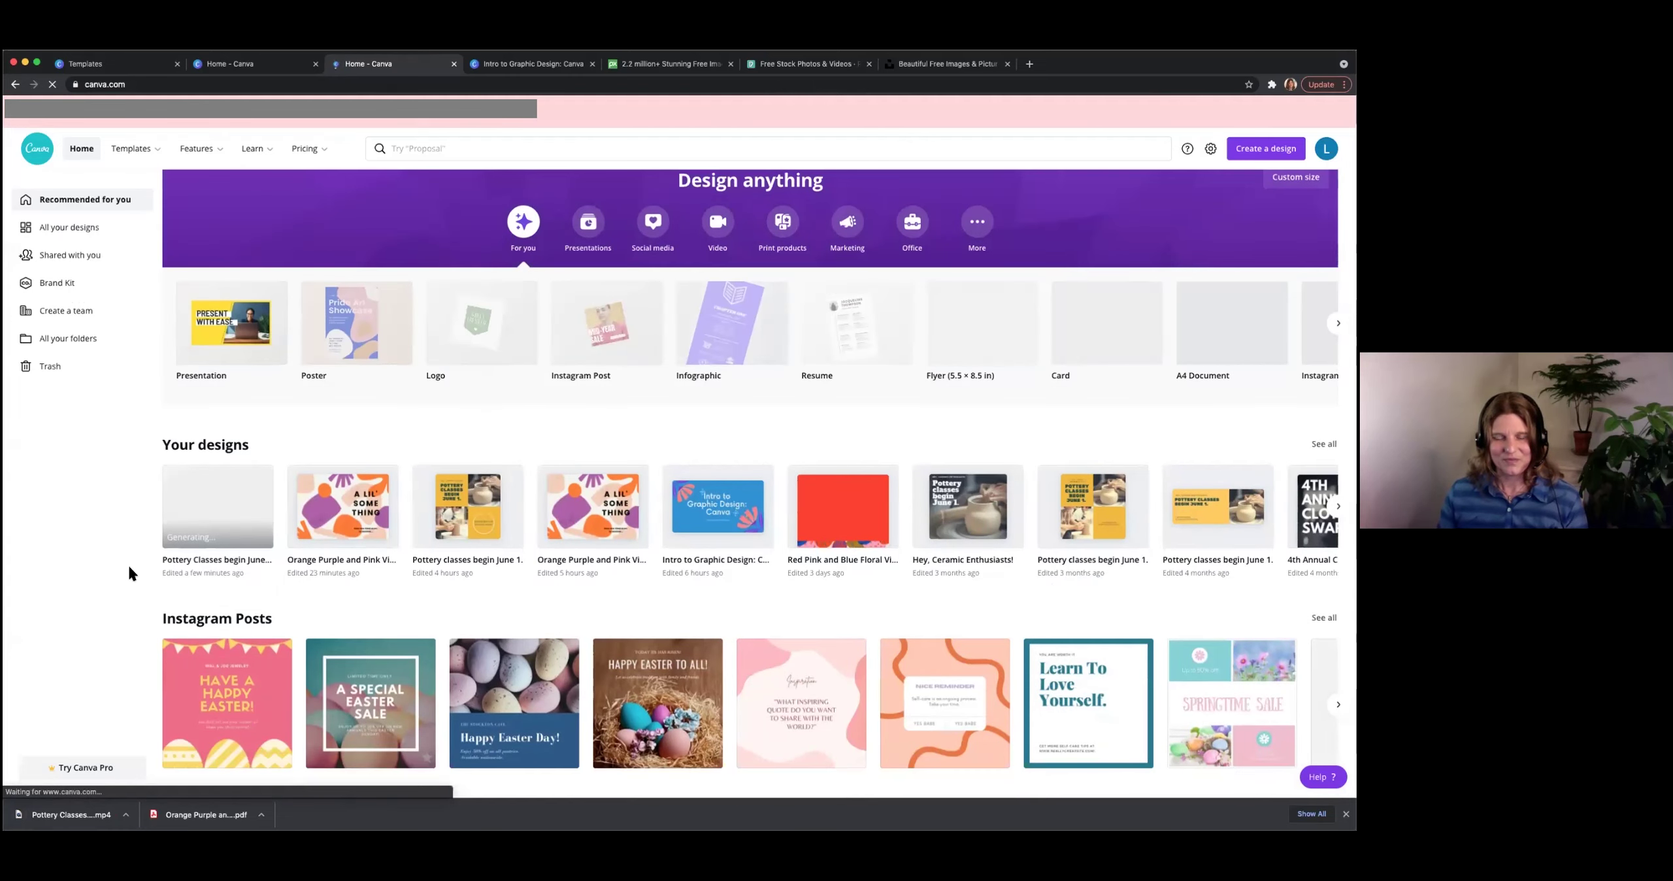
mouse_move(264, 536)
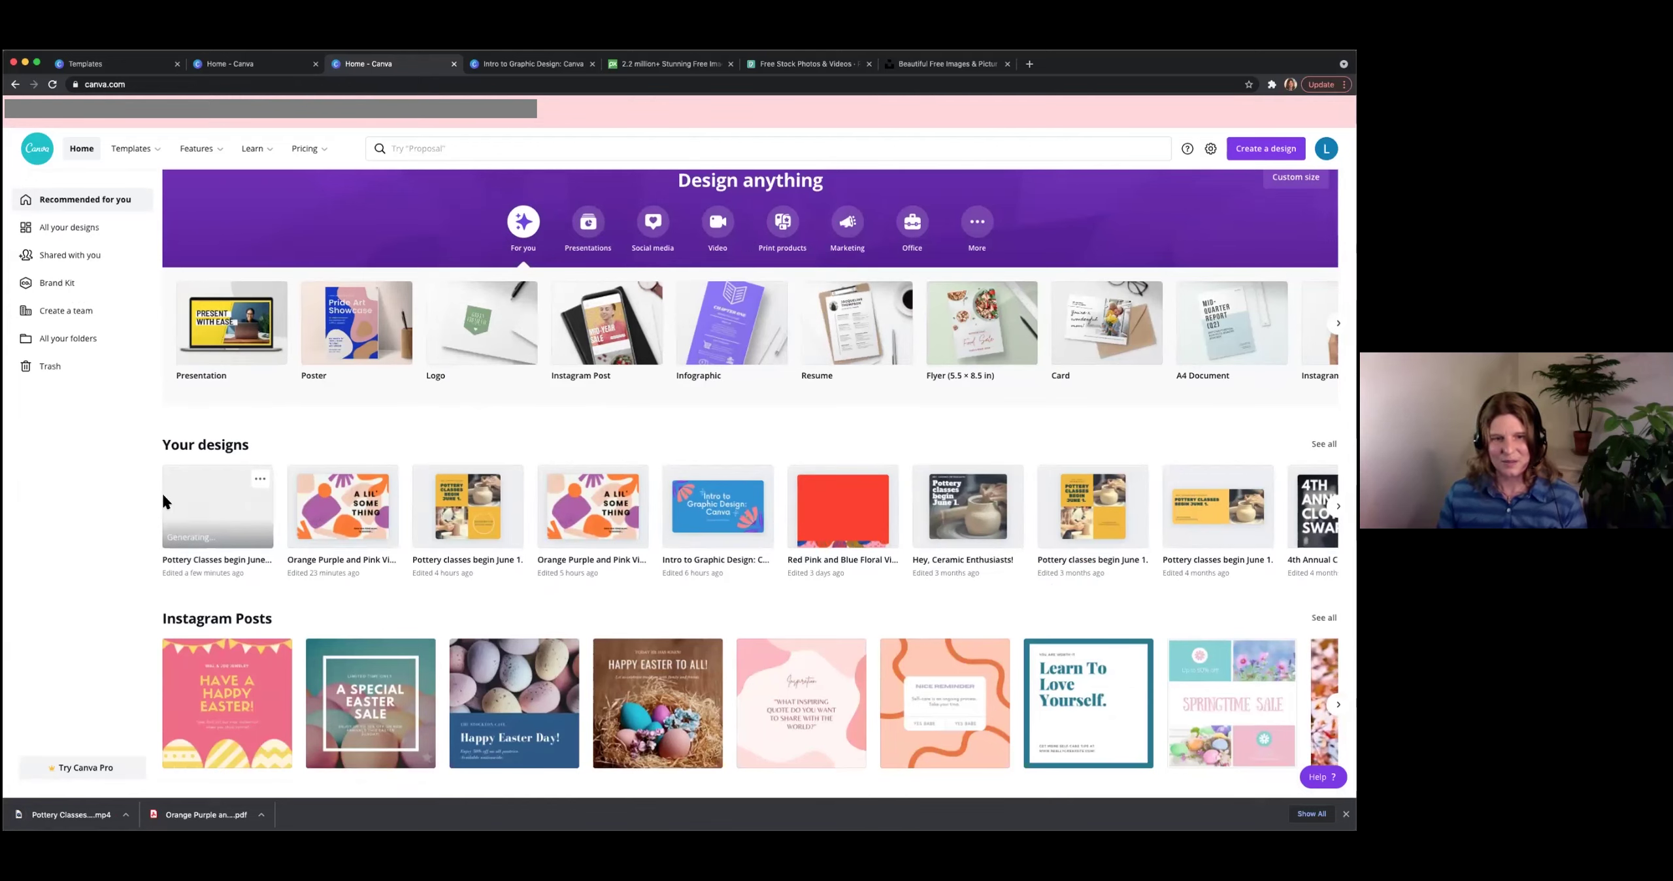
mouse_move(225, 518)
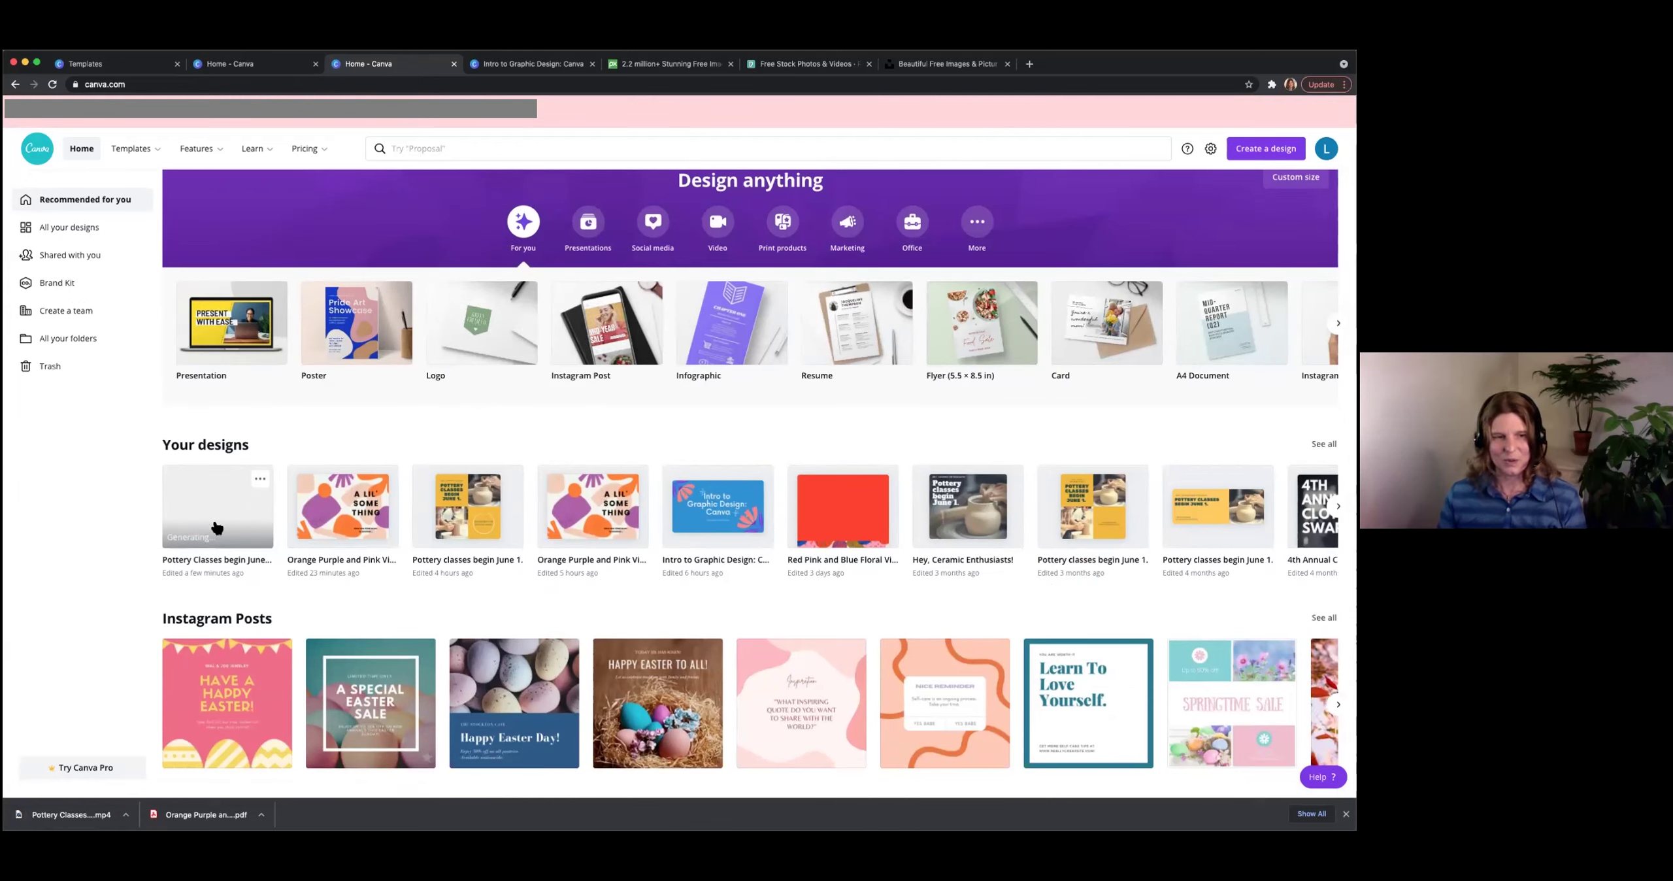
left_click(183, 491)
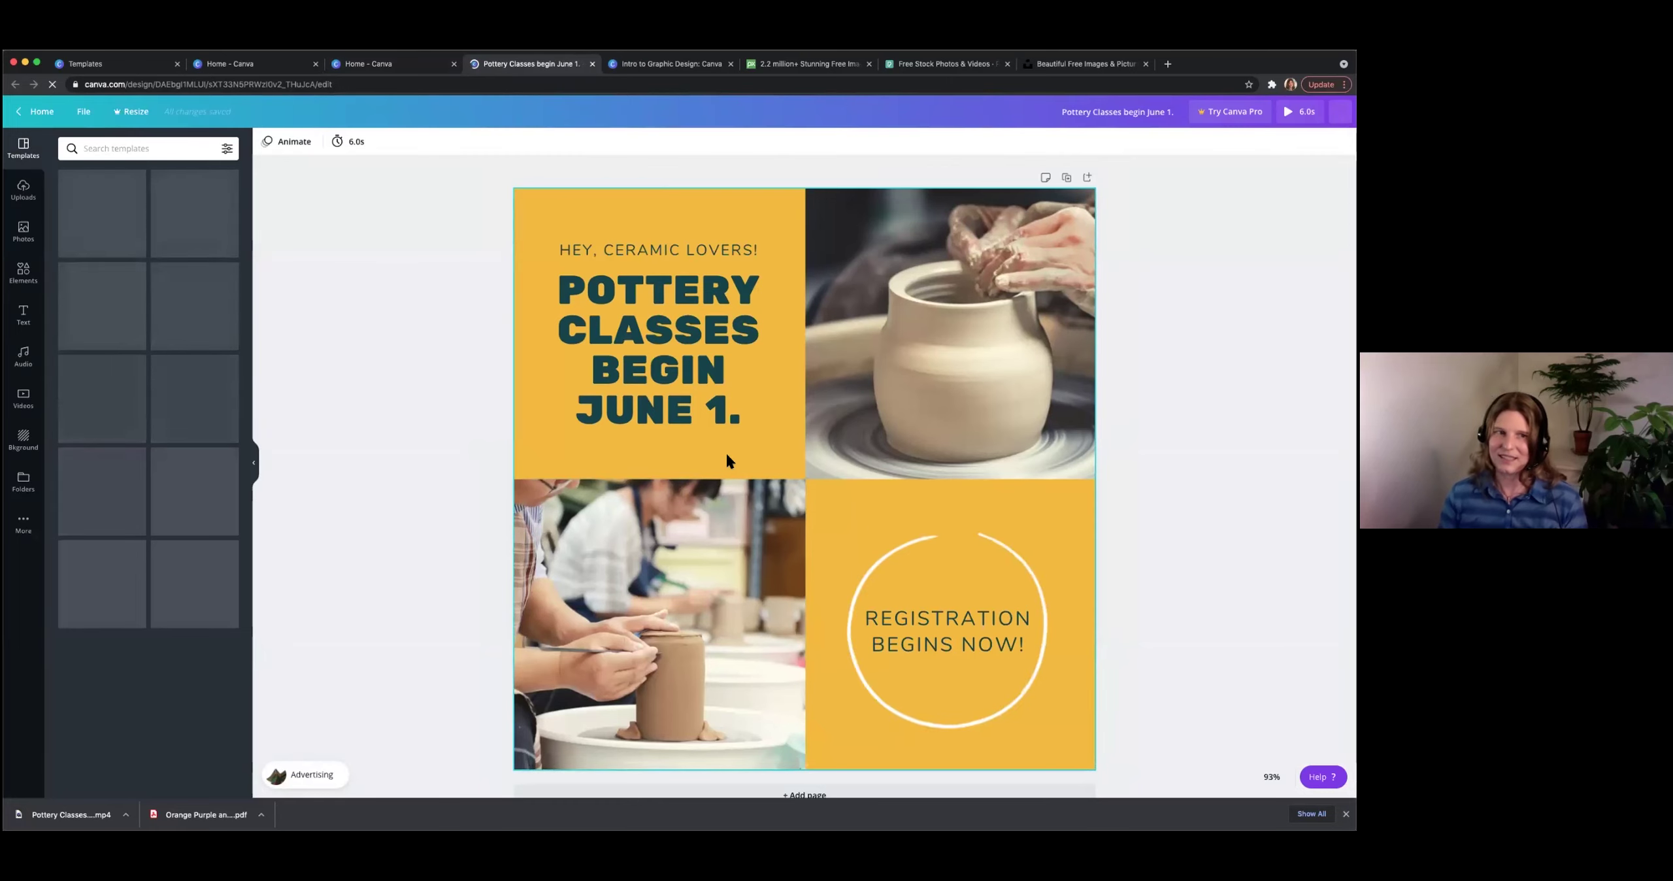
Search from the home page for "keyboard shortcuts", check the account settings, and return to the home page.
left_click(41, 112)
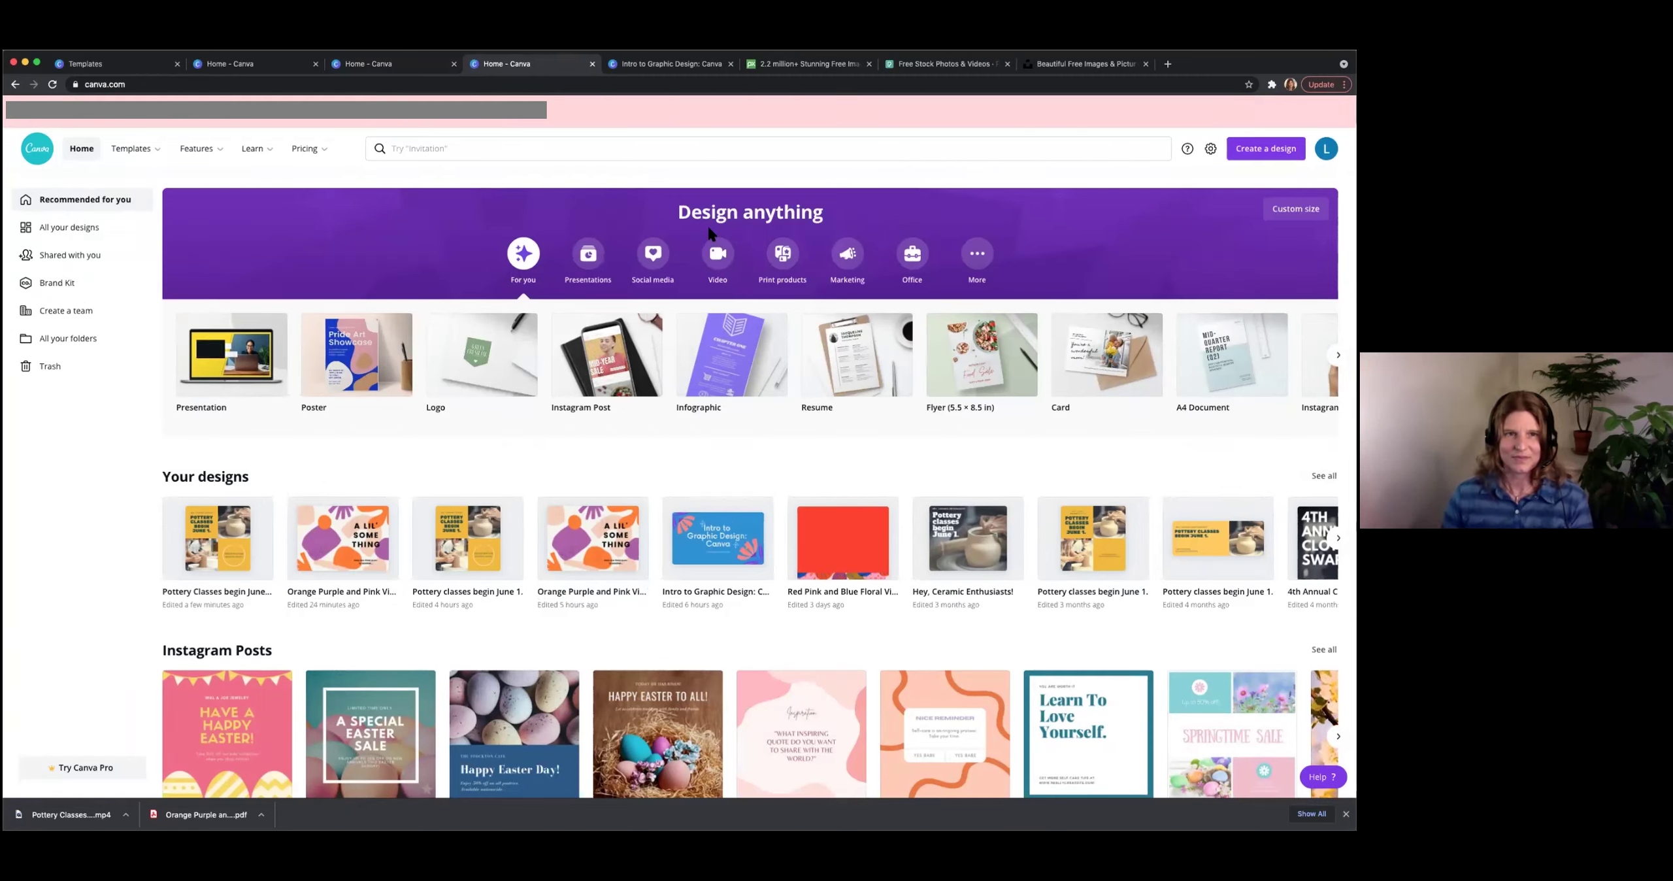
left_click(593, 148)
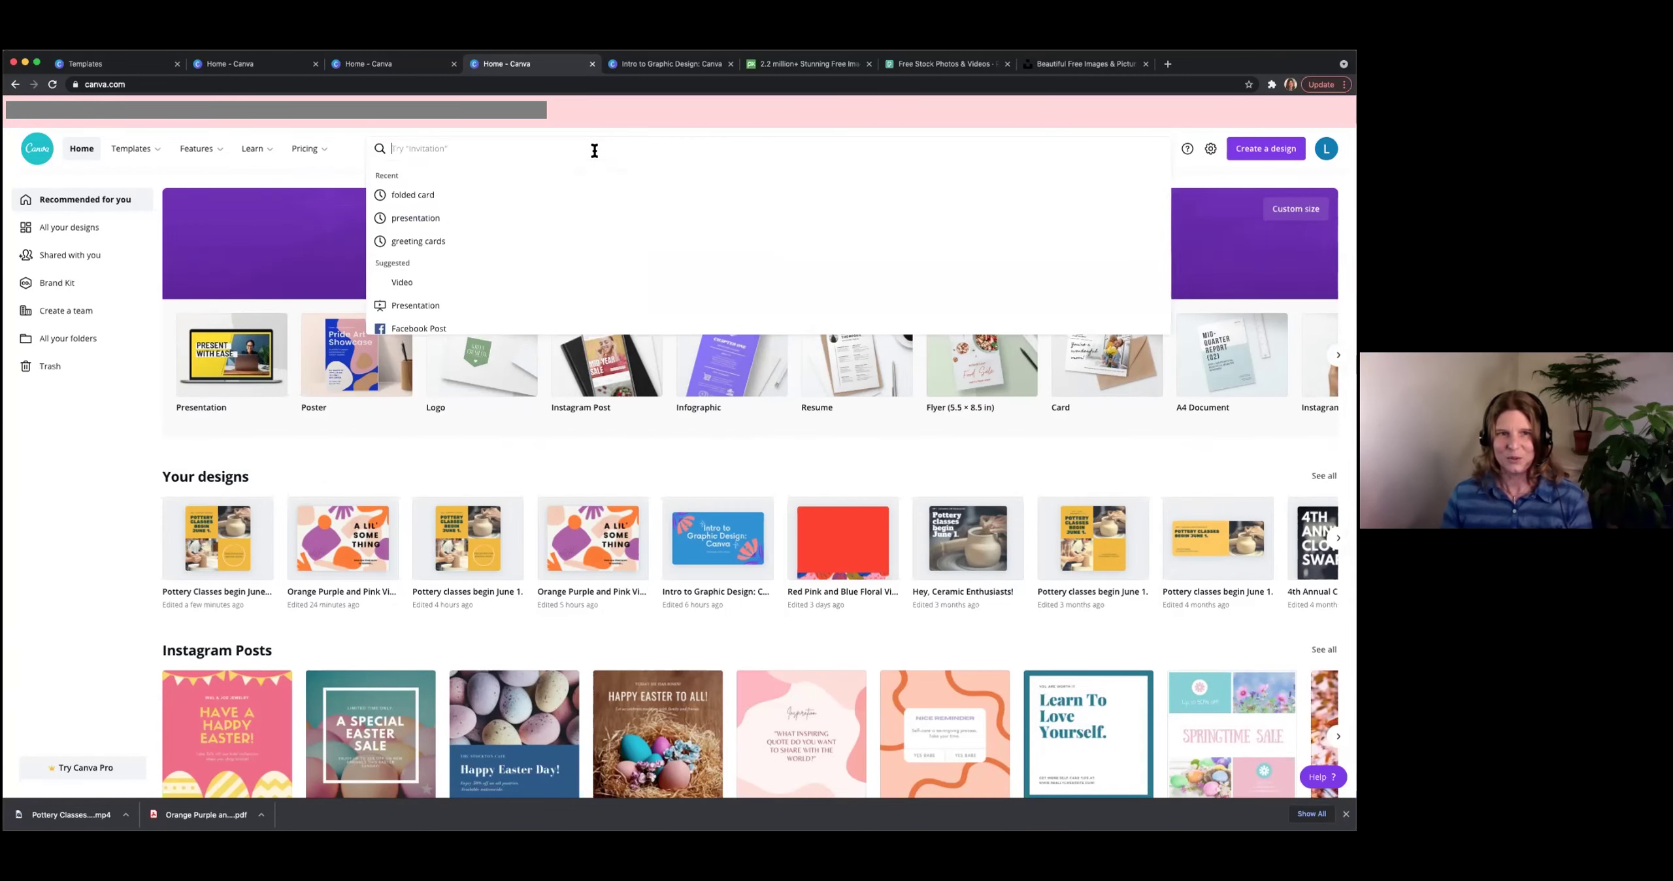
type("keyboard sh")
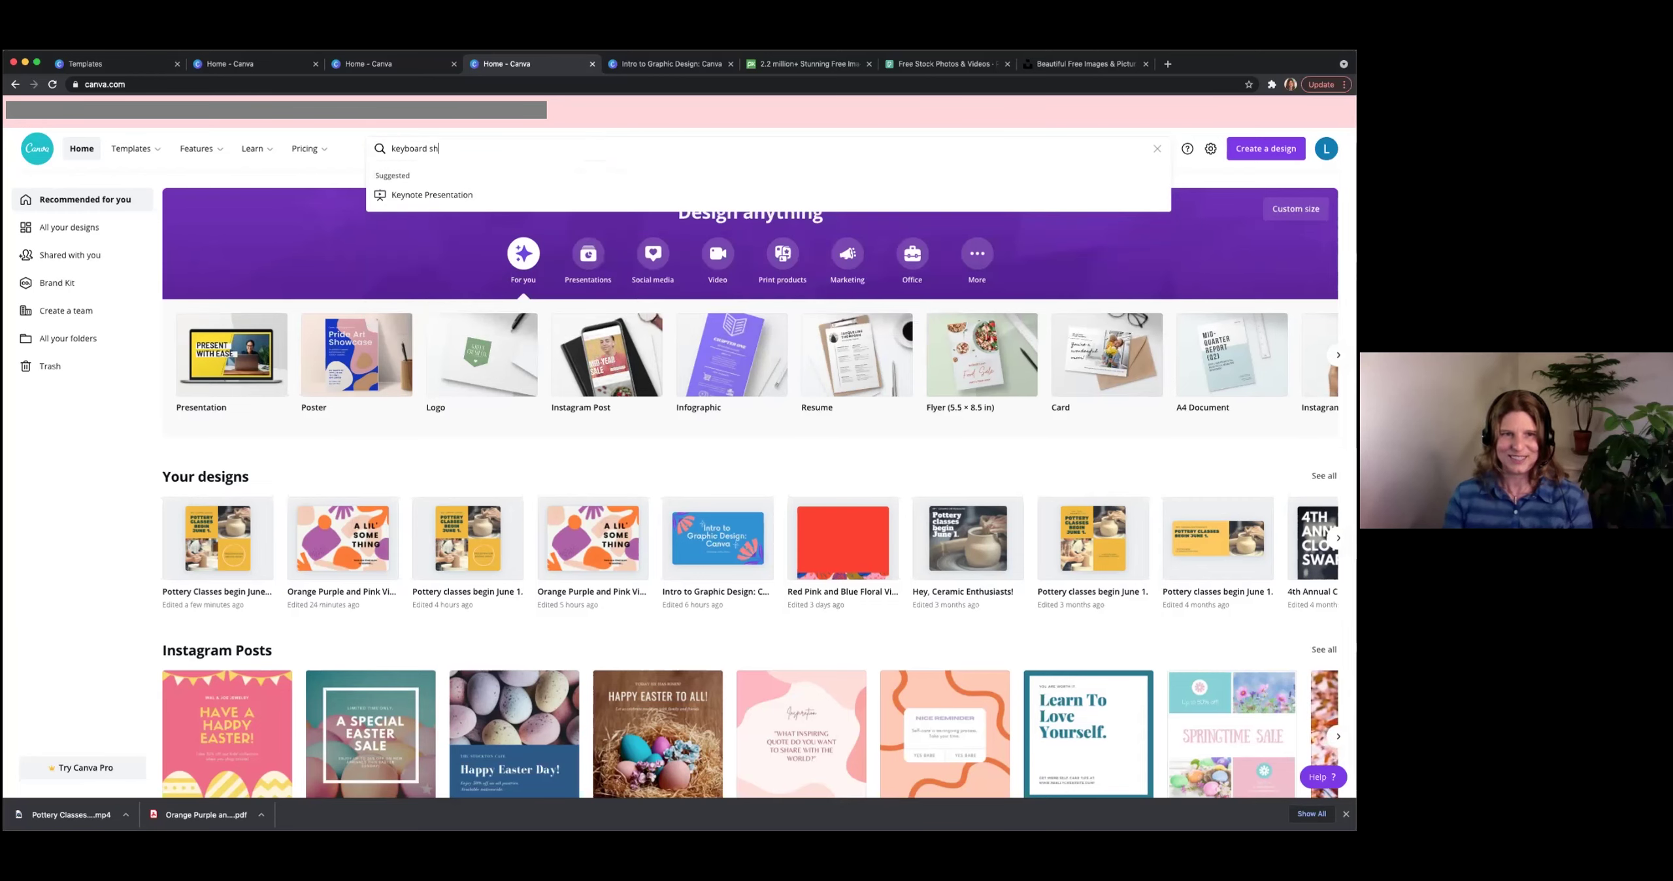
type("ortcuts")
key("Return")
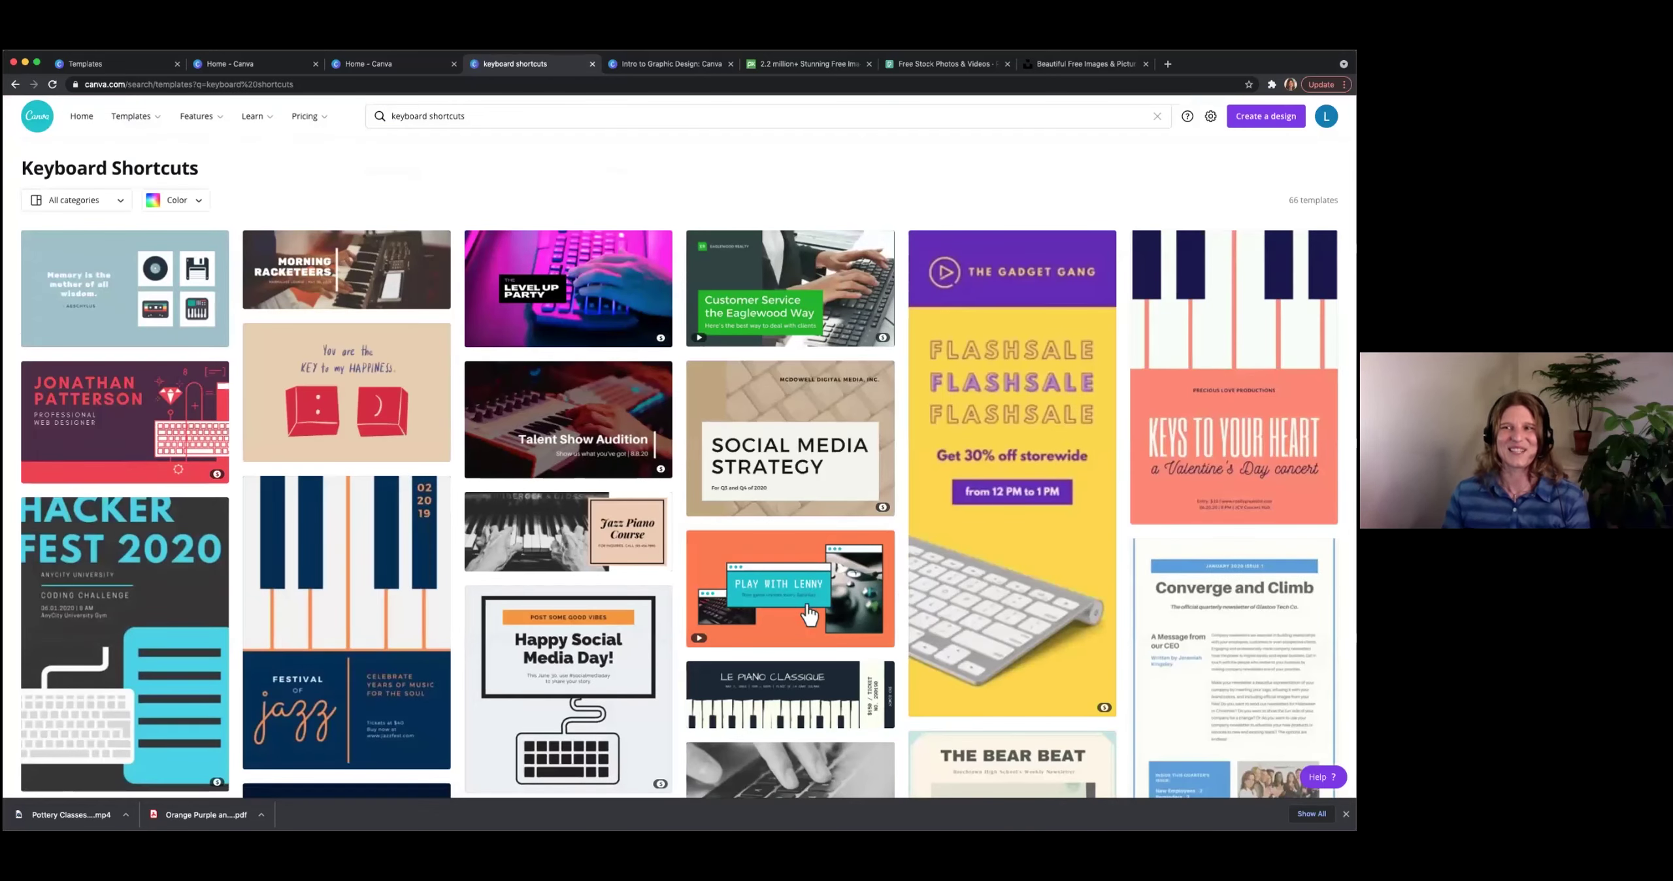
left_click(1211, 115)
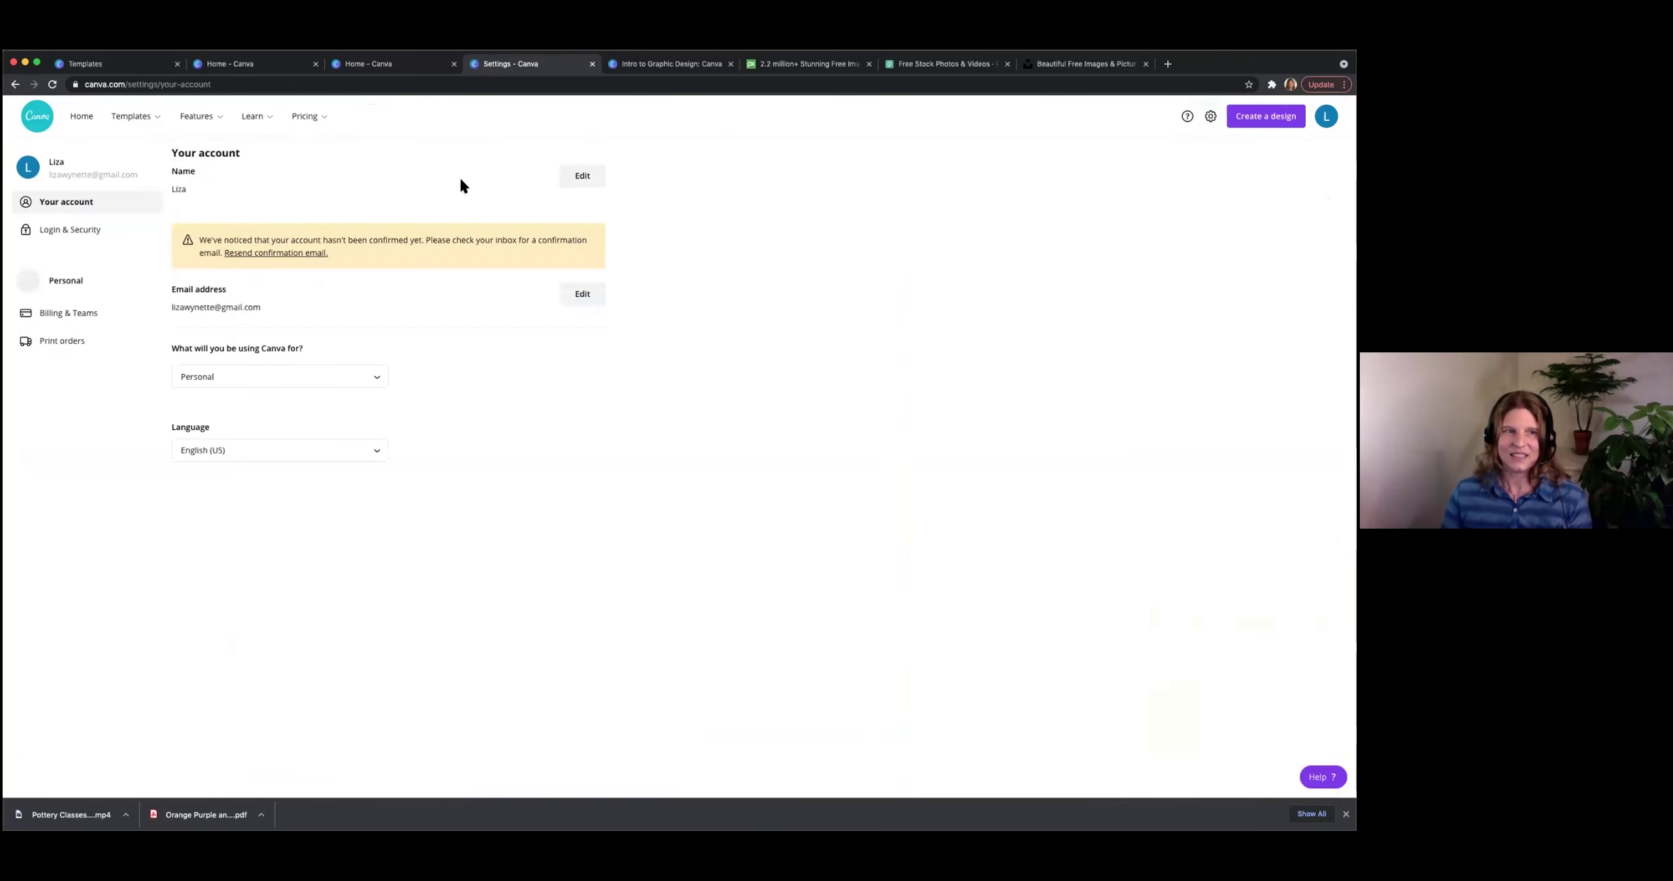
left_click(87, 122)
mouse_move(131, 119)
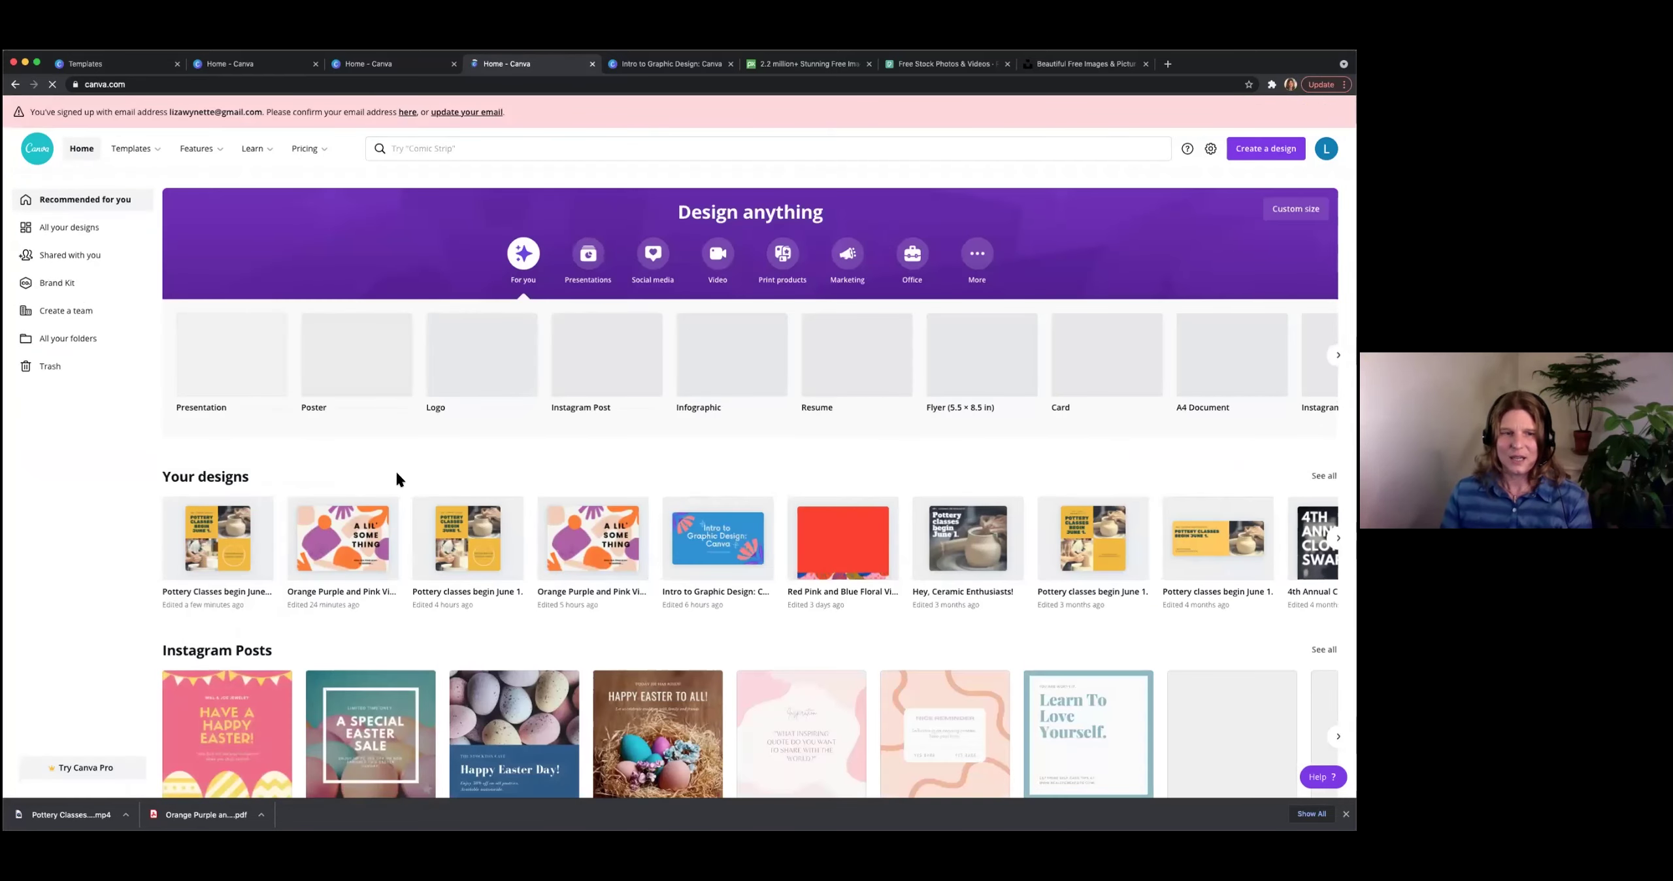
In the reopened pottery classes post, delete the "Registration begins now!" text and undo the deletion.
left_click(236, 512)
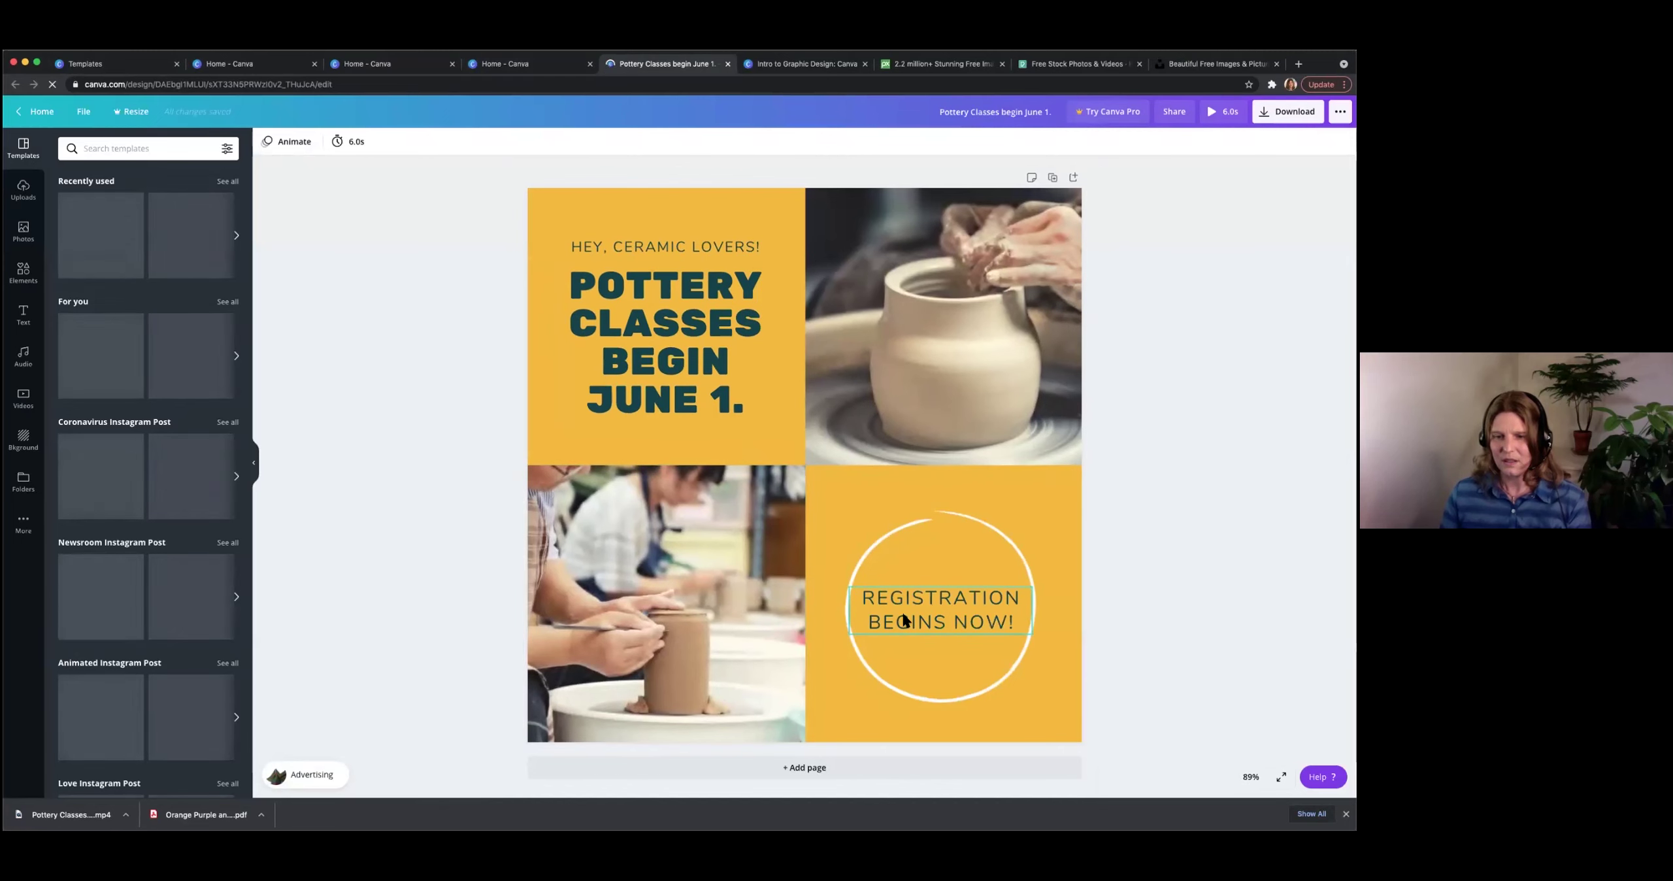
double_click(915, 621)
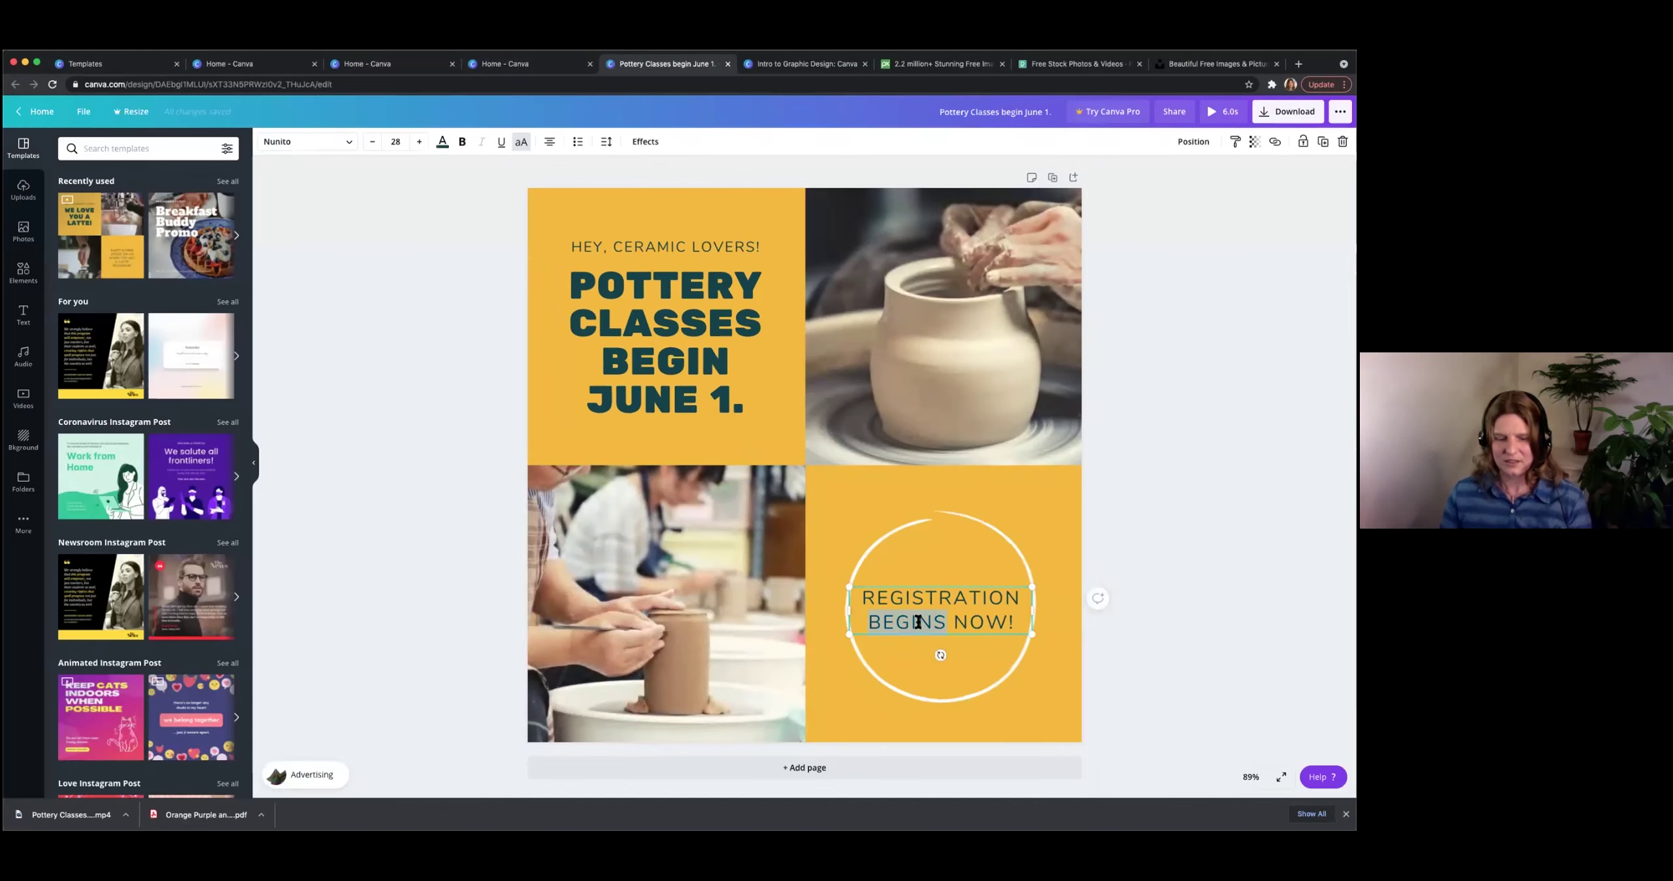
triple_click(913, 620)
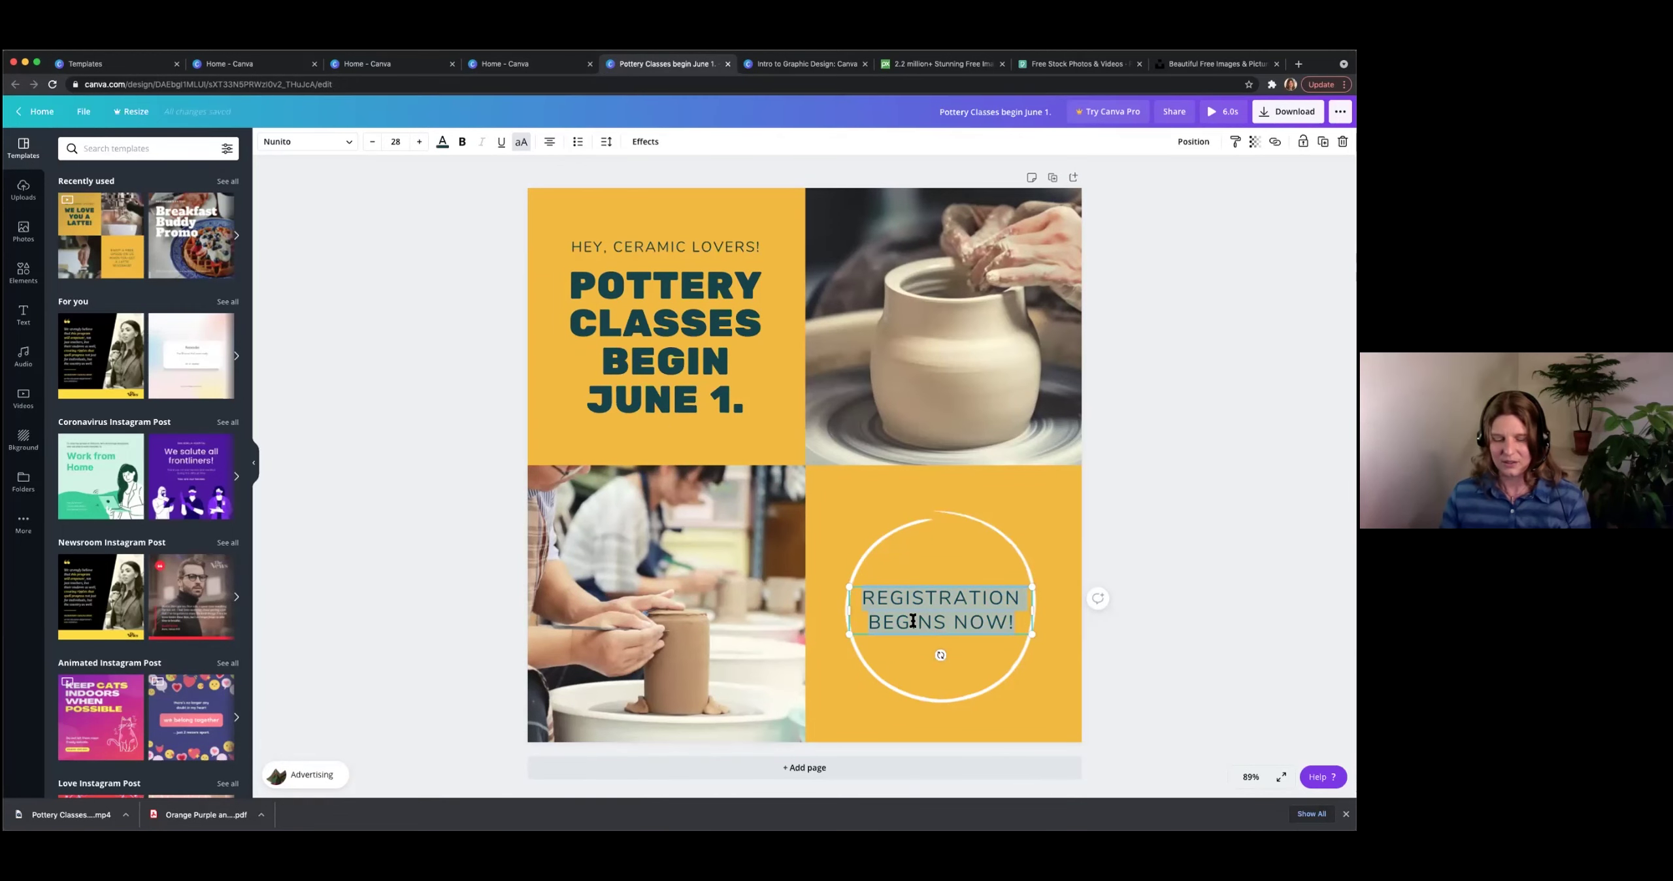
key("BackSpace")
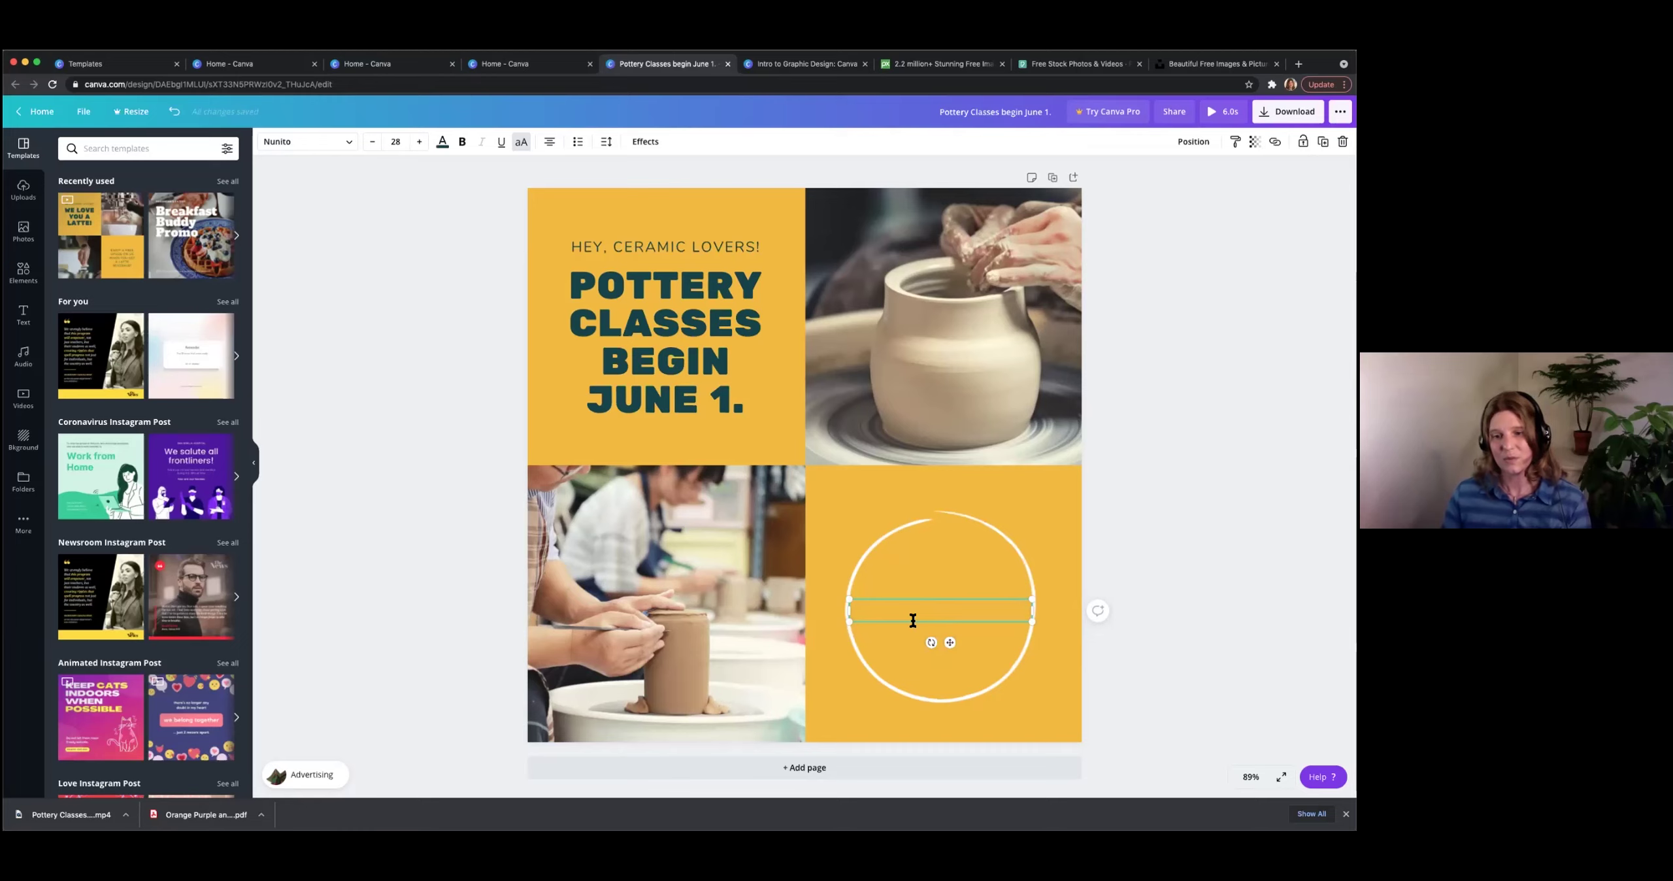
key("ctrl+z")
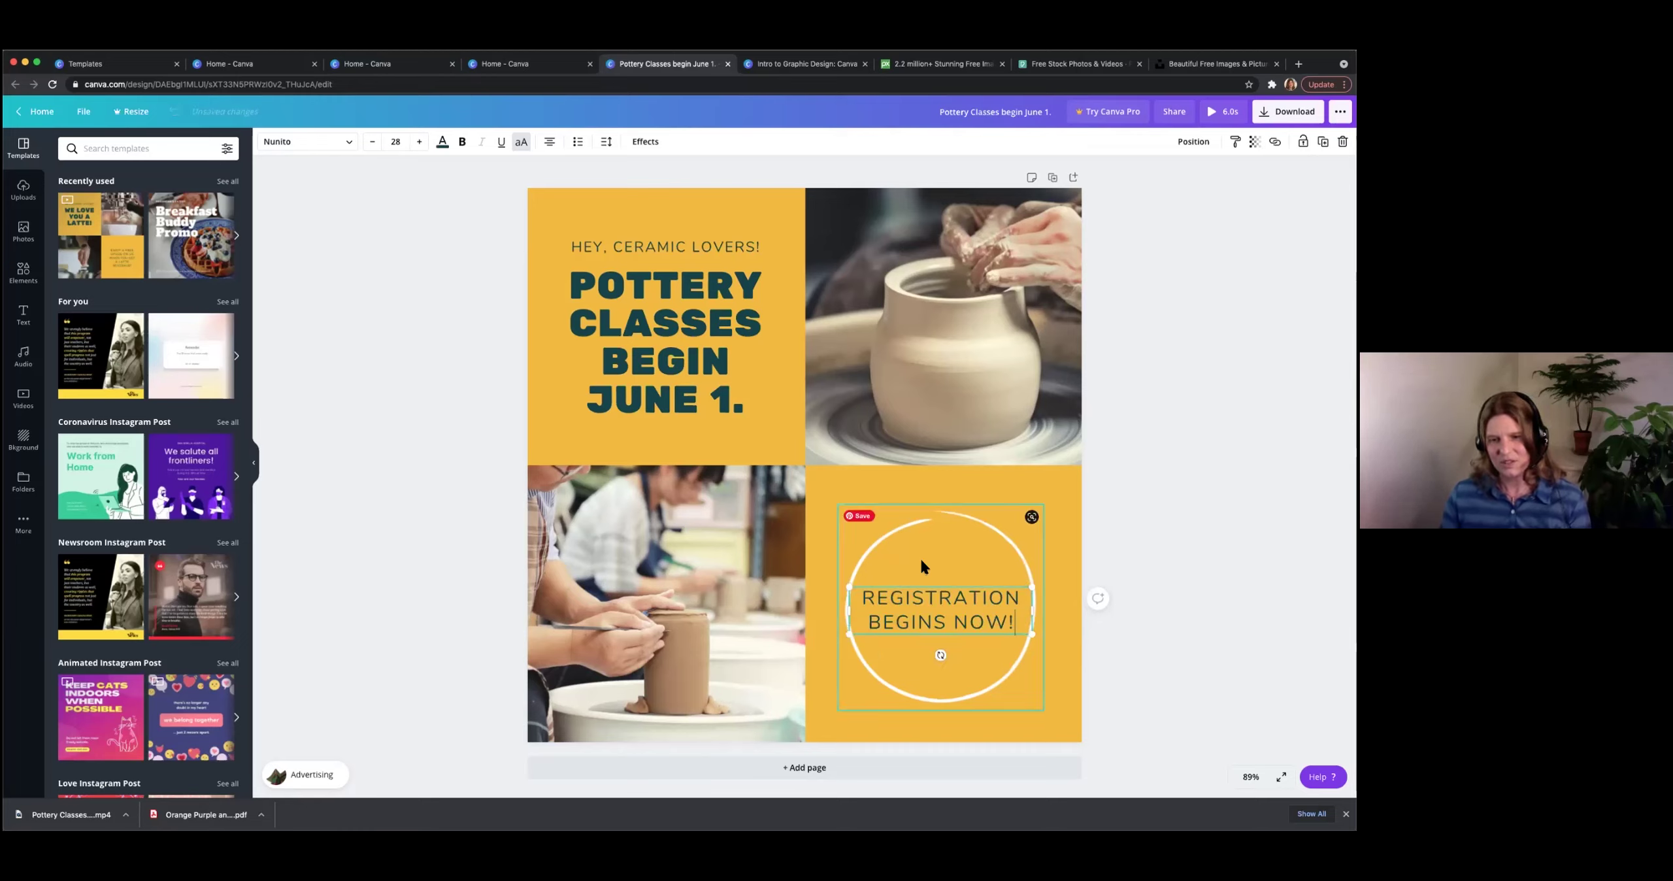
left_click(478, 463)
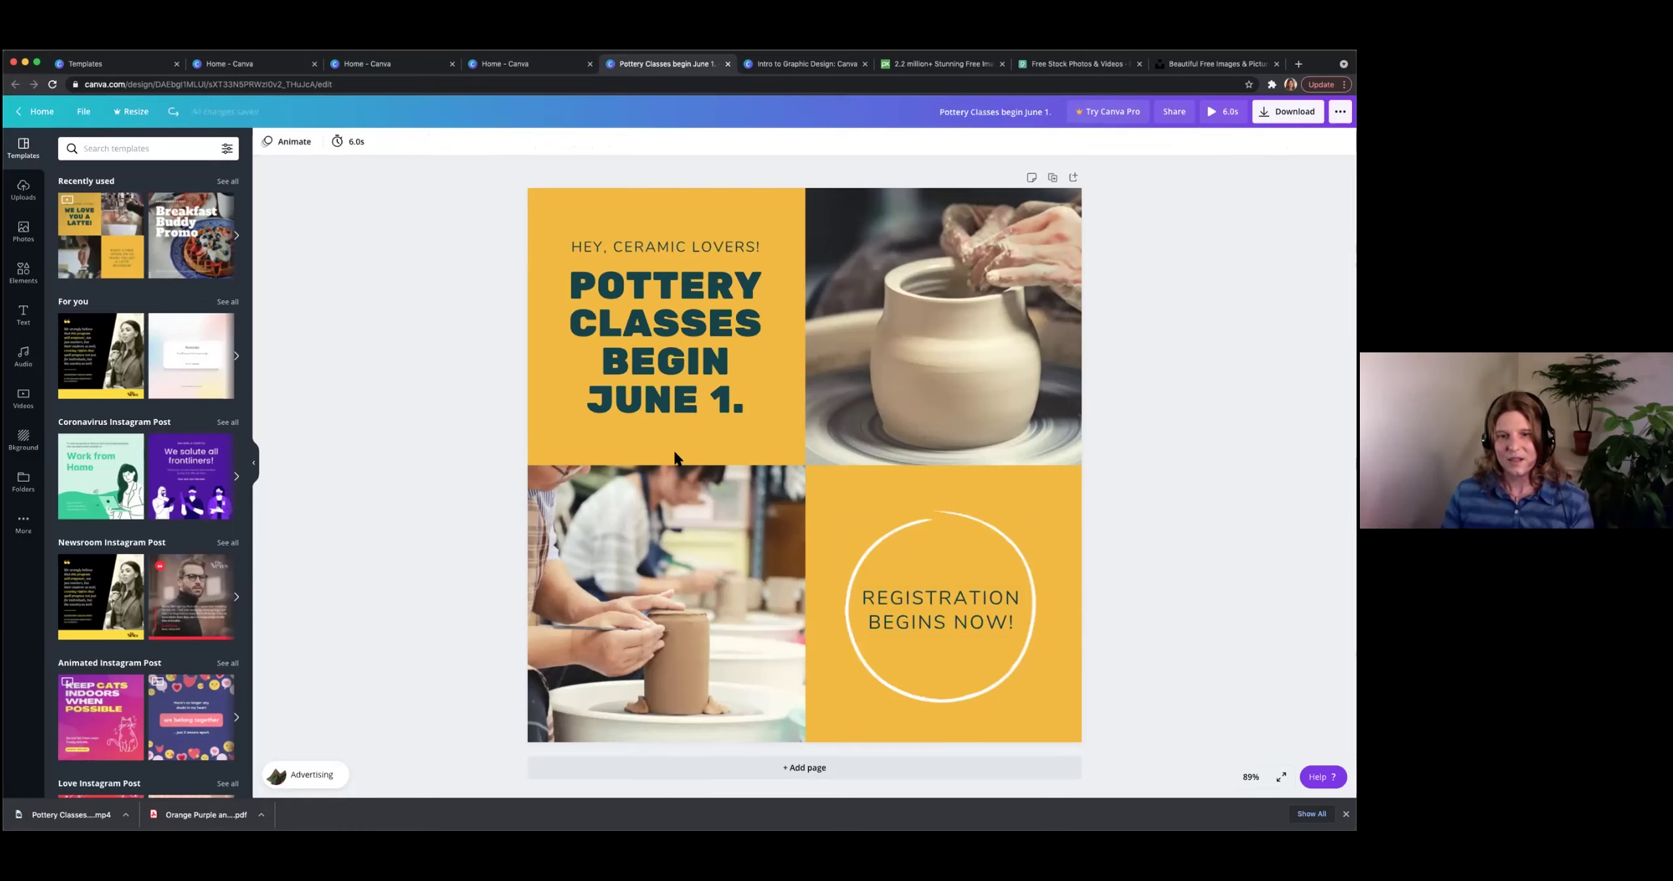
left_click(704, 502)
left_click(881, 325)
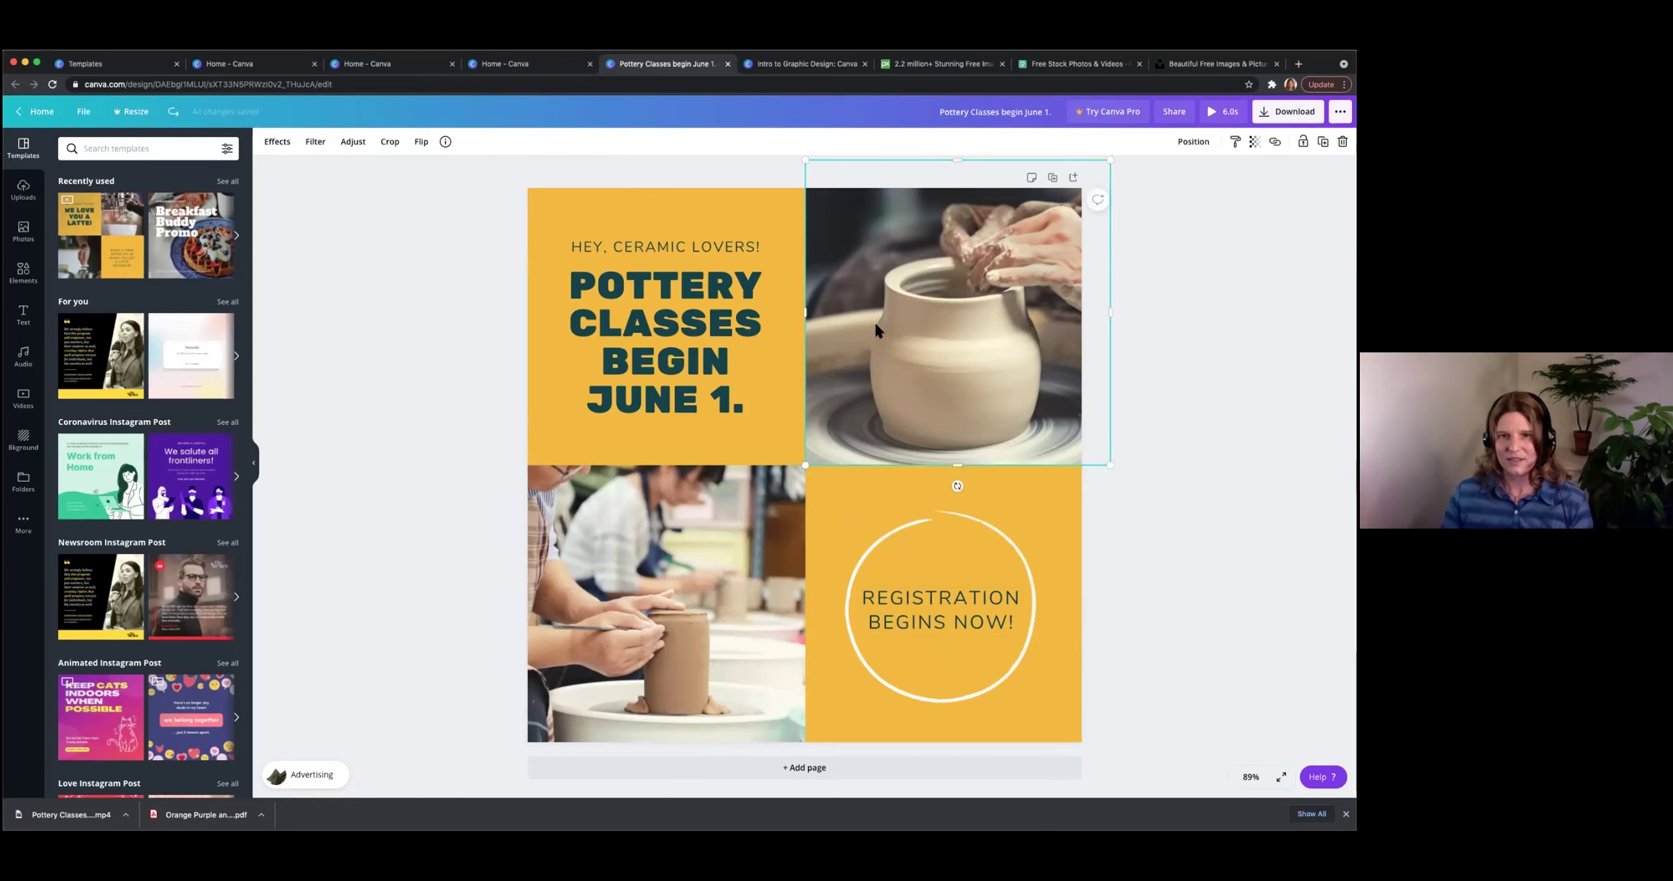
left_click(716, 336)
left_click(958, 324)
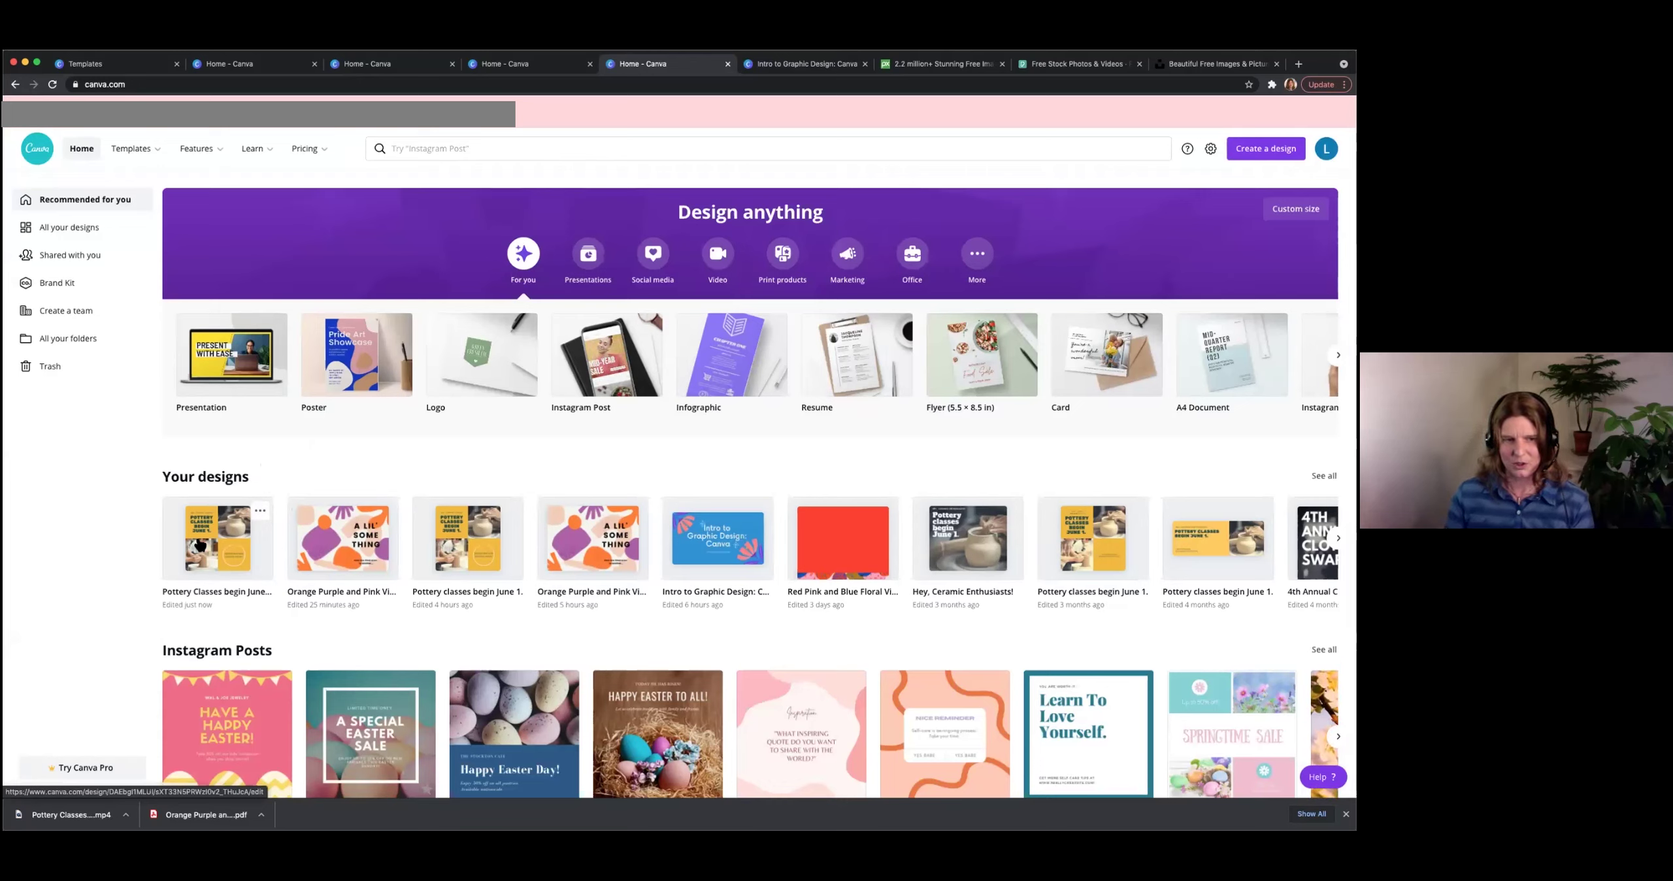
Make a copy of the most recent "Pottery Classes begin June 1." design from the home page.
left_click(260, 512)
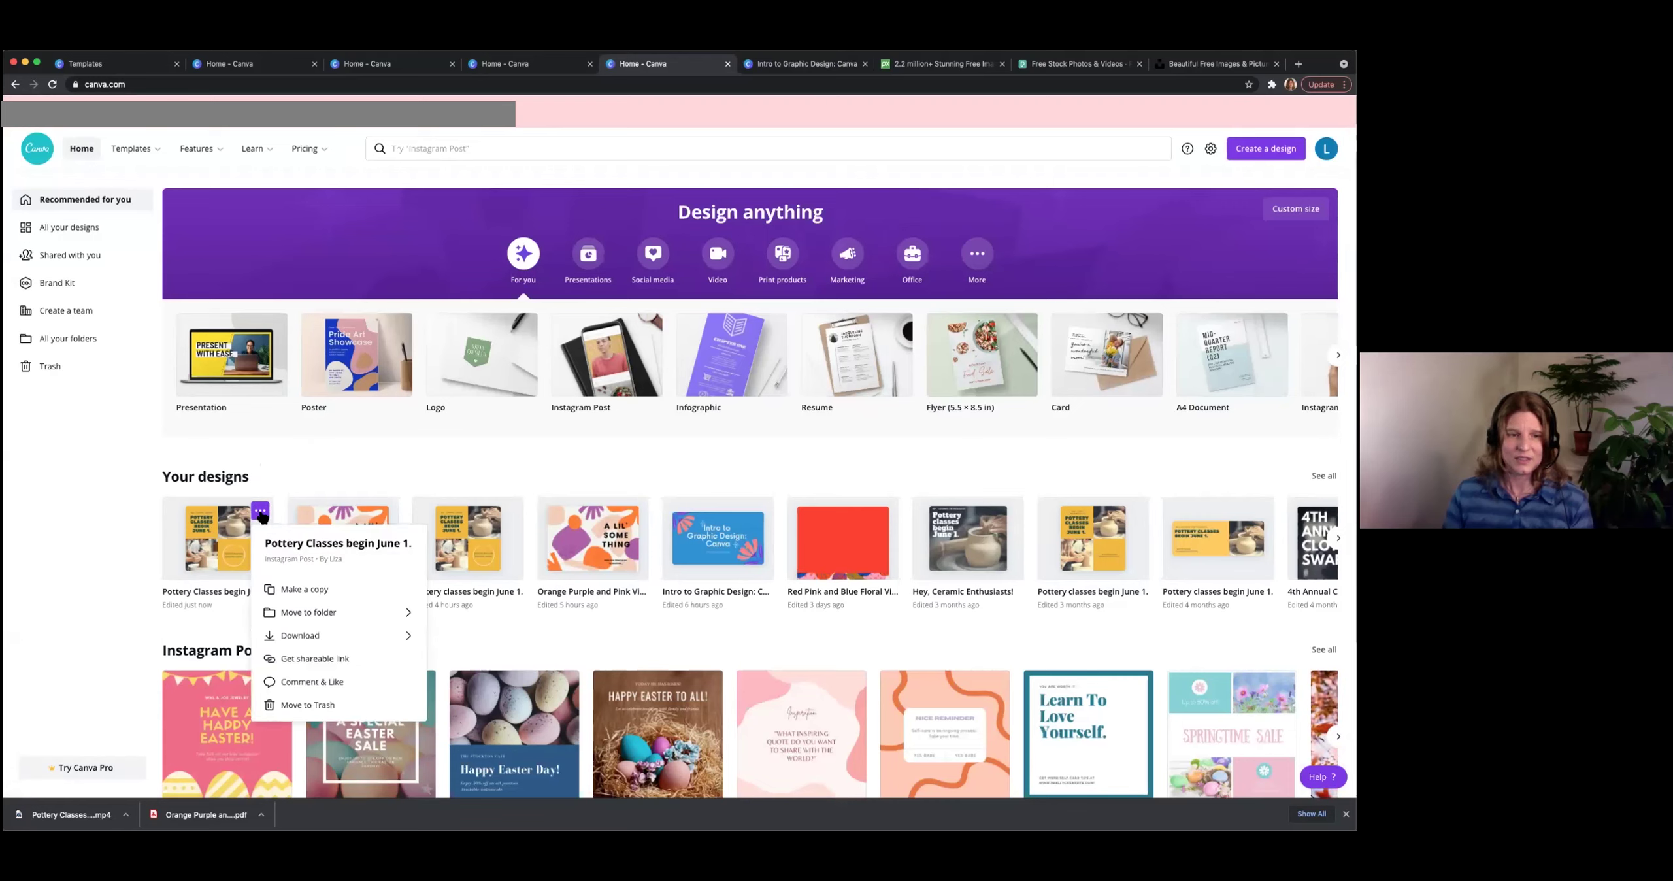
left_click(291, 590)
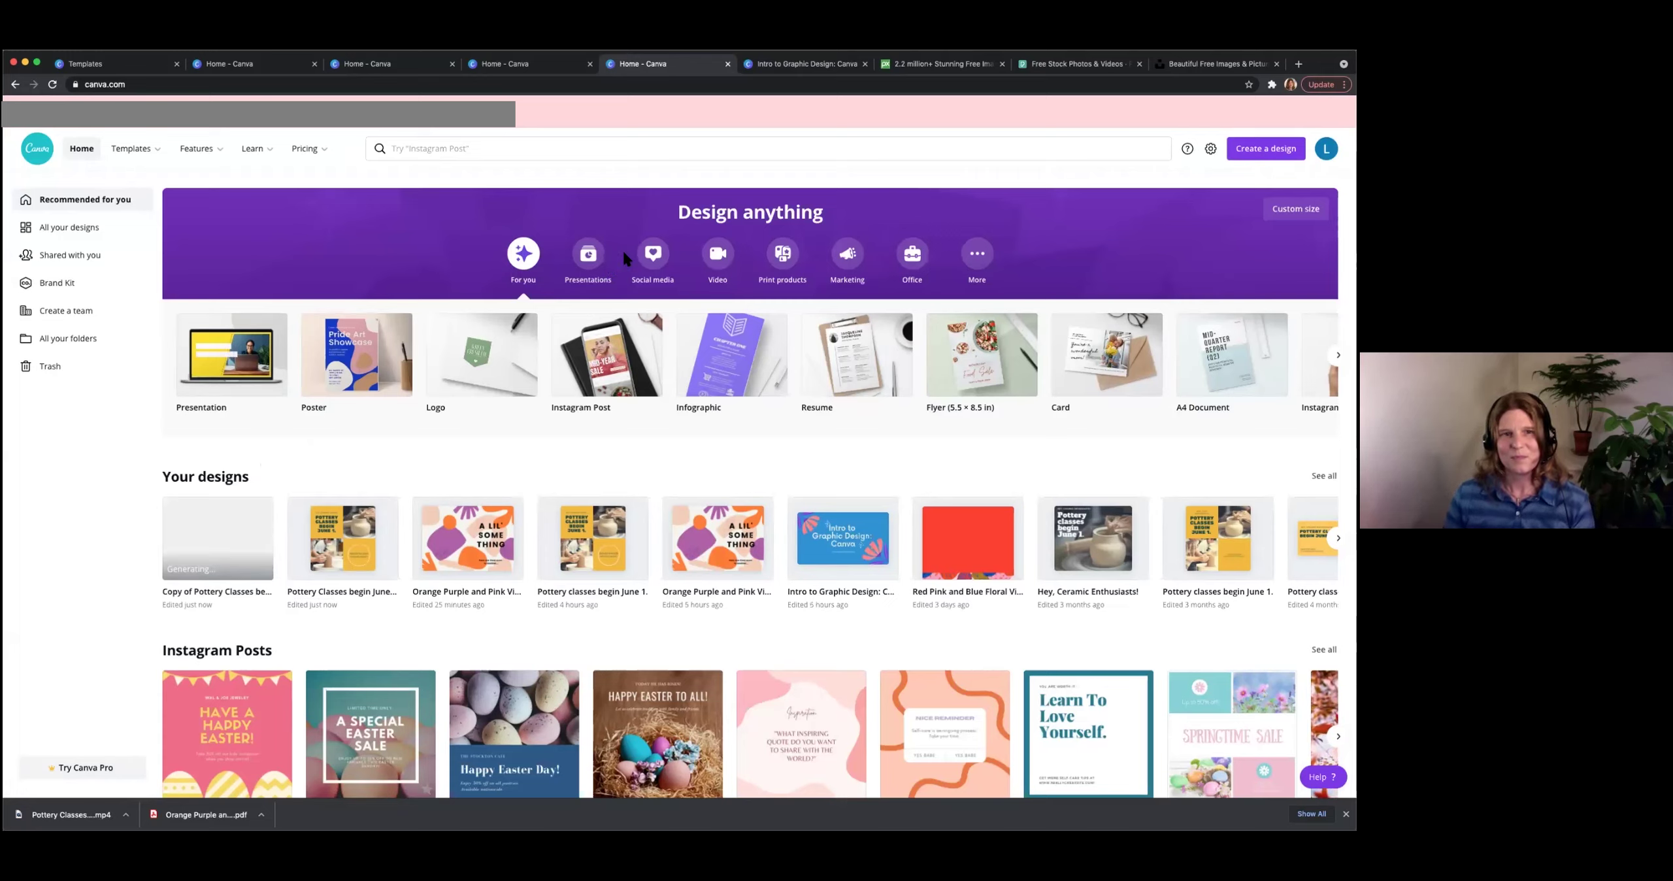
Search for Photo Collage templates, browse through the available layouts, and return to the home page.
left_click(601, 151)
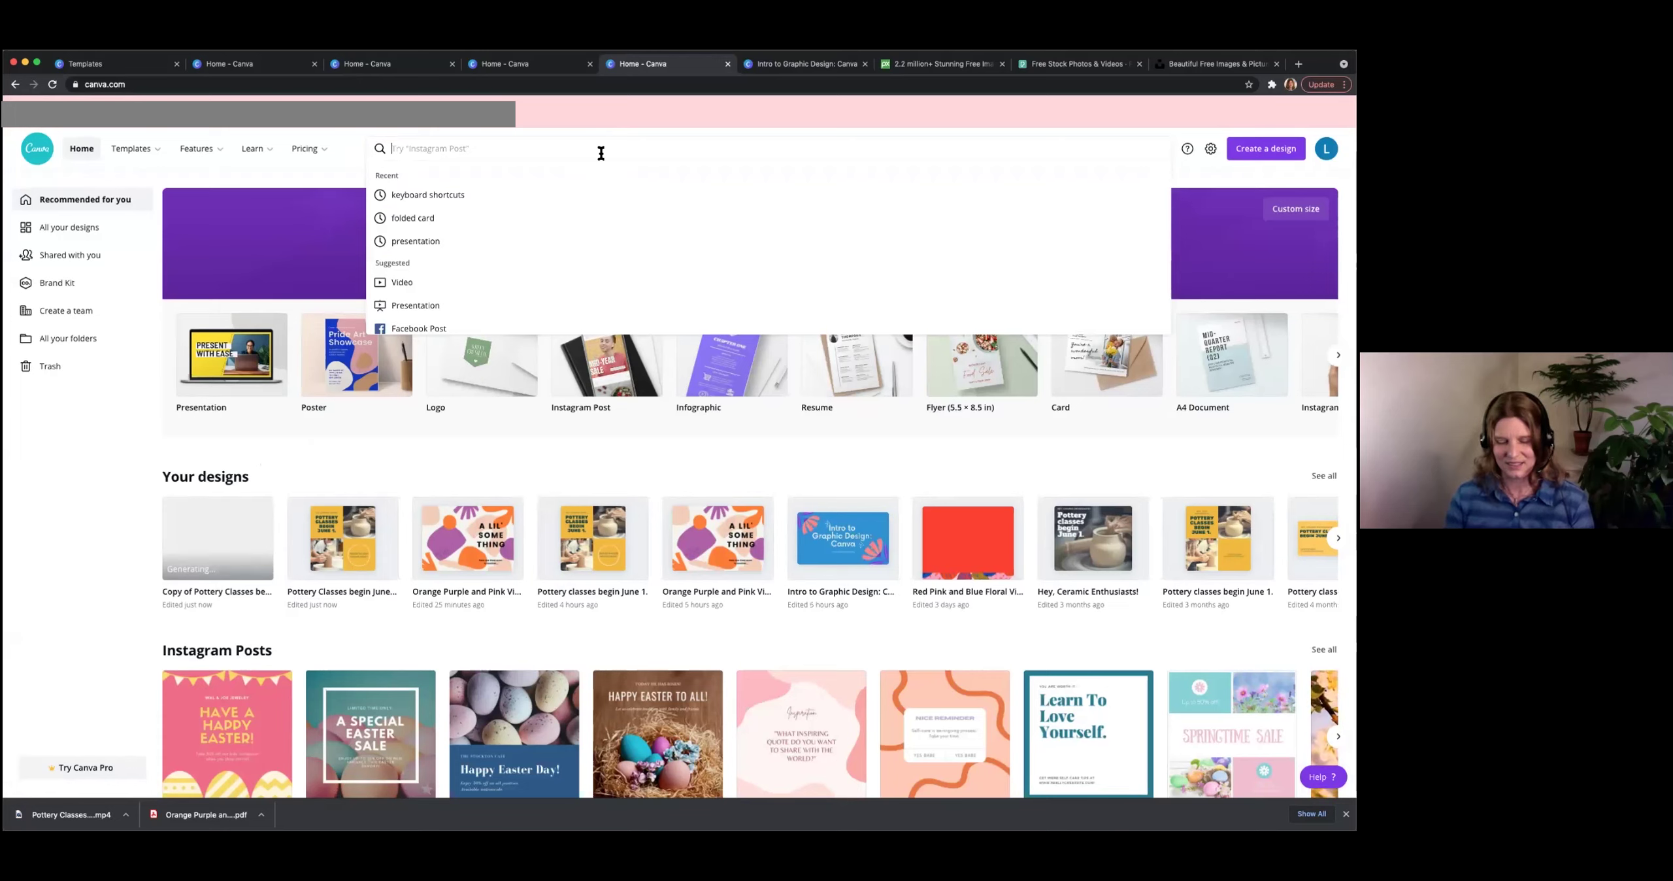
type("col")
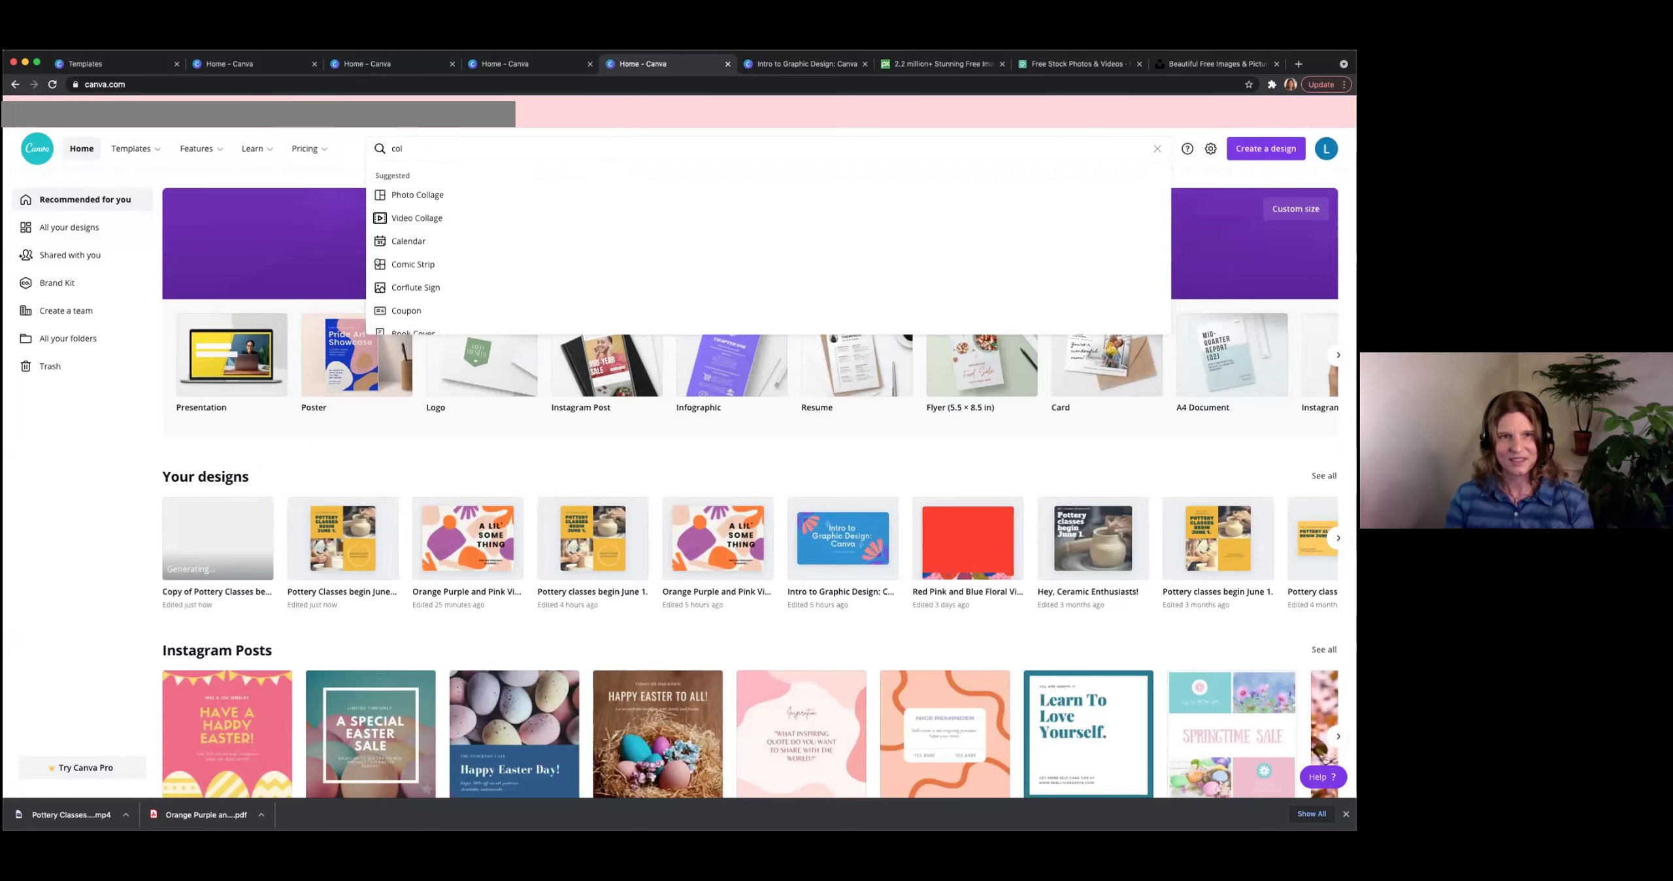
left_click(433, 200)
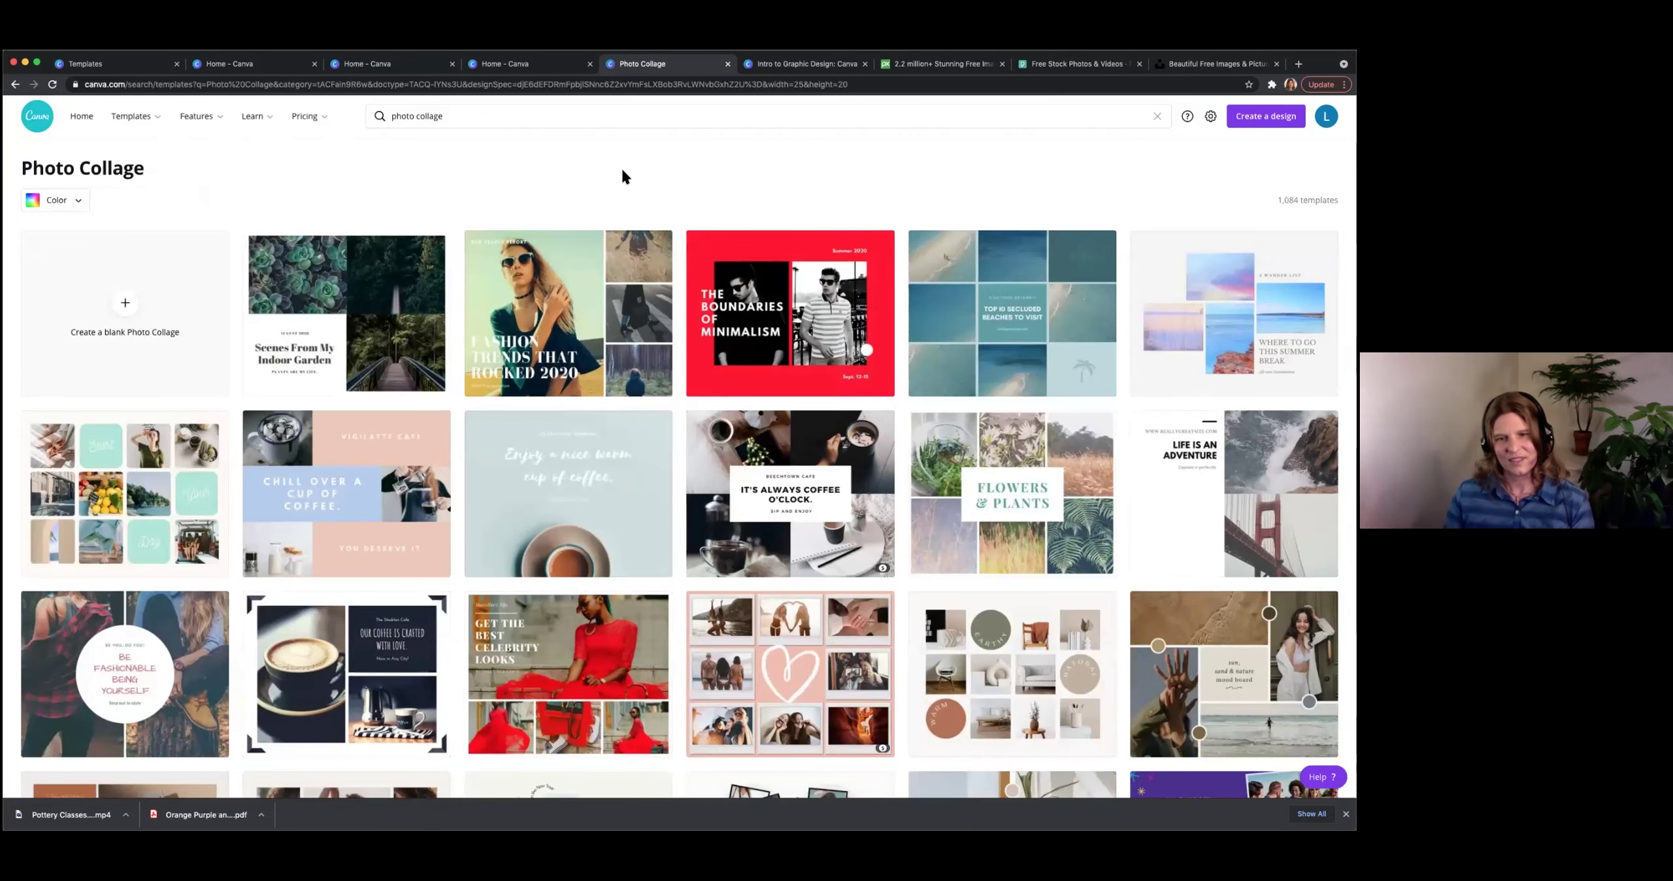
scroll(768, 345, "down", 5)
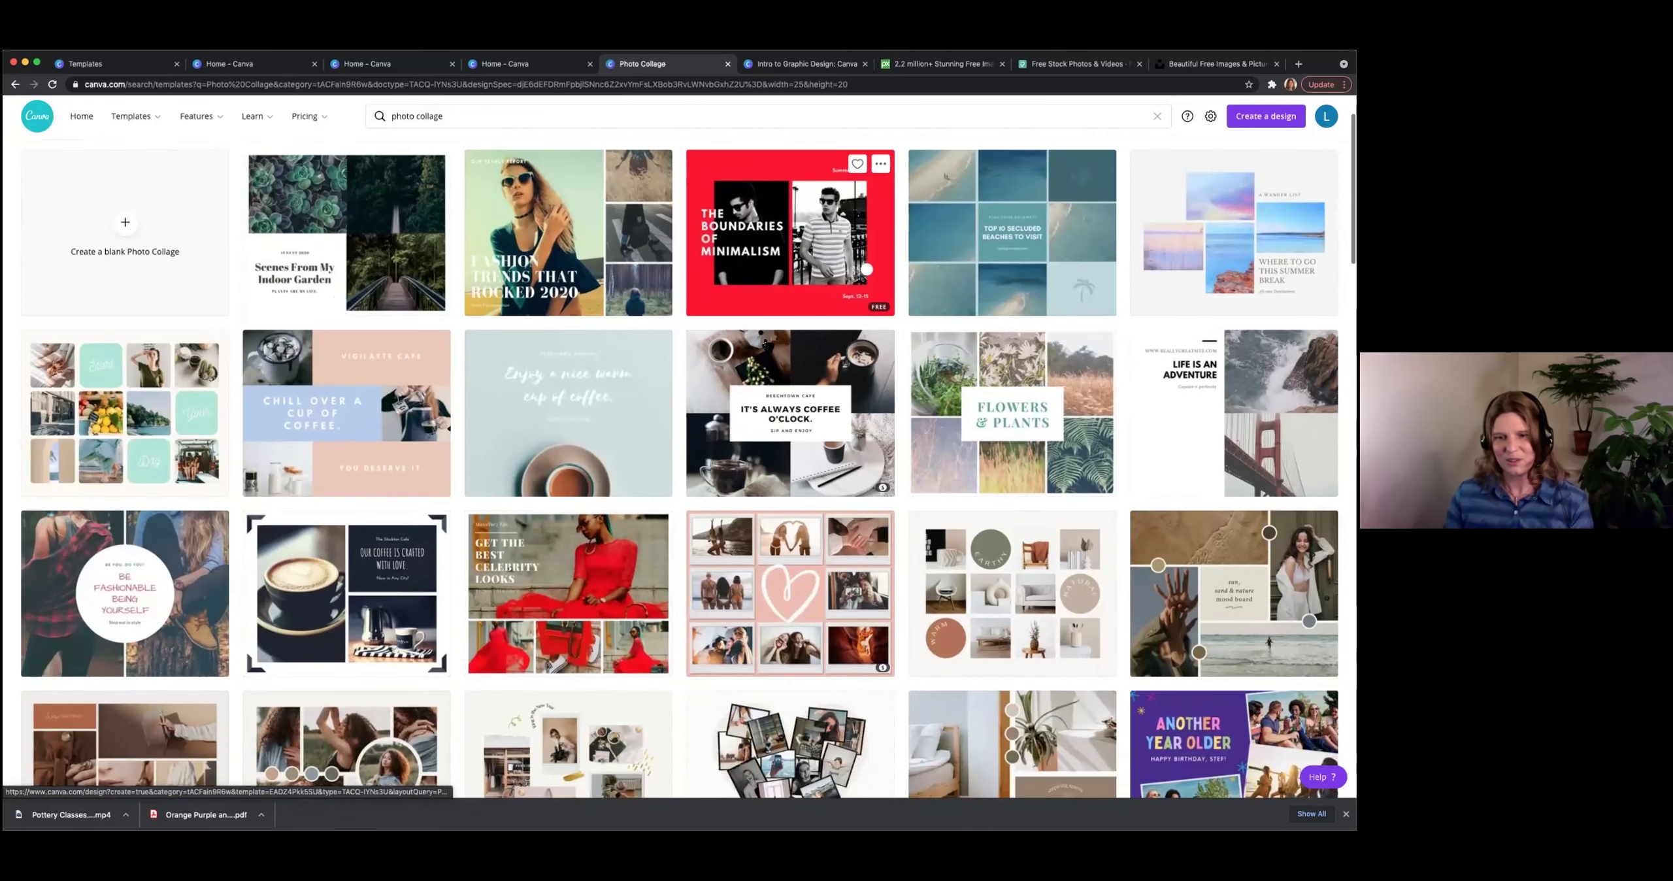
scroll(767, 345, "down", 3)
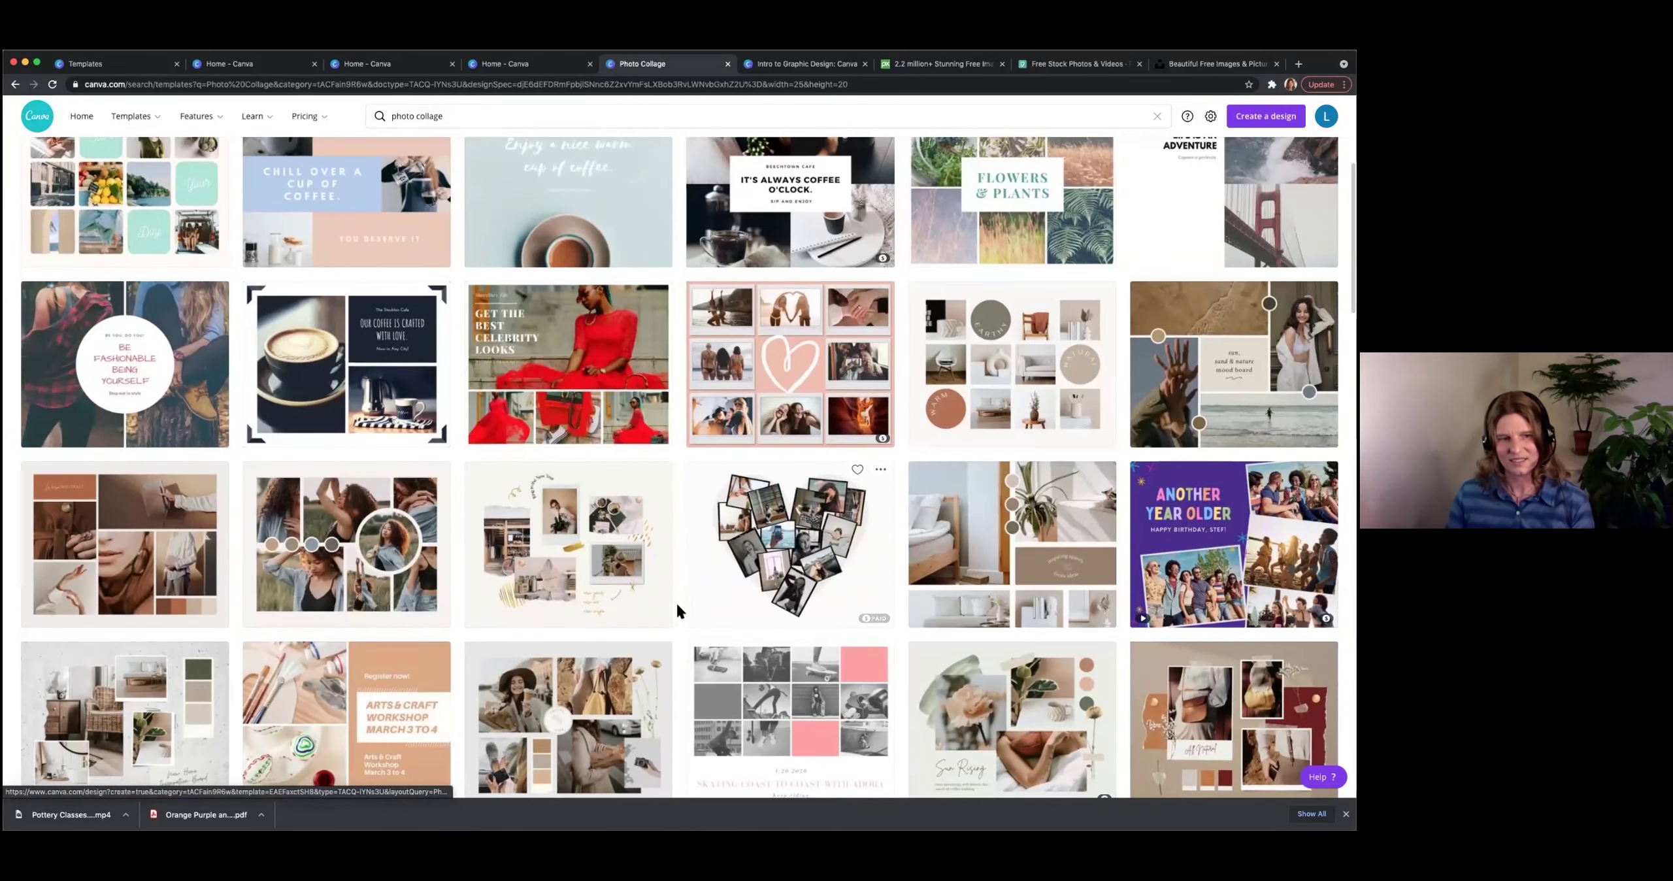
scroll(680, 587, "down", 3)
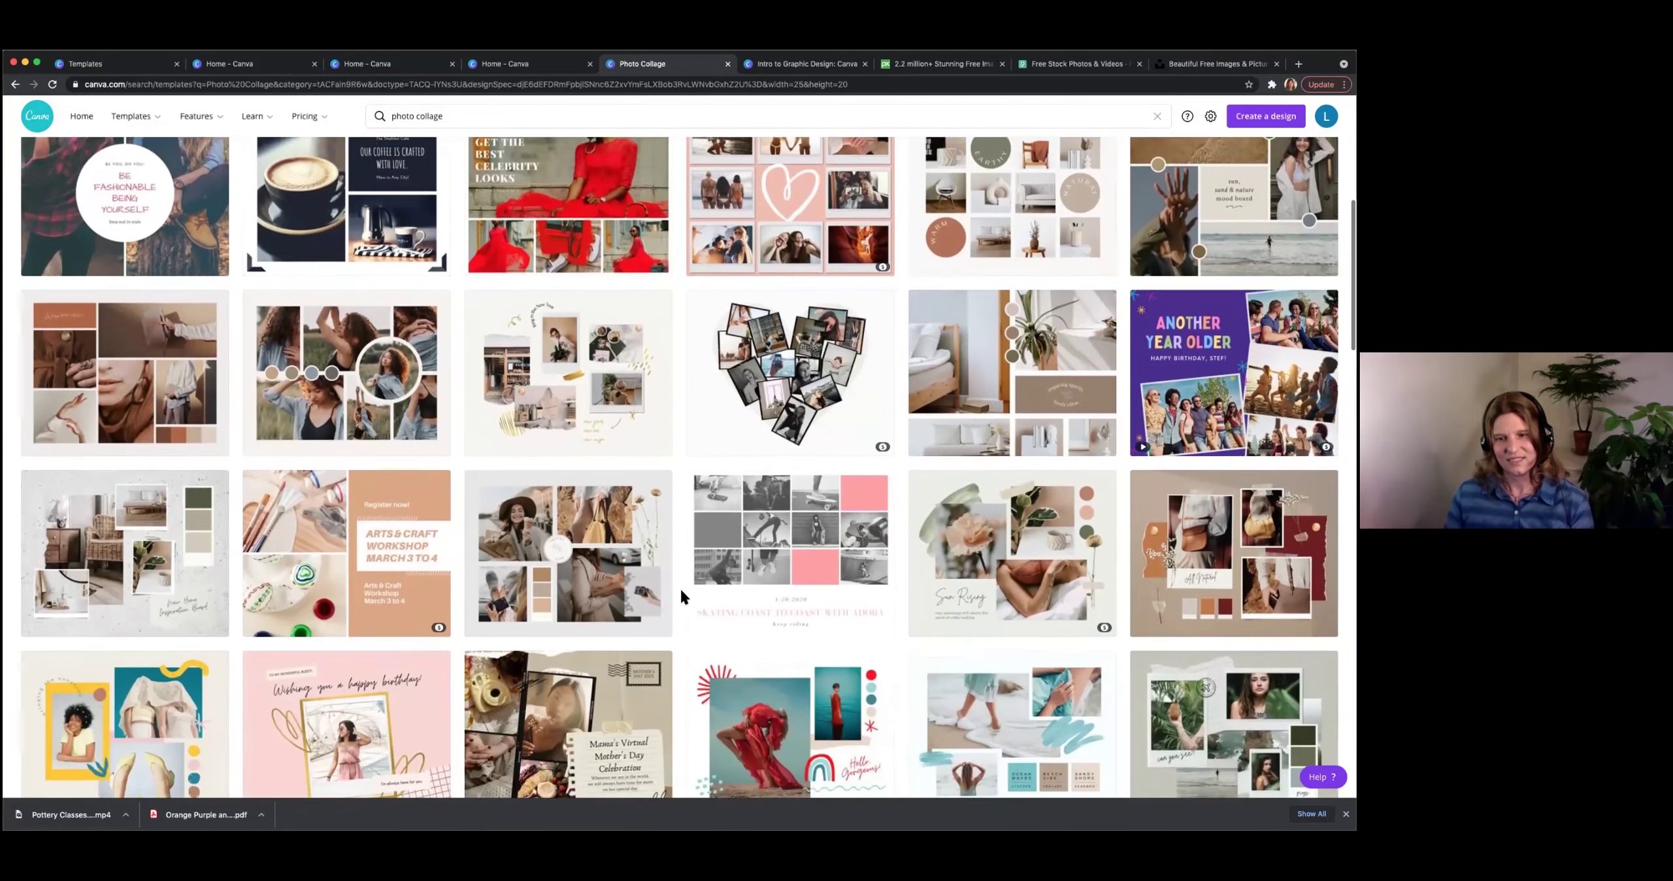
scroll(679, 587, "down", 2)
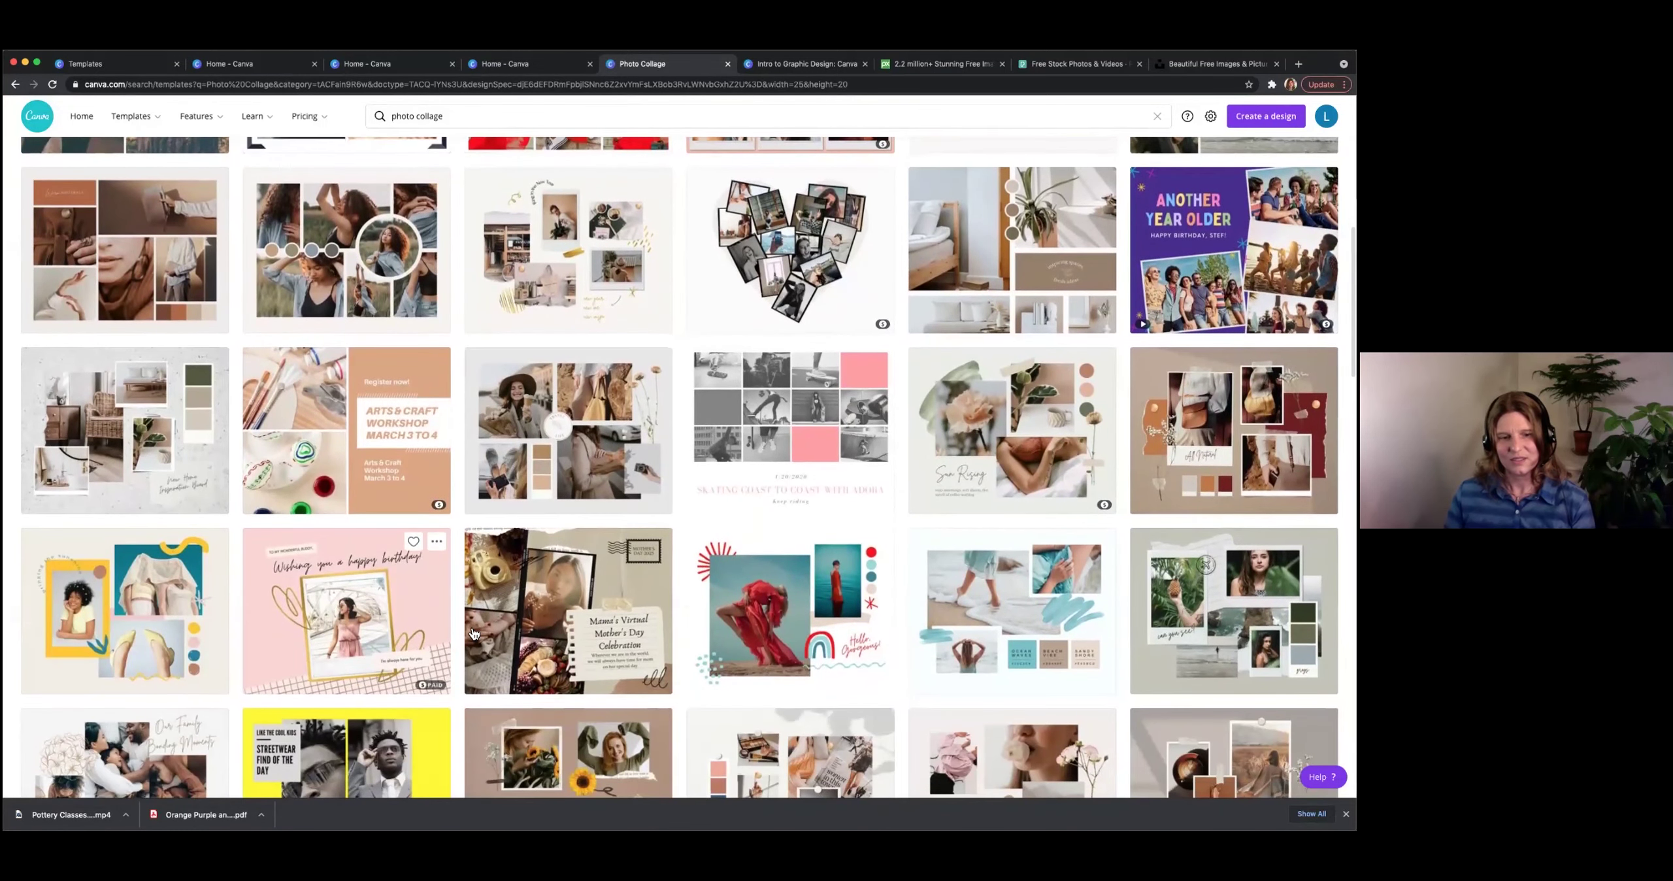
scroll(557, 541, "down", 3)
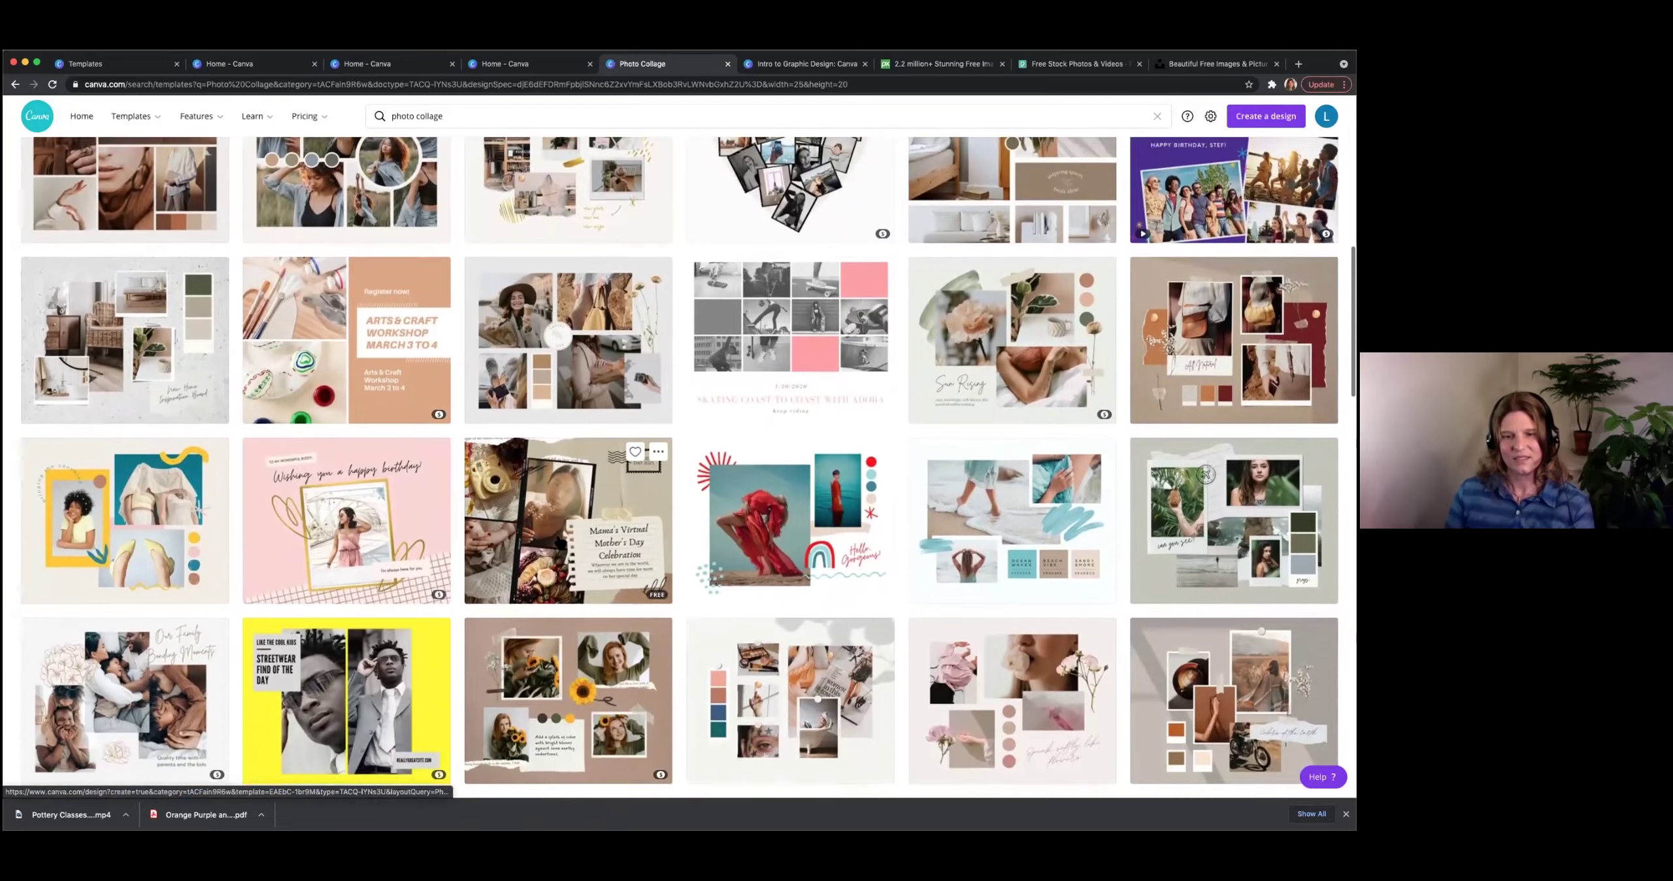
scroll(557, 541, "up", 6)
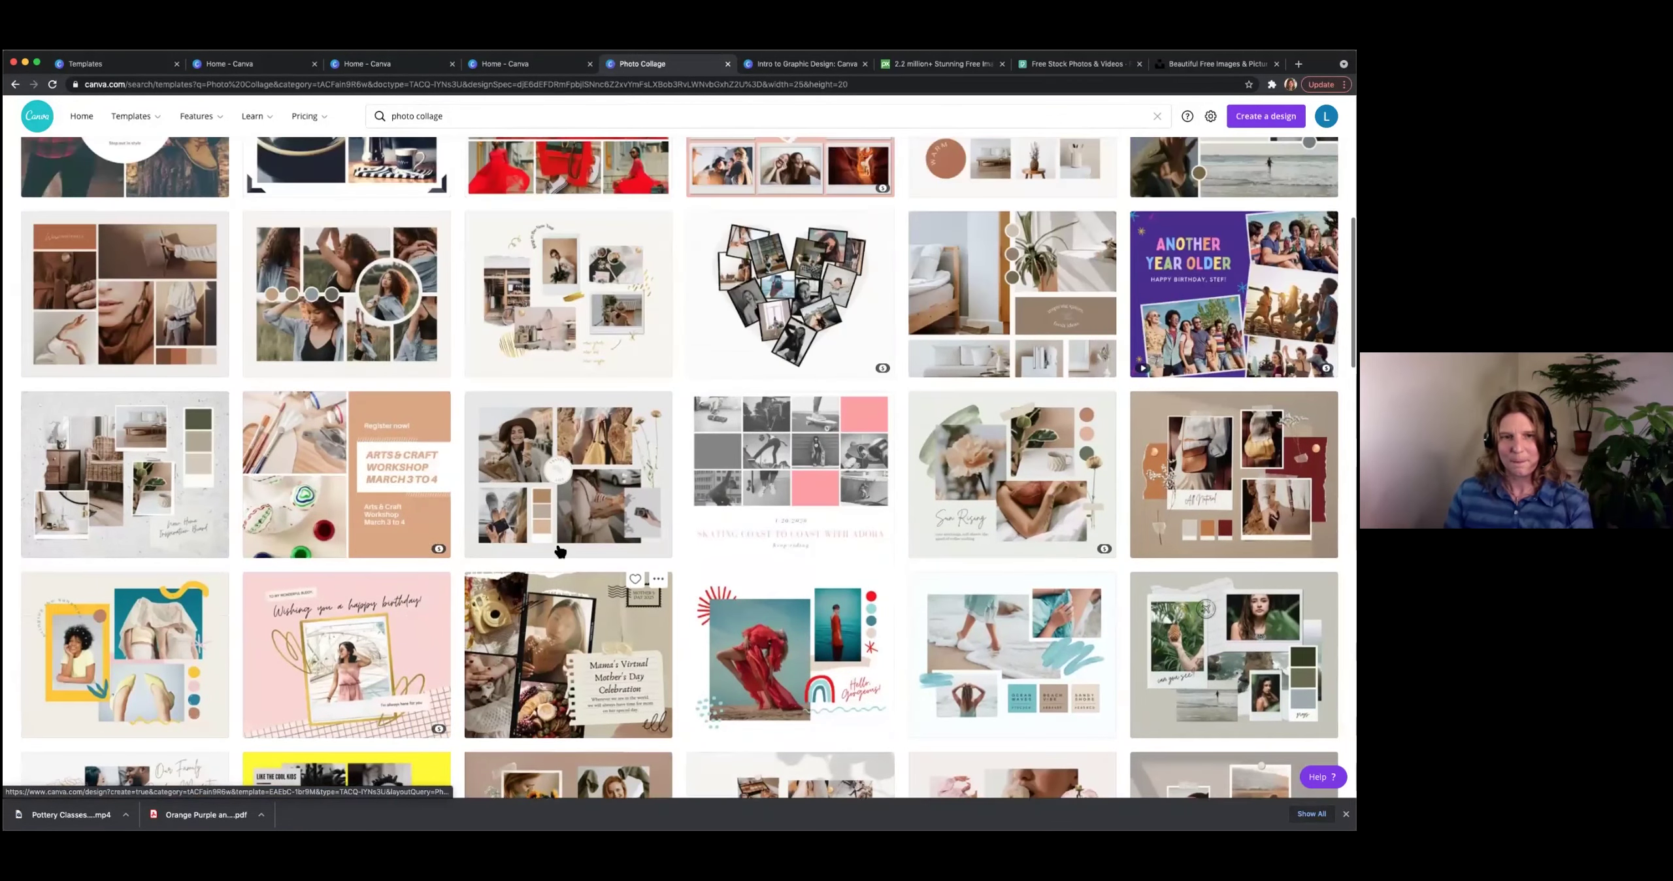
scroll(562, 654, "up", 5)
left_click(15, 84)
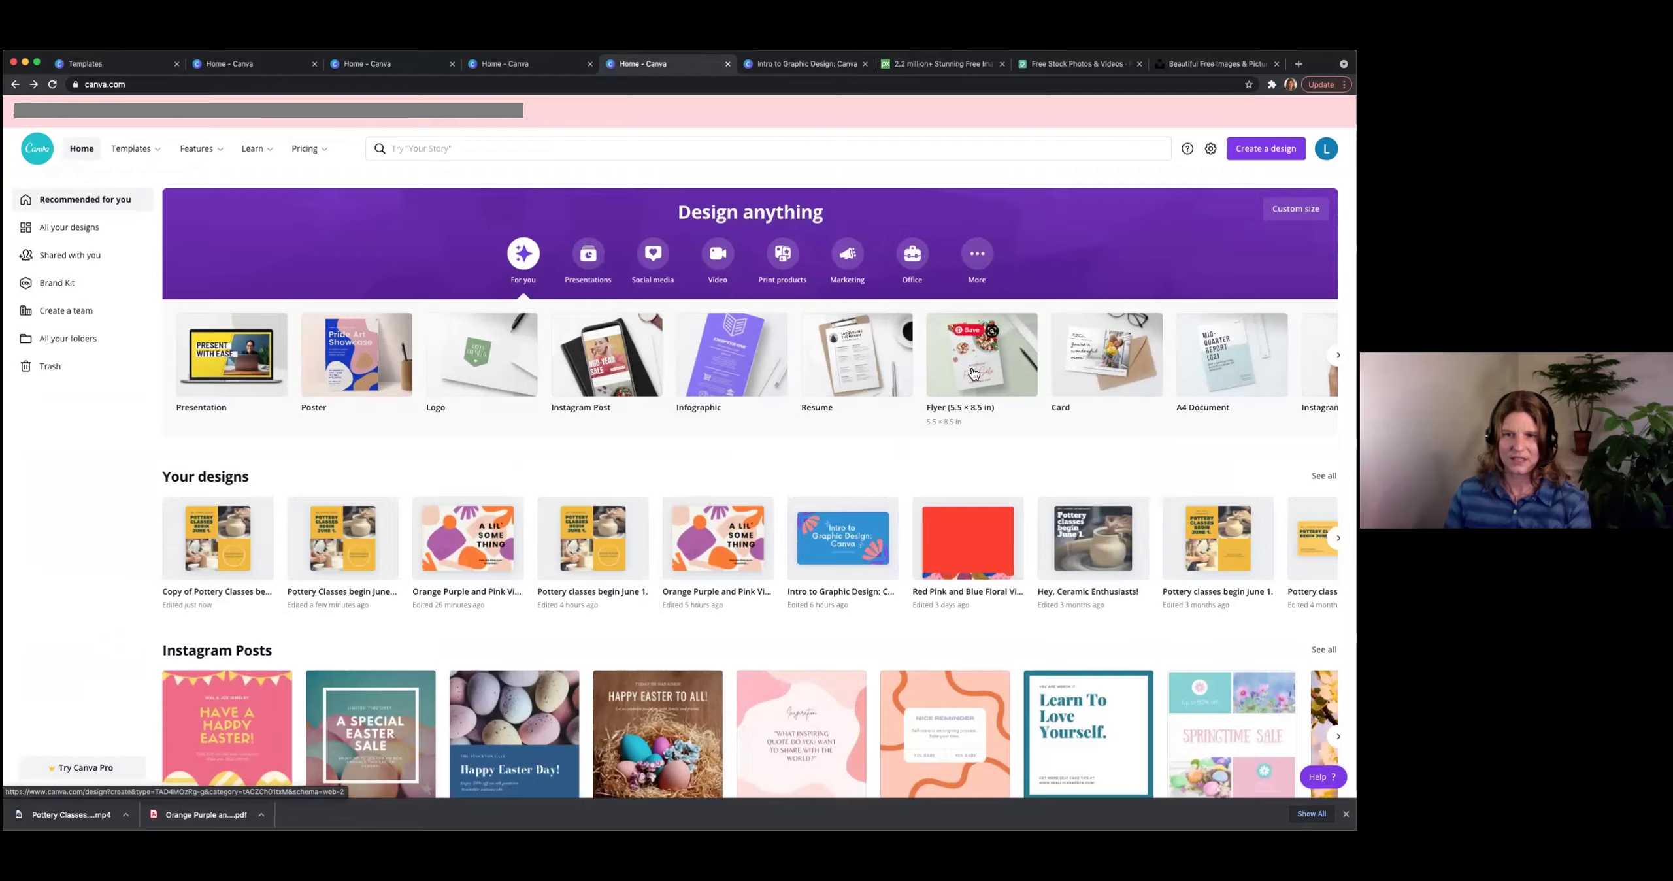
Add the recently used pottery wheel photo to a new blank 5.5 × 8.5 in flyer, rotate it about -17°, and return home.
left_click(602, 349)
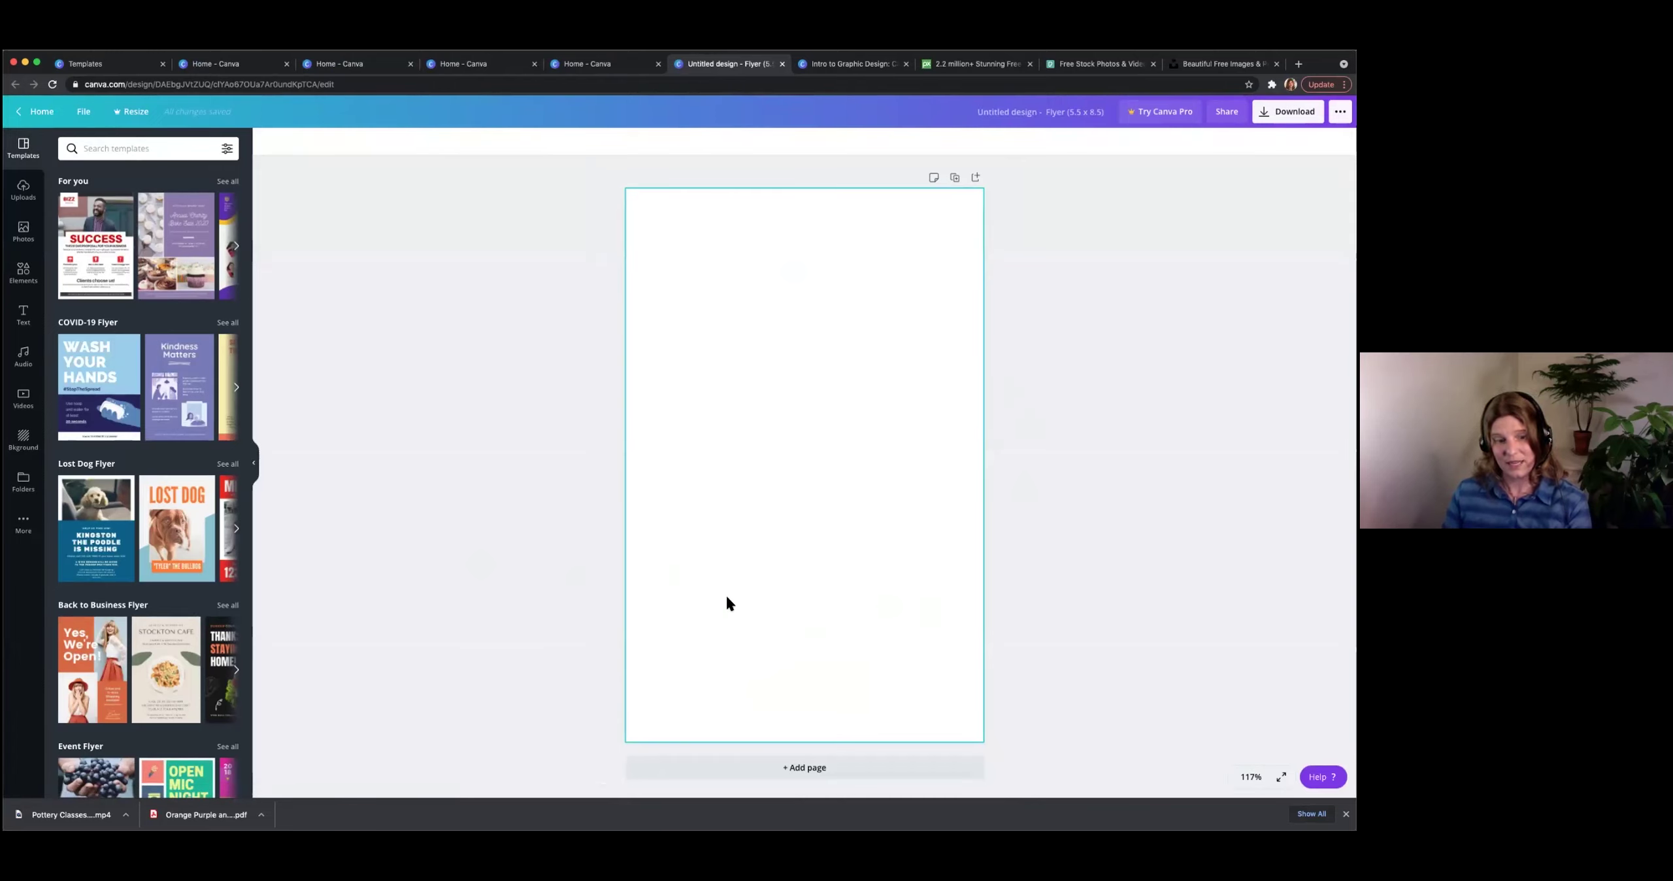
left_click(24, 236)
left_click_drag(469, 547, 725, 462)
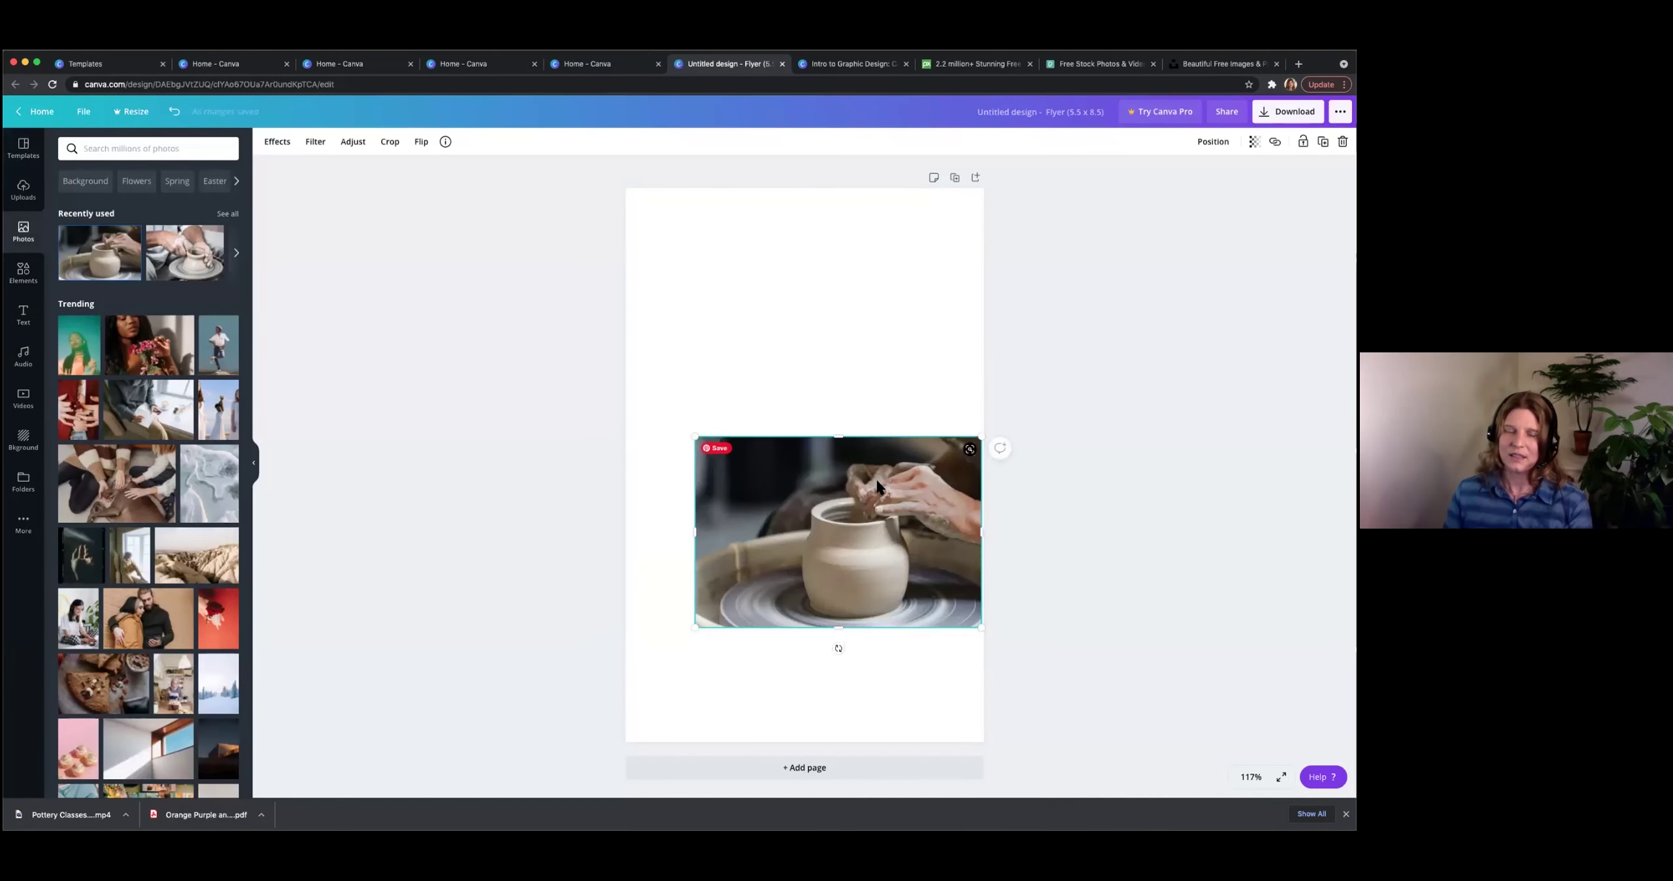
left_click_drag(839, 649, 908, 695)
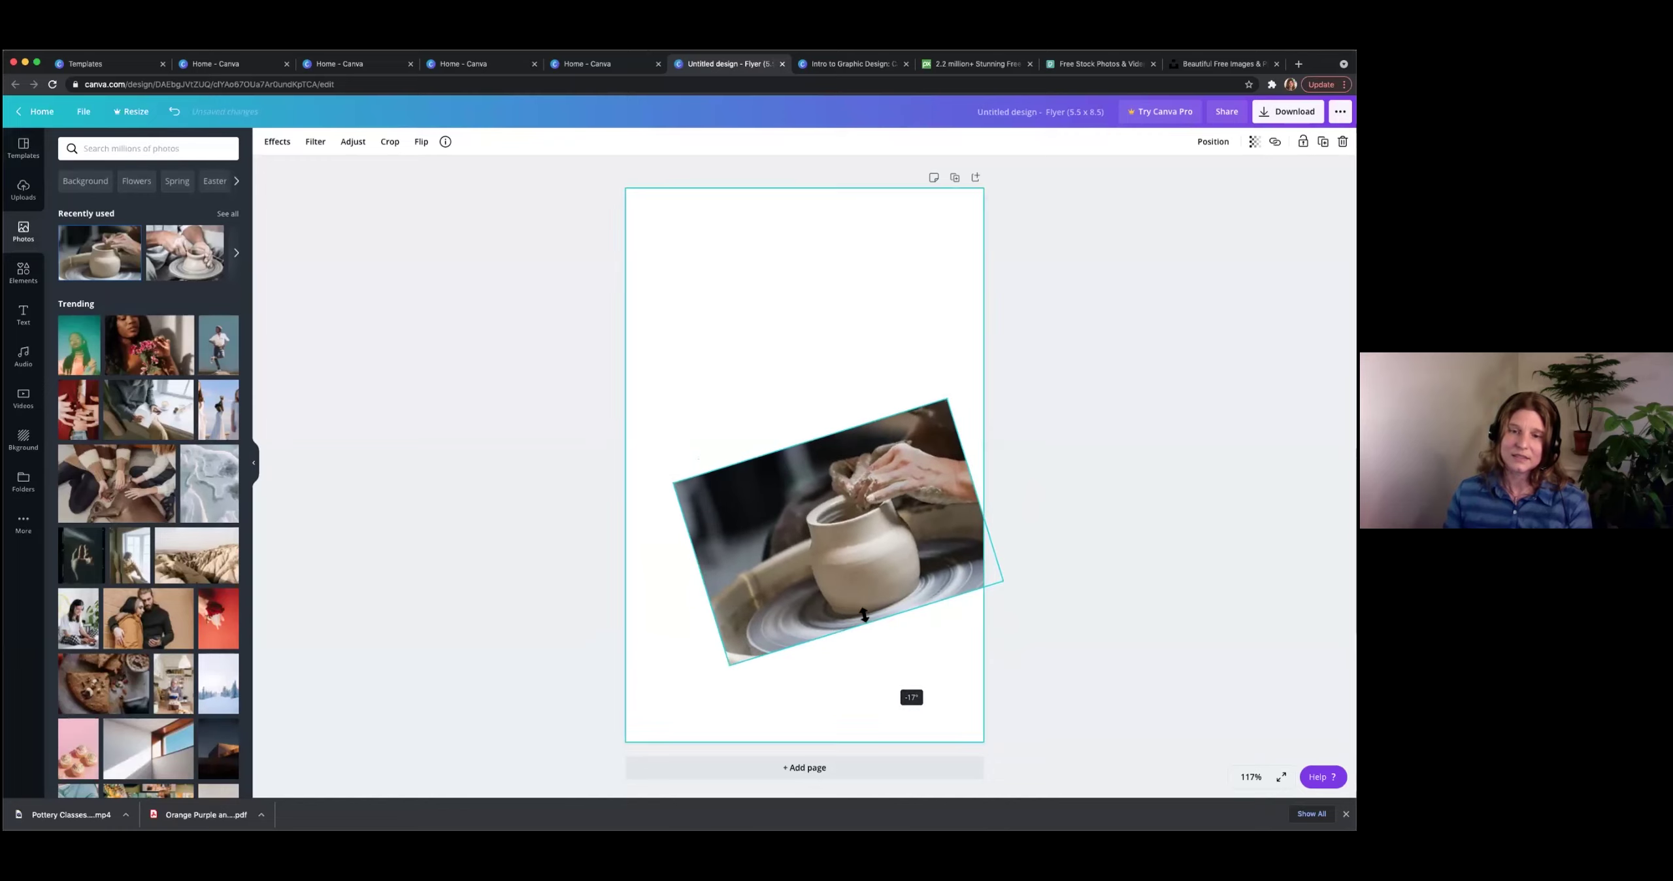
left_click(38, 111)
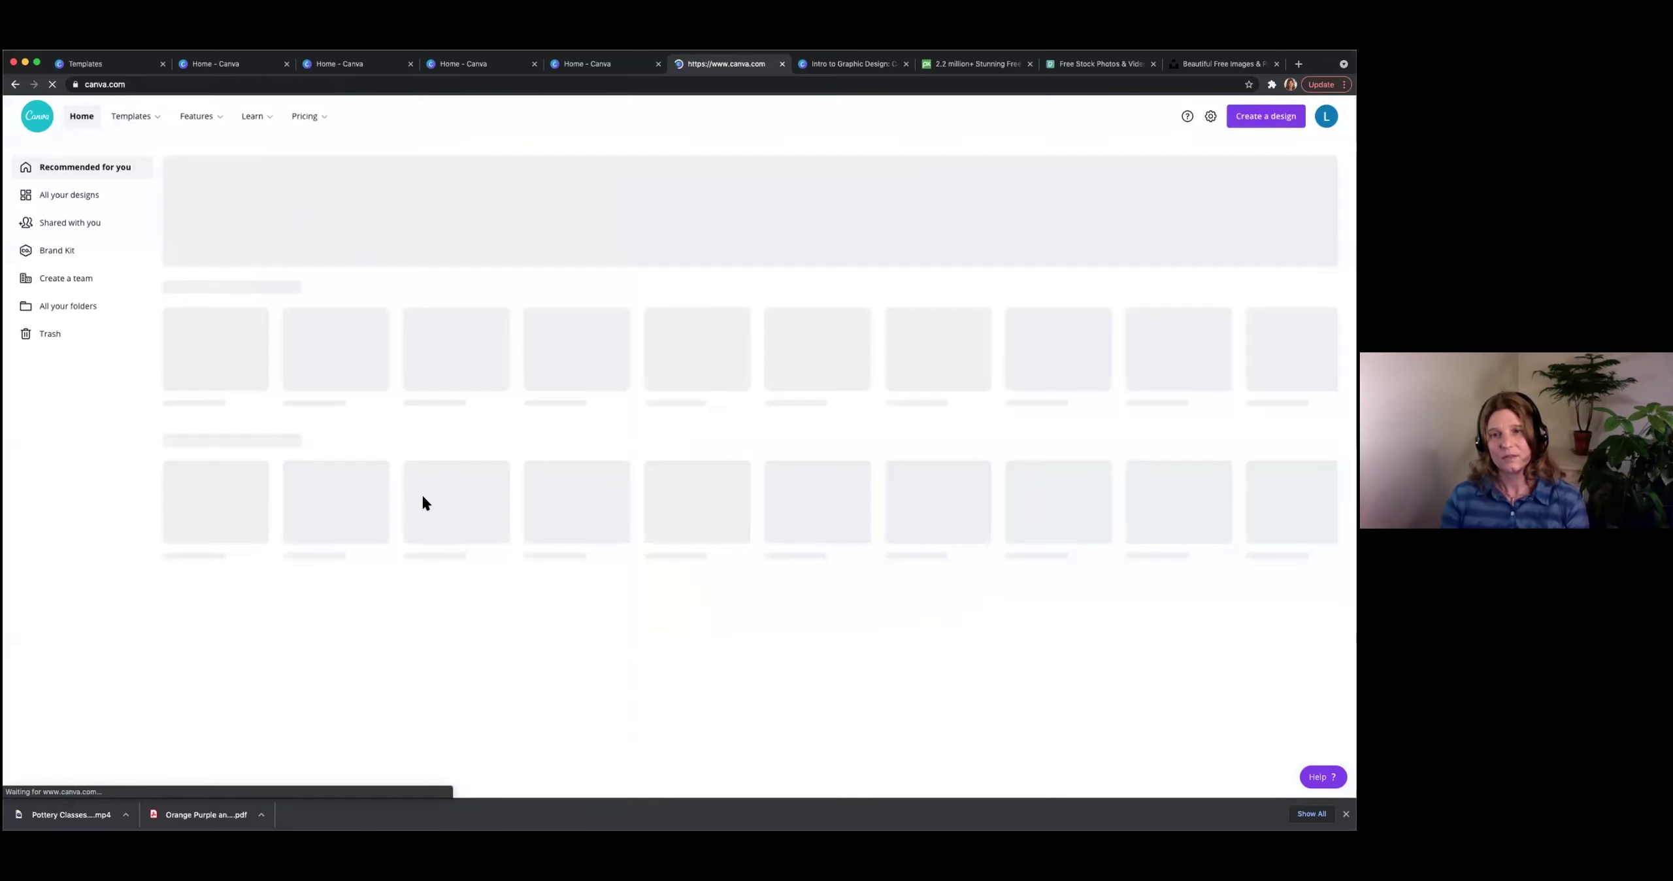